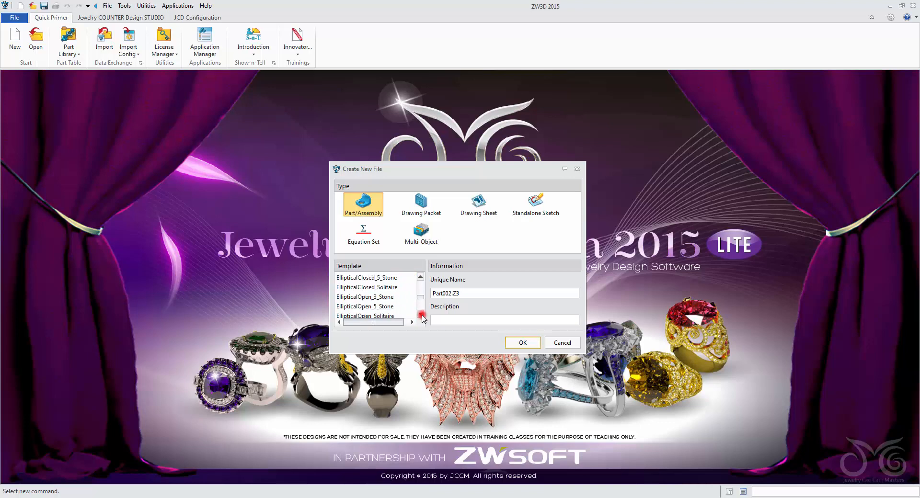
# - Create a new part/assembly file named Lesson_3 from the Generic template
pyautogui.click(421, 314)
pyautogui.click(366, 299)
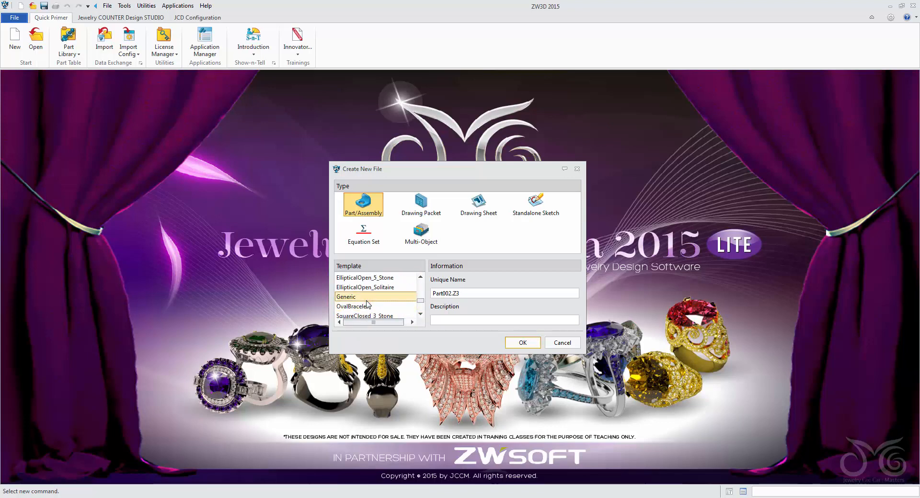
pyautogui.moveTo(470, 294); pyautogui.dragTo(424, 287)
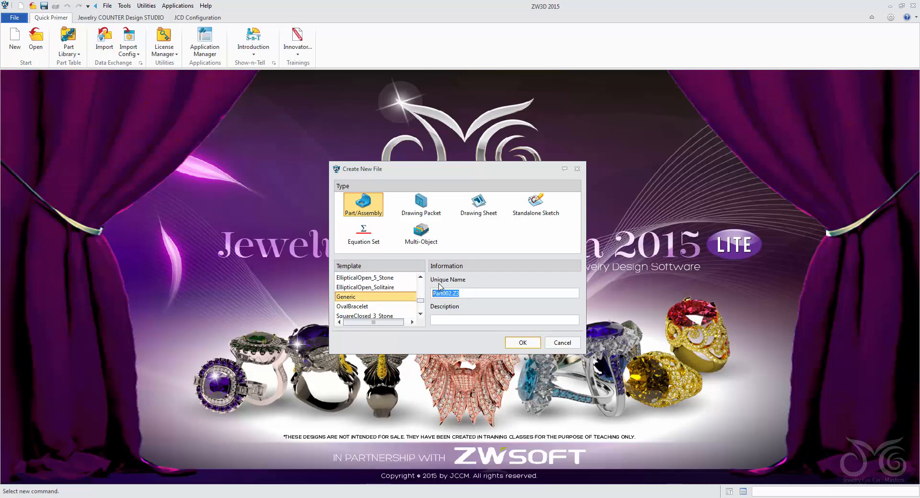
pyautogui.write('Lesson_3')
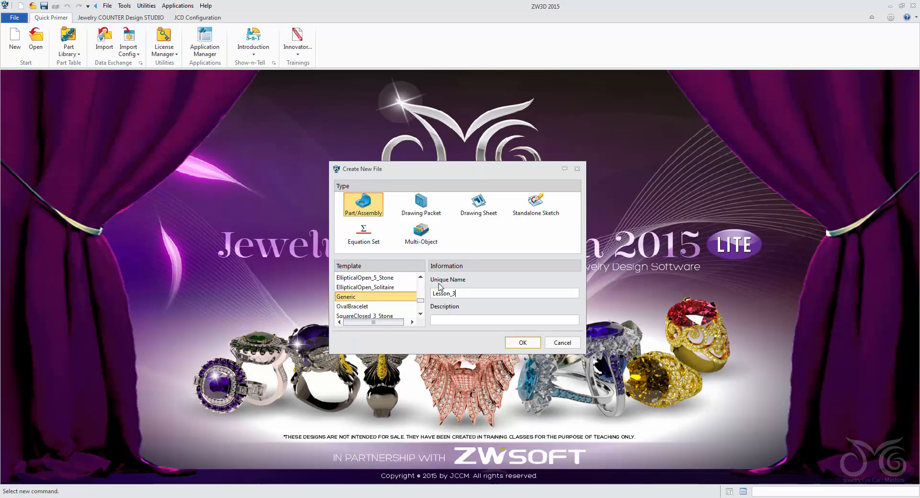
pyautogui.click(522, 342)
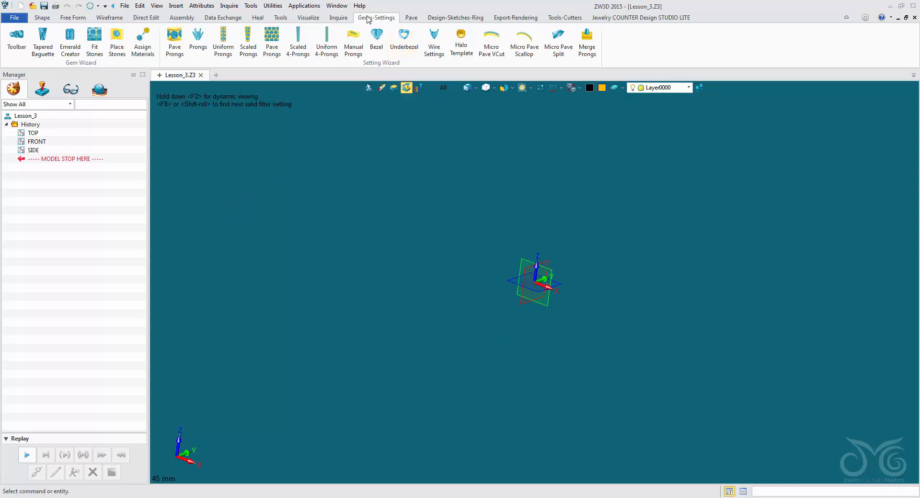
# - Start the Place Stones command and move the Gemstone Library window clear of the command's options
pyautogui.click(42, 19)
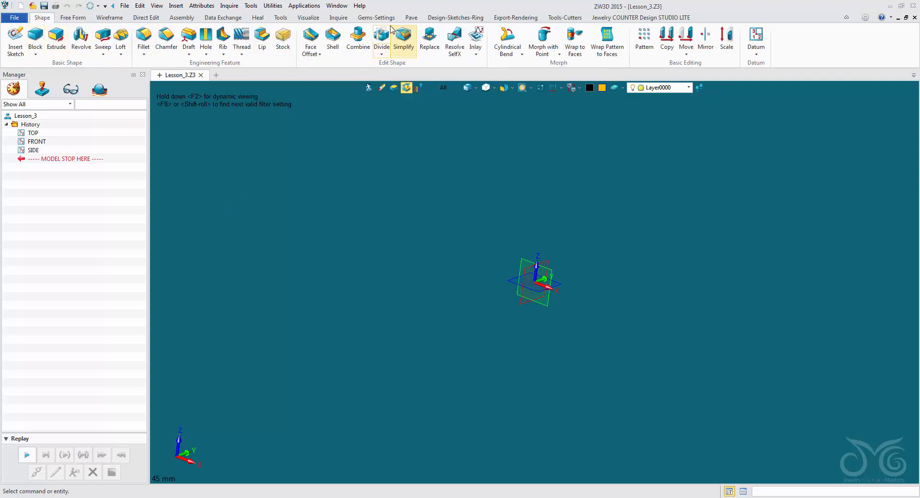
pyautogui.click(360, 18)
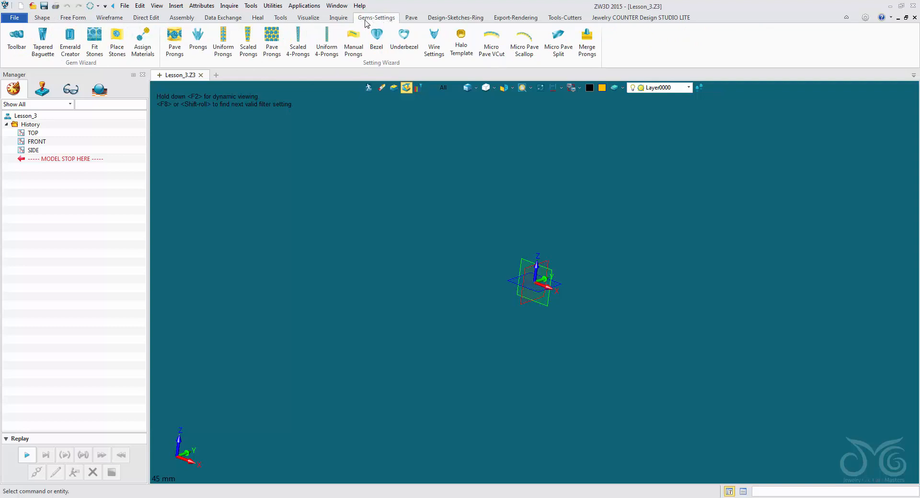
pyautogui.click(116, 43)
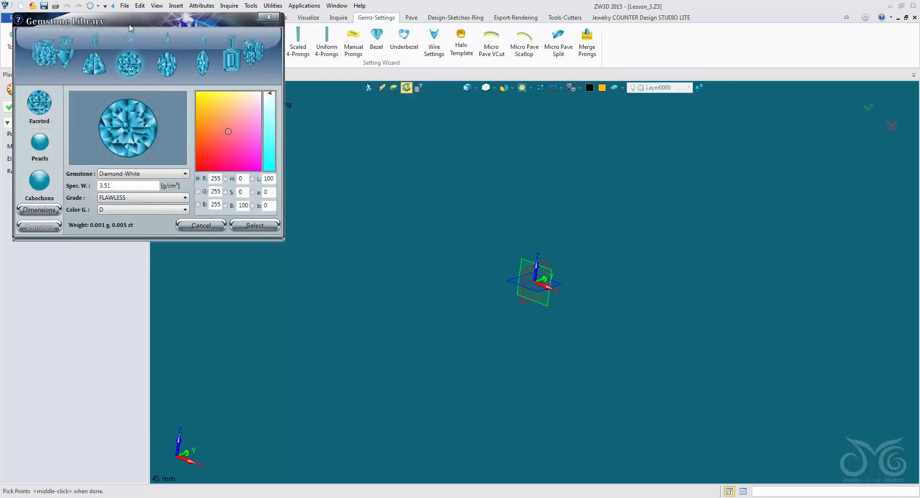
pyautogui.moveTo(131, 21); pyautogui.dragTo(315, 74)
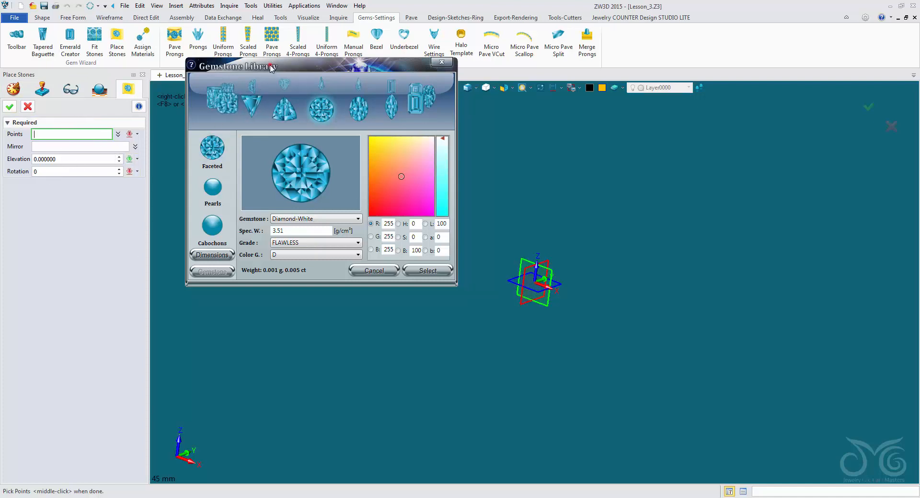
pyautogui.moveTo(268, 68); pyautogui.dragTo(256, 68)
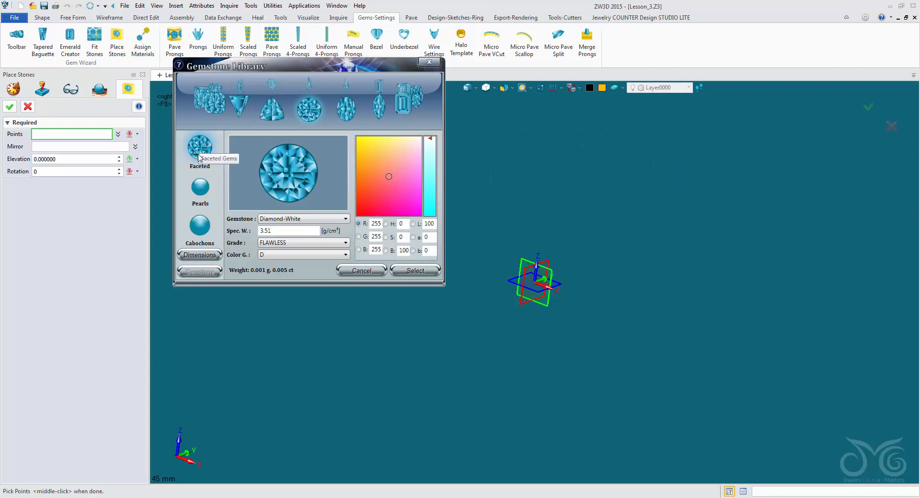
# - Look through the pearl and cabochon shapes in the Gemstone Library and return to the faceted gems
pyautogui.click(200, 187)
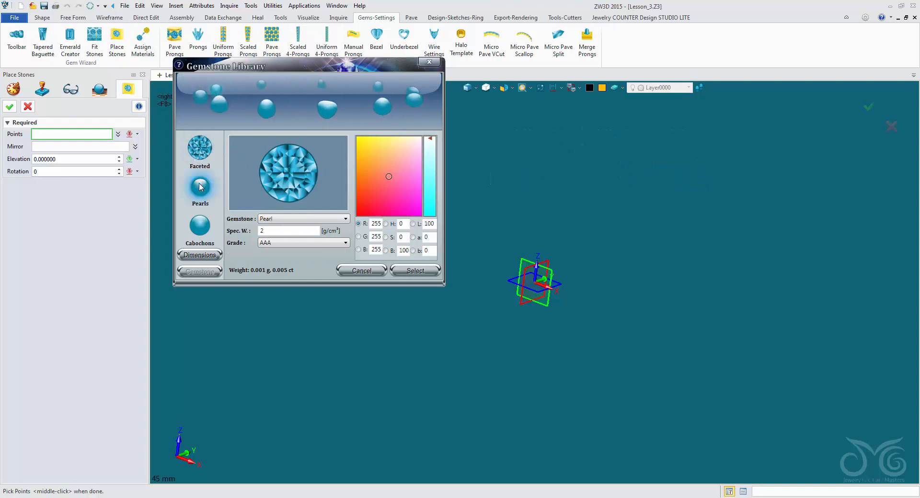
pyautogui.click(200, 225)
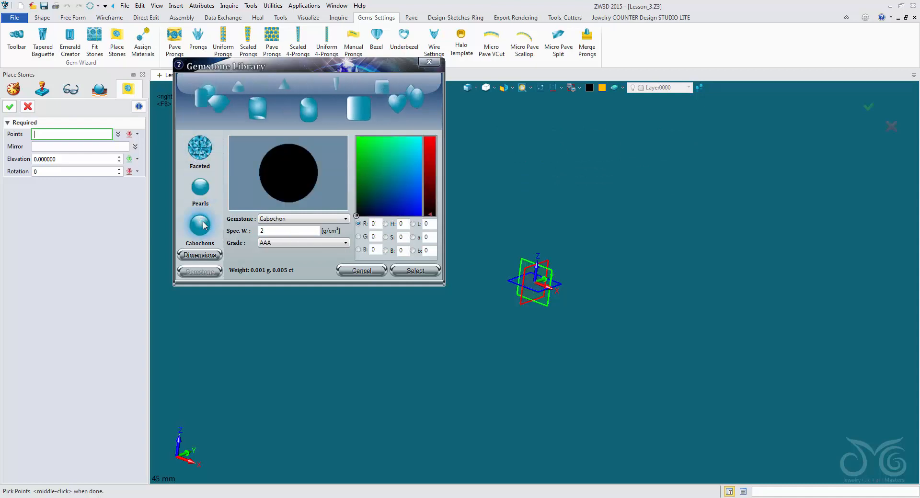
pyautogui.click(206, 152)
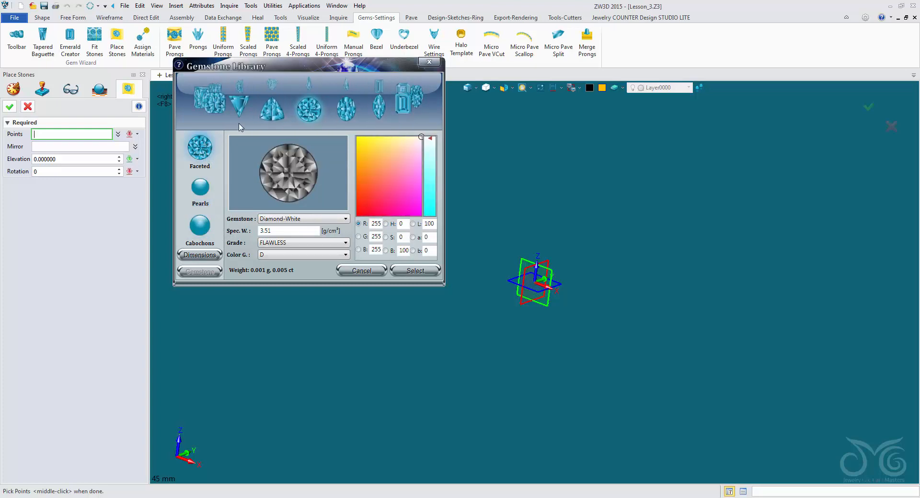
# - Browse the faceted gem cuts, previewing the available shapes, and come back to the round cut
pyautogui.click(344, 113)
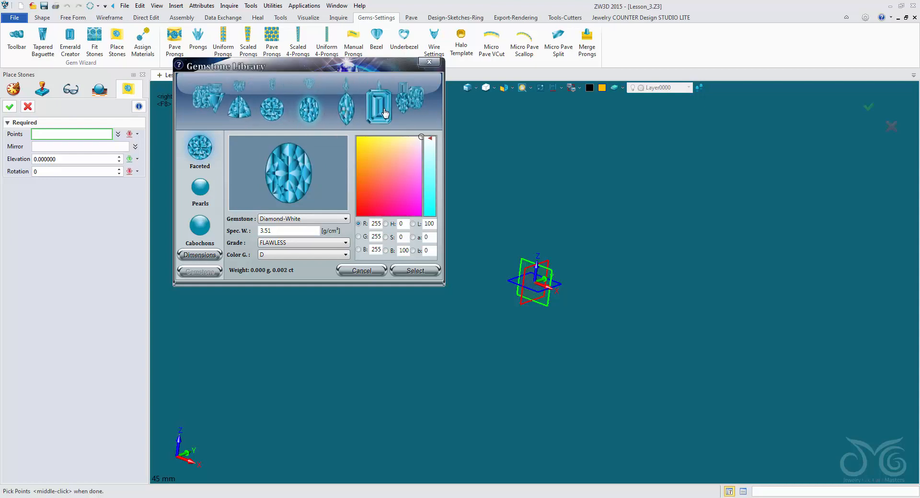
pyautogui.click(383, 111)
pyautogui.click(385, 110)
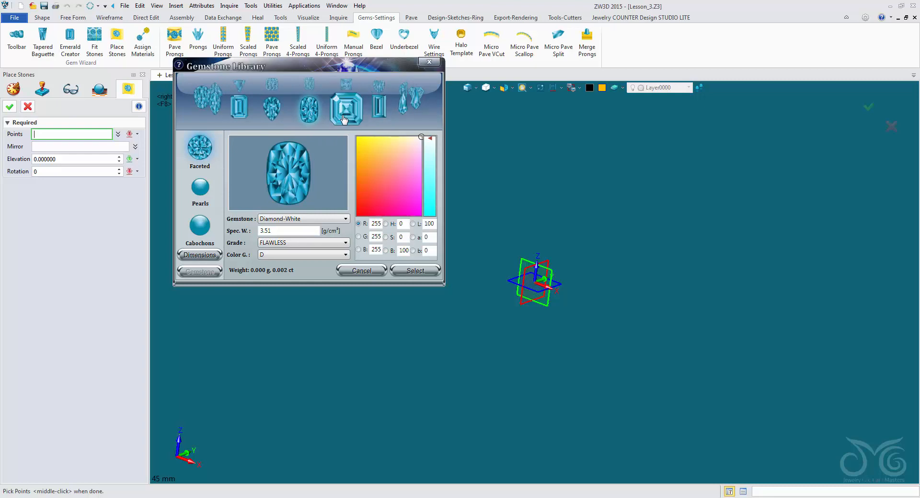
pyautogui.click(348, 114)
pyautogui.click(379, 111)
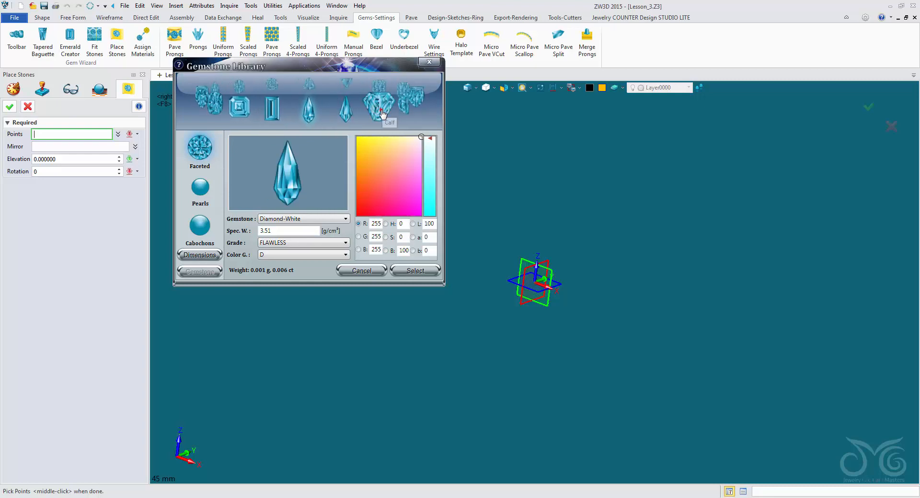
pyautogui.click(382, 114)
pyautogui.click(381, 113)
pyautogui.click(381, 113)
pyautogui.click(381, 113)
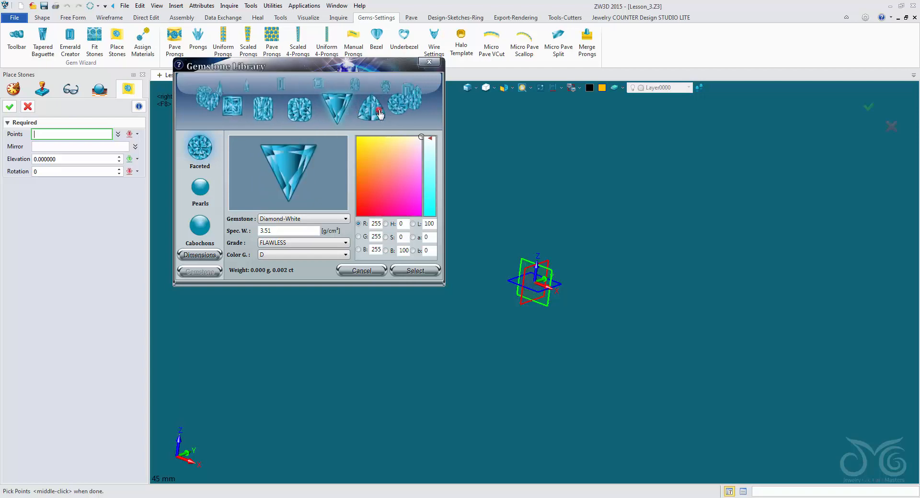
pyautogui.click(380, 113)
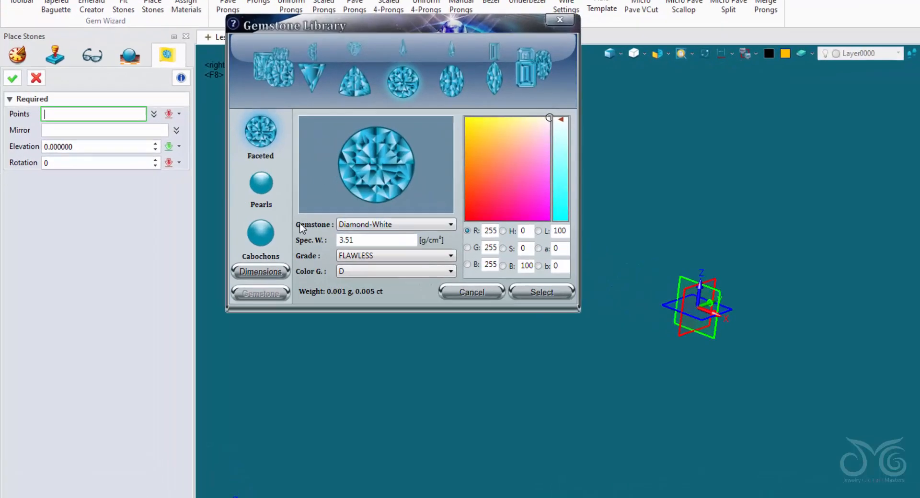
# - Look through the full list of gemstone materials for the round cut, keeping Diamond-White
pyautogui.click(451, 224)
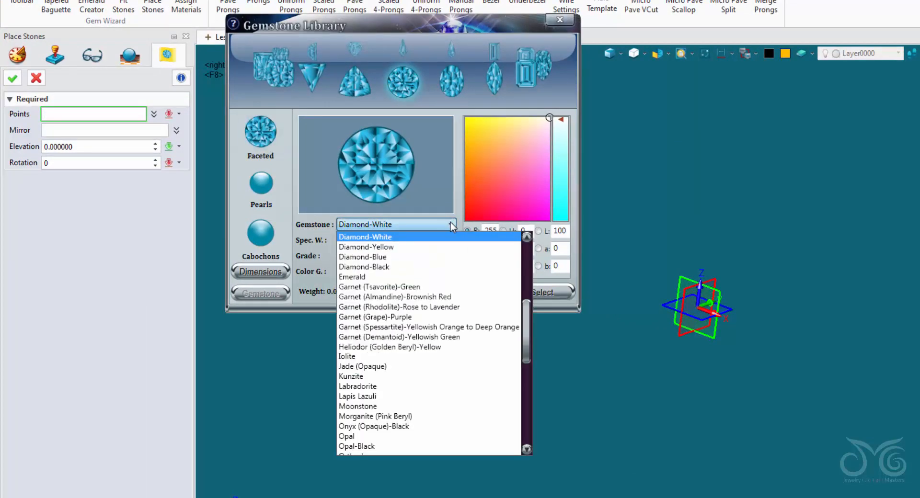
pyautogui.scroll(-7, 460, 290)
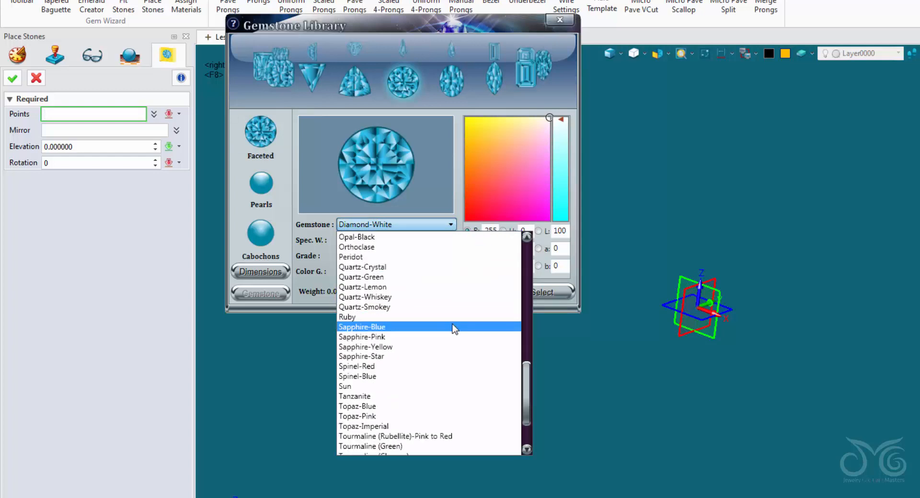
pyautogui.scroll(-2, 449, 341)
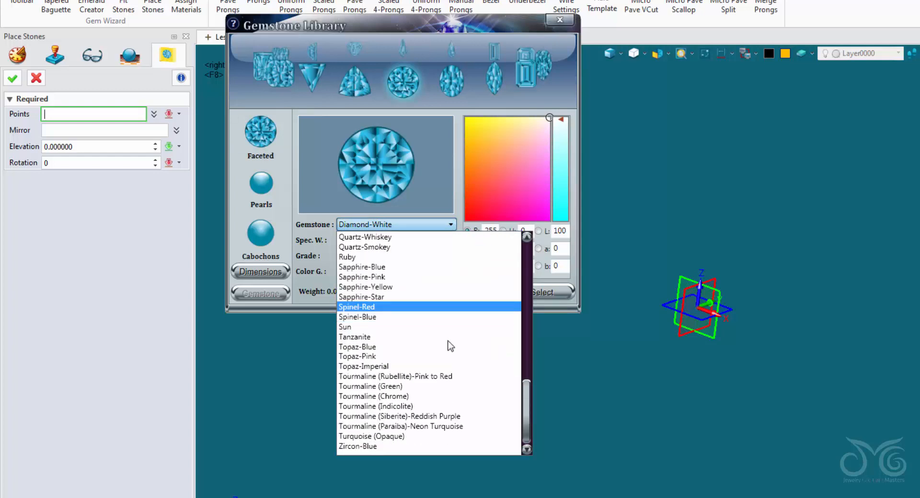
pyautogui.scroll(9, 449, 340)
pyautogui.scroll(3, 445, 332)
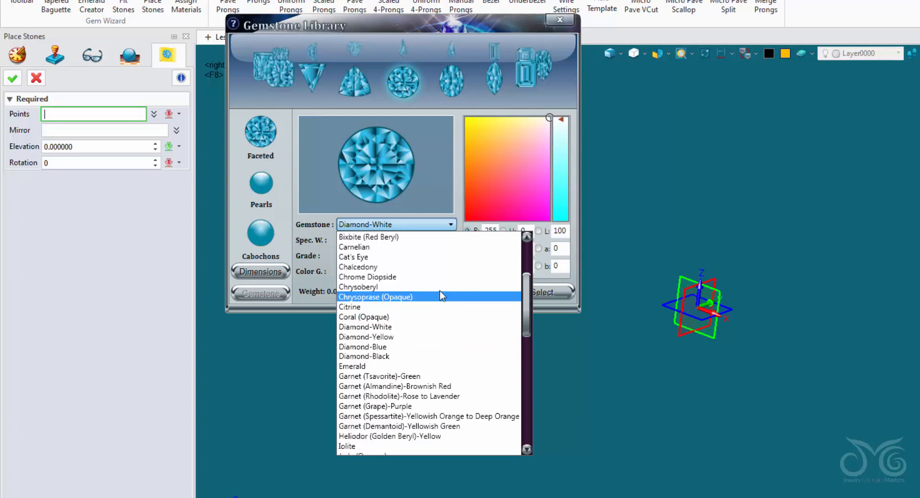
pyautogui.click(422, 328)
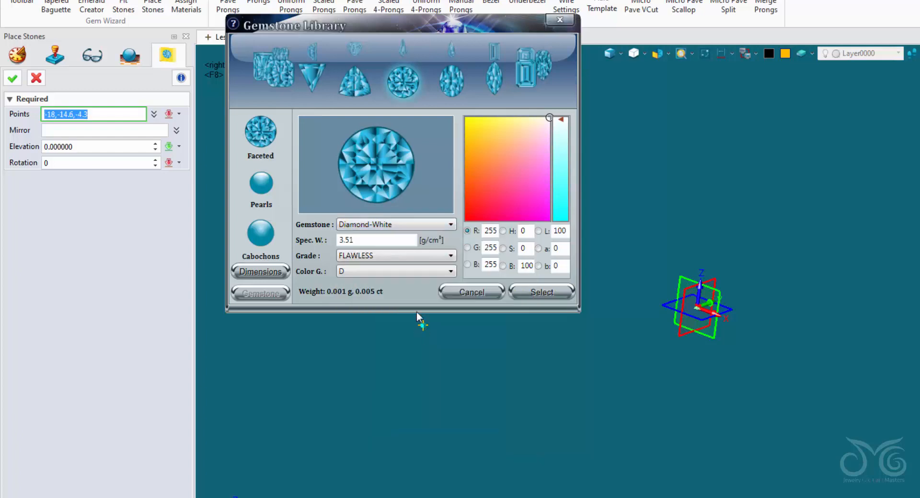
# - Preview Emerald as the gemstone material and set it back to Diamond-White
pyautogui.click(418, 225)
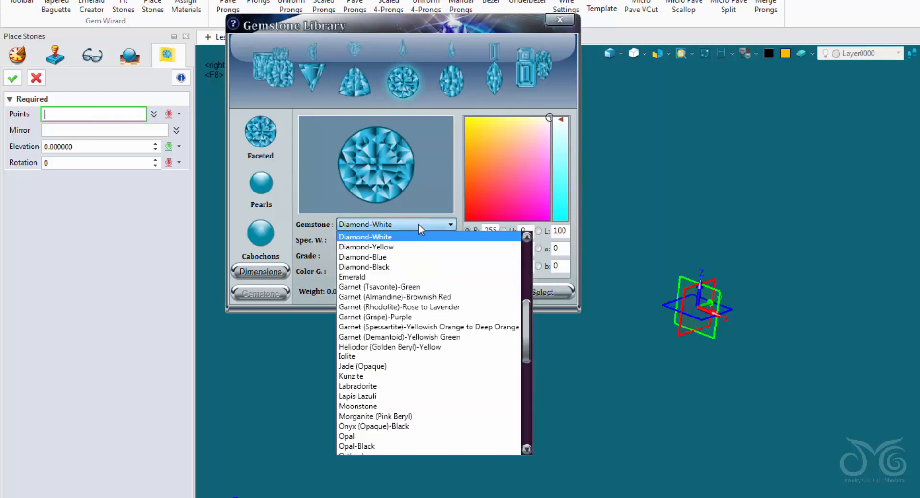
pyautogui.click(409, 278)
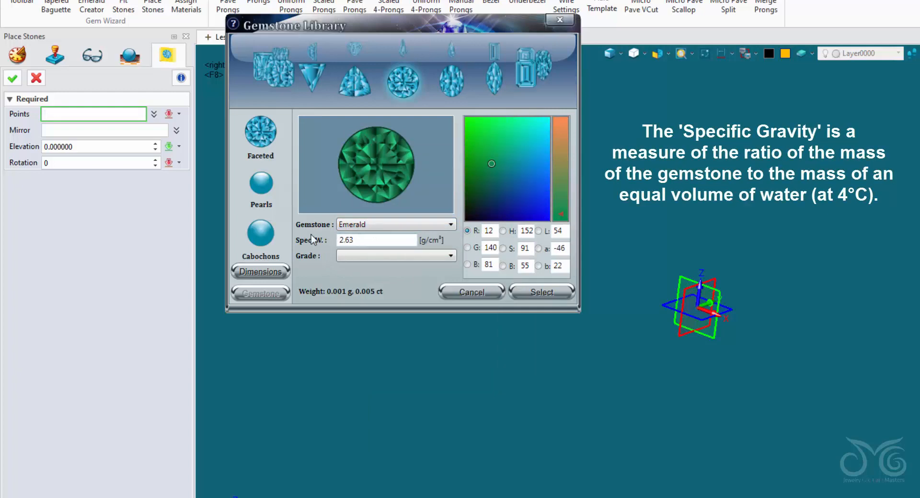
pyautogui.click(360, 227)
pyautogui.scroll(2, 374, 261)
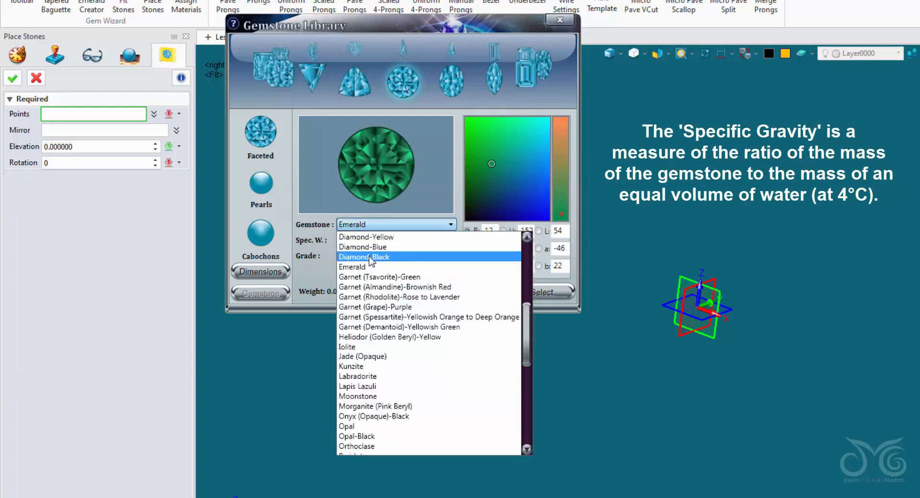
pyautogui.click(377, 259)
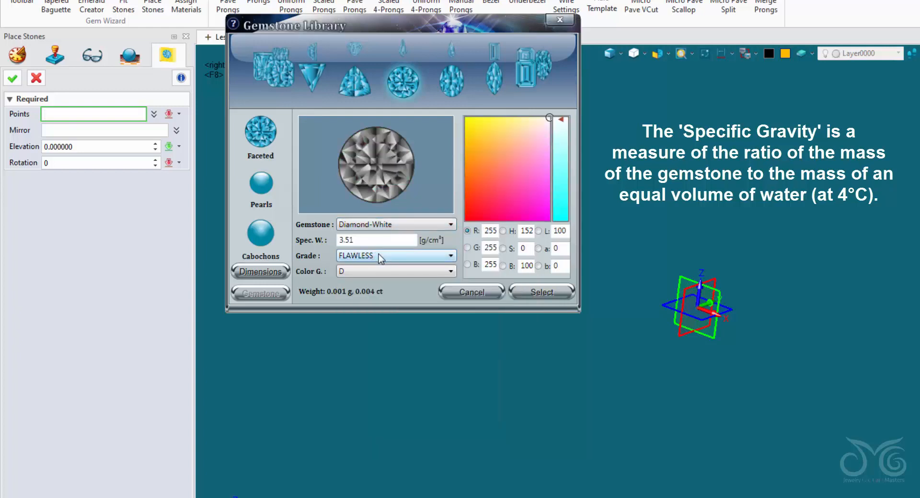
# - Review the diamond's clarity grade and color grade options, keeping FLAWLESS and D
pyautogui.click(405, 259)
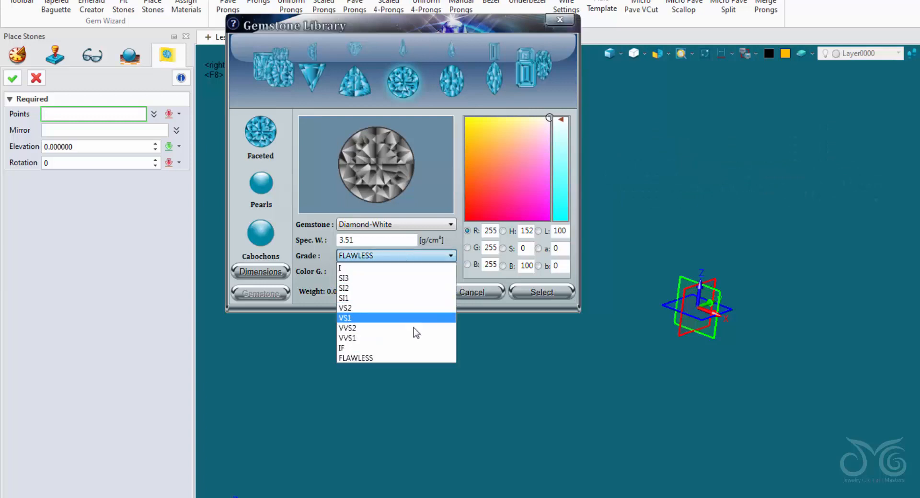
pyautogui.click(421, 258)
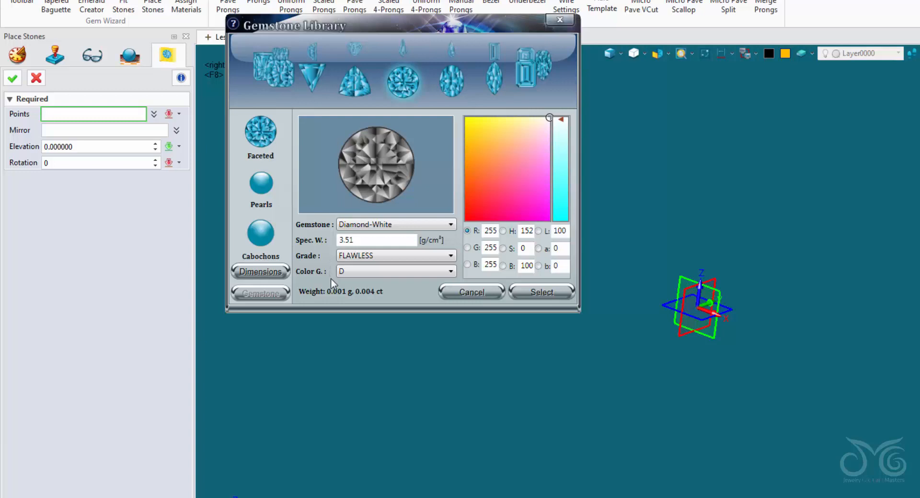
pyautogui.click(349, 273)
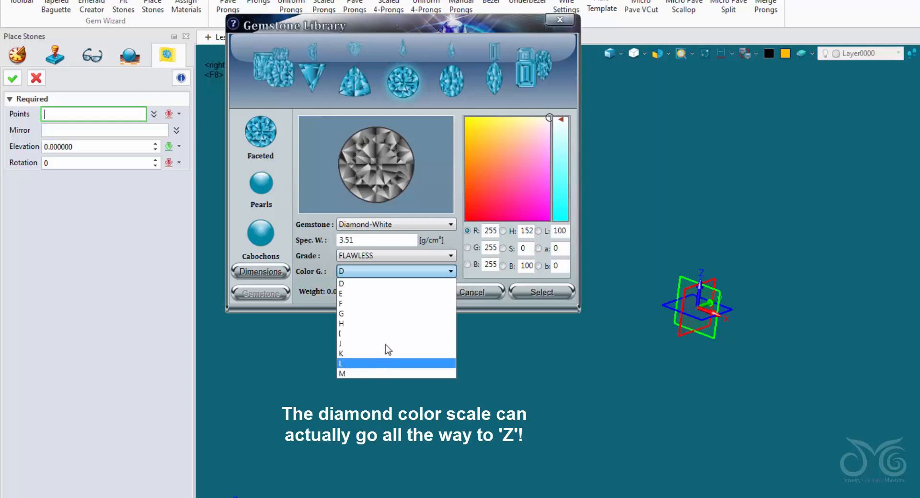
pyautogui.click(382, 282)
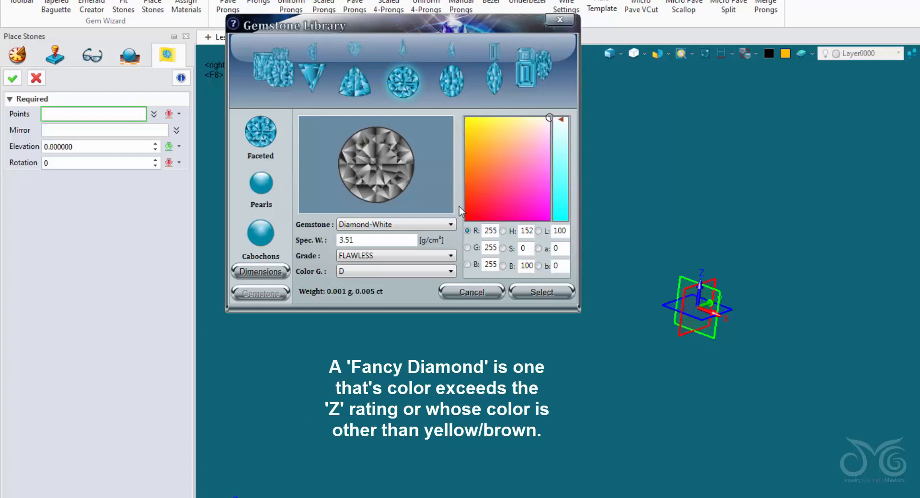
# - Try a pink gem color of RGB 255, 50, 190 and the Diamond-Blue material, and restore Diamond-White
pyautogui.moveTo(553, 121)
pyautogui.mouseDown()
pyautogui.moveTo(507, 185)
pyautogui.moveTo(533, 188)
pyautogui.moveTo(527, 200)
pyautogui.mouseUp()
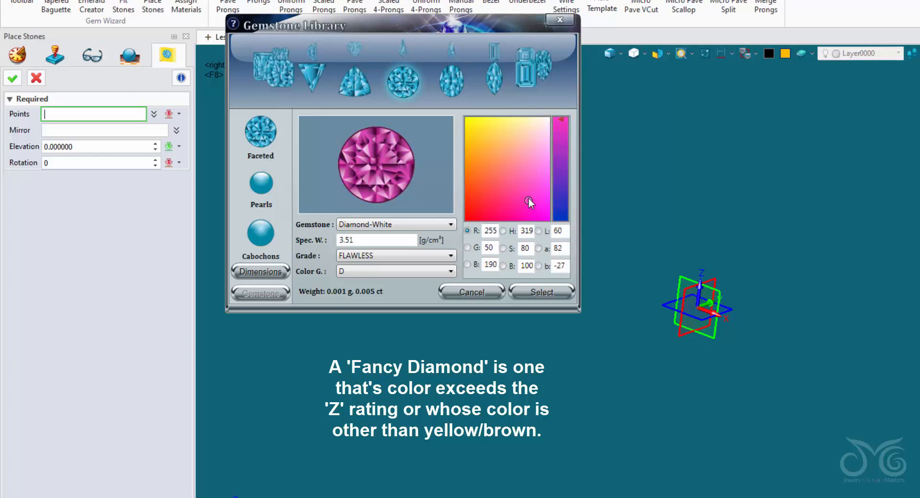
pyautogui.click(414, 224)
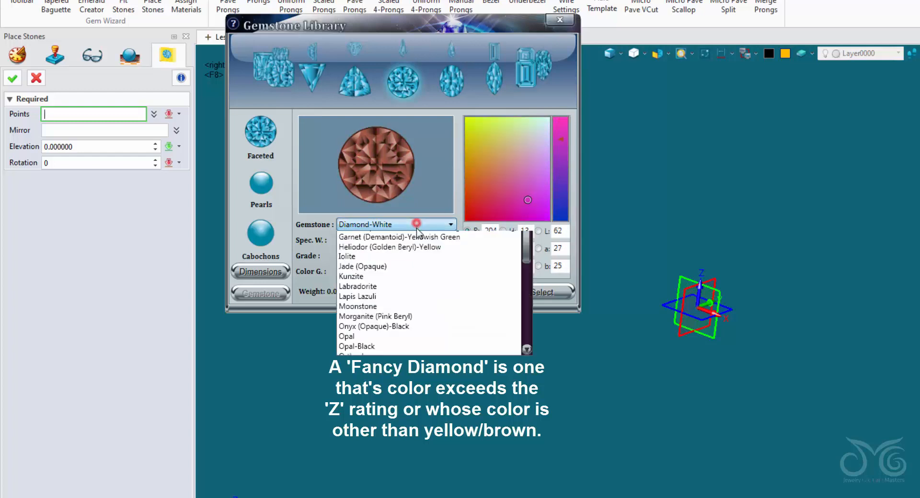
pyautogui.click(410, 254)
pyautogui.click(408, 225)
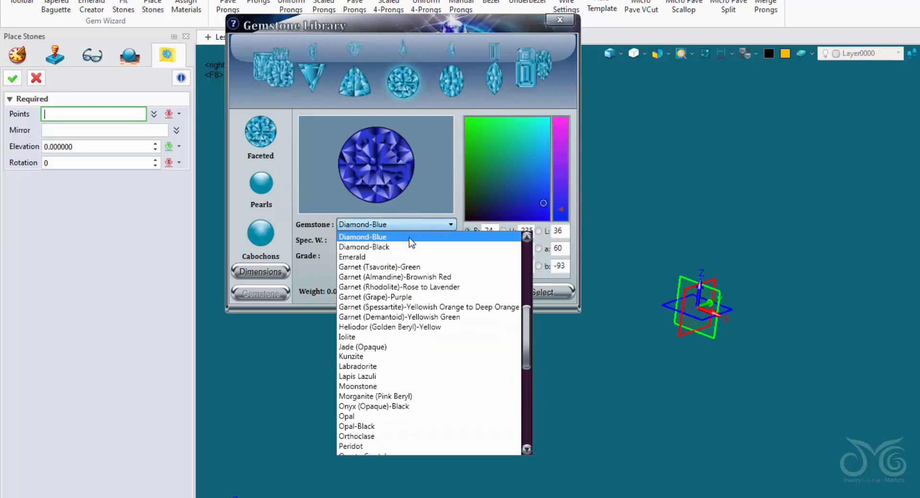
pyautogui.scroll(1, 412, 242)
pyautogui.click(413, 247)
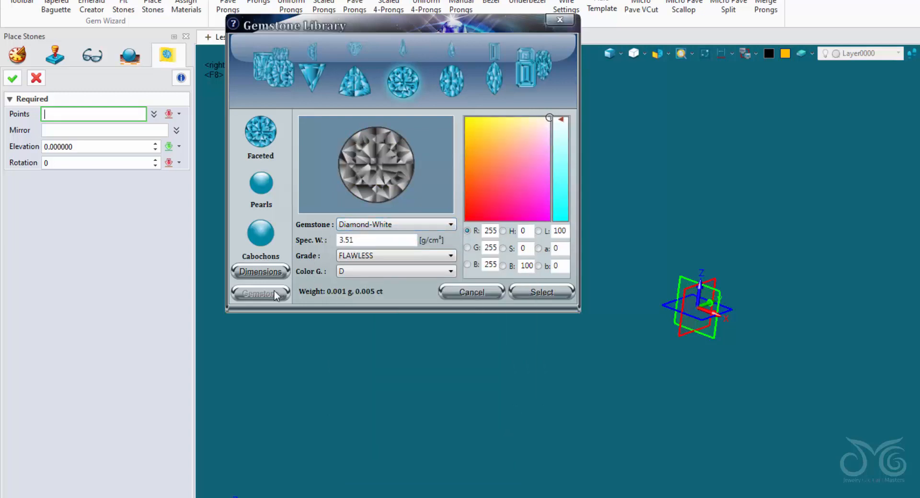
# - Set the round faceted stone's length to 6.5 in the Gemstone Library dimensions
pyautogui.click(244, 274)
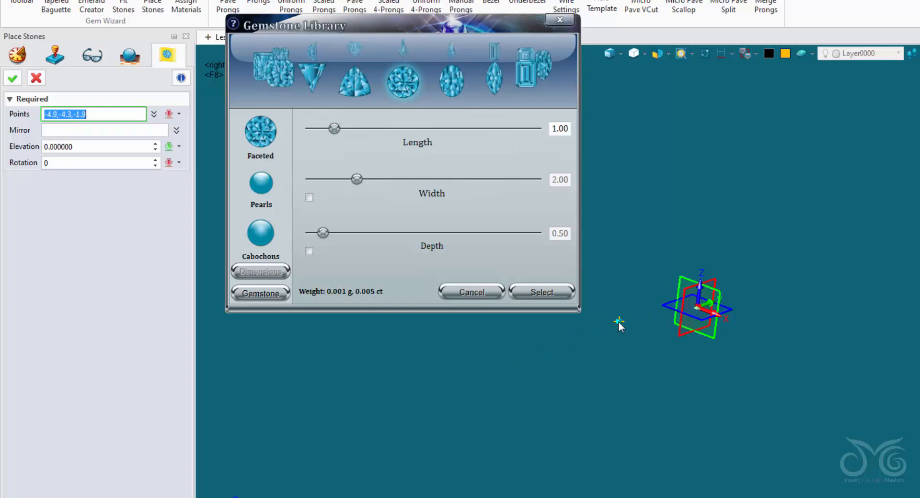
pyautogui.click(564, 127)
pyautogui.doubleClick(563, 127)
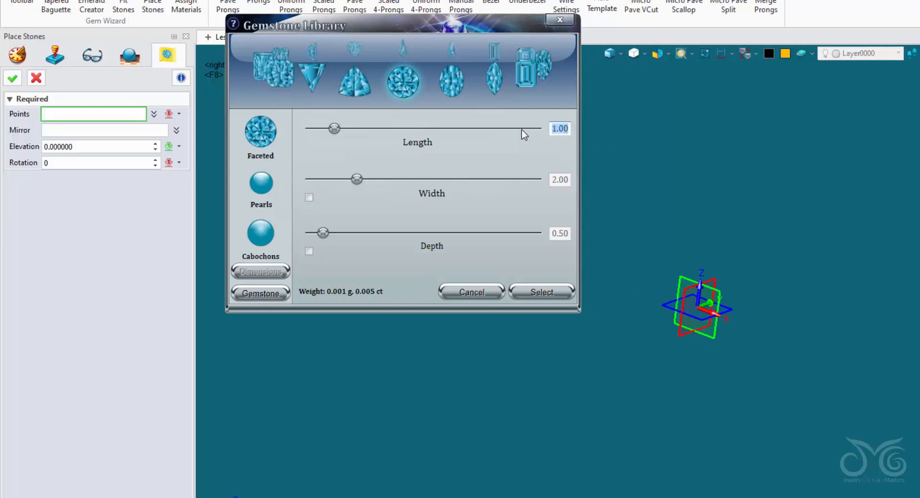
pyautogui.write('6.5')
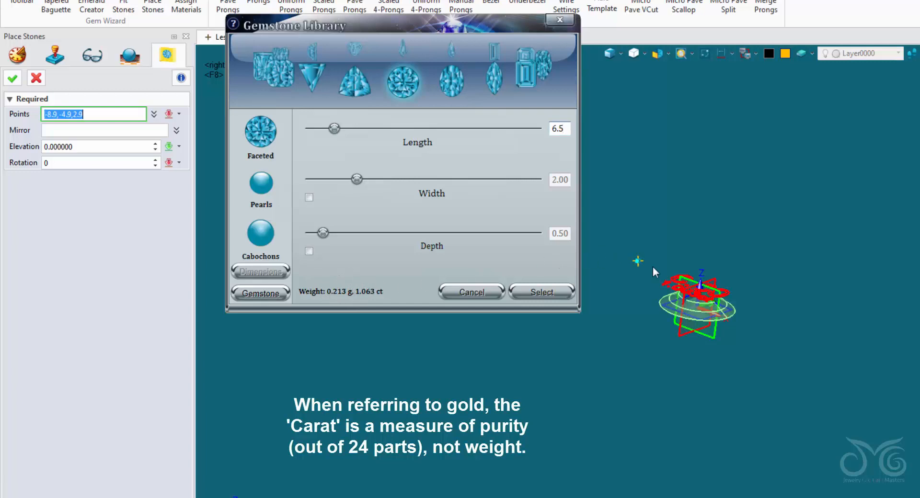
pyautogui.click(681, 328)
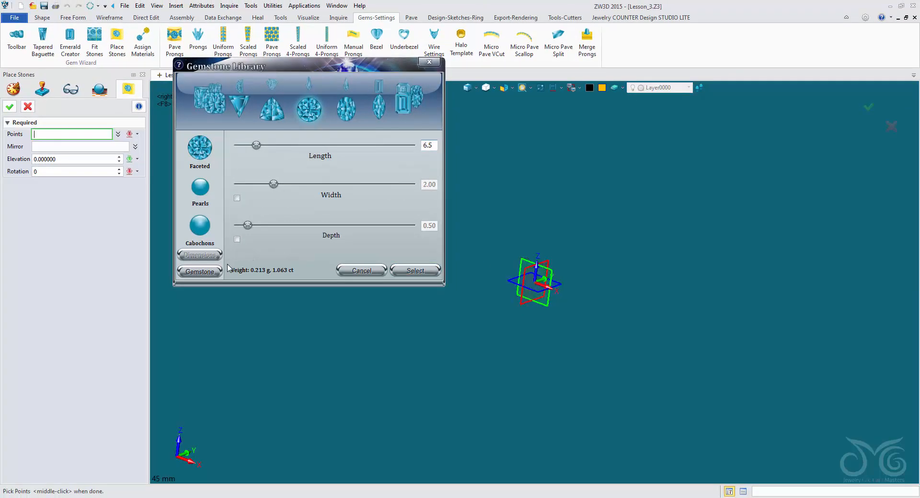
# - Pick the model origin as the Diamond-White stone's point, and move the Gemstone Library clear of the placement settings
pyautogui.click(213, 272)
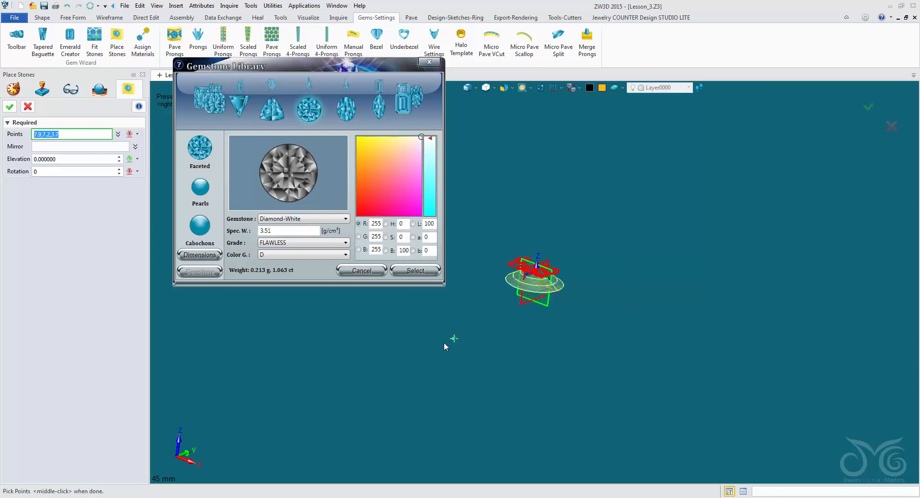
pyautogui.click(340, 374)
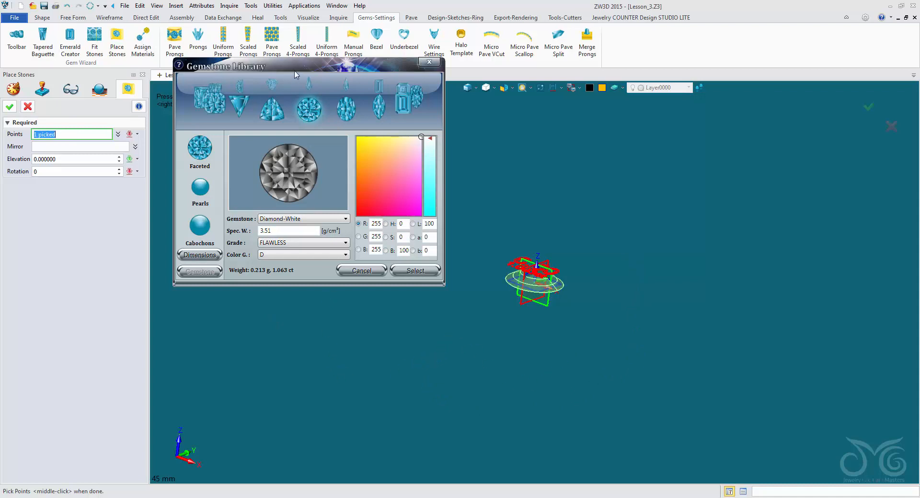
pyautogui.moveTo(295, 74); pyautogui.dragTo(154, 256)
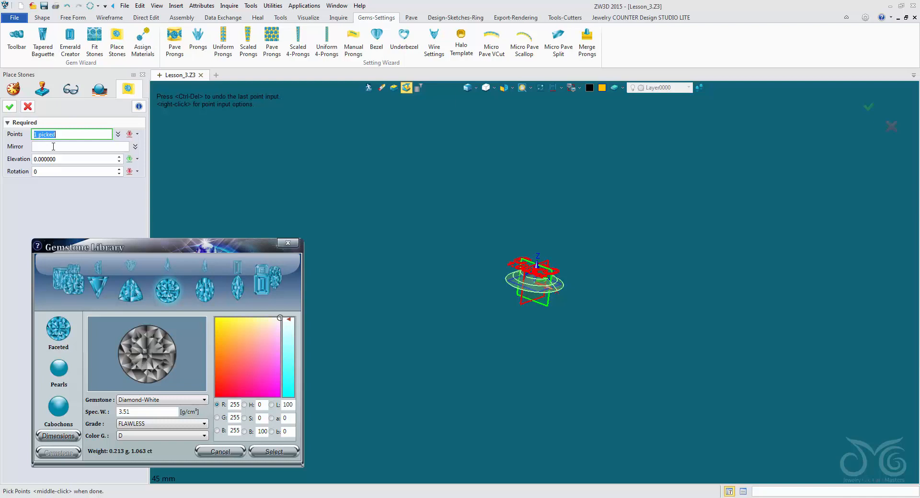
# - Try positive and negative elevations such as 0.2 and other rotations for the stone, restoring both values to 0
pyautogui.click(66, 159)
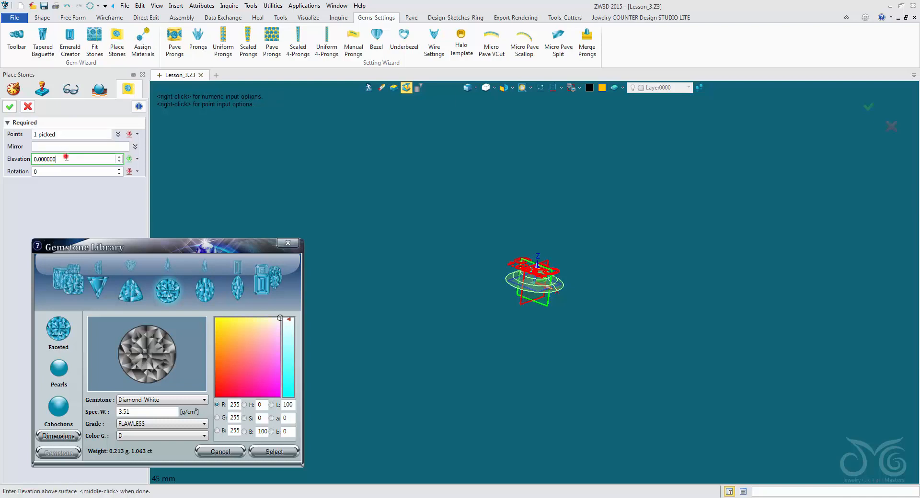
pyautogui.write('0.2')
pyautogui.press('Return')
pyautogui.write('-1.2')
pyautogui.press('Return')
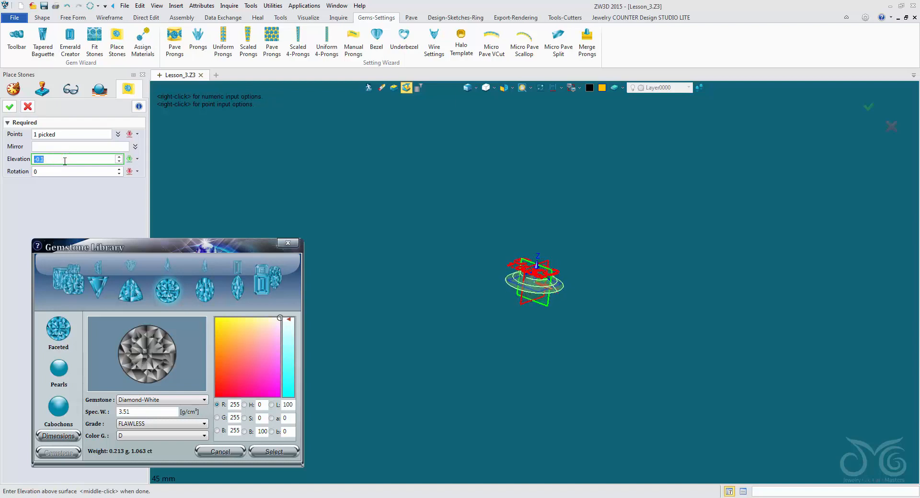
pyautogui.write('0.2')
pyautogui.press('Return')
pyautogui.scroll(-5, 64, 162)
pyautogui.scroll(3, 64, 161)
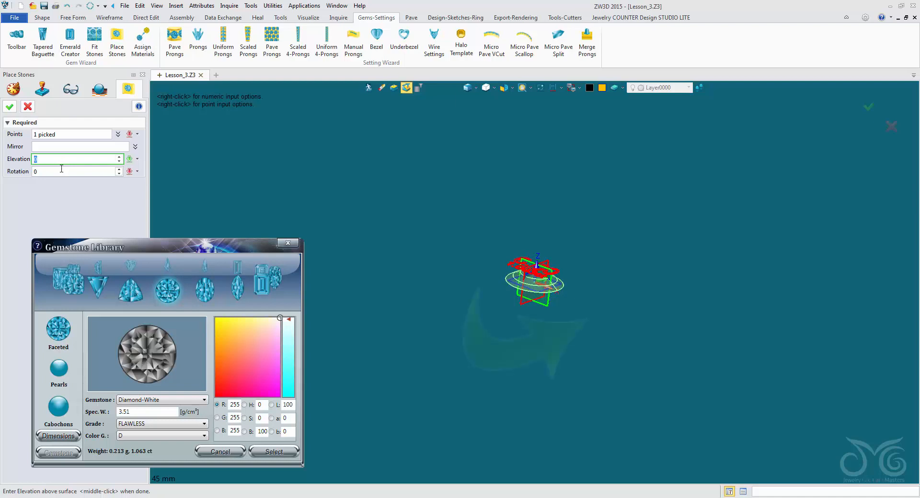
pyautogui.click(61, 171)
pyautogui.scroll(-3, 61, 170)
pyautogui.scroll(3, 61, 169)
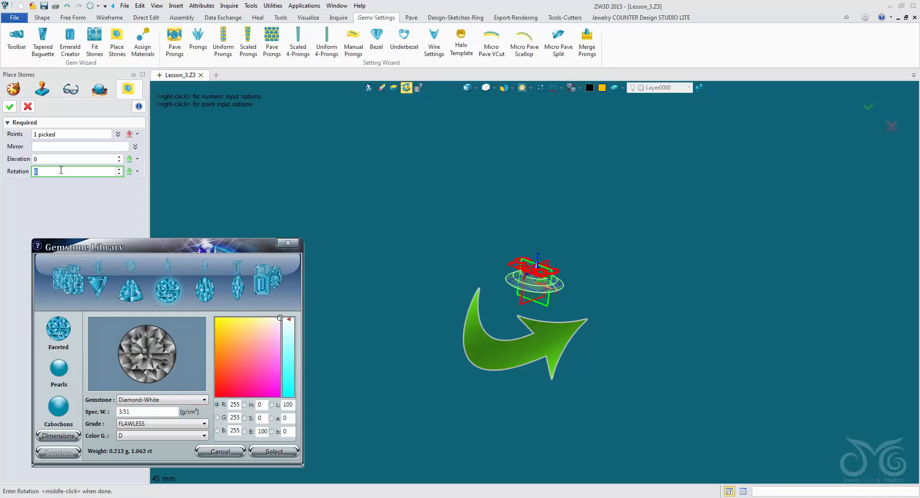
# - Confirm the placement of the round Diamond-White stone in the Lesson_3 part
pyautogui.click(10, 107)
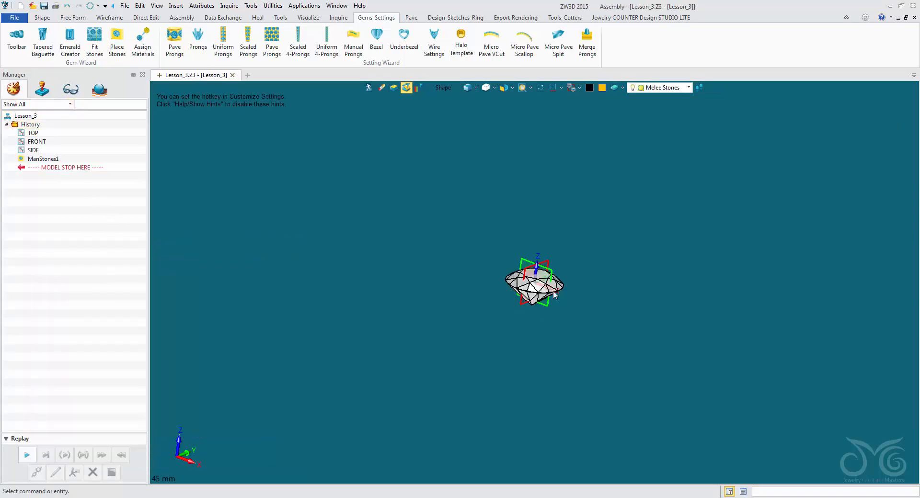
pyautogui.scroll(3, 557, 292)
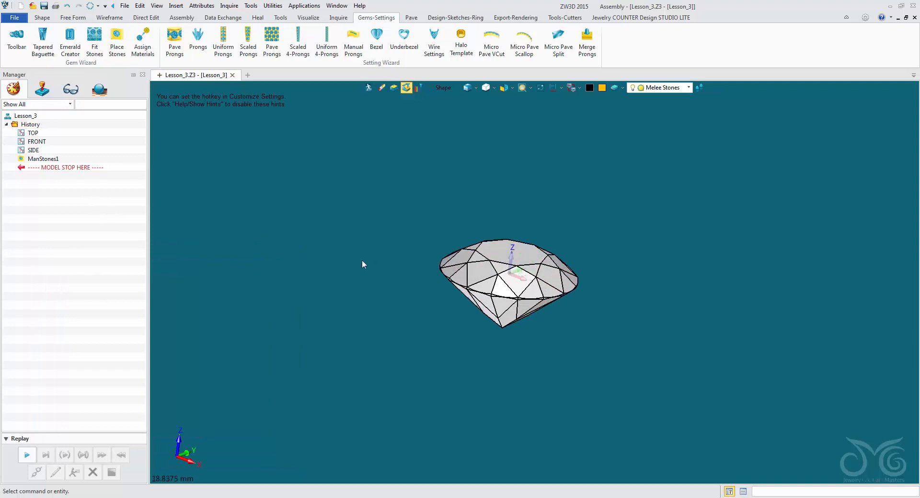
pyautogui.scroll(1, 363, 263)
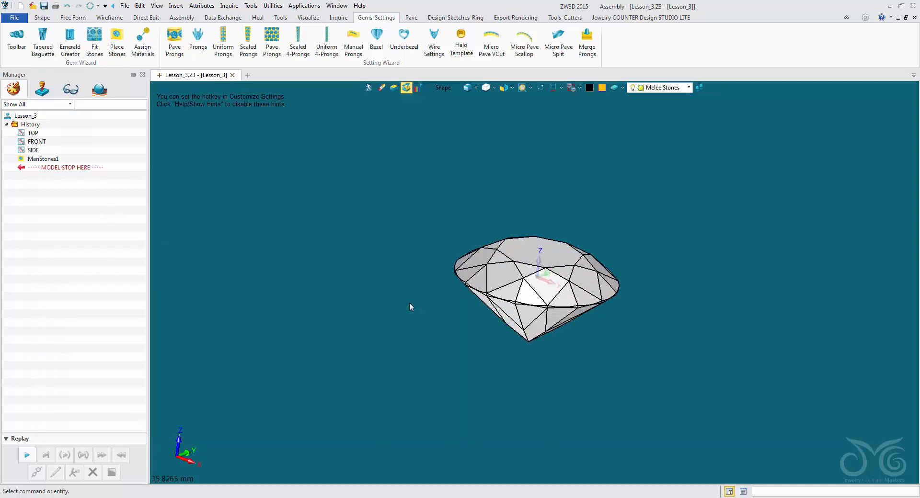
pyautogui.moveTo(409, 306); pyautogui.dragTo(390, 298, button='middle')
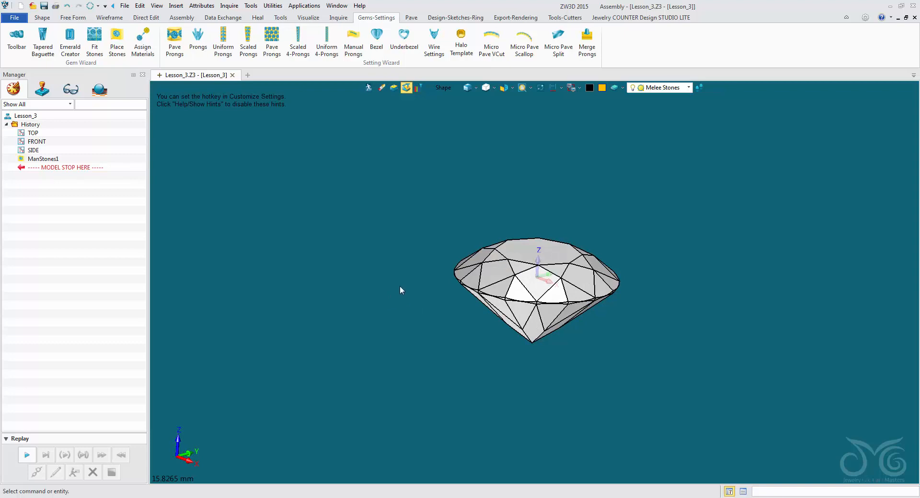
pyautogui.scroll(-3, 399, 285)
pyautogui.scroll(2, 398, 286)
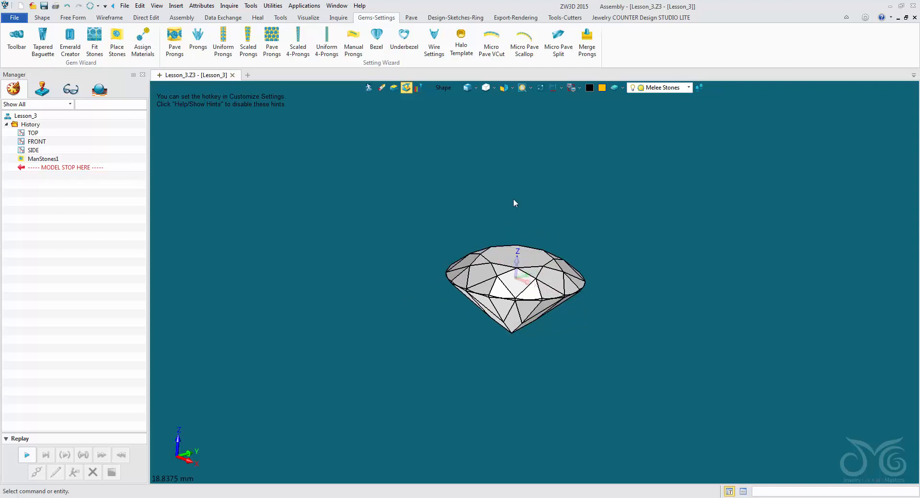
# - Restrict the pick filter to Datum Plane and switch the model display to Wireframe
pyautogui.click(437, 91)
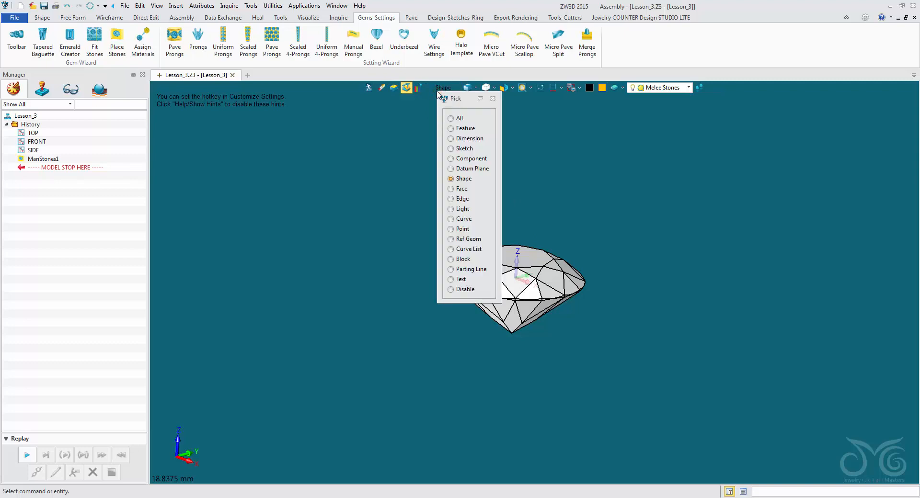
pyautogui.click(452, 168)
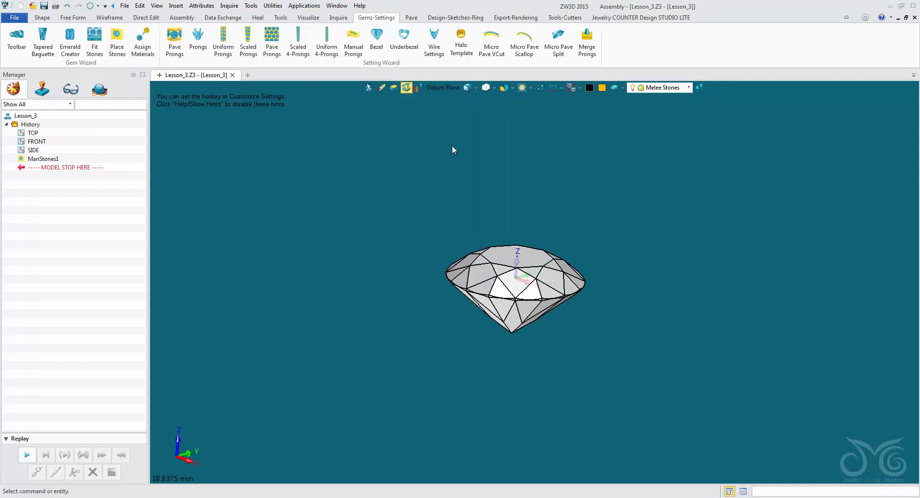
pyautogui.click(472, 90)
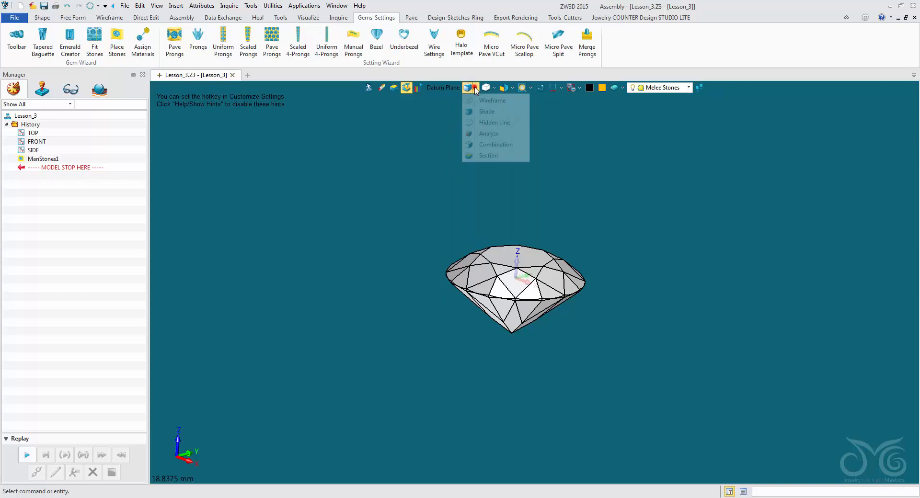
pyautogui.click(476, 100)
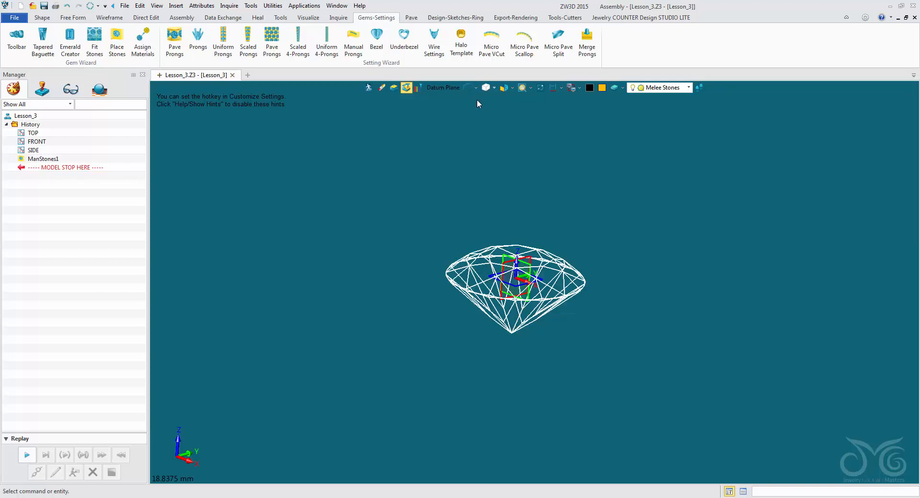
# - Start a copy along a direction with the TOP datum plane as entity and the Y axis (0,1,0) as direction
pyautogui.click(42, 17)
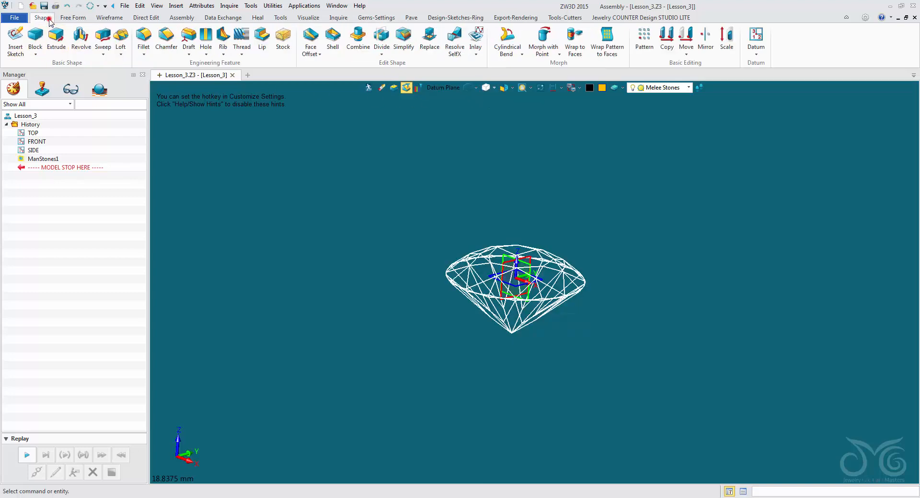
pyautogui.click(668, 43)
pyautogui.click(519, 283)
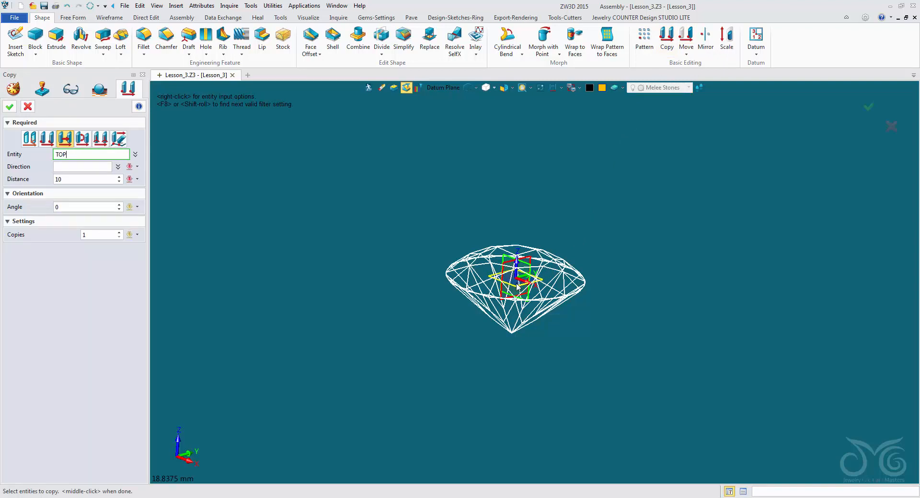
pyautogui.click(517, 287)
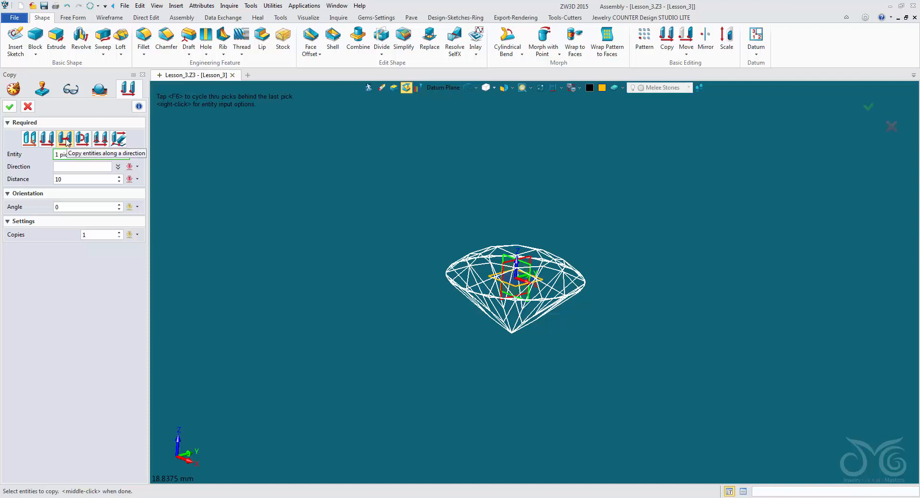
pyautogui.click(61, 167)
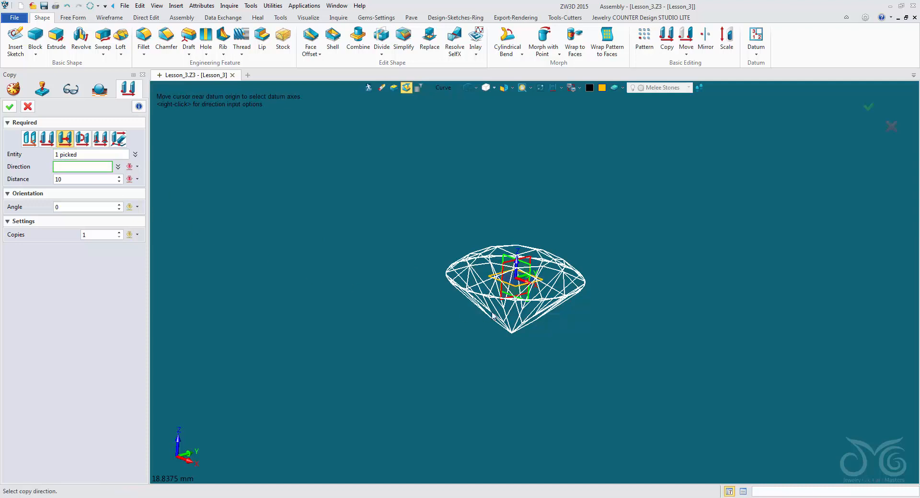
pyautogui.click(531, 274)
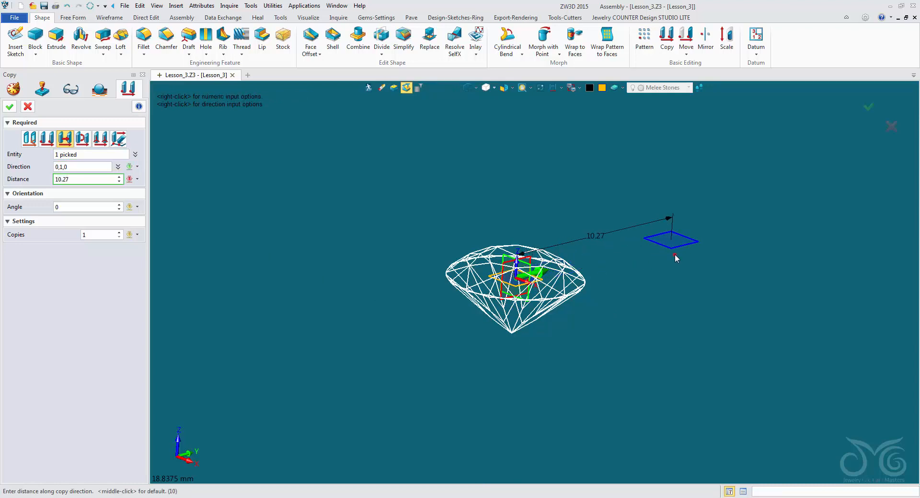
# - Set the copy distance to 10 and the number of copies to 3, and create the datum plane copies
pyautogui.click(77, 179)
pyautogui.write('10')
pyautogui.click(88, 235)
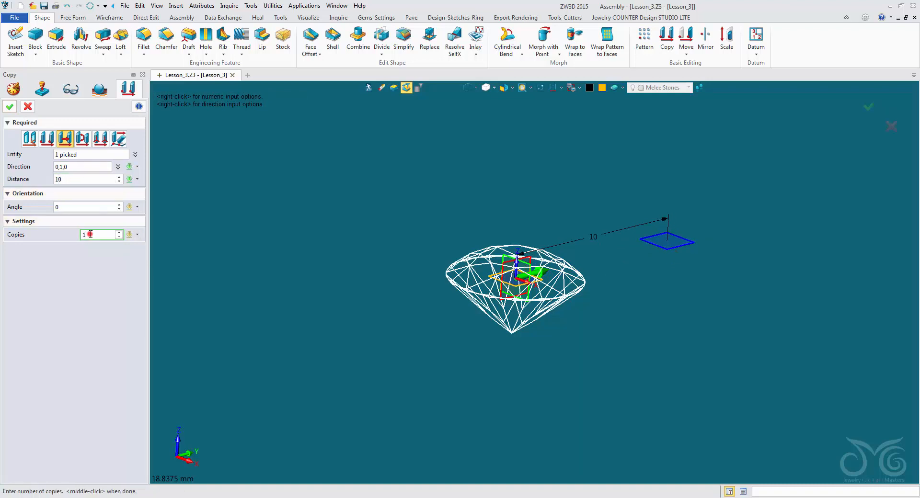
pyautogui.moveTo(355, 218); pyautogui.dragTo(239, 254, button='middle')
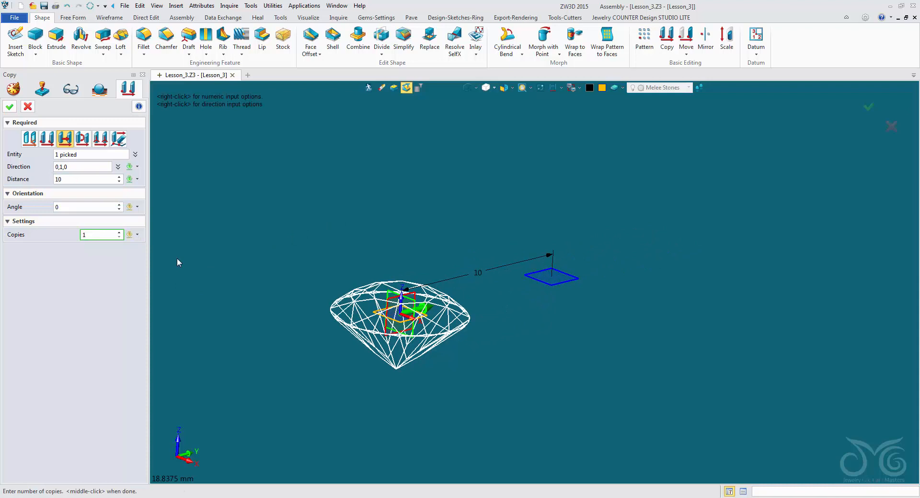
pyautogui.click(119, 232)
pyautogui.click(118, 232)
pyautogui.scroll(-2, 459, 248)
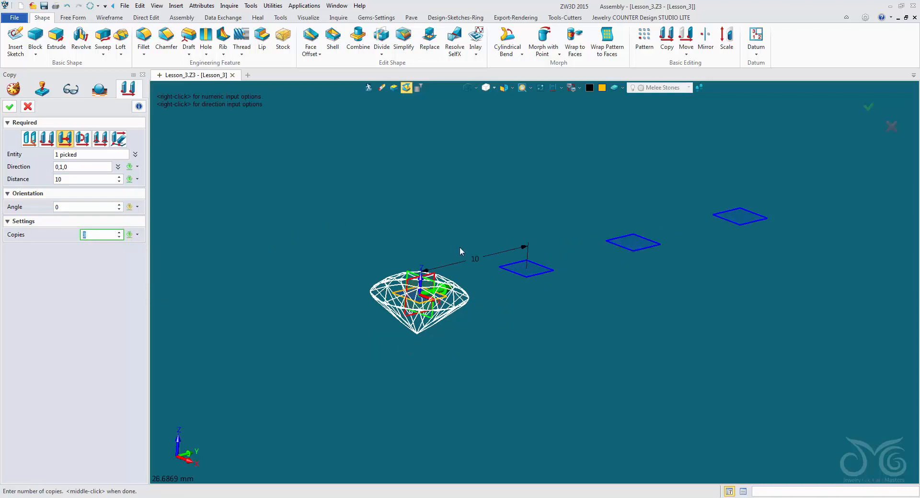
pyautogui.click(9, 107)
pyautogui.scroll(-1, 376, 240)
pyautogui.moveTo(388, 241); pyautogui.dragTo(469, 249, button='middle')
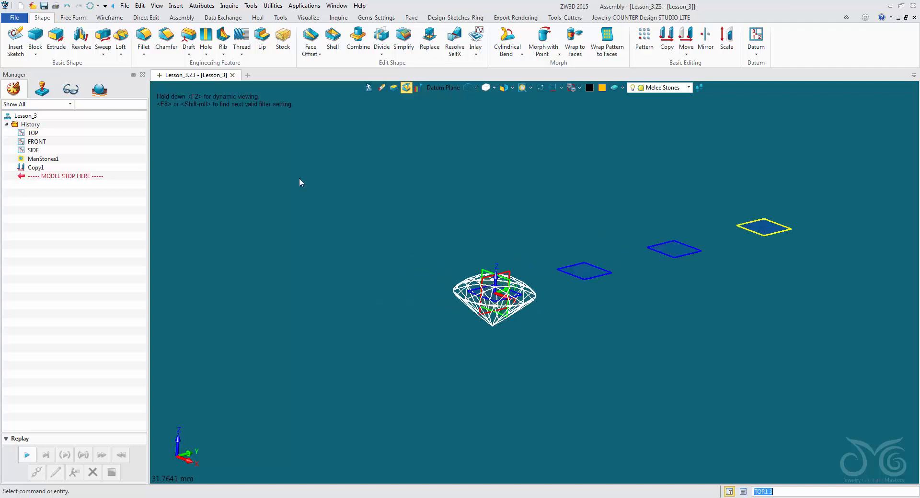
# - Create a block of about 10.68 x 12.42 x 4.72 mm beside the stone, and return the display to shaded
pyautogui.click(35, 39)
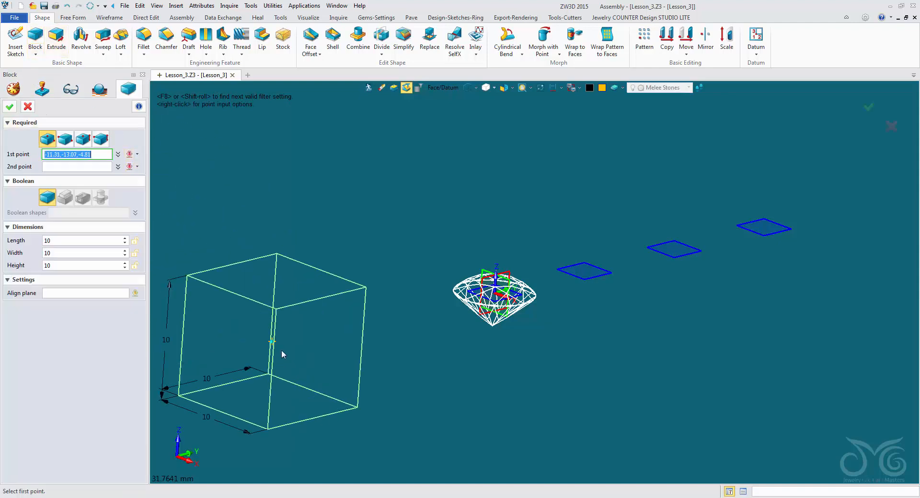
pyautogui.click(300, 339)
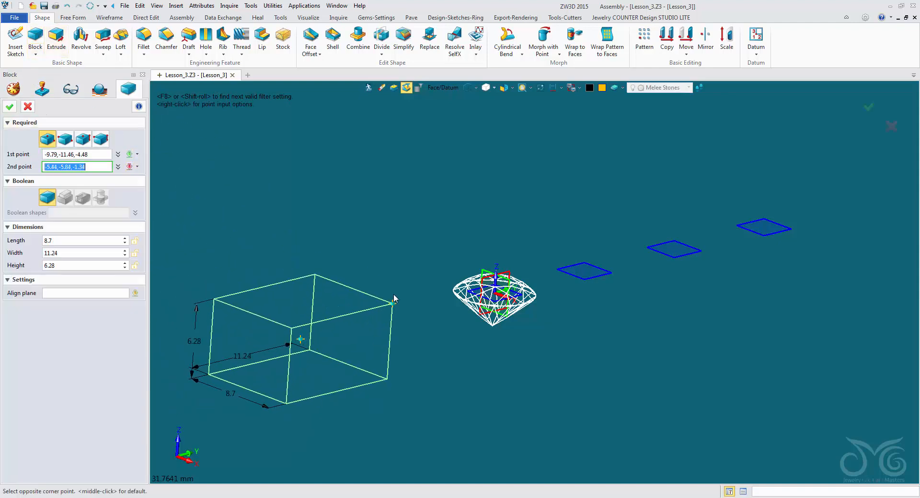
pyautogui.click(406, 315)
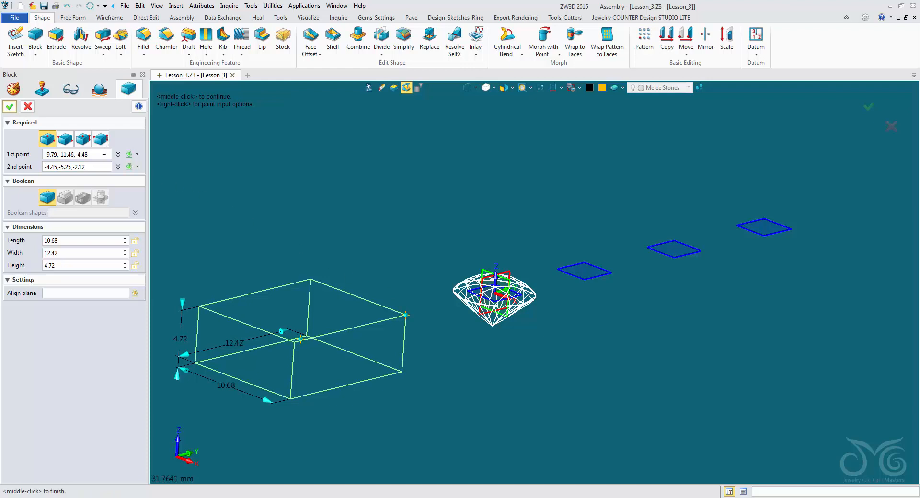
pyautogui.click(9, 107)
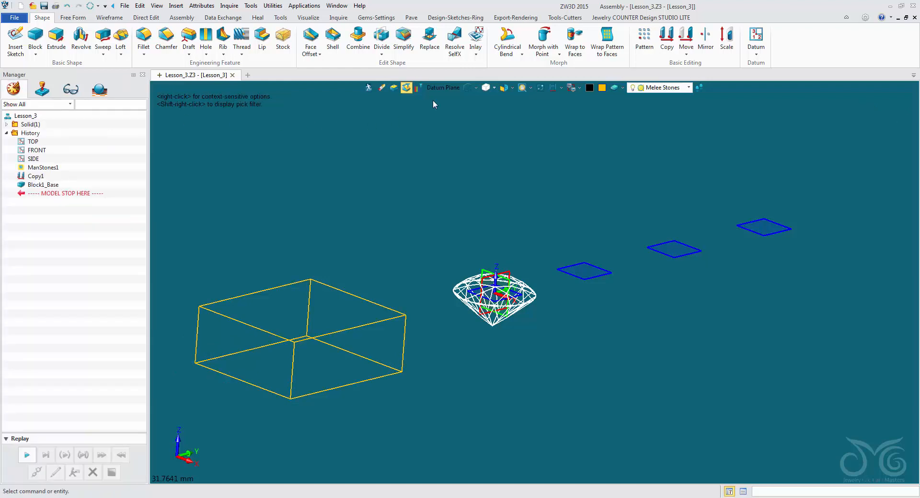
pyautogui.click(467, 88)
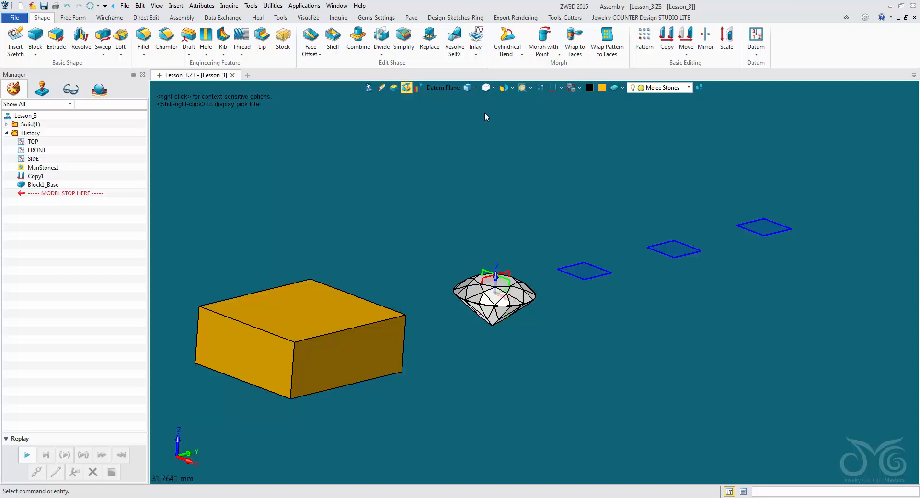
# - Start placing stones with a faceted oval cut from the gemstone library and set its length to 2 mm
pyautogui.click(376, 17)
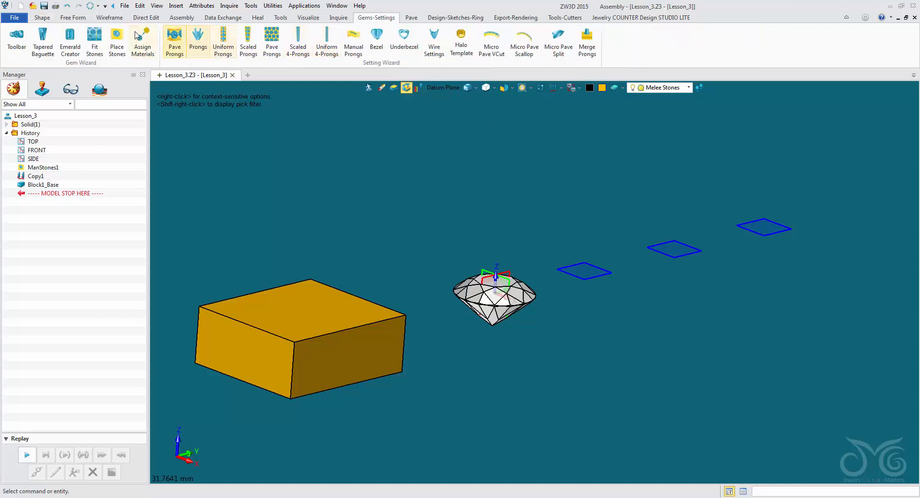
pyautogui.click(117, 40)
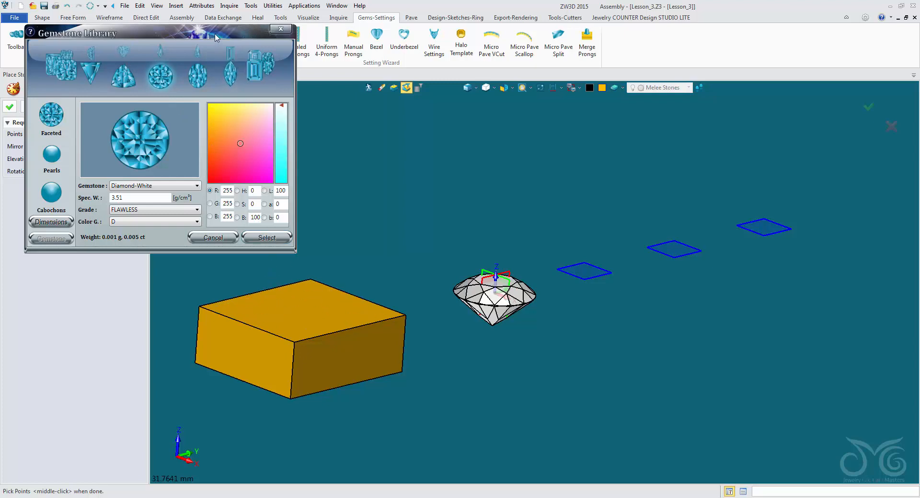
pyautogui.moveTo(215, 38); pyautogui.dragTo(330, 23)
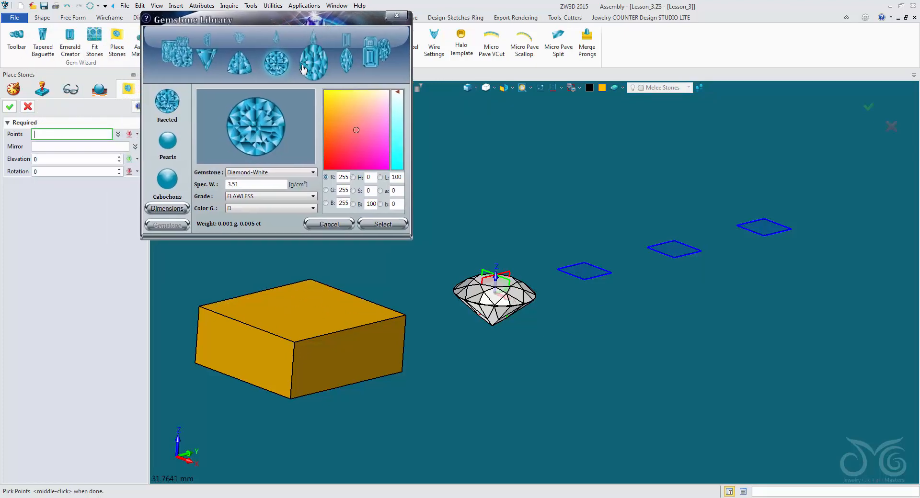
pyautogui.click(316, 72)
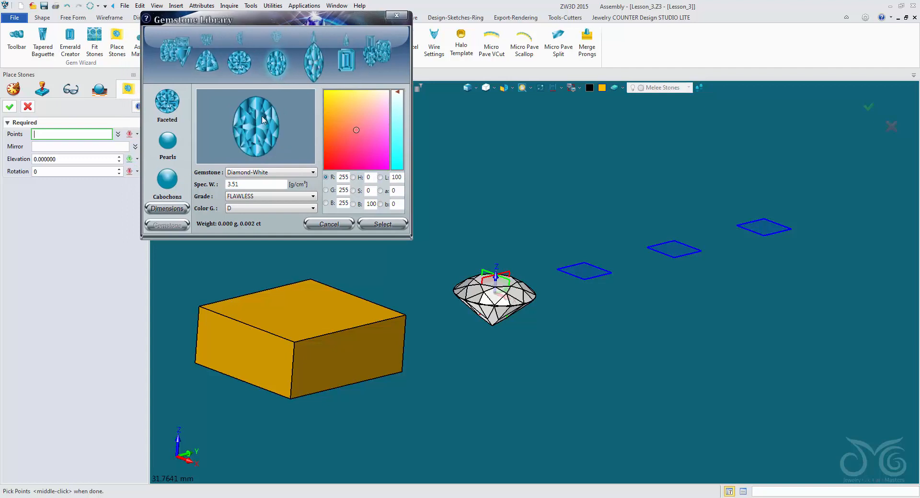
pyautogui.click(167, 208)
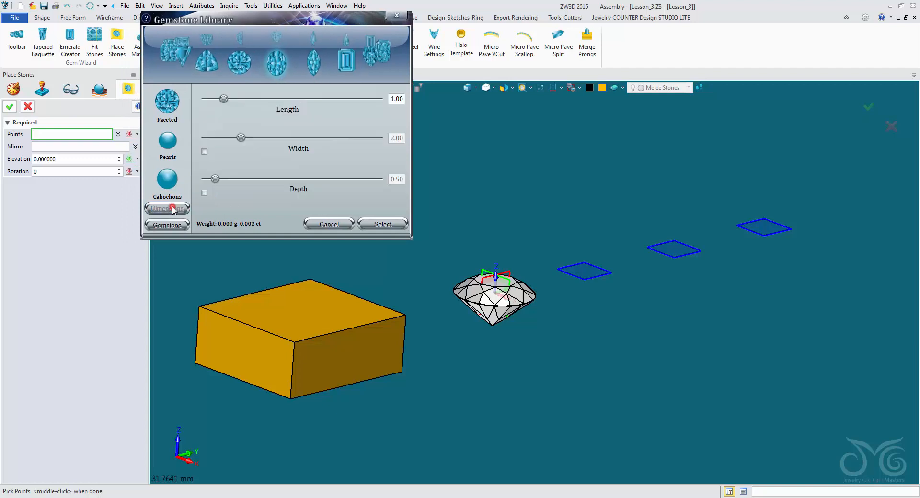
pyautogui.doubleClick(397, 98)
pyautogui.write('2')
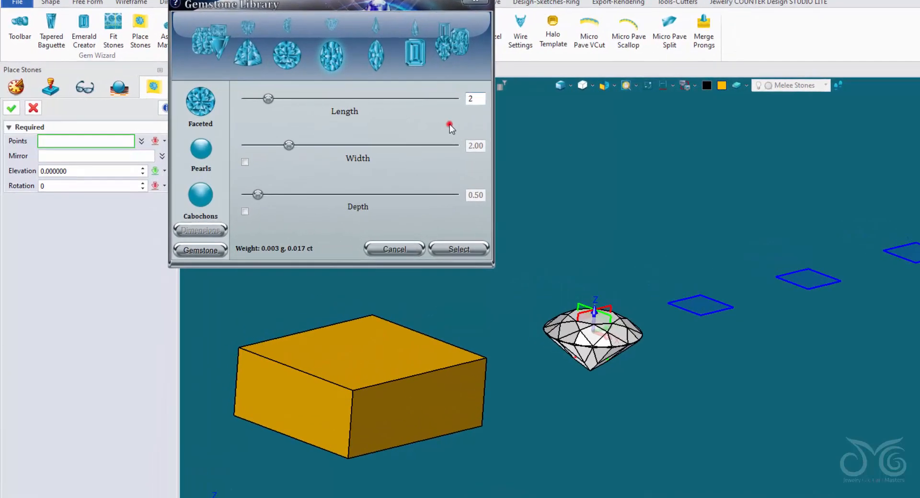
# - Set the gemstone to Emerald and place four of the 2 mm stones on the block's top face
pyautogui.click(201, 250)
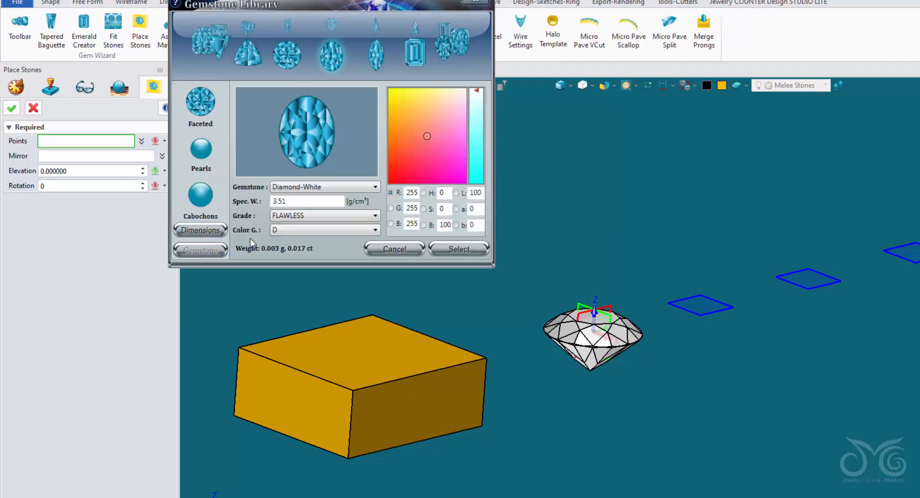
pyautogui.click(314, 188)
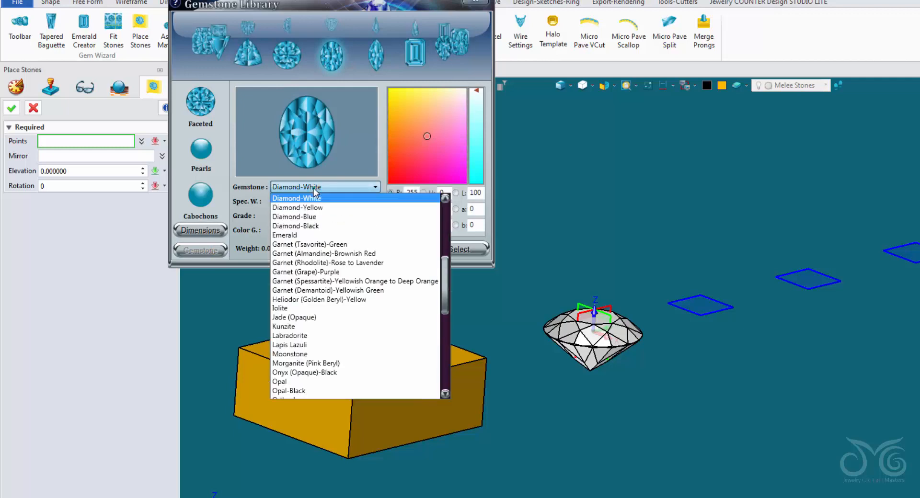
pyautogui.click(311, 236)
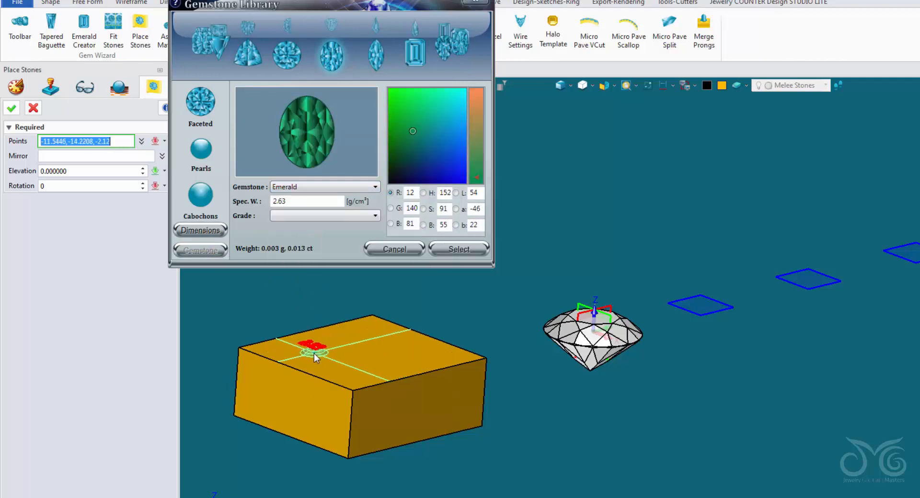
pyautogui.scroll(4, 312, 352)
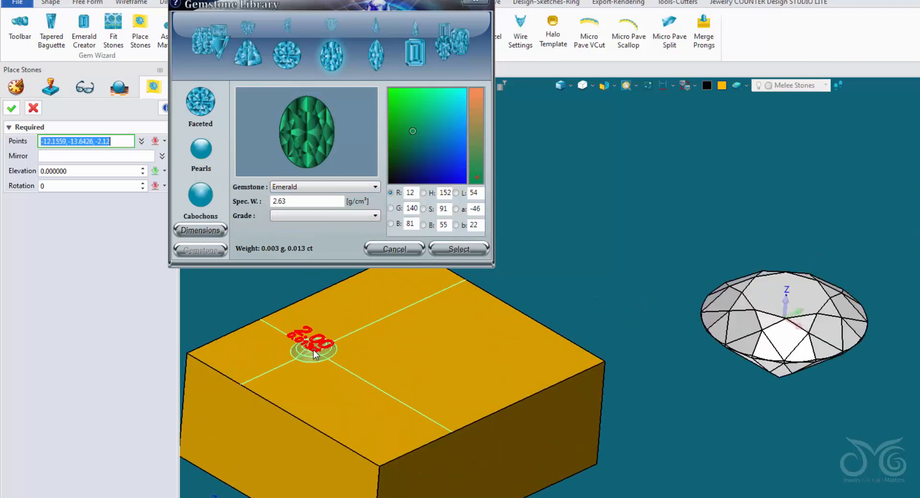
pyautogui.moveTo(306, 348); pyautogui.dragTo(418, 388, button='middle')
pyautogui.click(387, 372)
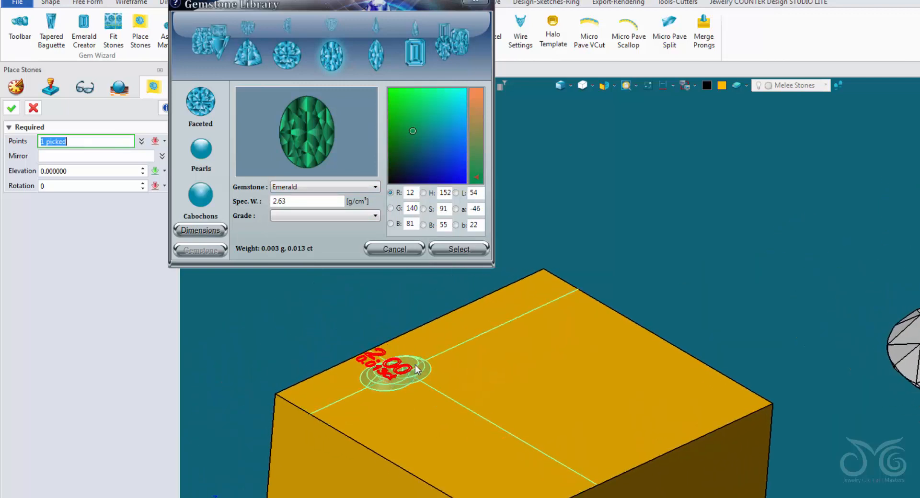
pyautogui.click(469, 342)
pyautogui.click(535, 315)
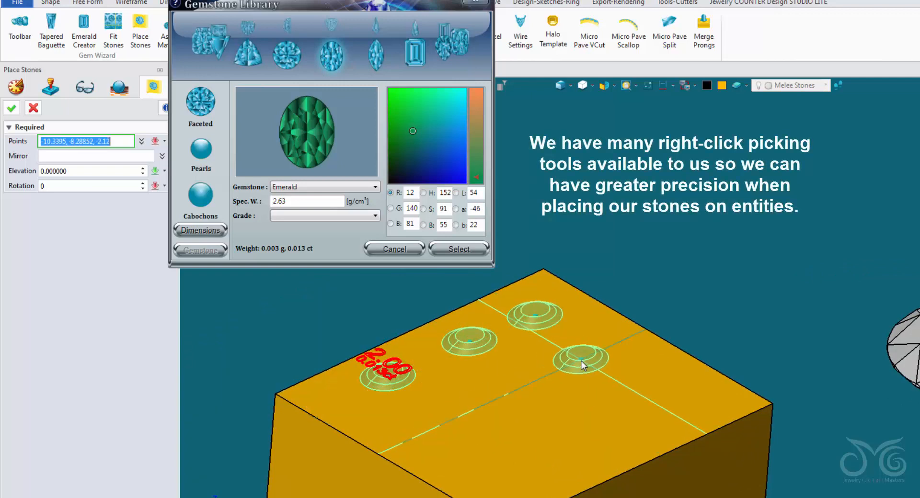
pyautogui.click(580, 359)
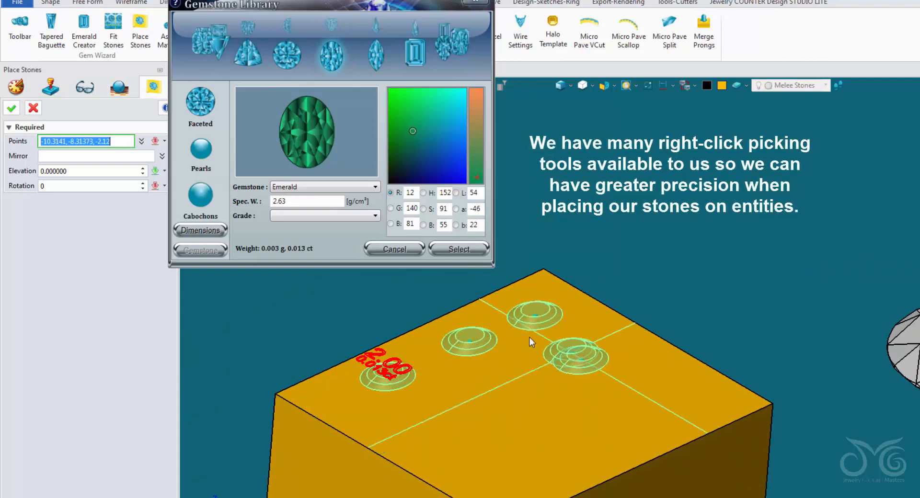
# - Set the stone length to 3 mm and place two more emeralds on the block's top face
pyautogui.click(200, 230)
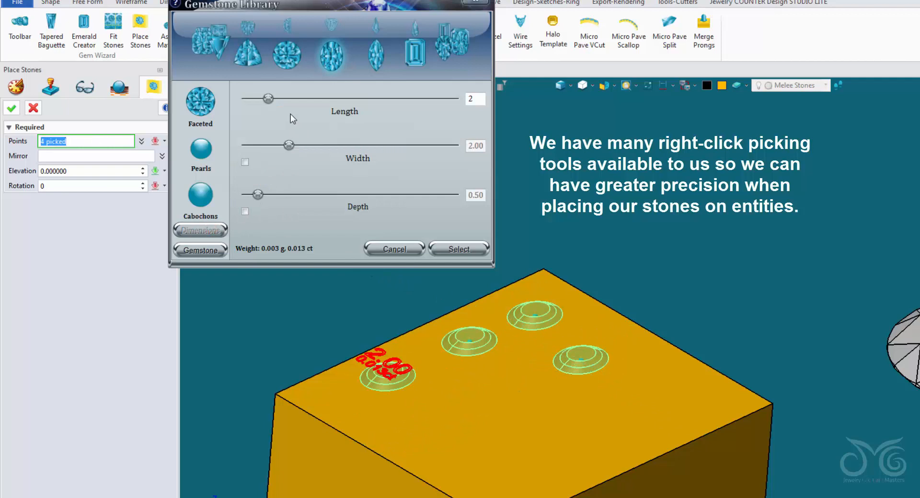
pyautogui.moveTo(271, 102); pyautogui.dragTo(274, 100)
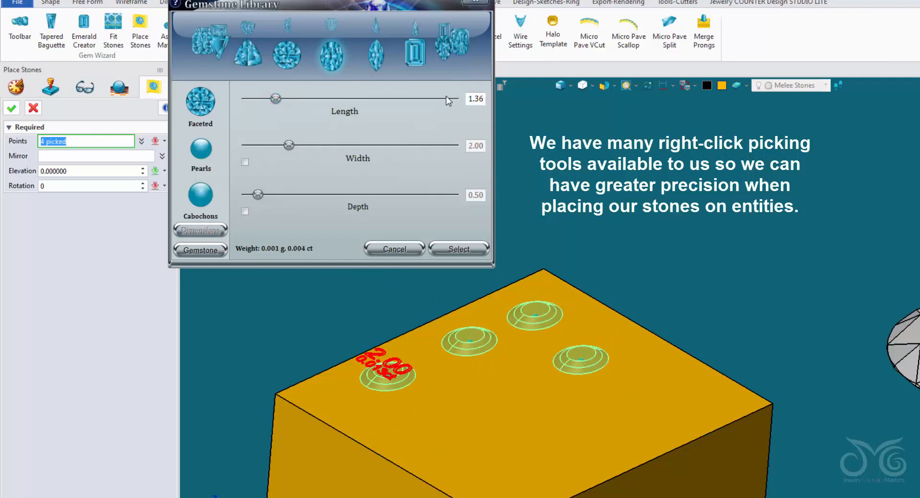
pyautogui.moveTo(484, 99); pyautogui.dragTo(450, 100)
pyautogui.write('3')
pyautogui.click(490, 387)
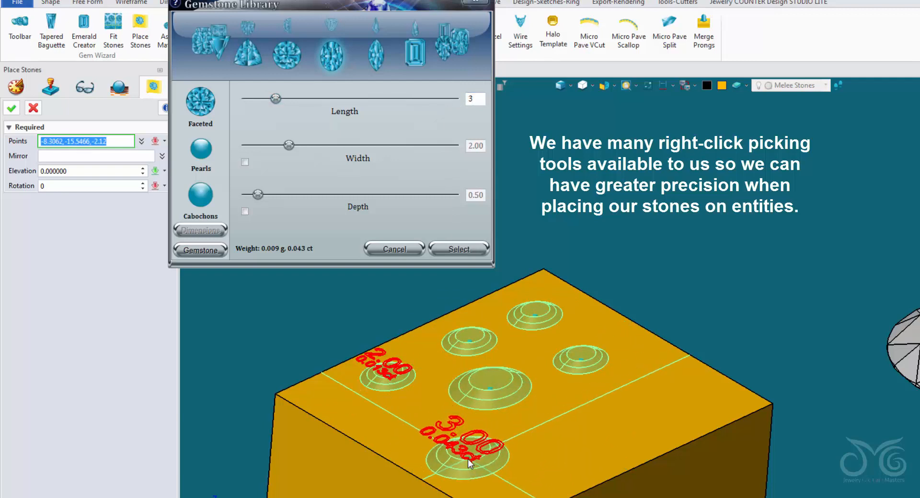
pyautogui.click(468, 458)
# - Change the gemstone to Sapphire-Blue and place two 3 mm stones on the block's top face
pyautogui.click(220, 247)
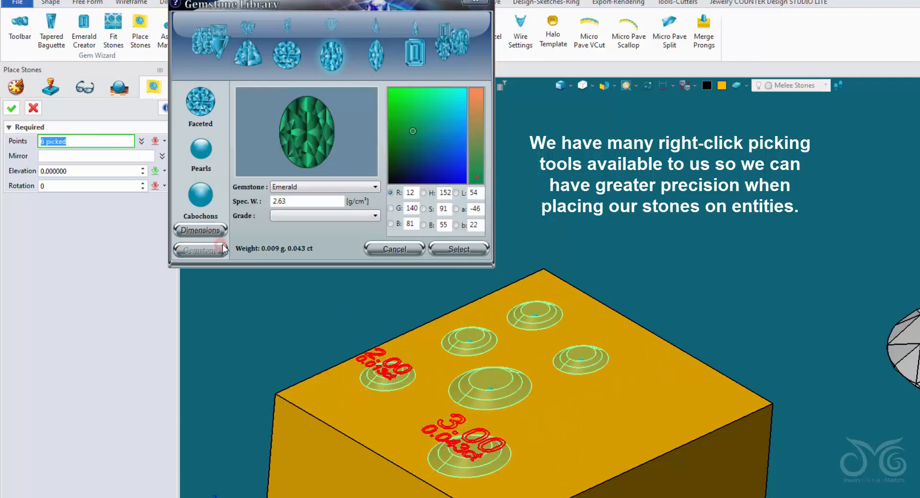
pyautogui.click(355, 187)
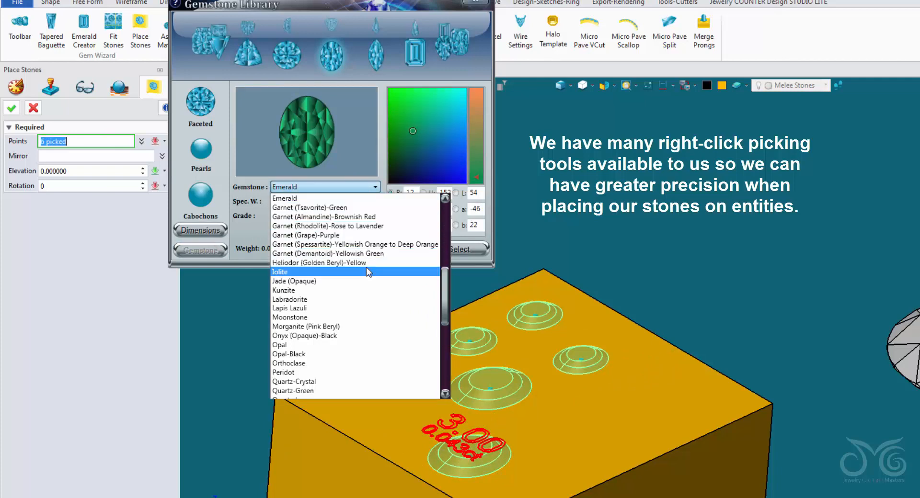
pyautogui.scroll(-4, 366, 267)
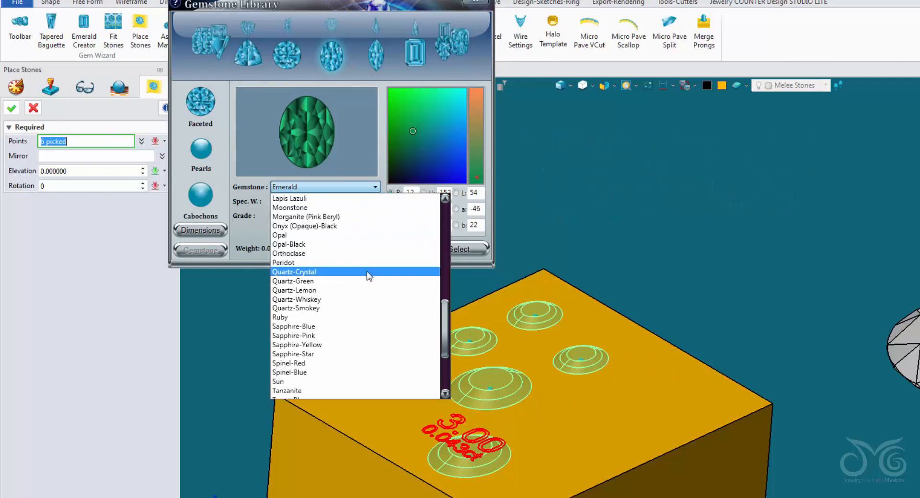
pyautogui.click(367, 326)
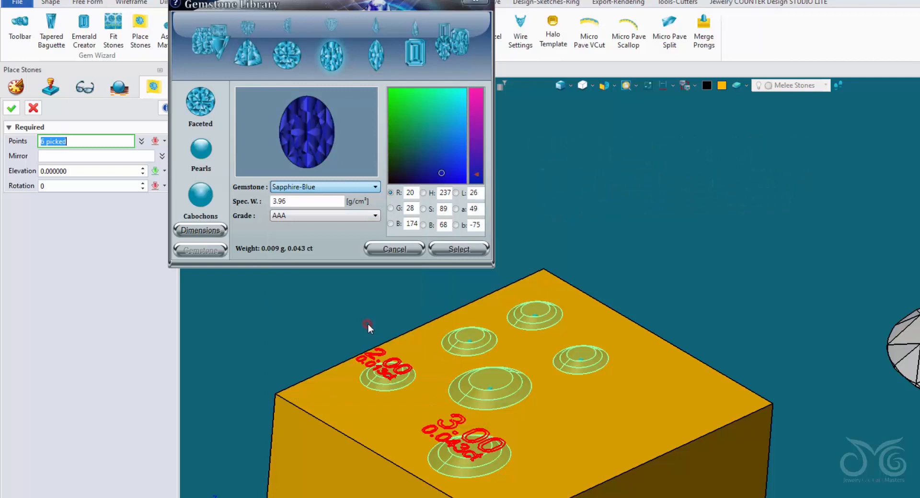
pyautogui.click(574, 432)
pyautogui.click(657, 392)
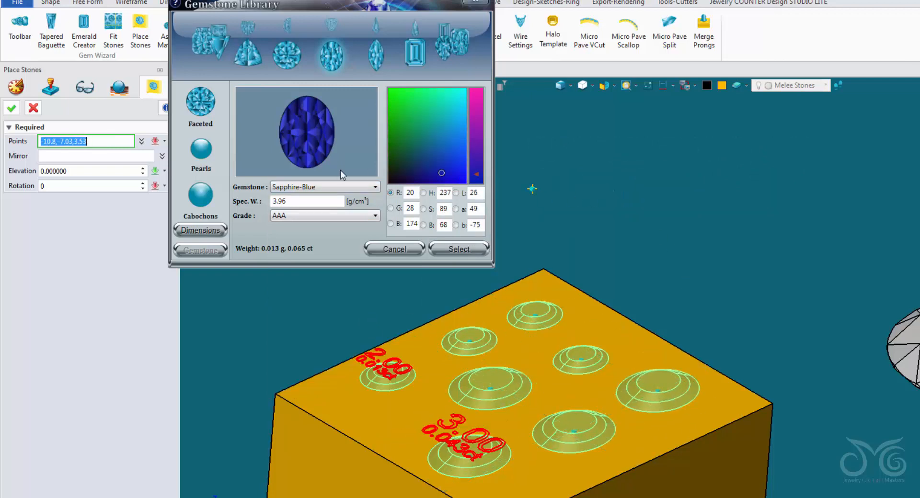
# - Raise the picked stones to an elevation of 0.2 and create them on the block
pyautogui.click(109, 171)
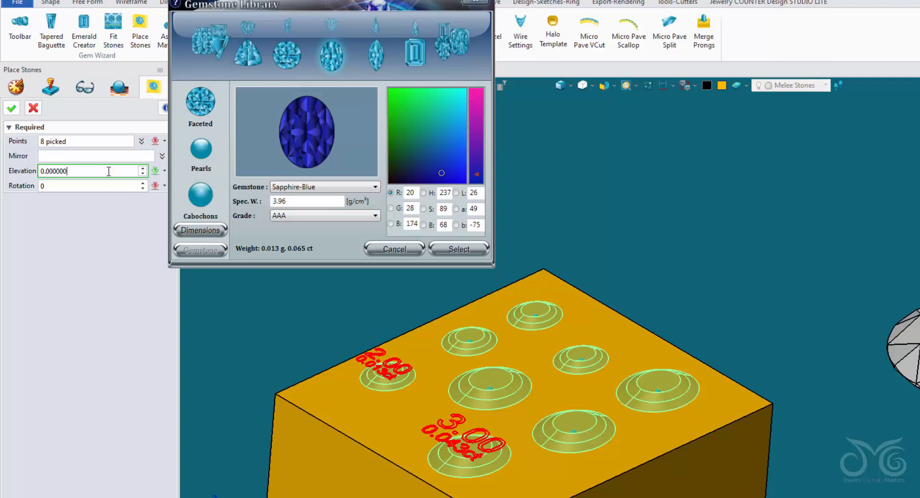
pyautogui.scroll(1, 109, 172)
pyautogui.scroll(1, 109, 172)
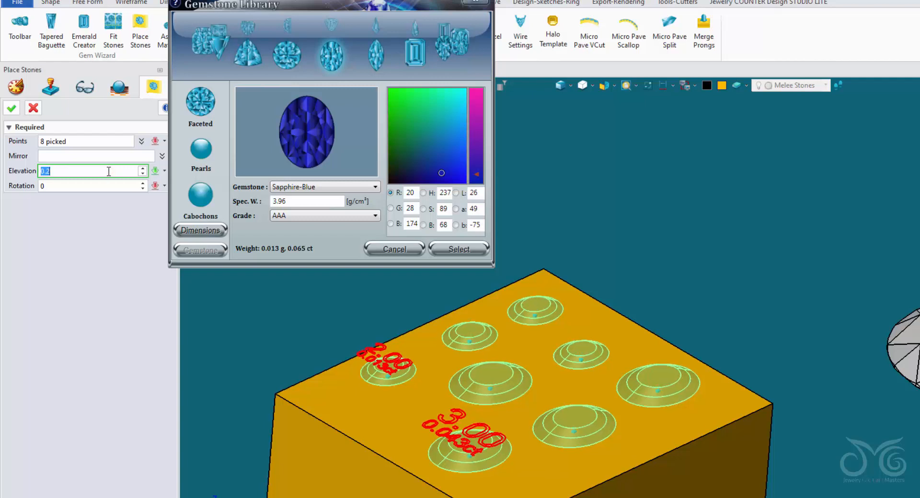
pyautogui.click(12, 109)
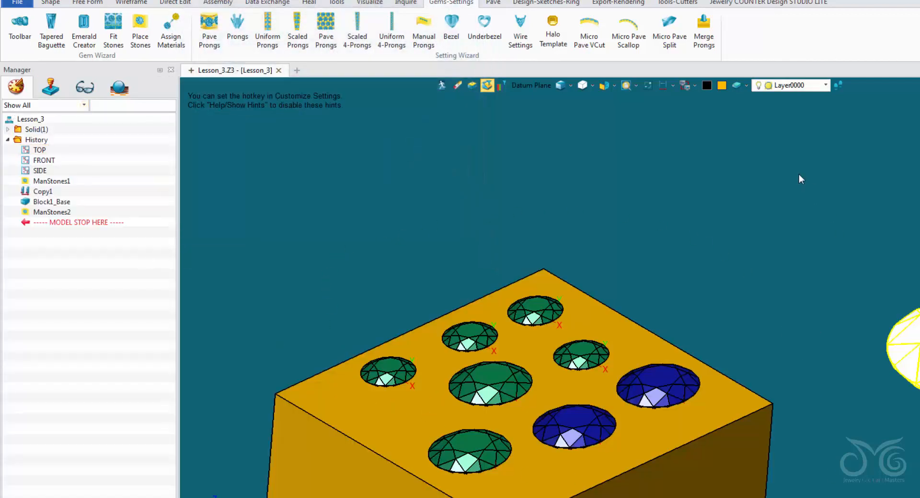
# - Try the Component pick filter on the placed stones, and set the pick filter to Shape
pyautogui.scroll(-1, 785, 193)
pyautogui.moveTo(774, 208)
pyautogui.mouseDown(button='right')
pyautogui.moveTo(758, 180)
pyautogui.moveTo(760, 208)
pyautogui.mouseUp(button='right')
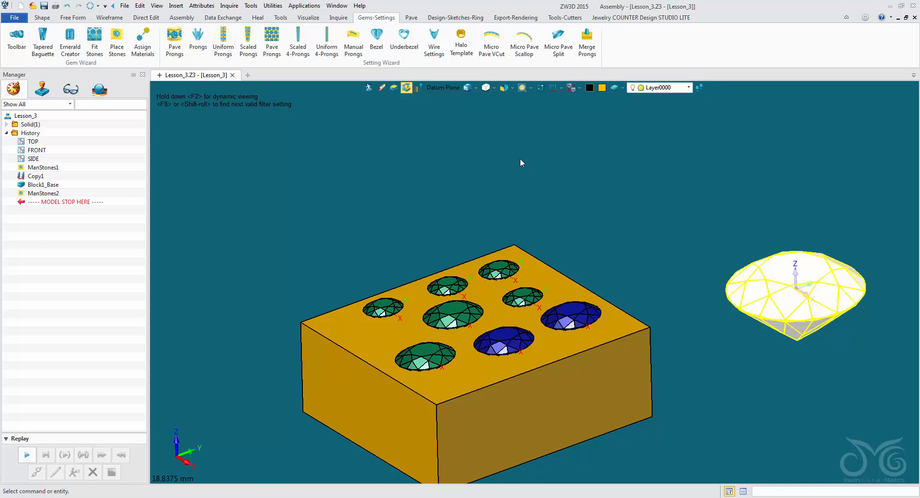
pyautogui.click(443, 89)
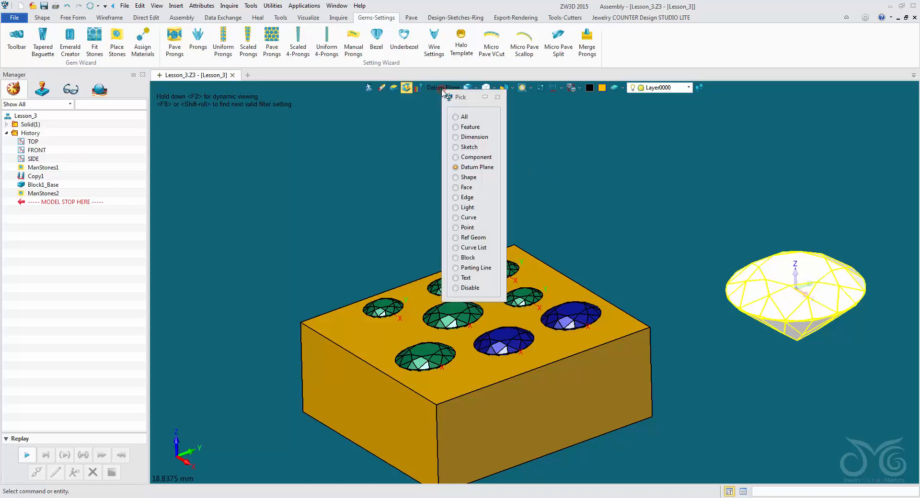
pyautogui.moveTo(460, 96); pyautogui.dragTo(253, 93)
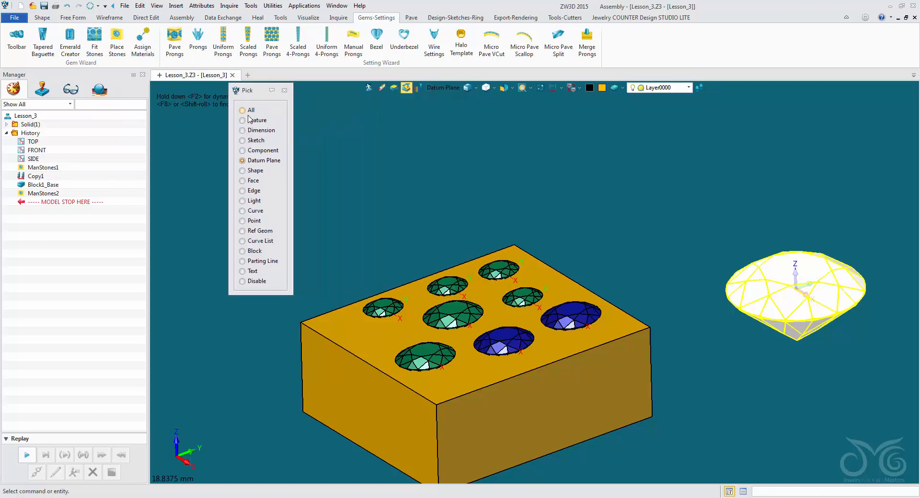
pyautogui.click(250, 150)
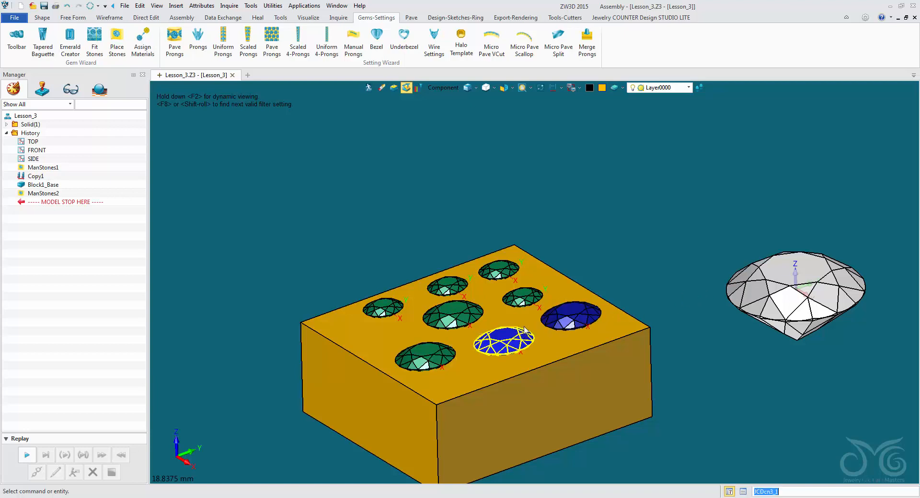
pyautogui.click(452, 94)
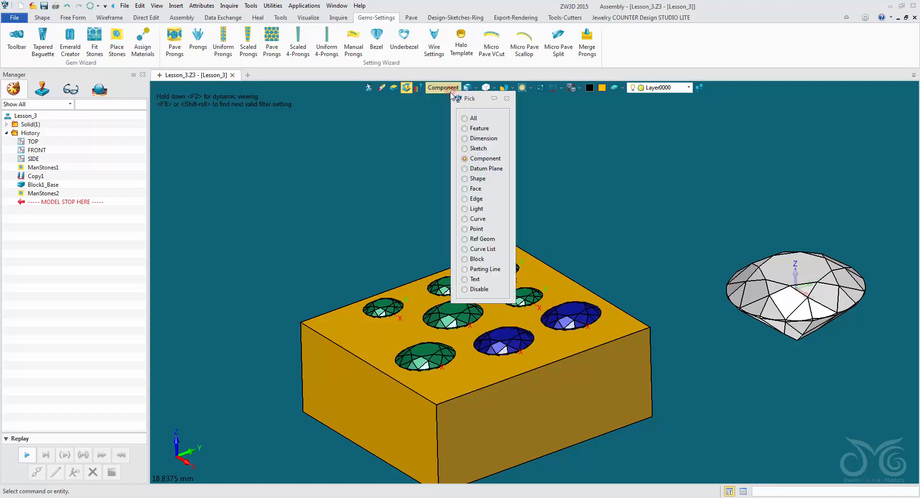
pyautogui.click(471, 179)
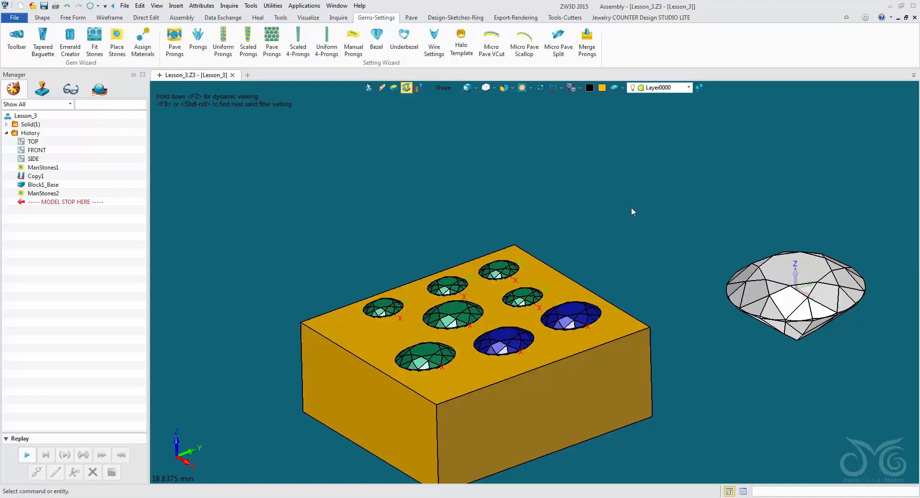
# - Place a round pearl with a length of 5.27 mm on the copied datum plane nearest the diamond
pyautogui.scroll(-4, 631, 204)
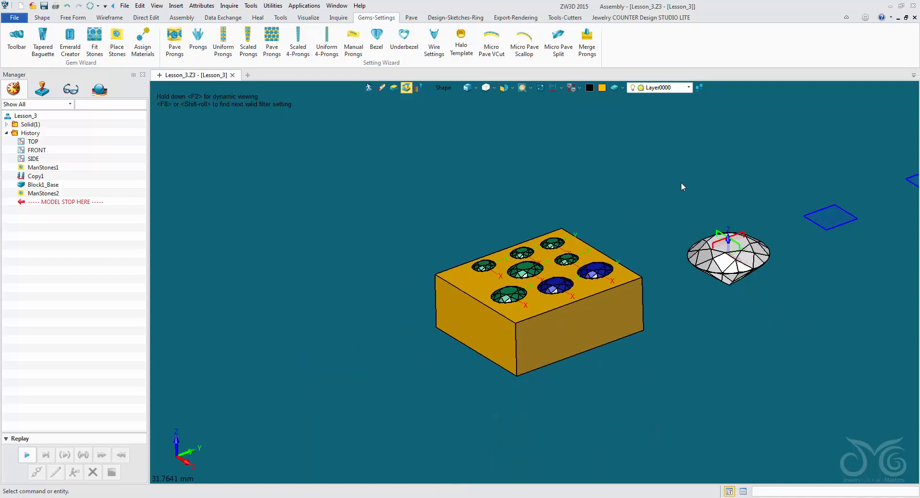
pyautogui.click(117, 39)
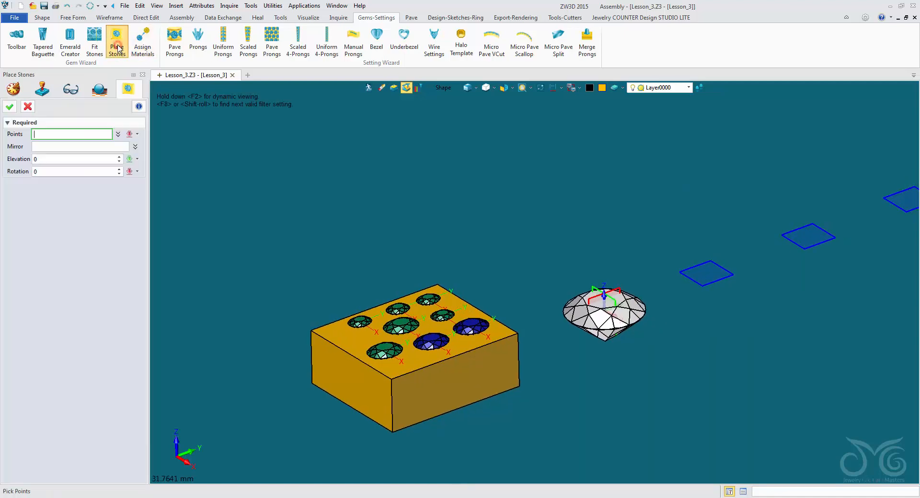
pyautogui.click(75, 178)
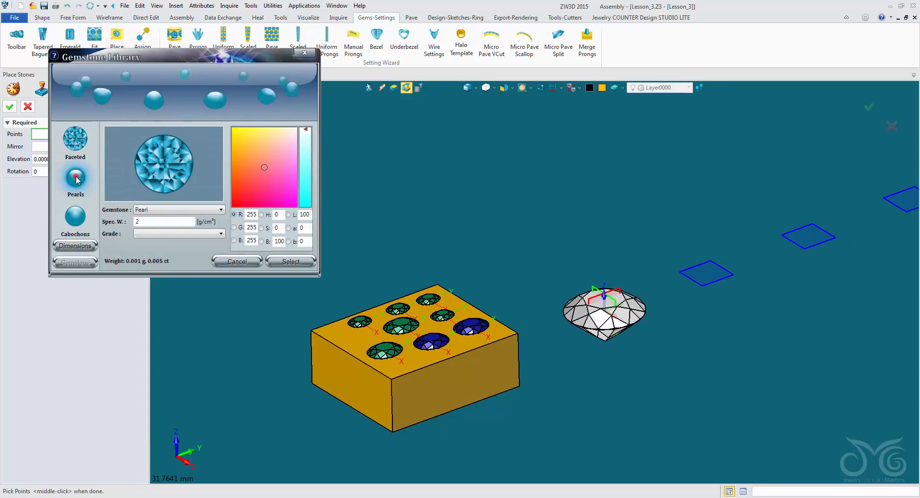
pyautogui.click(285, 96)
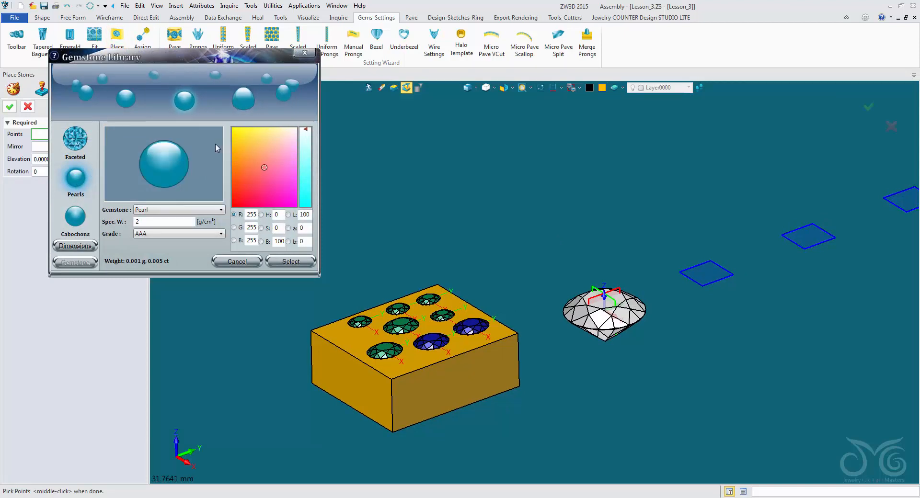
pyautogui.click(71, 246)
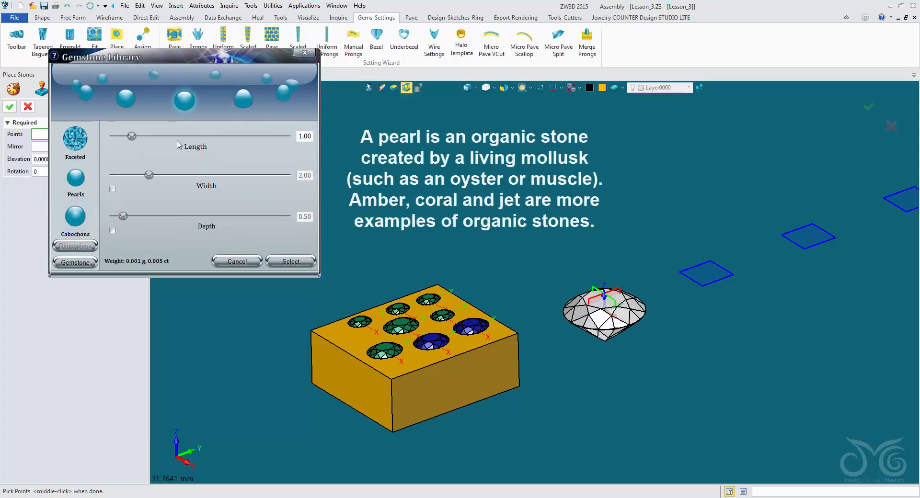
pyautogui.moveTo(130, 136); pyautogui.dragTo(206, 138)
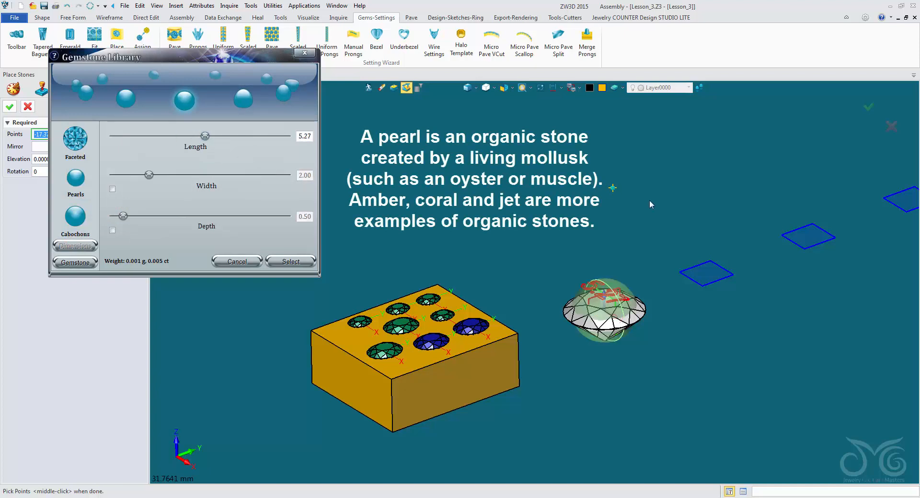
pyautogui.click(709, 274)
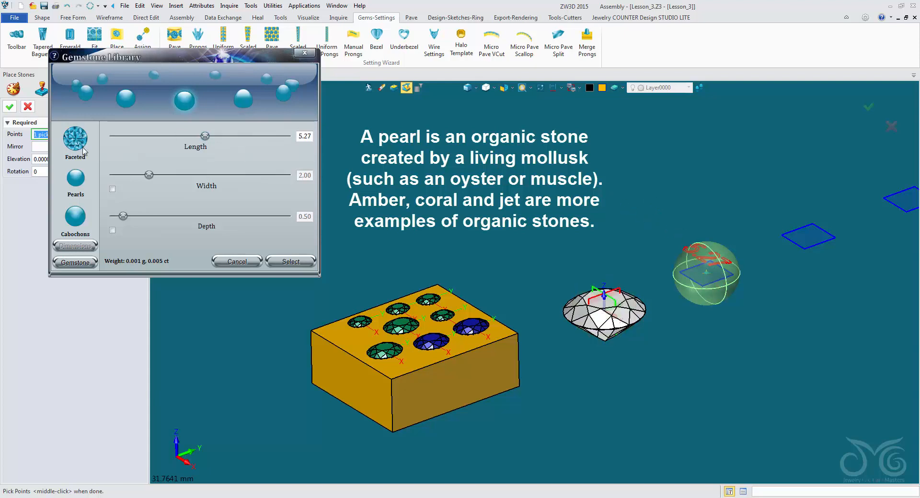
pyautogui.click(9, 106)
# - Start another stone placement with an oval cabochon and set its gem height to 3 mm
pyautogui.scroll(4, 756, 303)
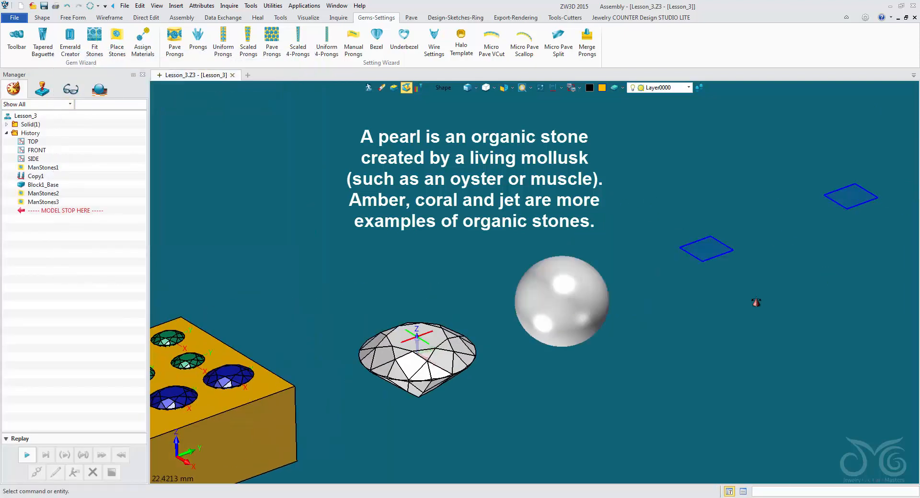
pyautogui.moveTo(771, 297); pyautogui.dragTo(696, 237, button='right')
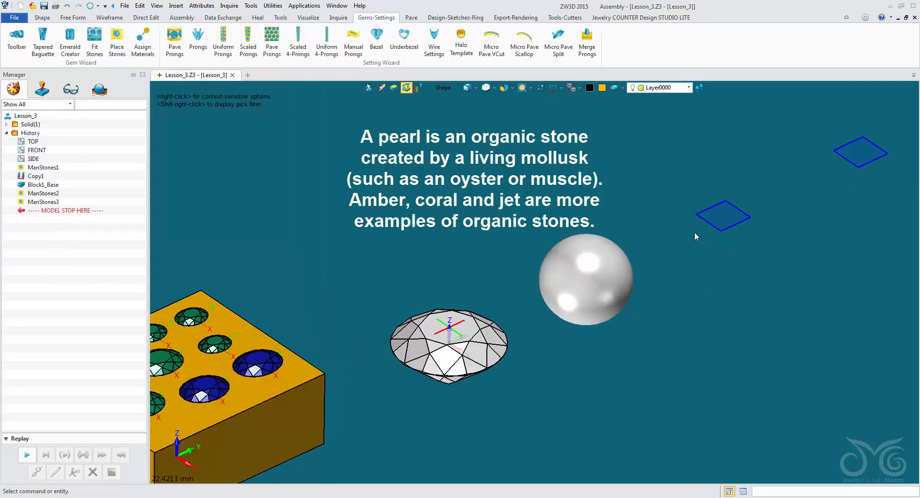
pyautogui.middleClick(373, 153)
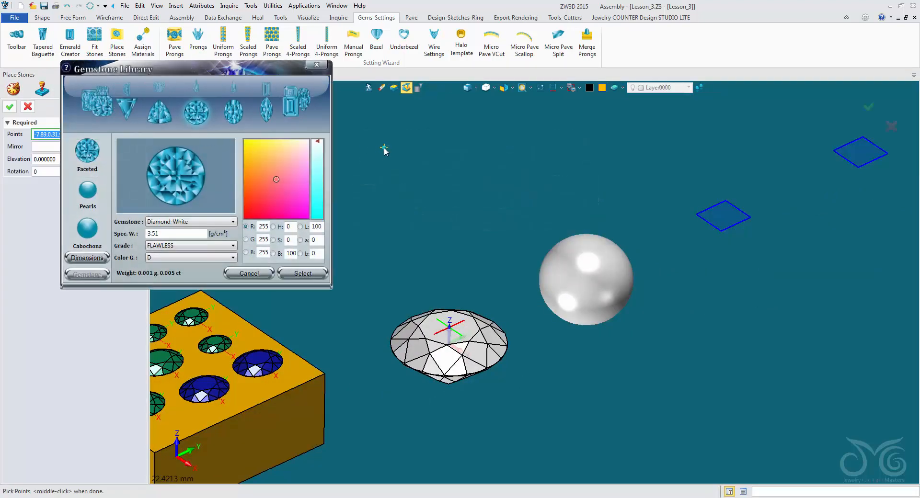
pyautogui.click(92, 231)
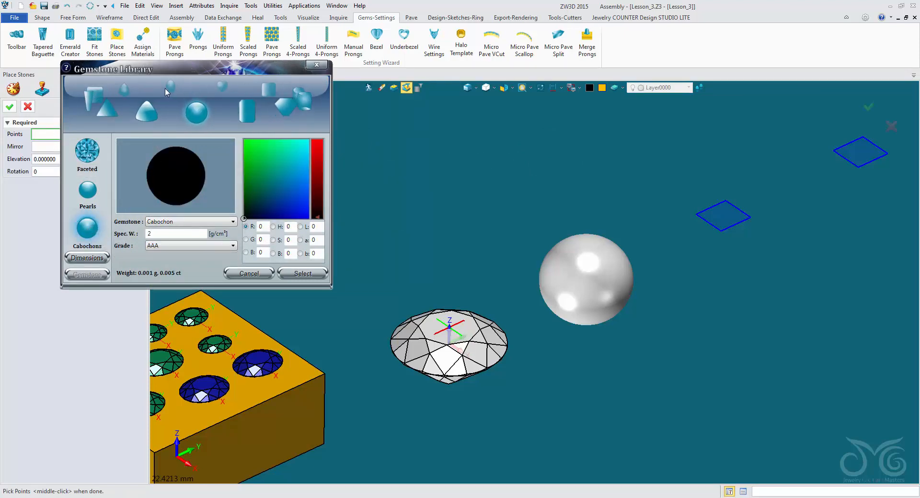
pyautogui.click(171, 85)
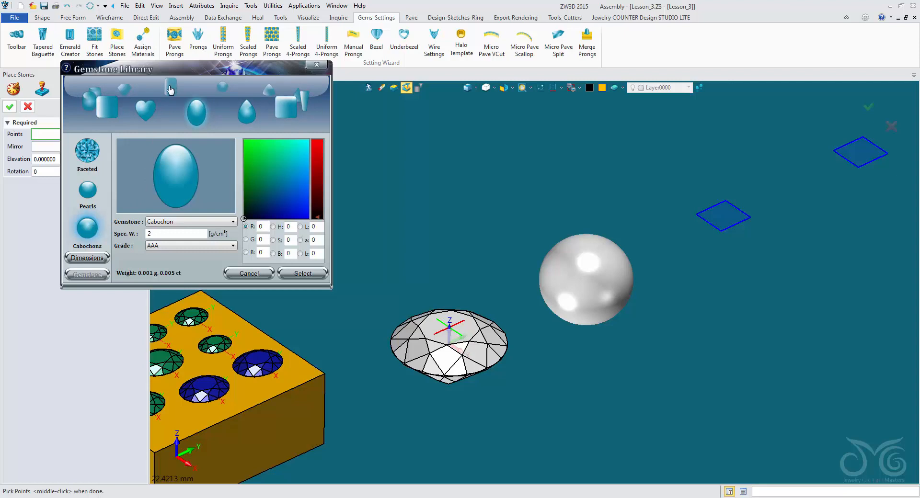
pyautogui.click(105, 260)
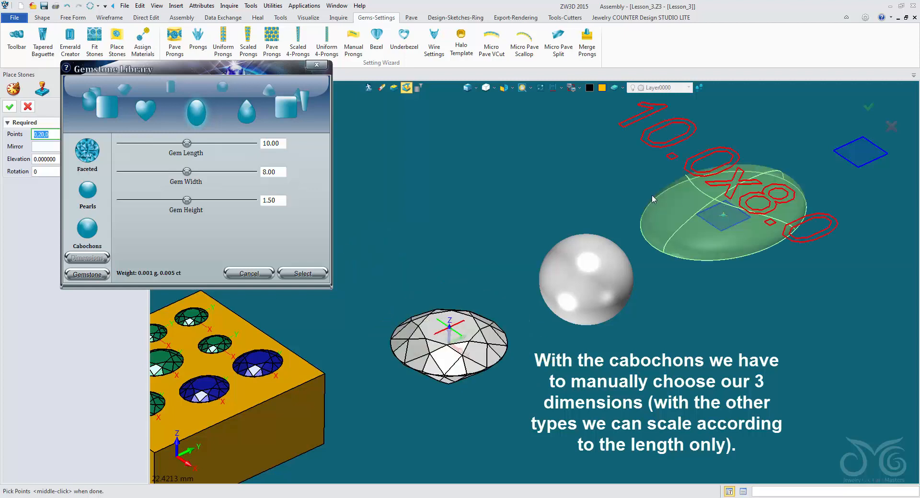
pyautogui.moveTo(283, 201); pyautogui.dragTo(253, 202)
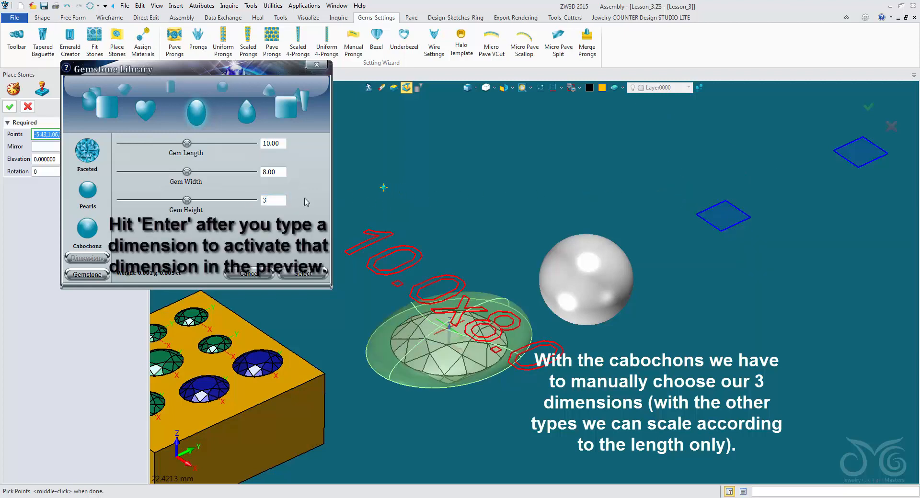
pyautogui.write('3')
pyautogui.press('Return')
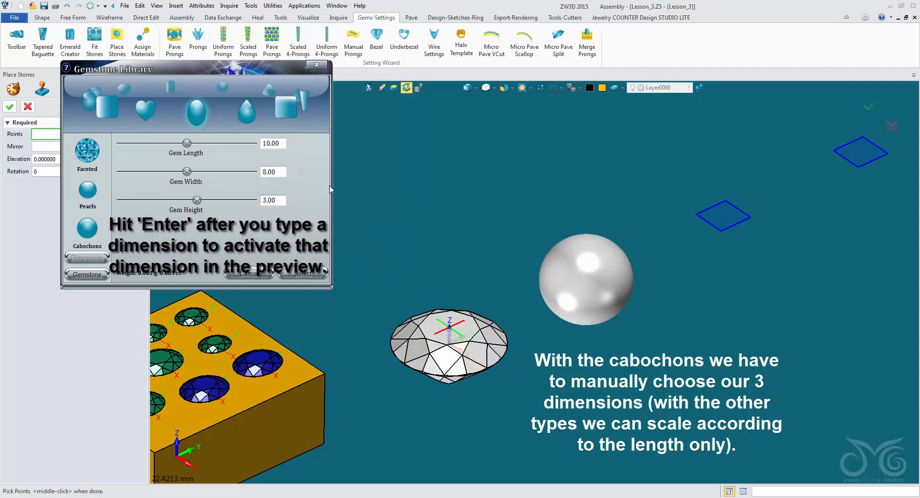
# - Place the oval cabochon on the copied datum plane next to the pearl and create it
pyautogui.click(722, 212)
pyautogui.scroll(-3, 713, 213)
pyautogui.moveTo(632, 221); pyautogui.dragTo(577, 267, button='middle')
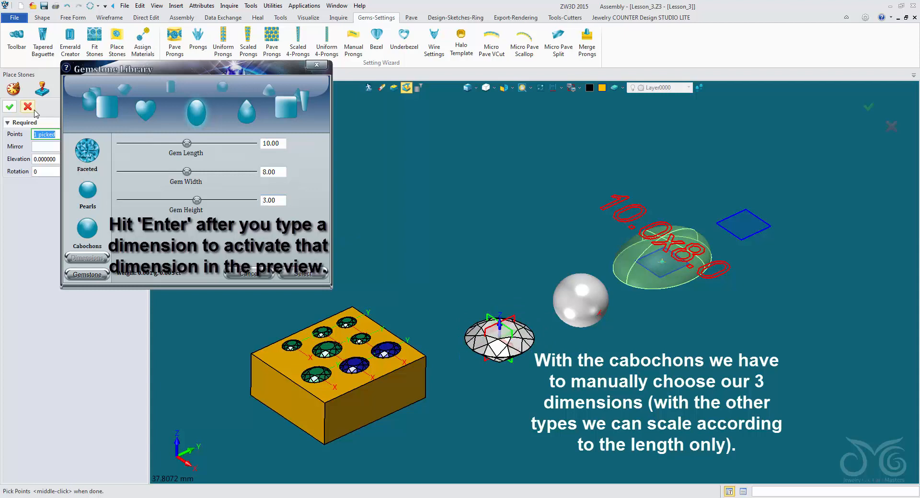
pyautogui.click(10, 106)
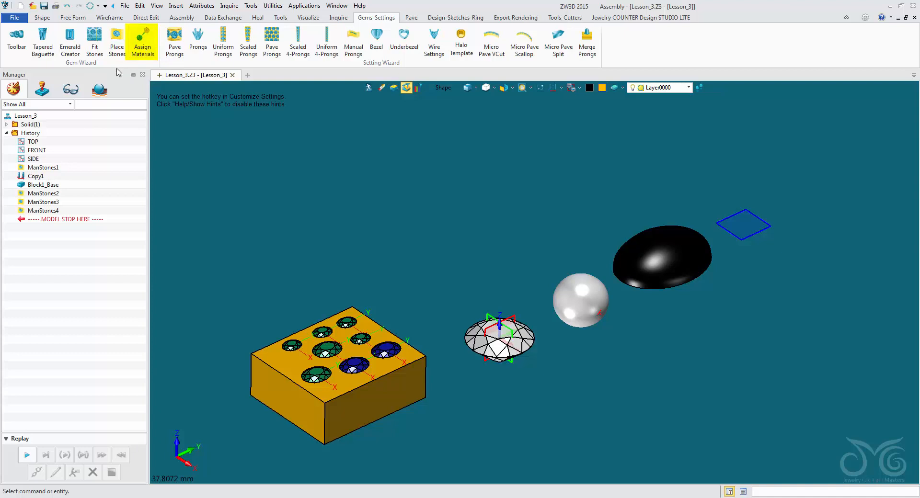
# - Assign the Cabochon material in bright green (RGB 0, 227, 24) to the black oval stone, picking it with the Component filter
pyautogui.click(146, 53)
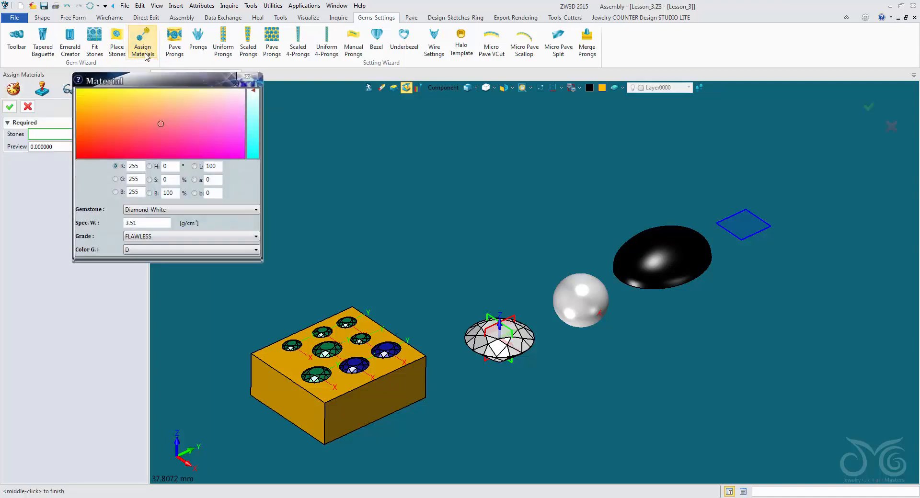
pyautogui.moveTo(144, 82); pyautogui.dragTo(106, 179)
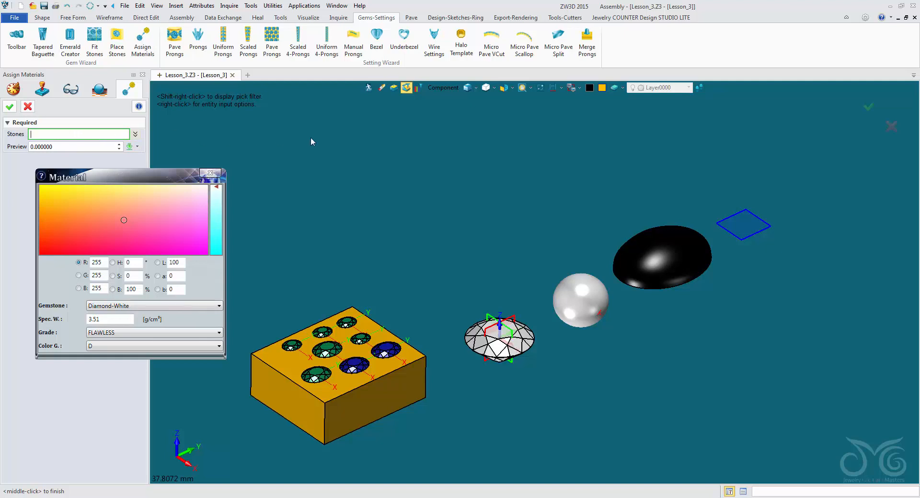
pyautogui.click(450, 89)
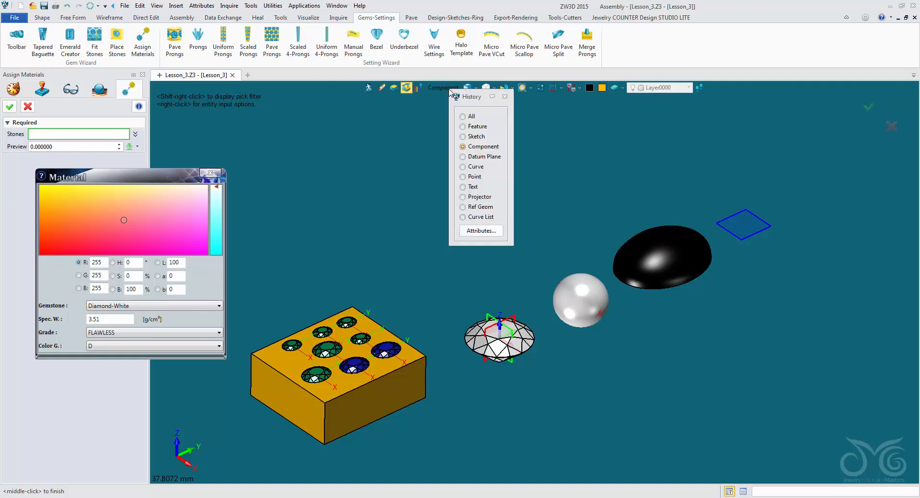
pyautogui.click(471, 148)
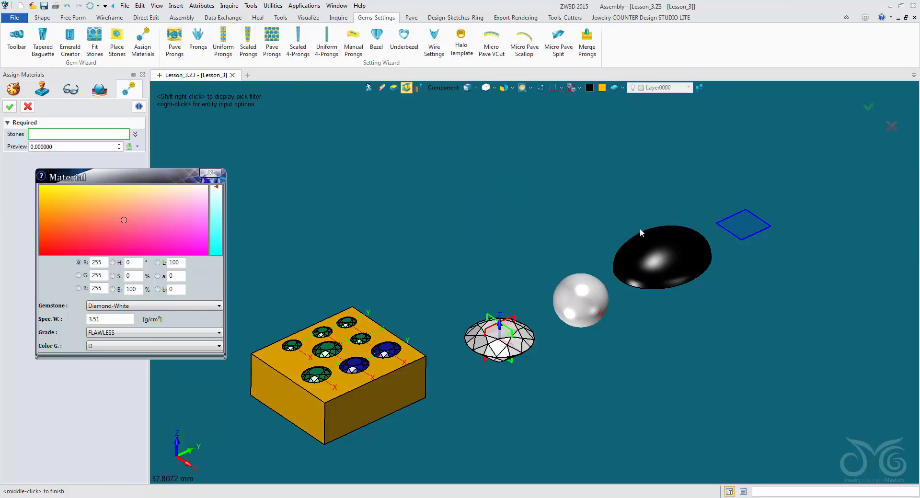
pyautogui.click(649, 241)
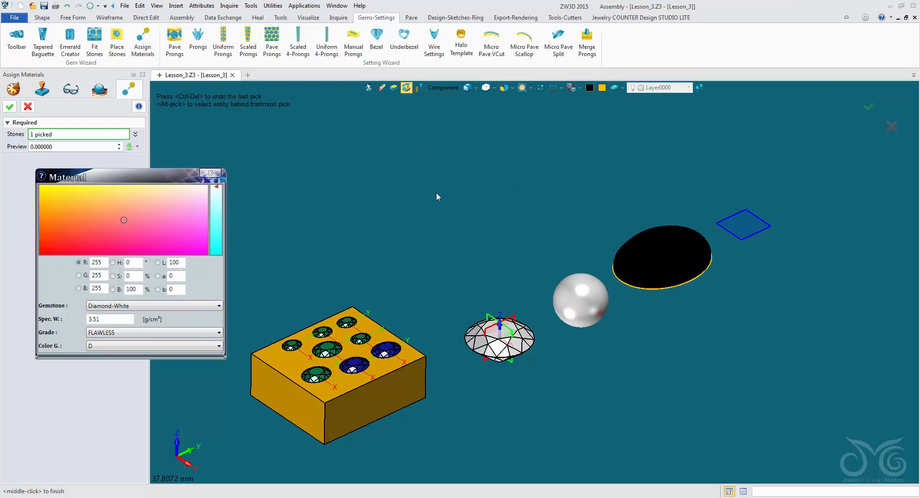
pyautogui.click(119, 309)
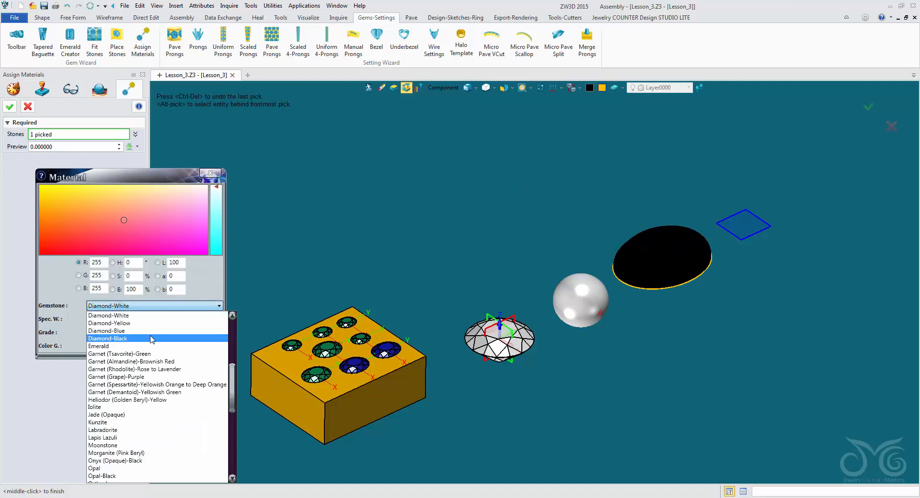
pyautogui.scroll(6, 152, 339)
pyautogui.click(148, 315)
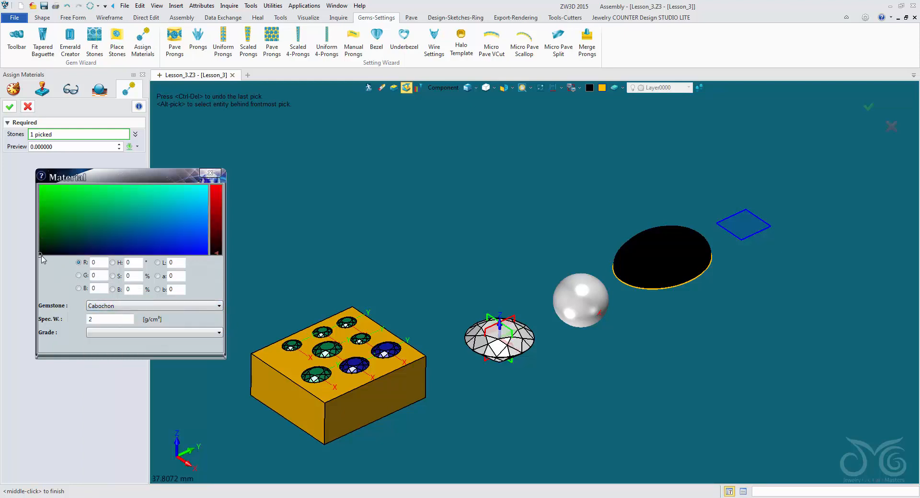
pyautogui.moveTo(42, 256); pyautogui.dragTo(54, 192)
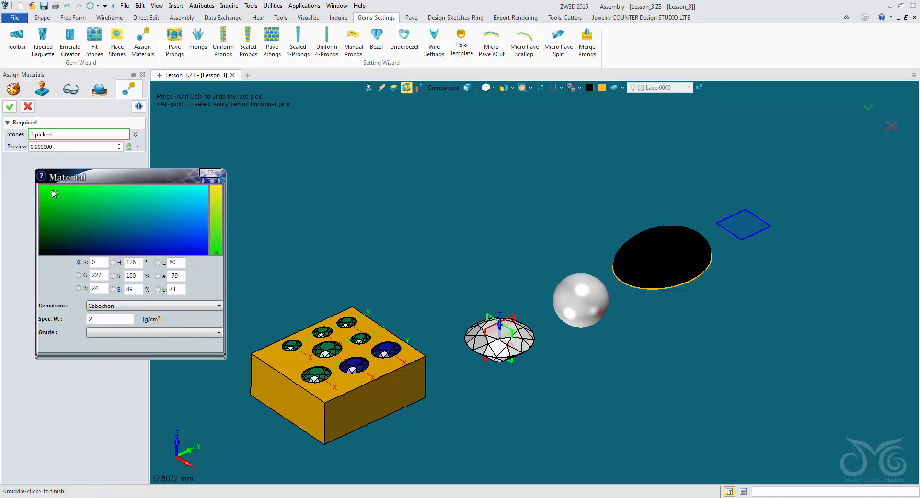
pyautogui.click(10, 107)
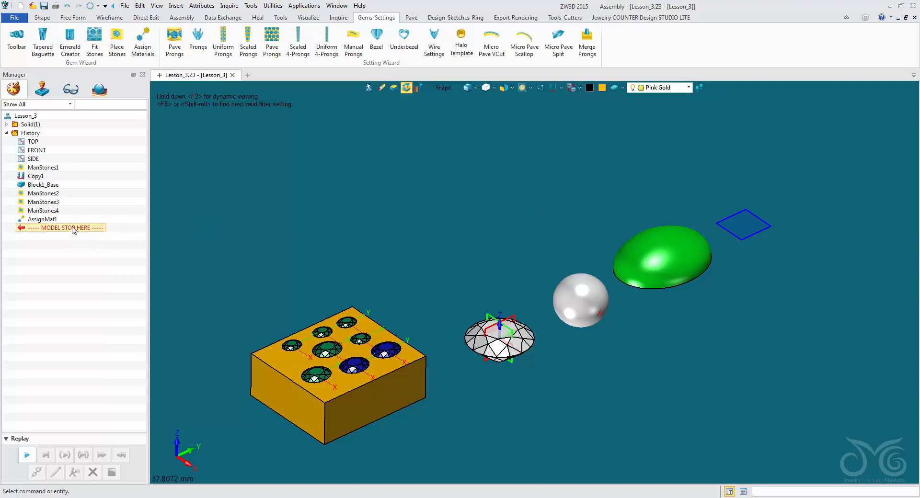
# - Roll the history back to just after Copy1 and terminate the replay to discard the block and all operations after it
pyautogui.moveTo(74, 230); pyautogui.dragTo(71, 184)
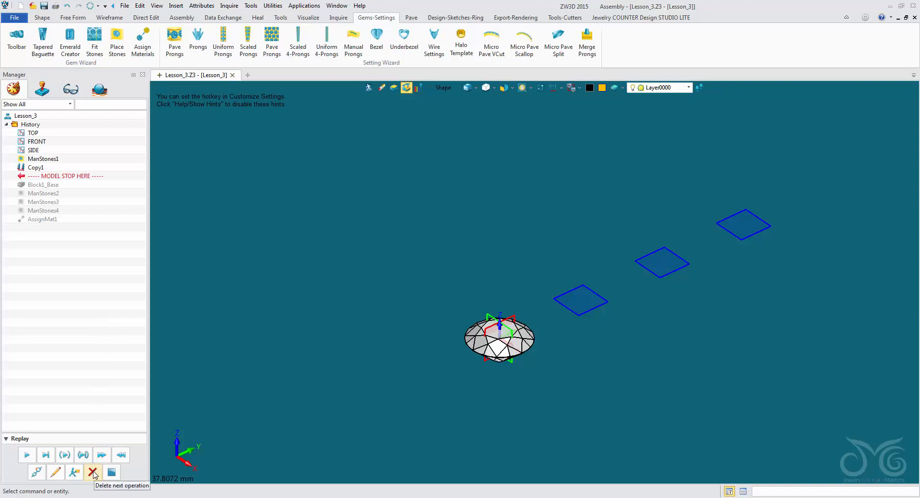
pyautogui.moveTo(68, 244); pyautogui.dragTo(41, 188)
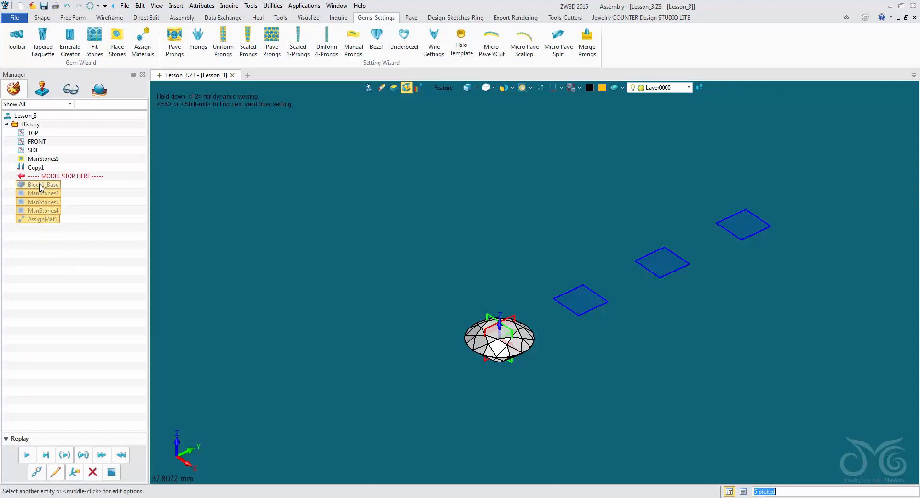
pyautogui.rightClick(41, 188)
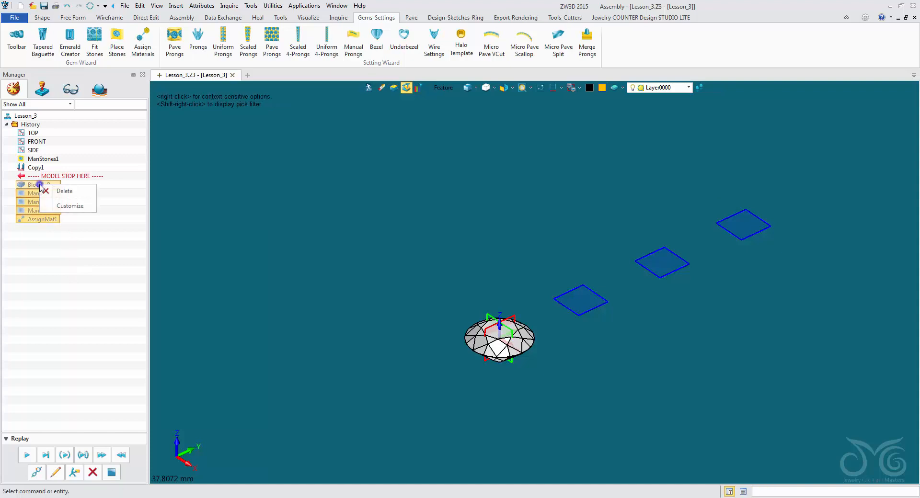
pyautogui.click(104, 303)
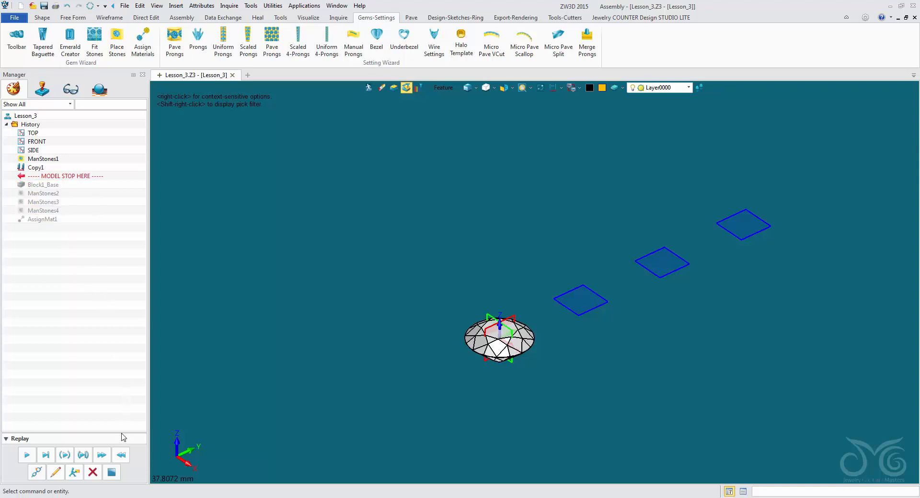
pyautogui.click(113, 474)
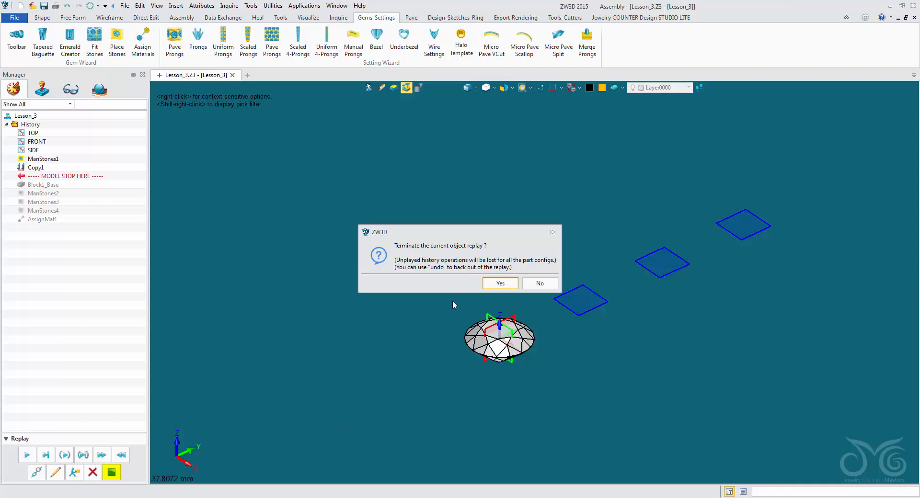
pyautogui.click(495, 284)
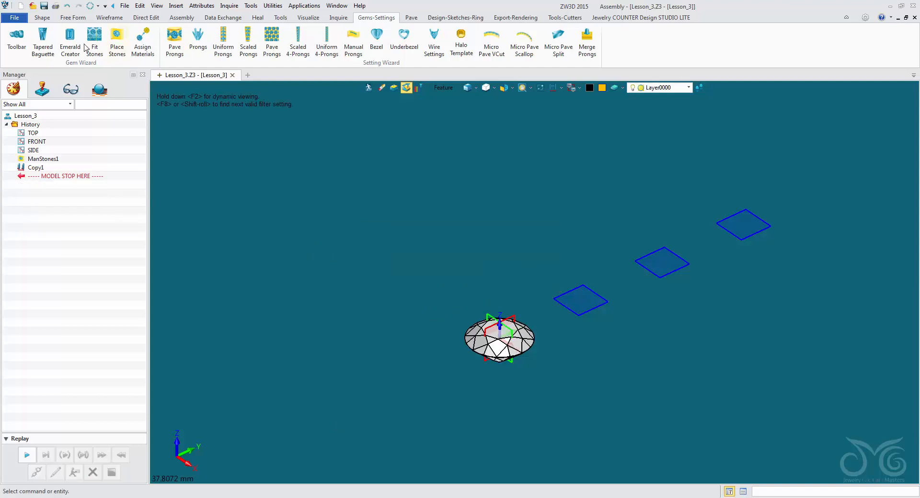
# - Try to save the file as Lesson_3 in the JCDLITE_Designs folder, and bring up the shape modelling commands
pyautogui.click(44, 5)
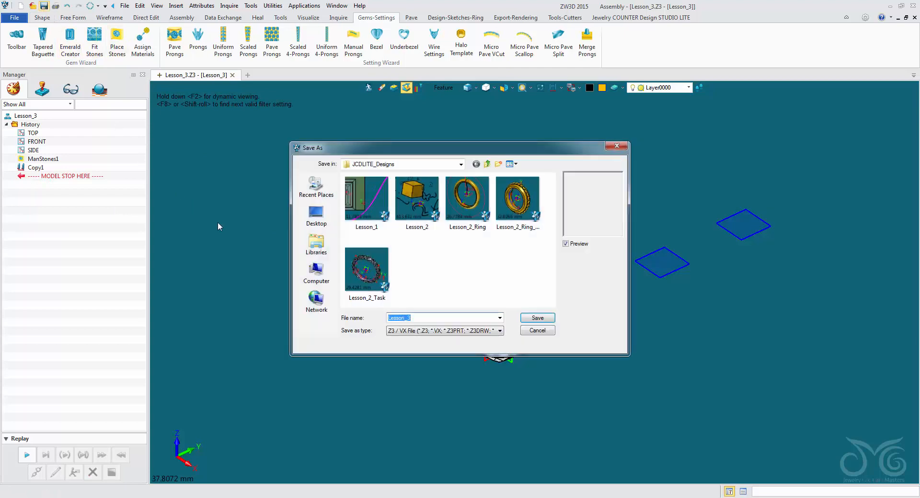
pyautogui.click(535, 330)
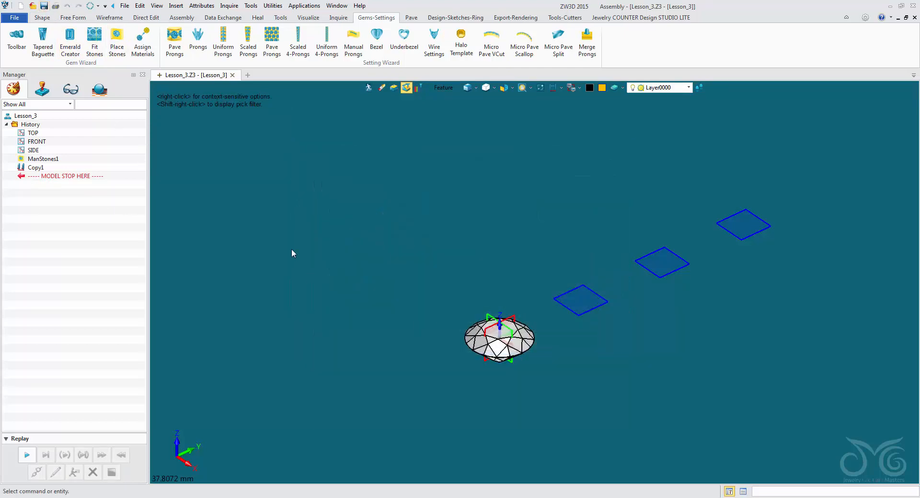
pyautogui.click(42, 17)
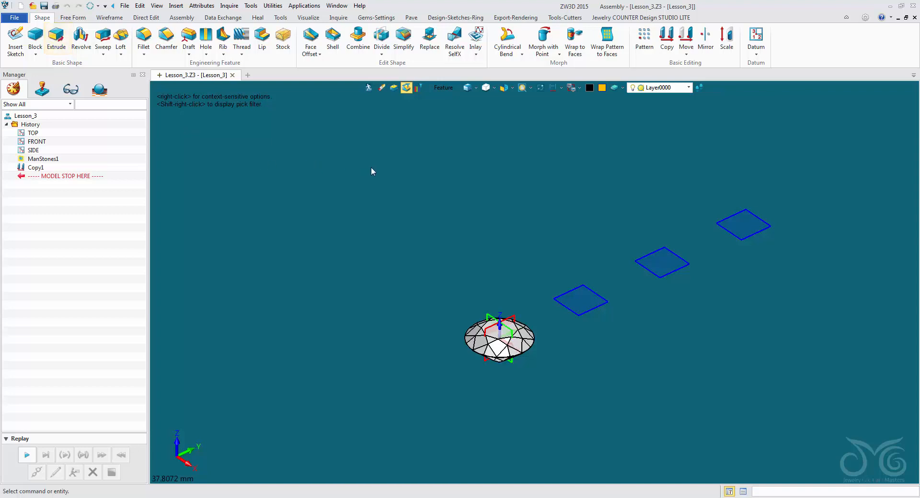
# - Insert a new sketch on the copied datum plane nearest the diamond, keeping the default orientation
pyautogui.rightClick(507, 223)
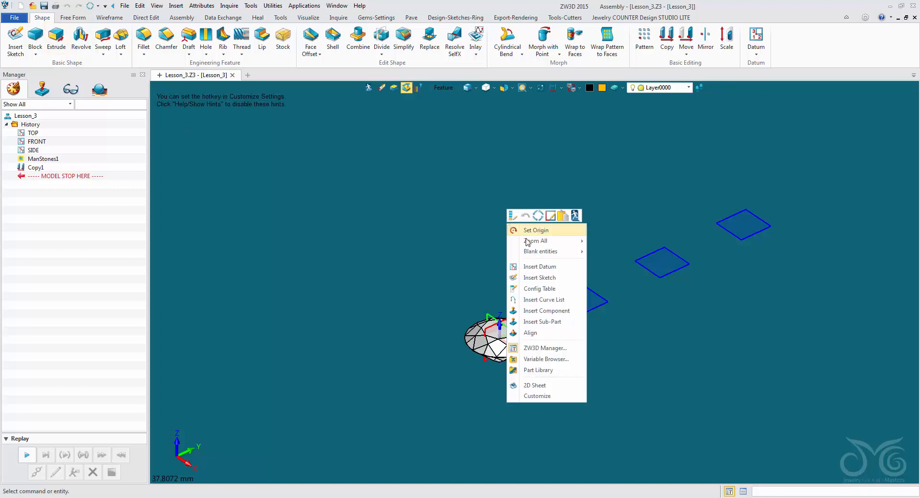
pyautogui.click(543, 278)
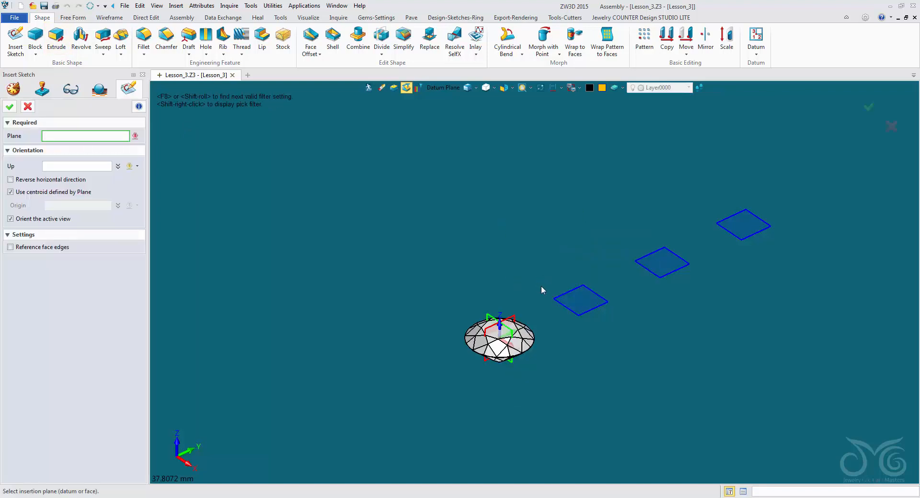
pyautogui.click(561, 298)
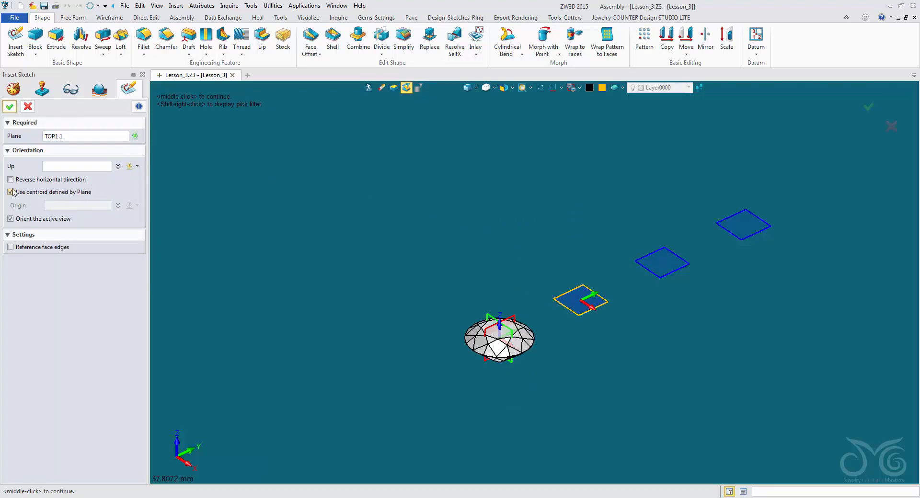
pyautogui.click(10, 107)
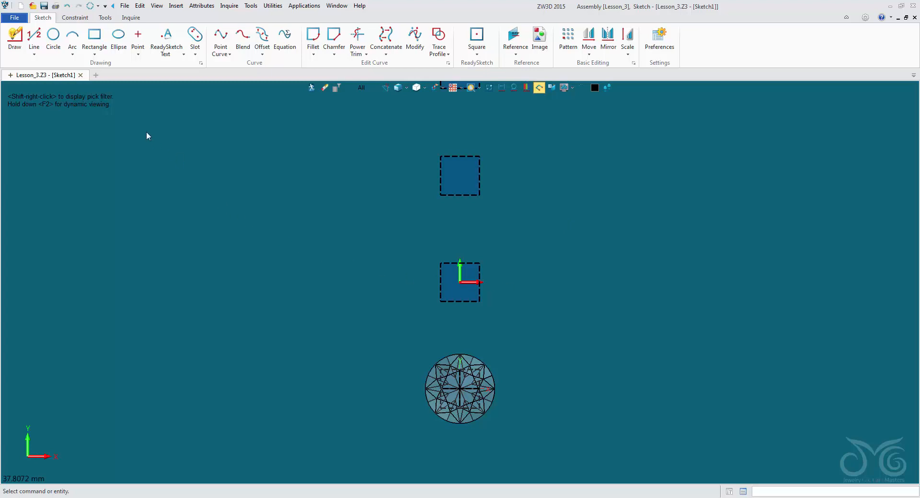
# - Draw a 5 mm wide and 5 mm high rectangle centred on the sketch origin, and exit the sketch
pyautogui.click(96, 35)
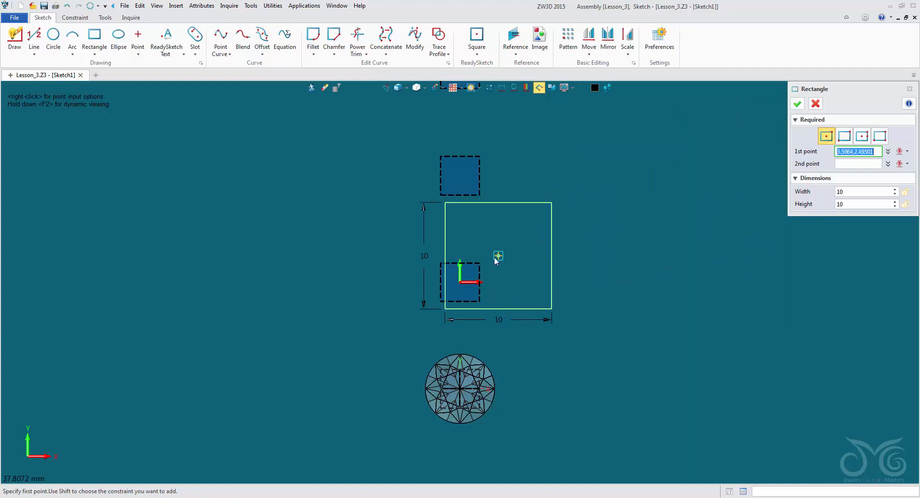
pyautogui.click(461, 282)
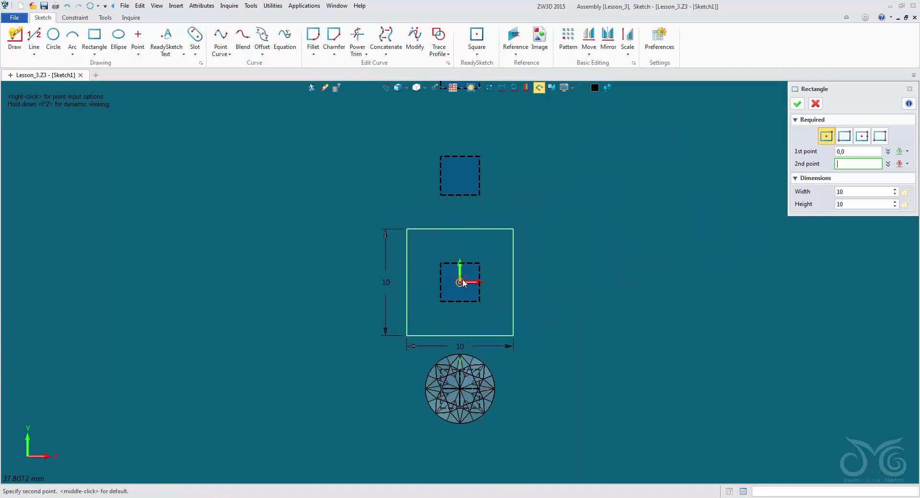
pyautogui.click(514, 238)
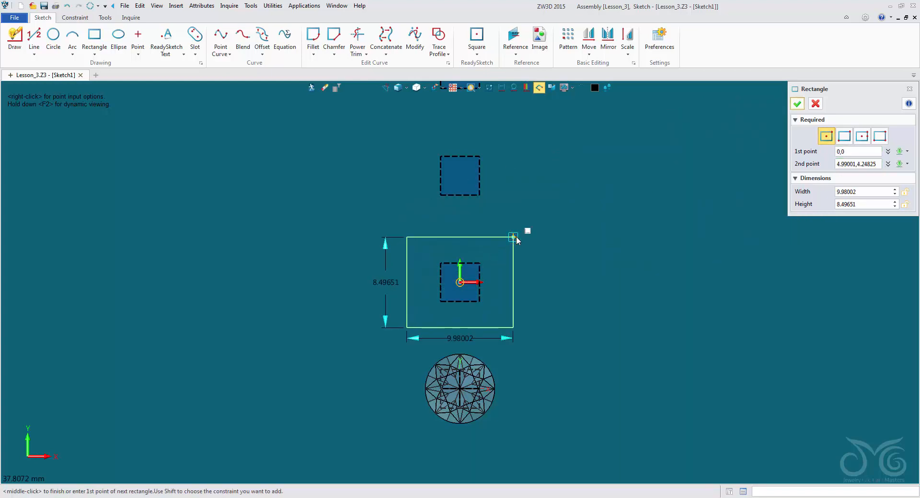
pyautogui.click(867, 192)
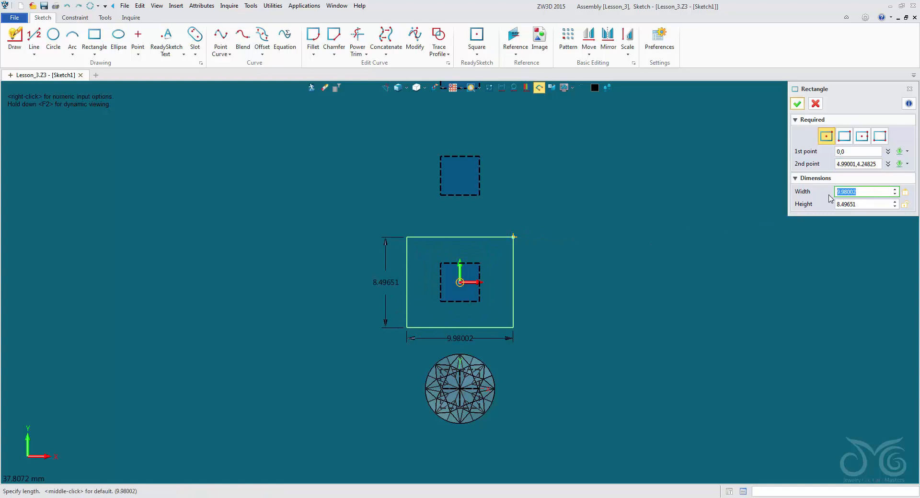
pyautogui.write('5')
pyautogui.press('Tab')
pyautogui.write('5')
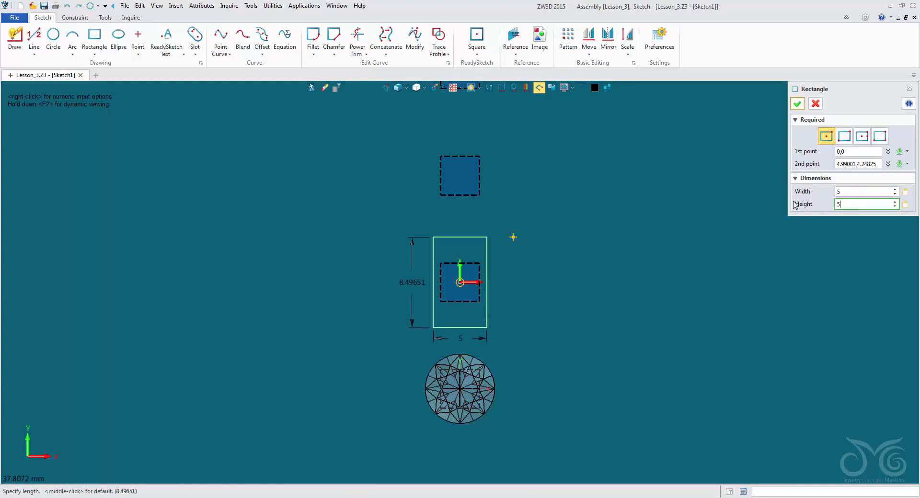
pyautogui.click(796, 105)
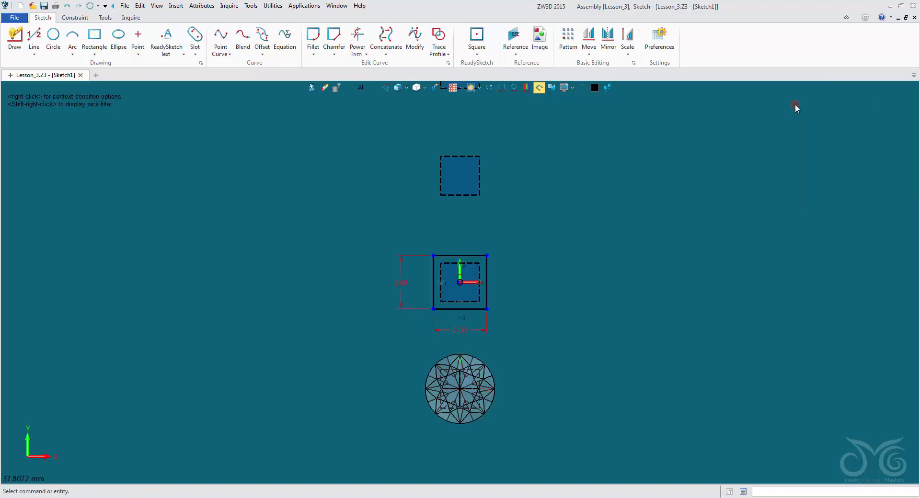
pyautogui.click(311, 88)
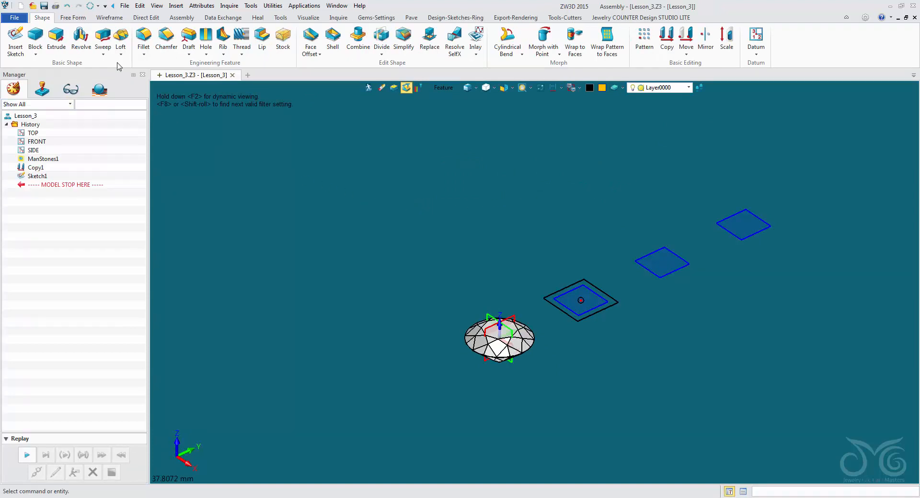
# - Place a centre-defined wireframe rectangle at the middle copied datum plane's centre (0,20,0), about 6.6 mm high and 11.6 mm wide
pyautogui.click(108, 18)
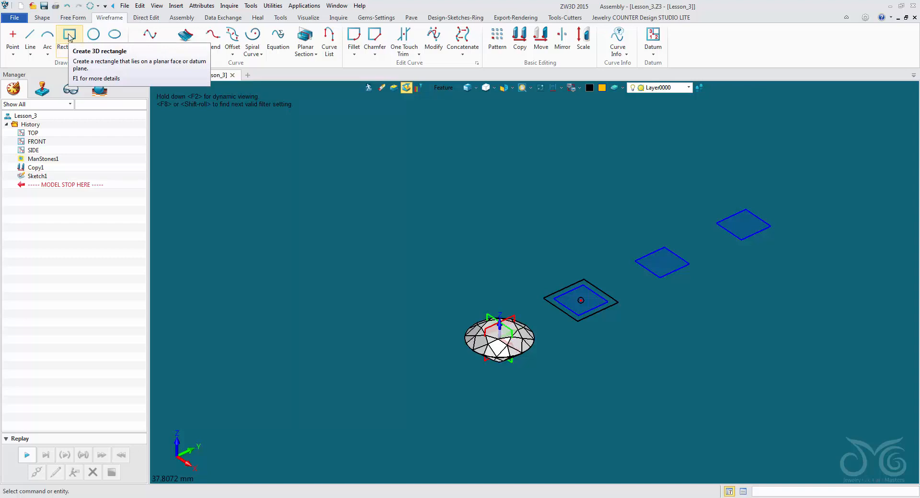
pyautogui.click(69, 34)
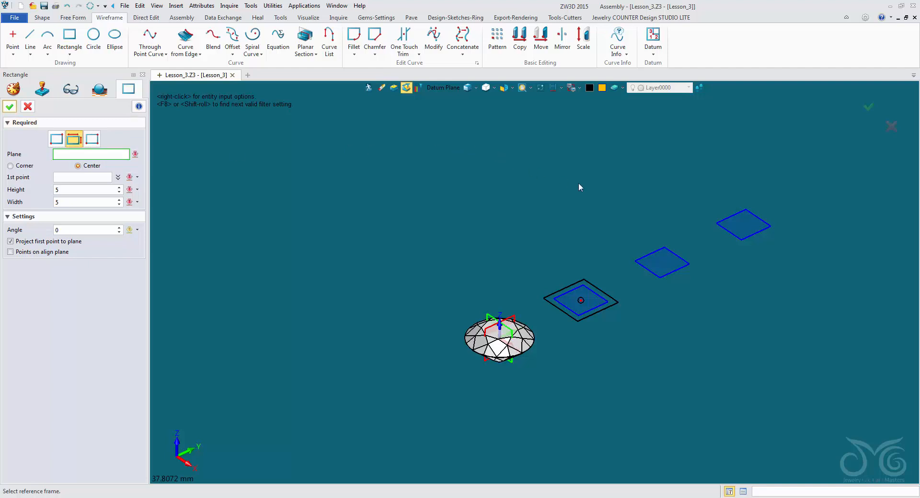
pyautogui.click(649, 252)
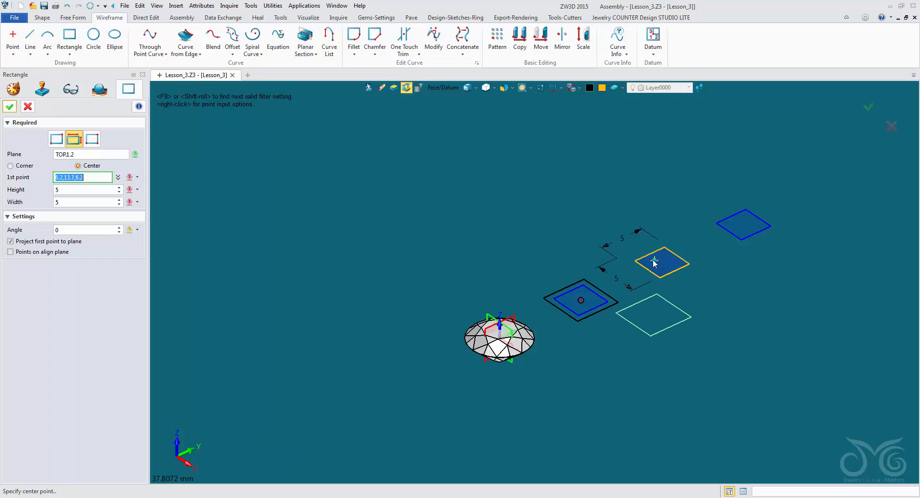
pyautogui.click(645, 262)
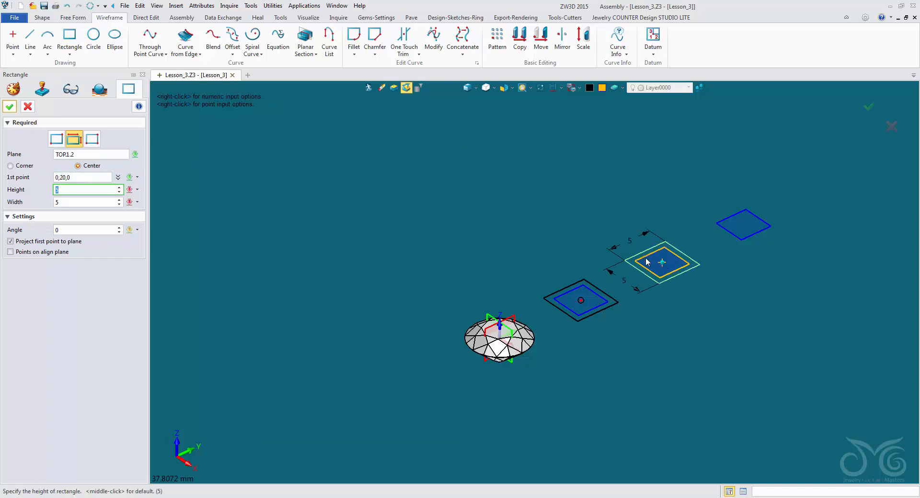
pyautogui.click(633, 232)
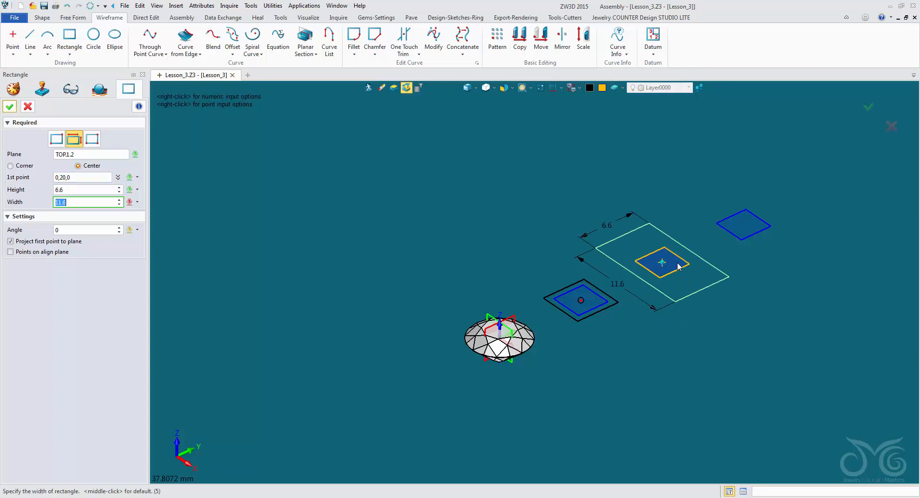
pyautogui.click(543, 254)
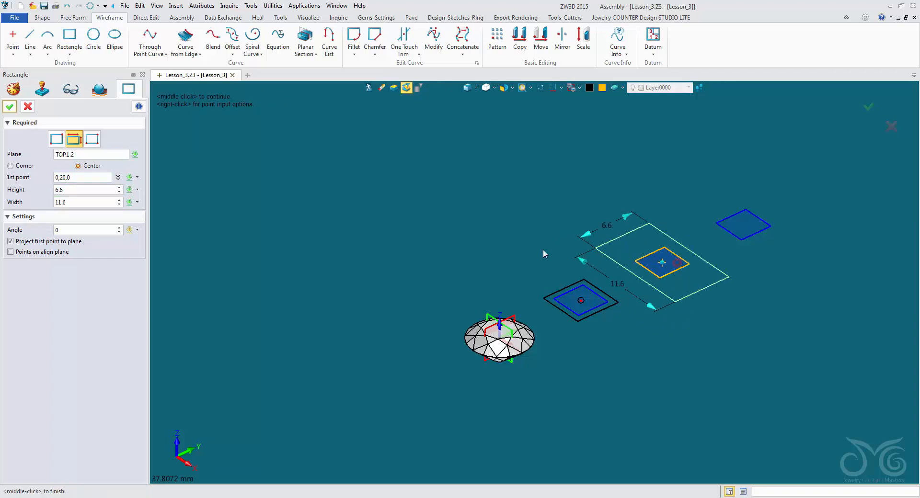
# - Set the wireframe rectangle's height and width to 5 mm and create it
pyautogui.click(93, 191)
pyautogui.write('5')
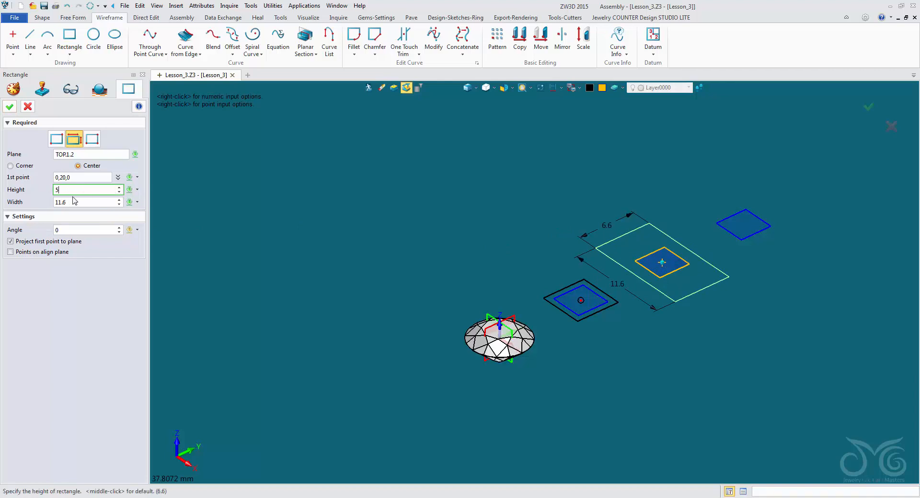
pyautogui.press('Tab')
pyautogui.write('5')
pyautogui.press('Return')
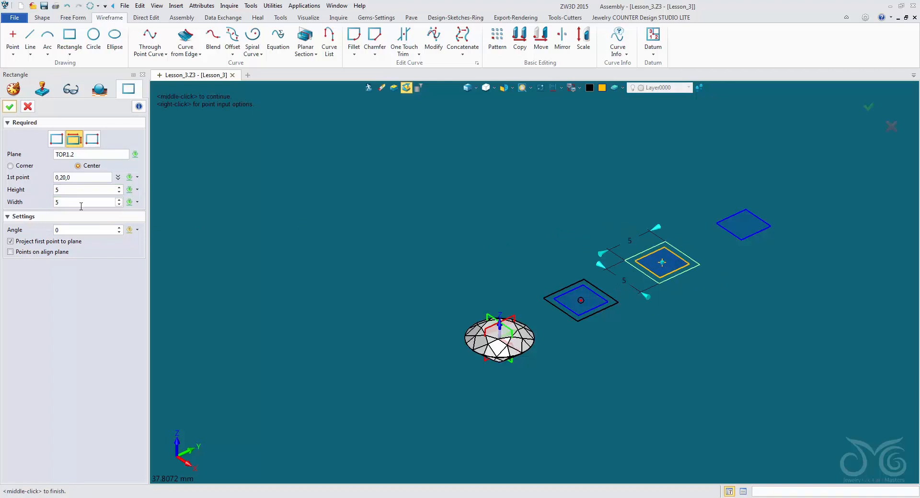
pyautogui.click(9, 106)
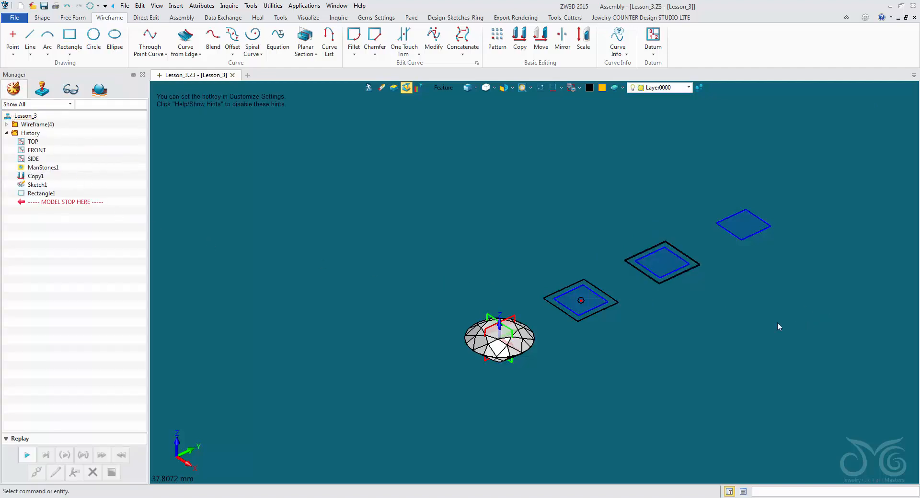
# - Set the pick filter to Sketch for the sketched rectangle, and switch it to Curve for the wireframe rectangle
pyautogui.scroll(2, 722, 295)
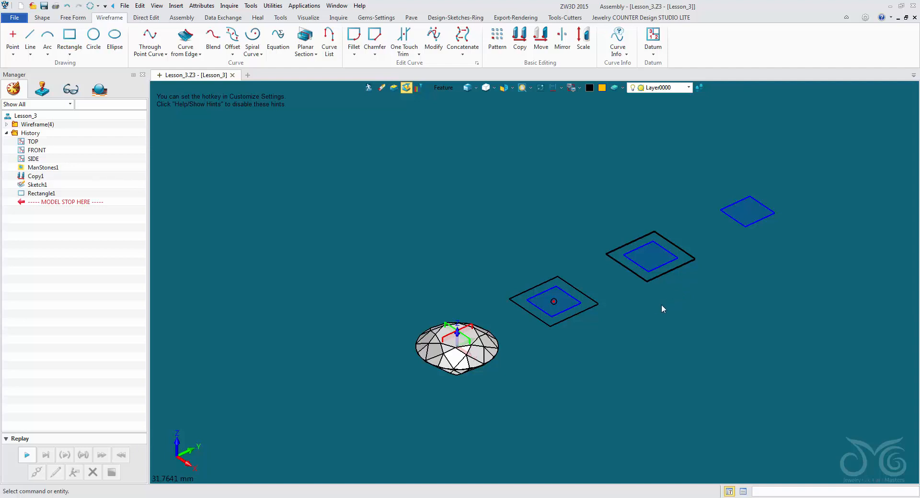
pyautogui.moveTo(668, 321)
pyautogui.mouseDown(button='right')
pyautogui.moveTo(668, 337)
pyautogui.moveTo(663, 327)
pyautogui.mouseUp(button='right')
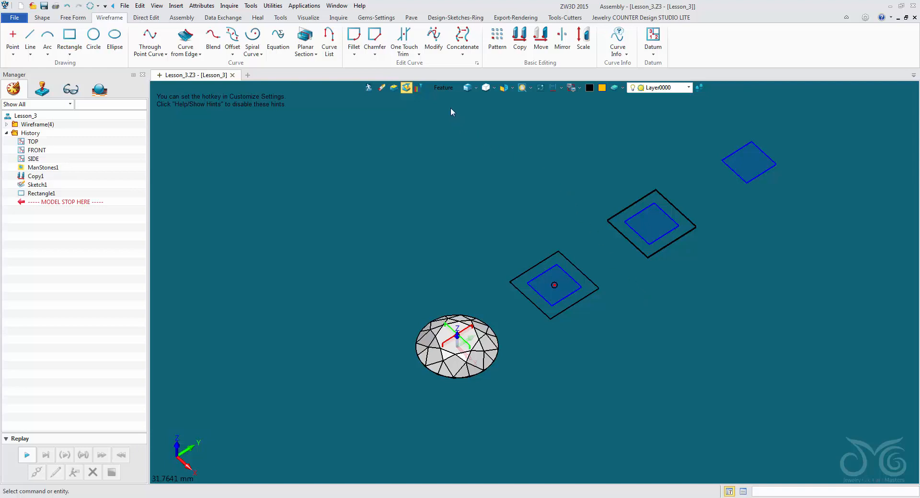
pyautogui.click(443, 89)
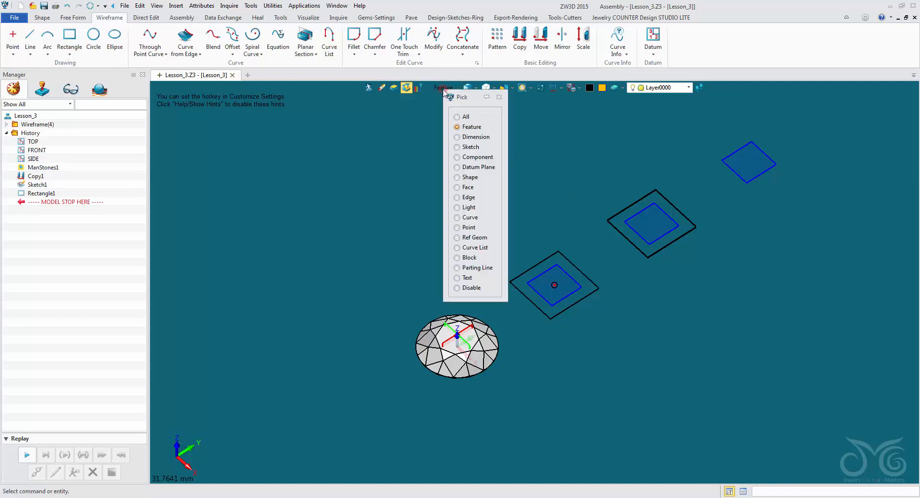
pyautogui.click(458, 142)
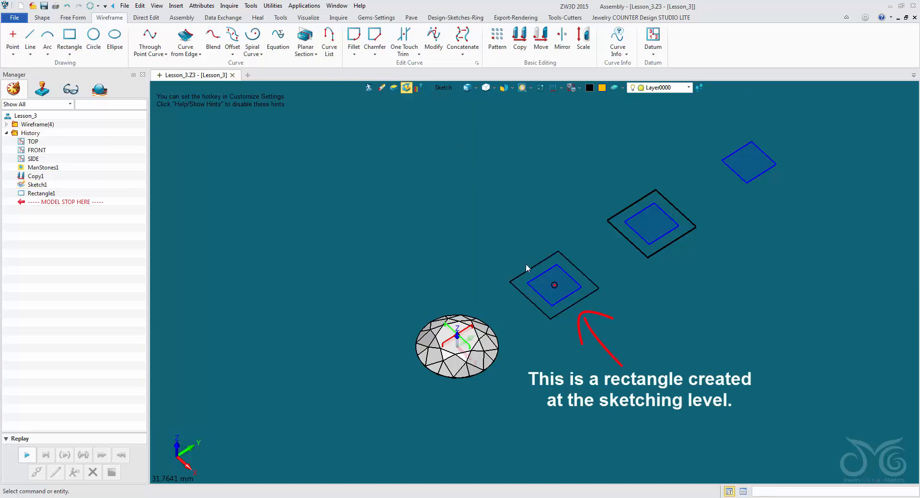
pyautogui.click(443, 89)
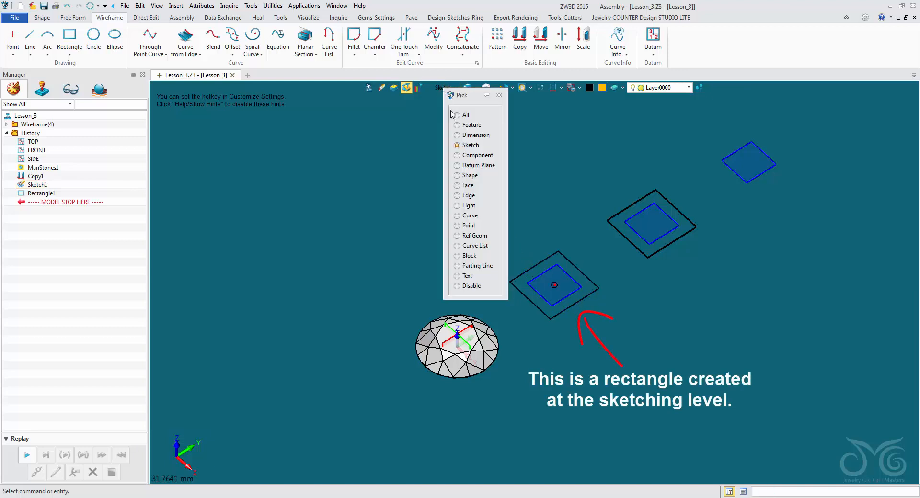
pyautogui.click(469, 215)
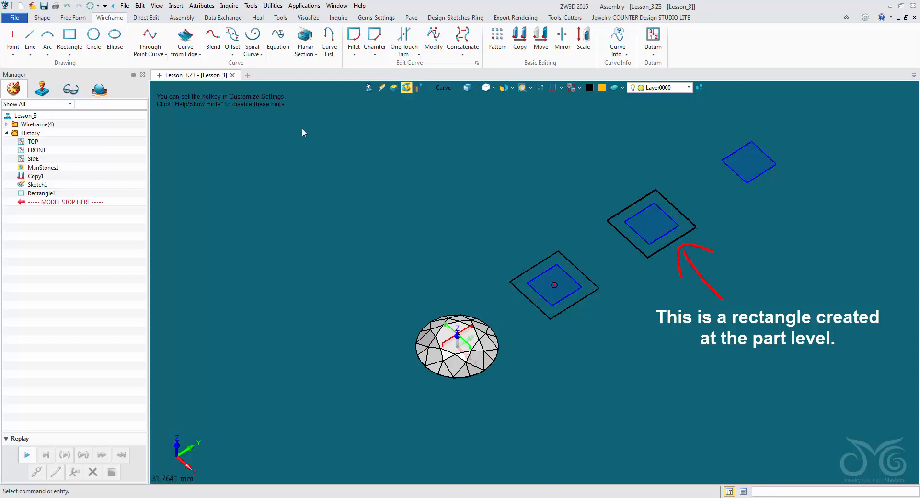
# - Start an Extrude with the pick filter set to Sketch and choose the sketched rectangle beside the diamond as the profile
pyautogui.click(42, 18)
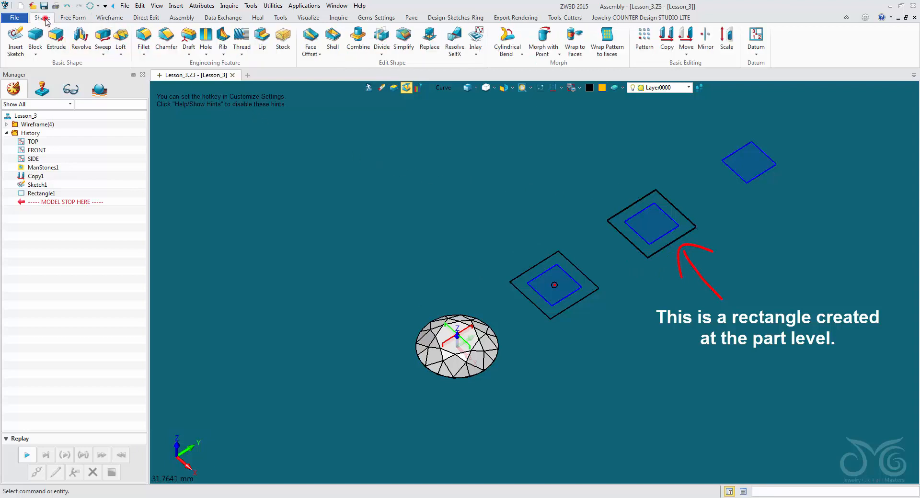
pyautogui.click(57, 40)
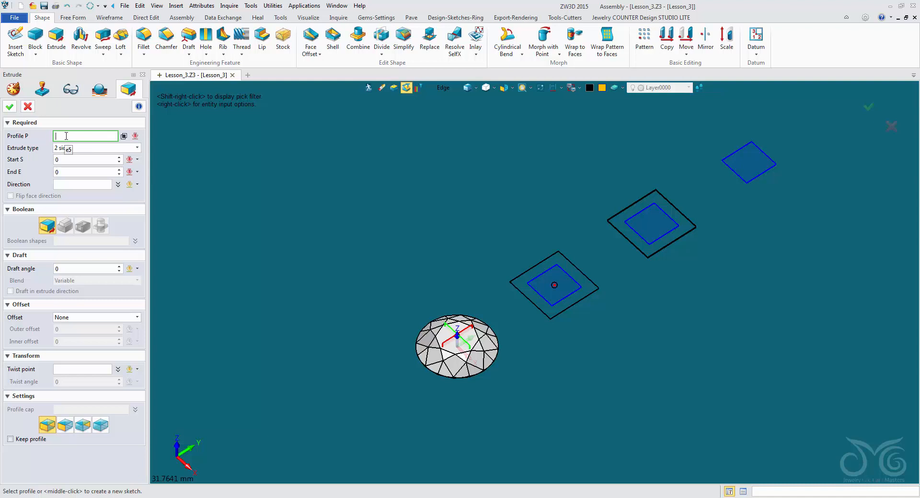
pyautogui.click(450, 93)
pyautogui.moveTo(461, 100); pyautogui.dragTo(320, 109)
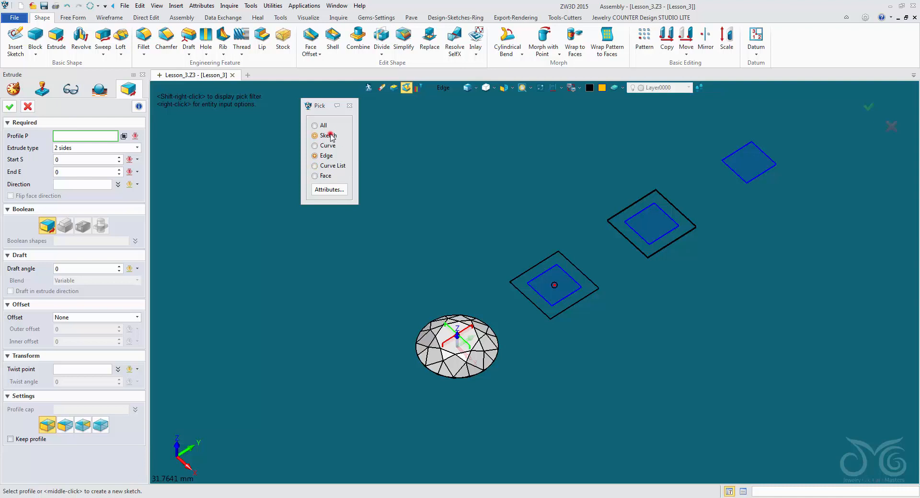
pyautogui.click(315, 136)
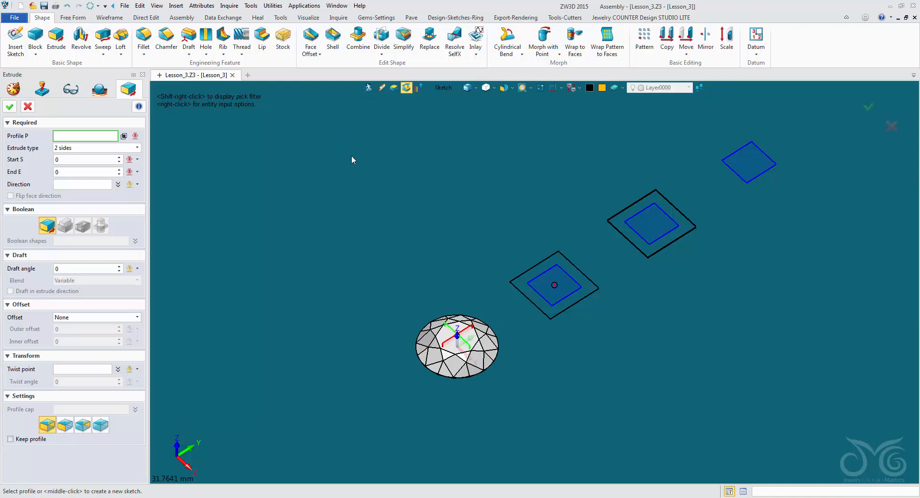
pyautogui.click(511, 279)
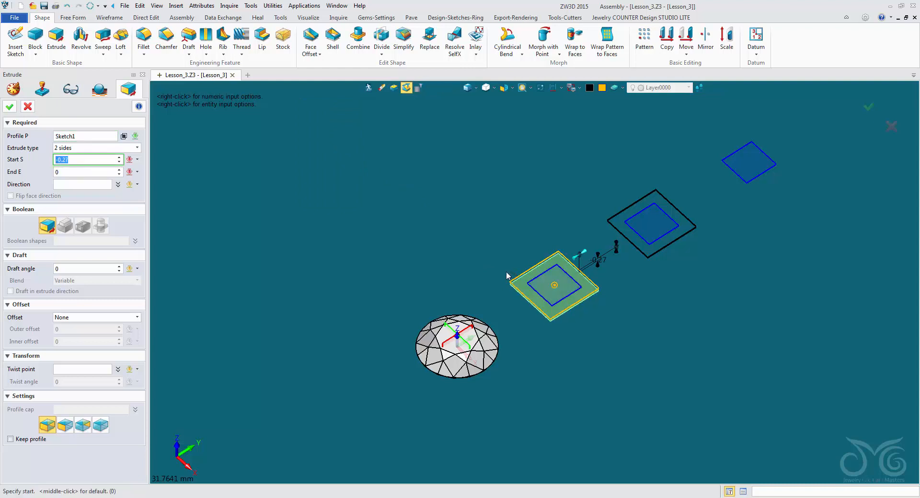
# - Change the extrude type to 1 side for the sketched rectangle
pyautogui.scroll(4, 508, 273)
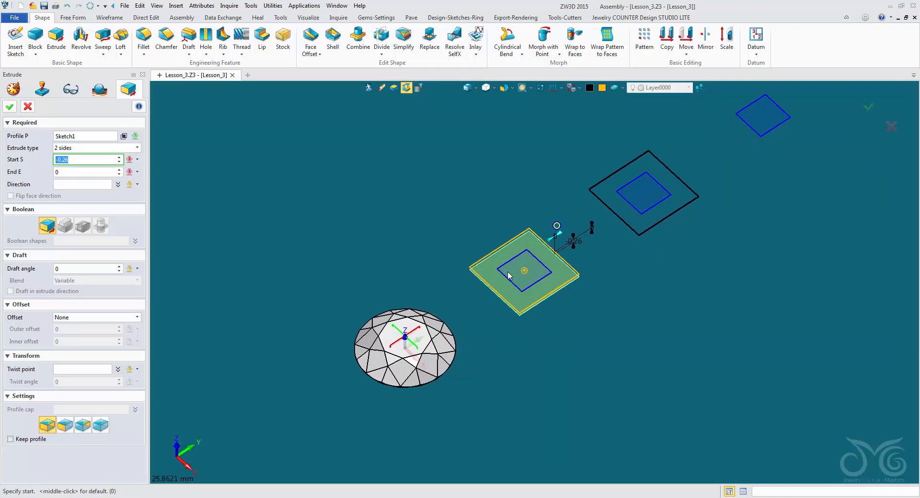
pyautogui.scroll(3, 508, 274)
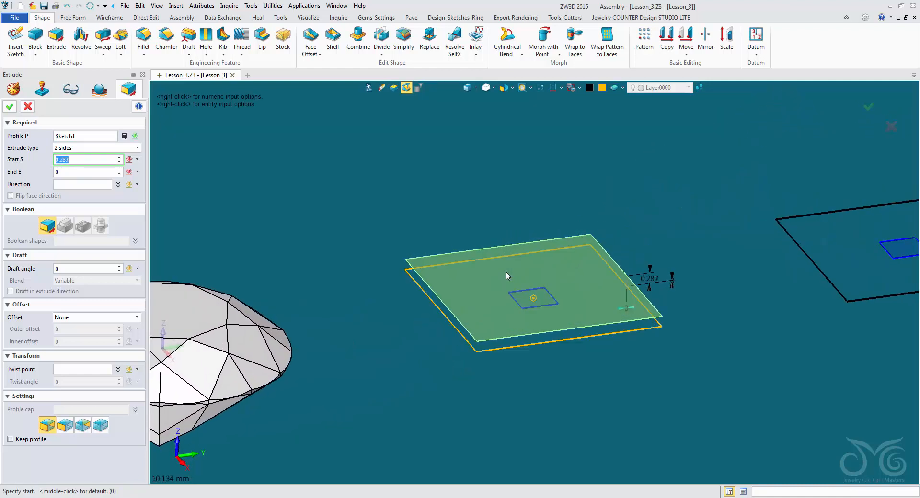
pyautogui.click(137, 148)
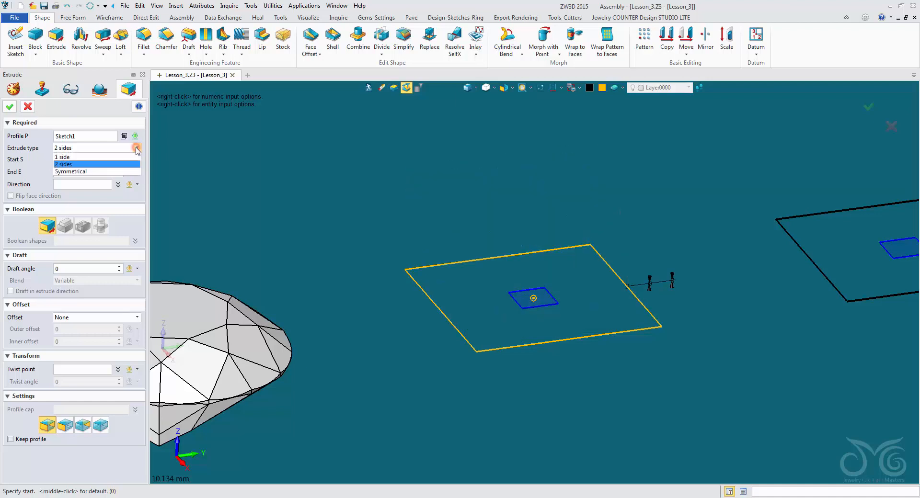
pyautogui.click(108, 157)
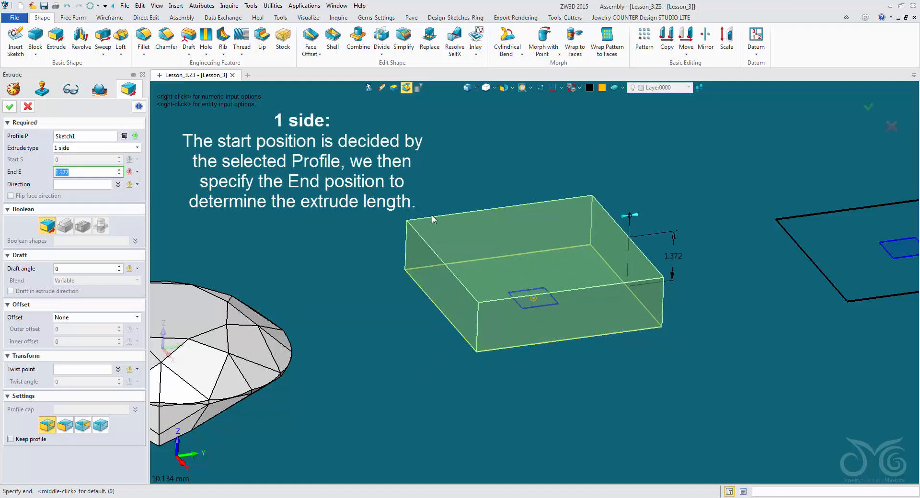
# - Change the extrude type to Symmetrical for the sketched rectangle
pyautogui.click(125, 149)
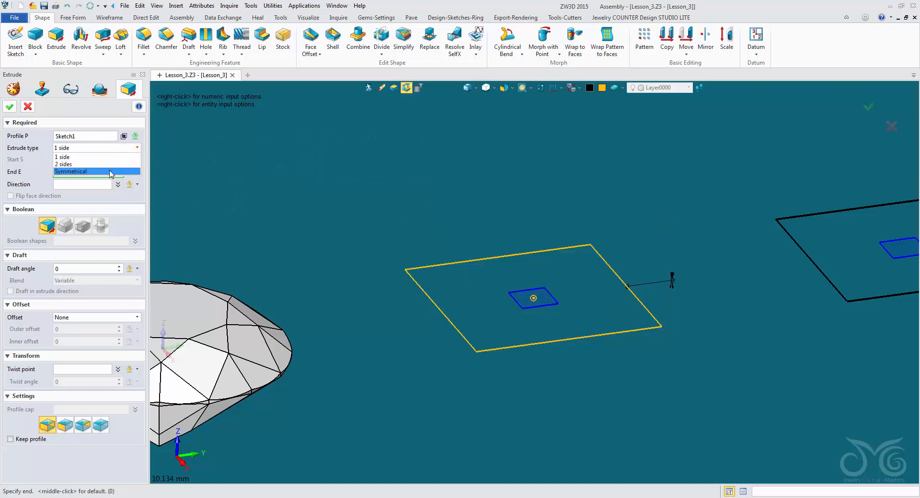
pyautogui.click(110, 171)
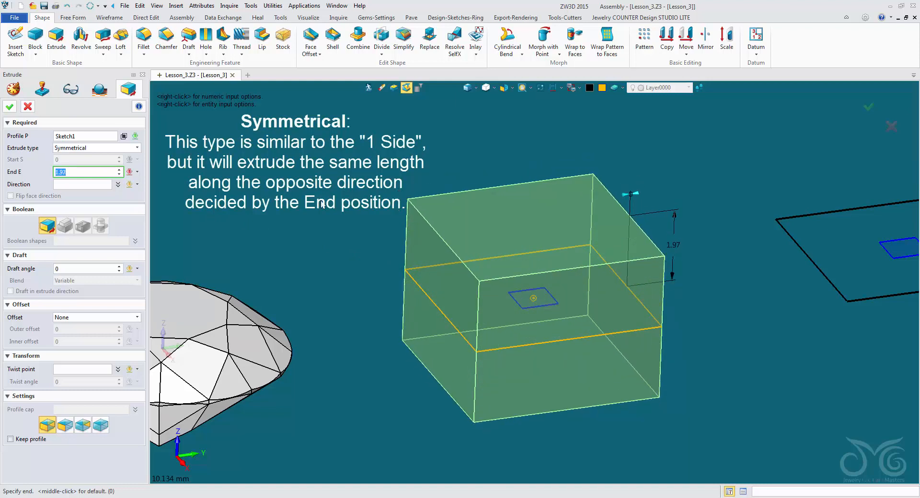
# - Change the extrude type to 2 sides, placing the start at 1.965 mm above the rectangle and the end at -2.564 mm below it
pyautogui.click(96, 148)
pyautogui.click(117, 164)
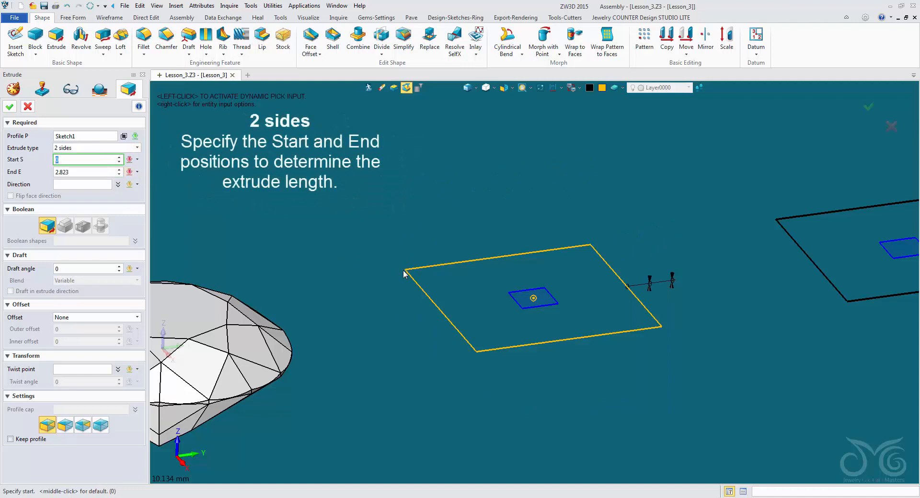
pyautogui.click(81, 161)
pyautogui.click(428, 273)
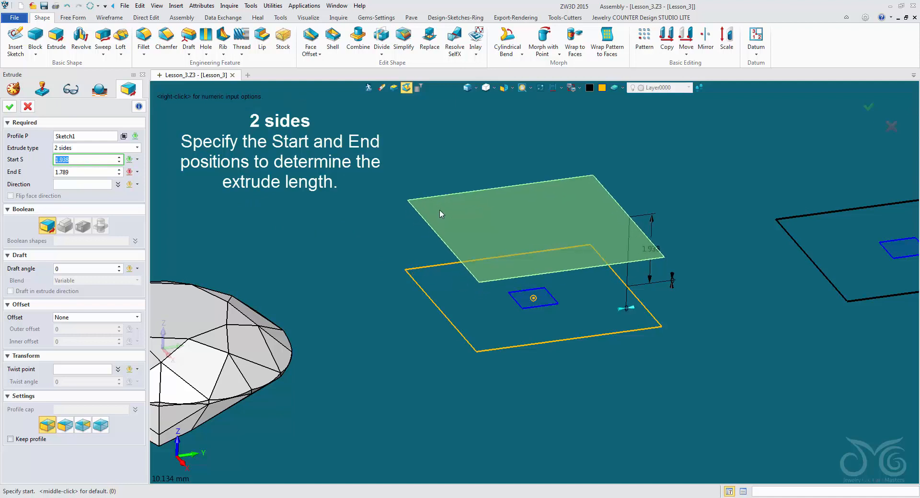
pyautogui.click(441, 212)
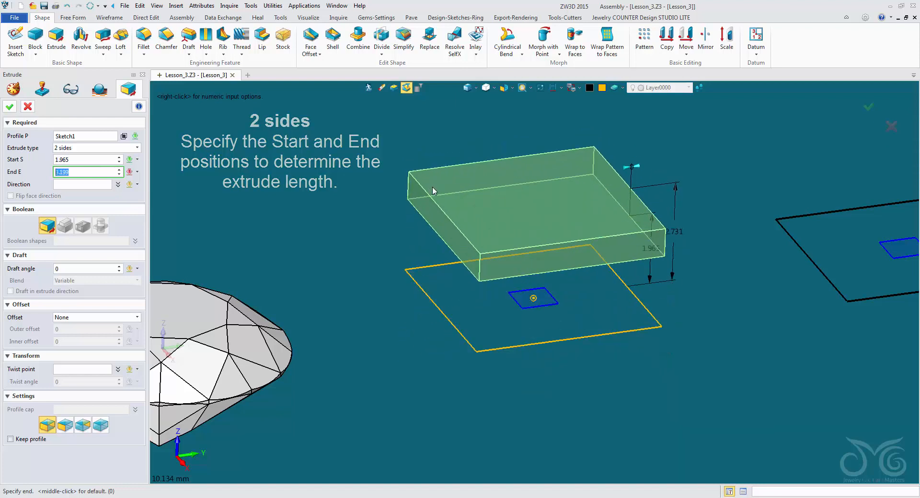
pyautogui.click(407, 370)
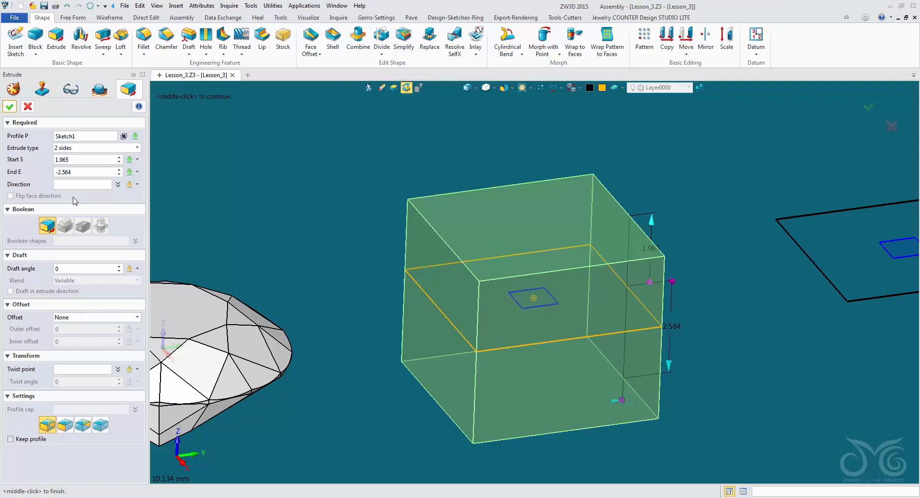
# - Set the extrusion direction to the Z axis and inspect the preview from a different angle
pyautogui.click(137, 184)
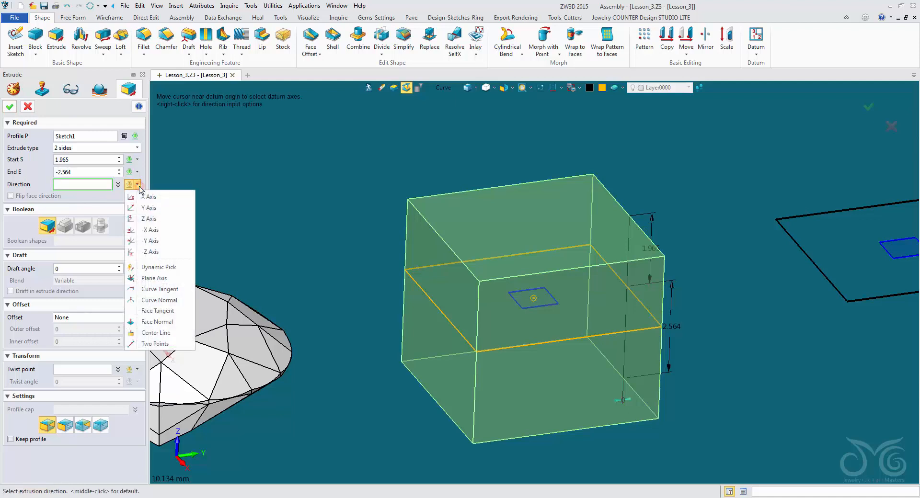
pyautogui.click(149, 218)
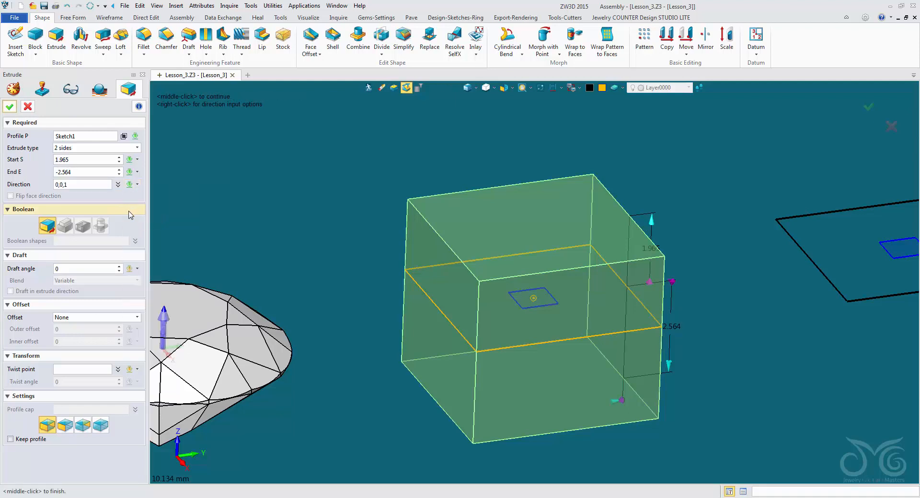
pyautogui.moveTo(371, 324); pyautogui.dragTo(369, 312, button='right')
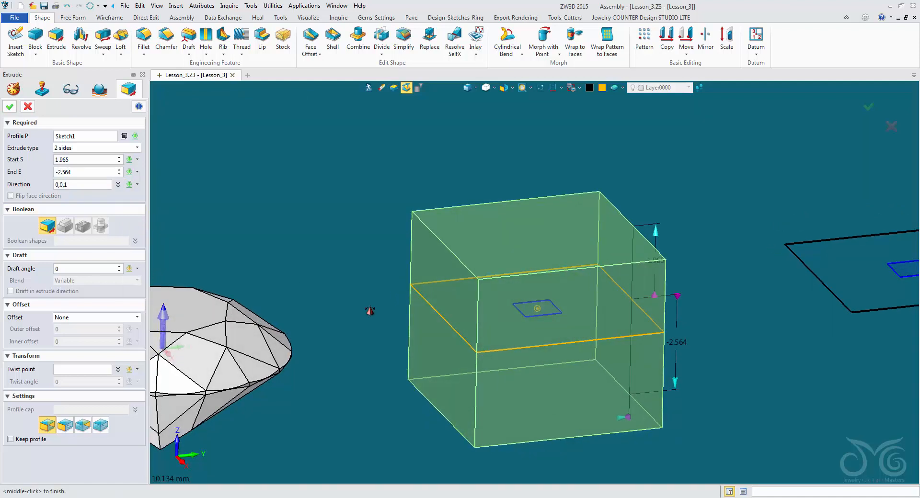
pyautogui.scroll(-2, 359, 312)
pyautogui.moveTo(357, 310); pyautogui.dragTo(339, 240, button='middle')
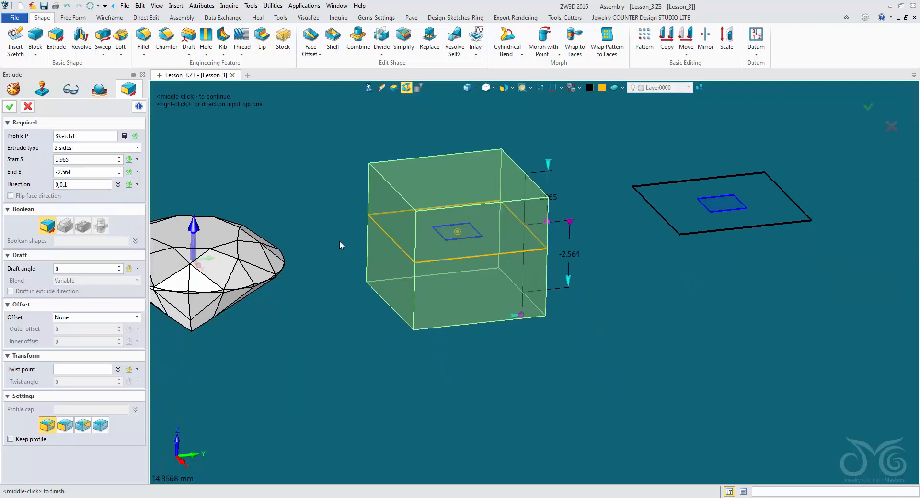
pyautogui.moveTo(388, 383); pyautogui.dragTo(397, 402, button='right')
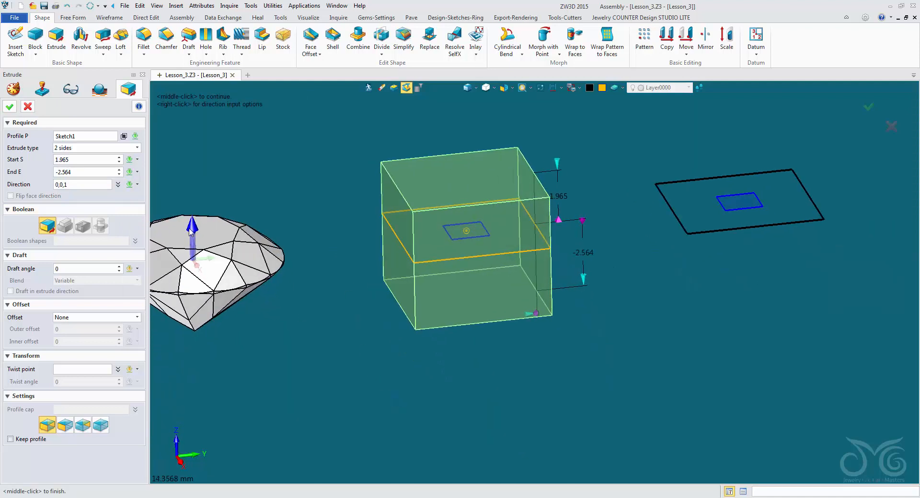
# - Define a slanted extrusion direction with Two Points, from the centre of the sketched rectangle to a point above and beyond its far corner
pyautogui.click(99, 181)
pyautogui.click(137, 185)
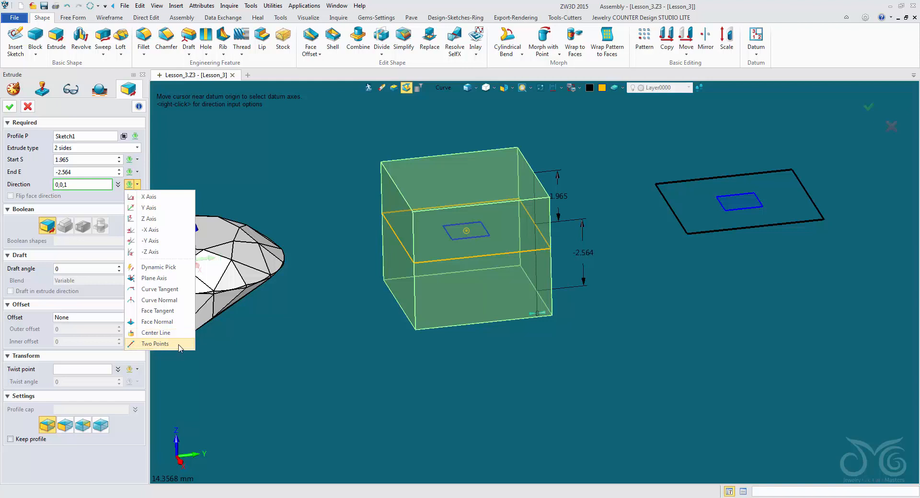
pyautogui.click(145, 344)
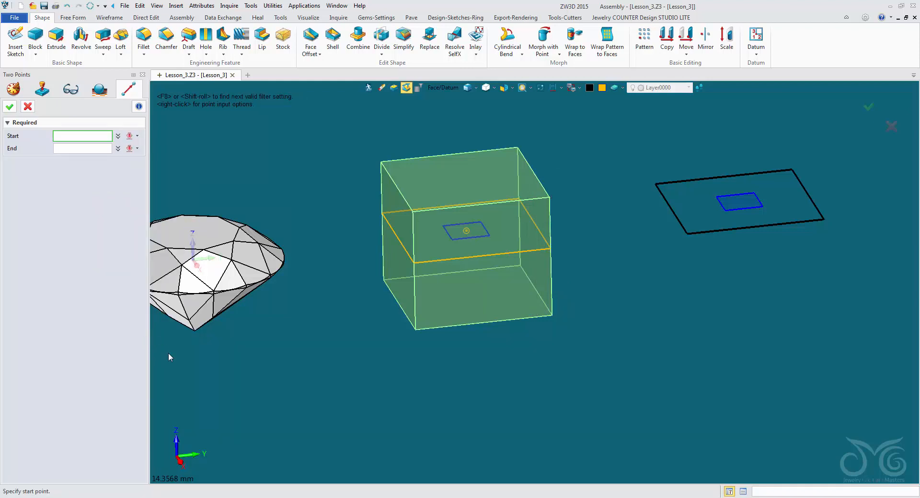
pyautogui.click(466, 231)
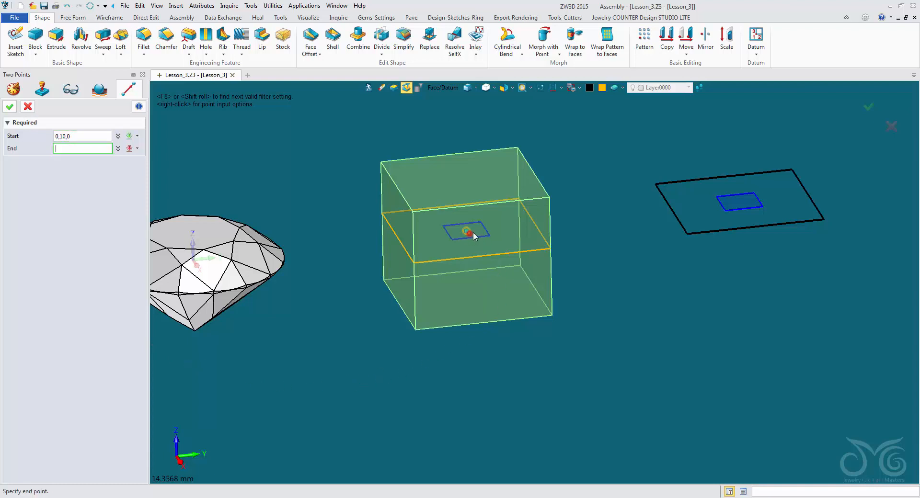
pyautogui.click(563, 137)
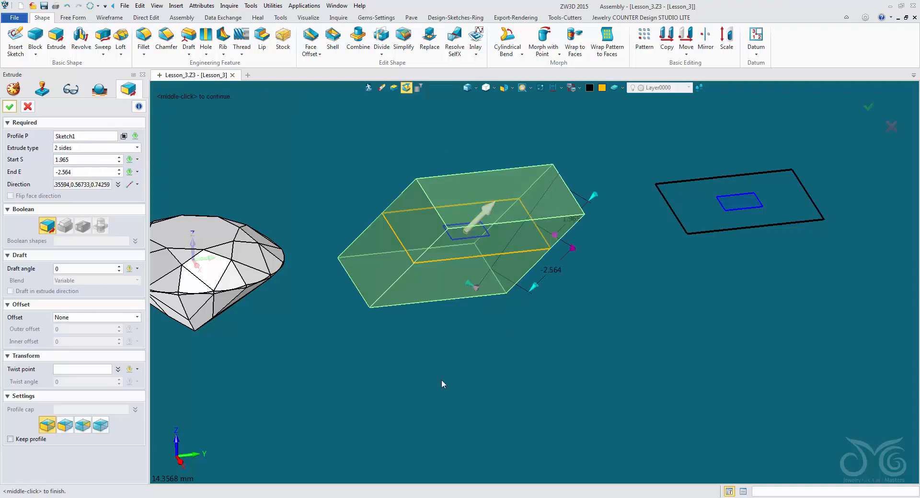
pyautogui.moveTo(441, 380); pyautogui.dragTo(430, 337, button='right')
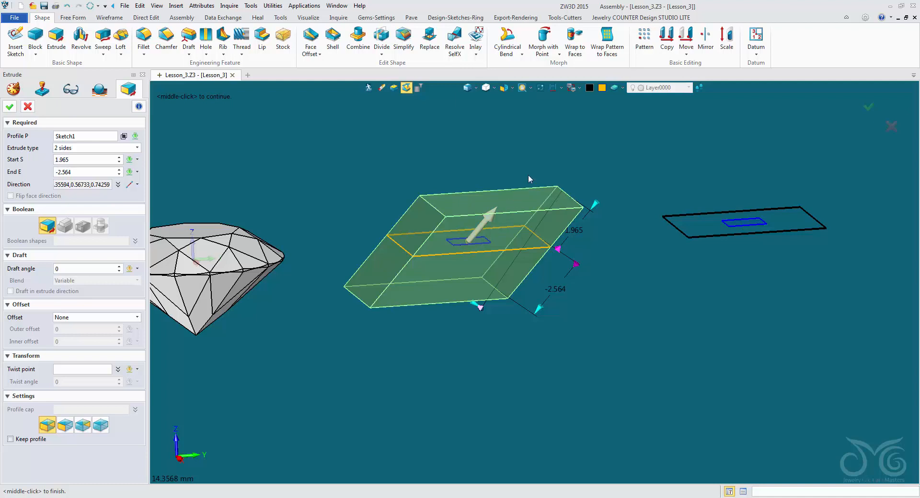
pyautogui.moveTo(421, 333)
pyautogui.mouseDown(button='right')
pyautogui.moveTo(472, 368)
pyautogui.moveTo(439, 345)
pyautogui.moveTo(369, 332)
pyautogui.moveTo(398, 342)
pyautogui.moveTo(323, 308)
pyautogui.mouseUp(button='right')
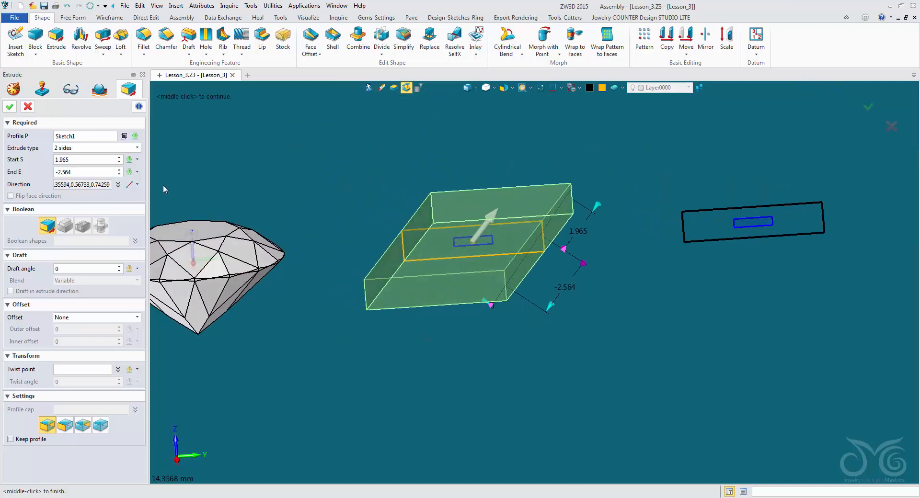
# - Set the extrusion direction back to the Z axis
pyautogui.click(137, 184)
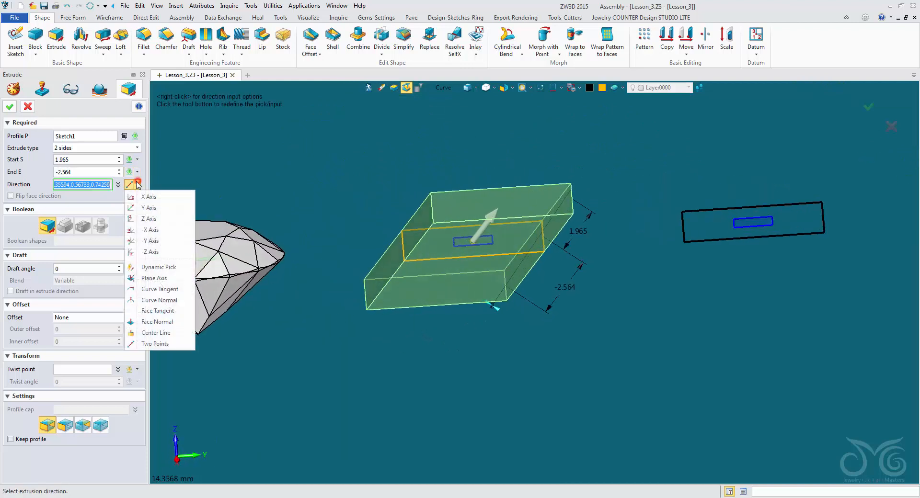
pyautogui.click(154, 219)
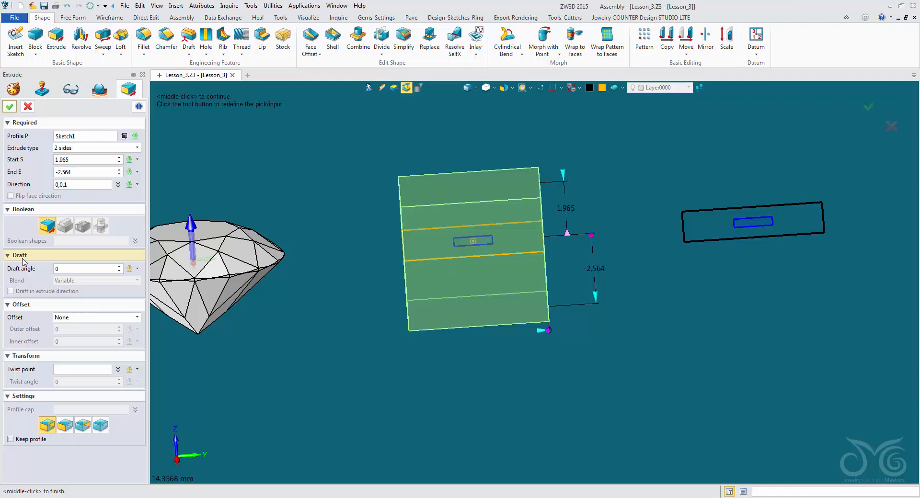
# - Try positive and negative draft angles on the extrusion, settle on about -7 degrees and create the tapered solid
pyautogui.click(75, 270)
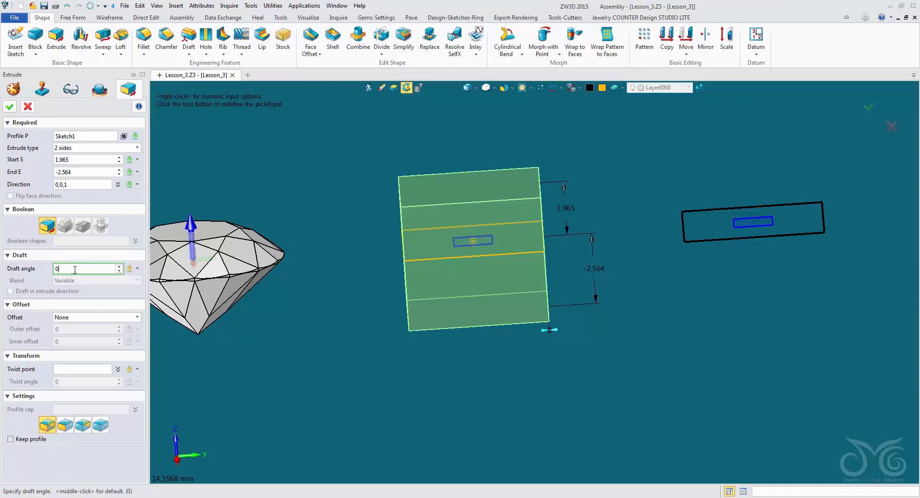
pyautogui.scroll(10, 75, 270)
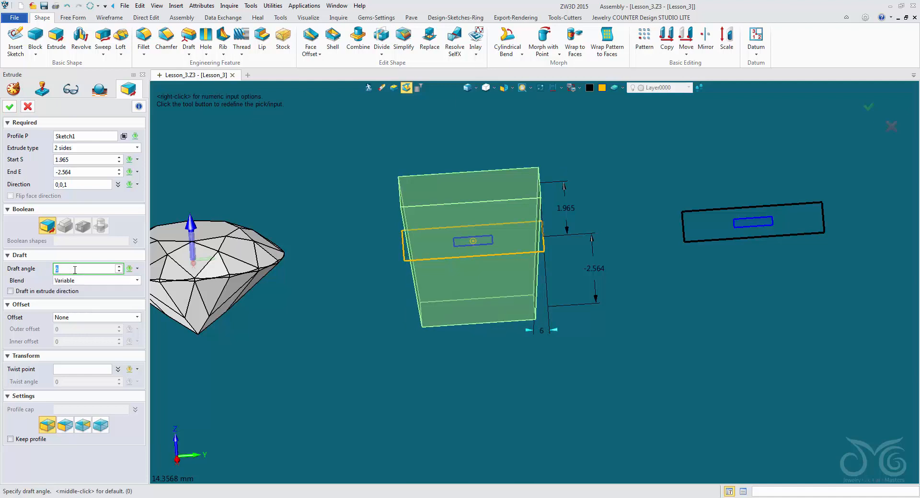
pyautogui.scroll(4, 75, 270)
pyautogui.scroll(-8, 75, 269)
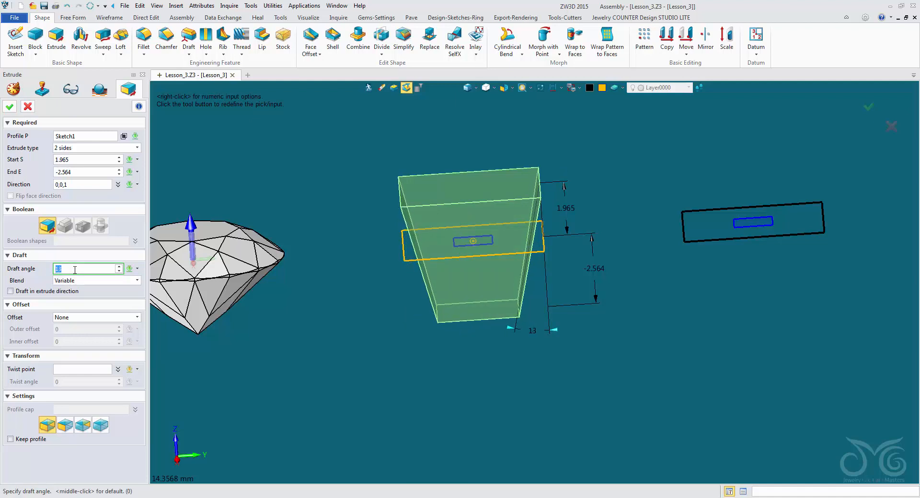
pyautogui.scroll(-19, 75, 269)
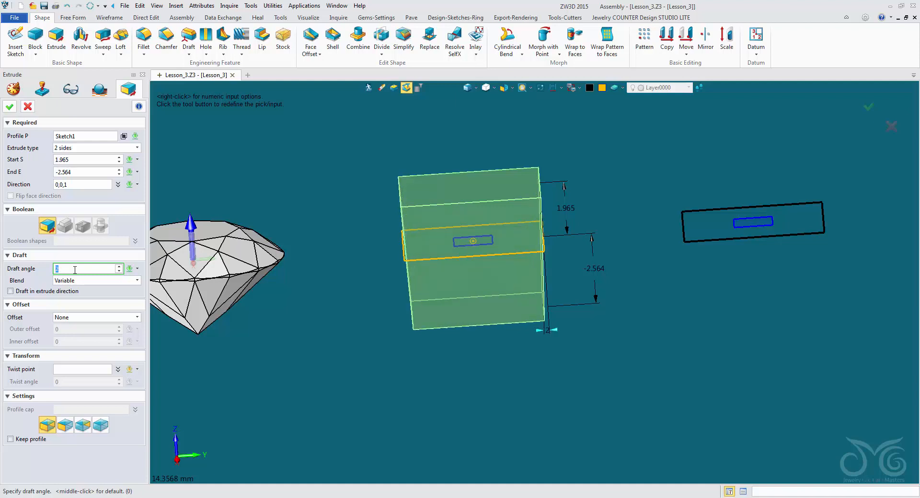
pyautogui.scroll(9, 75, 270)
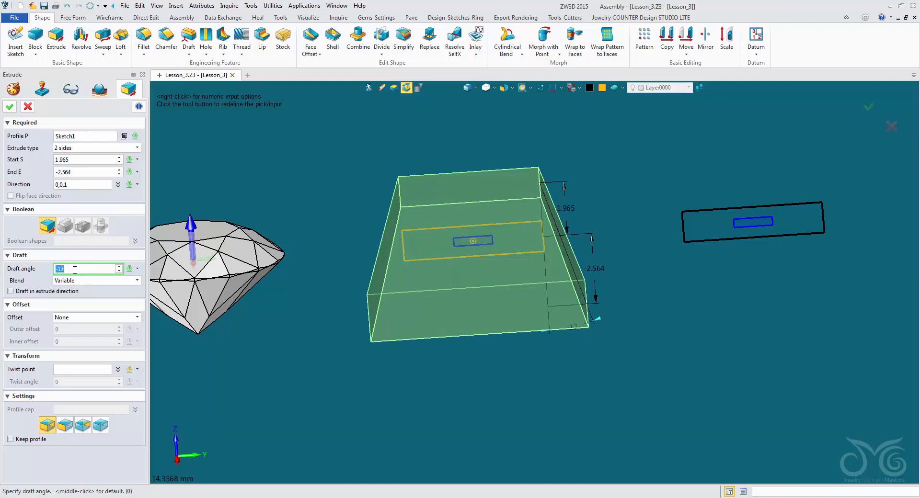
pyautogui.scroll(11, 75, 270)
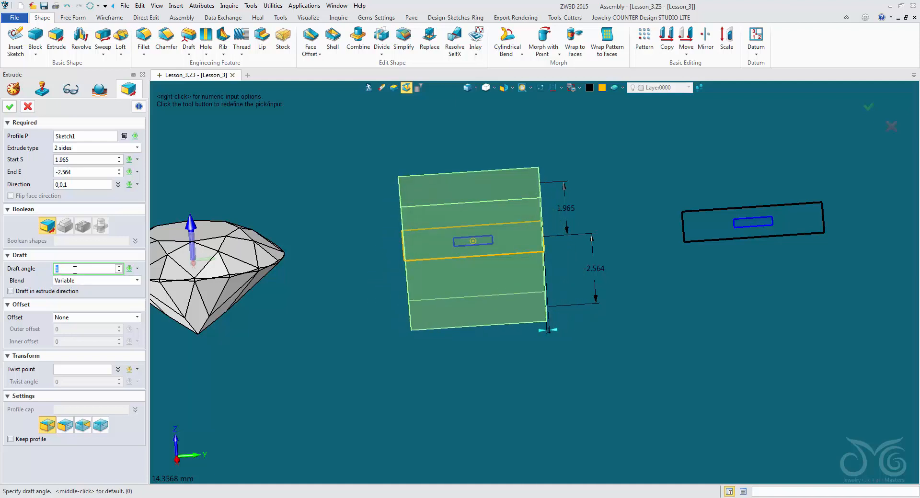
pyautogui.scroll(-15, 75, 270)
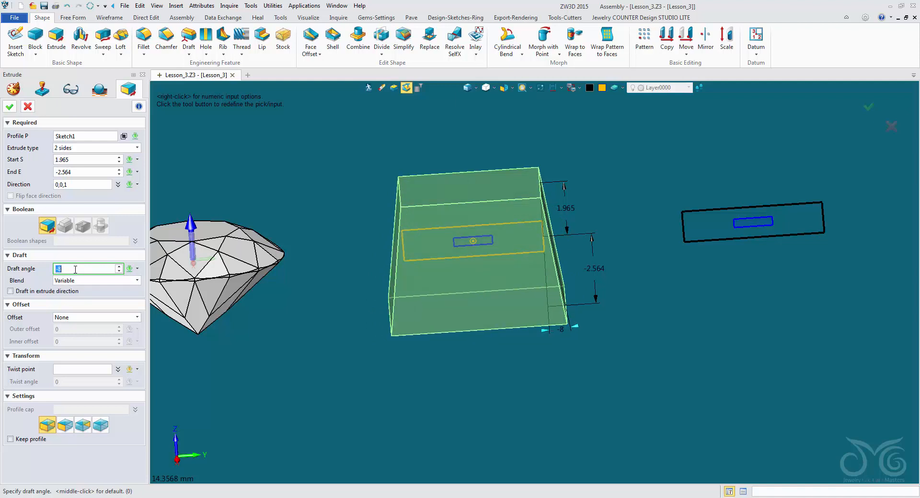
pyautogui.scroll(-2, 75, 269)
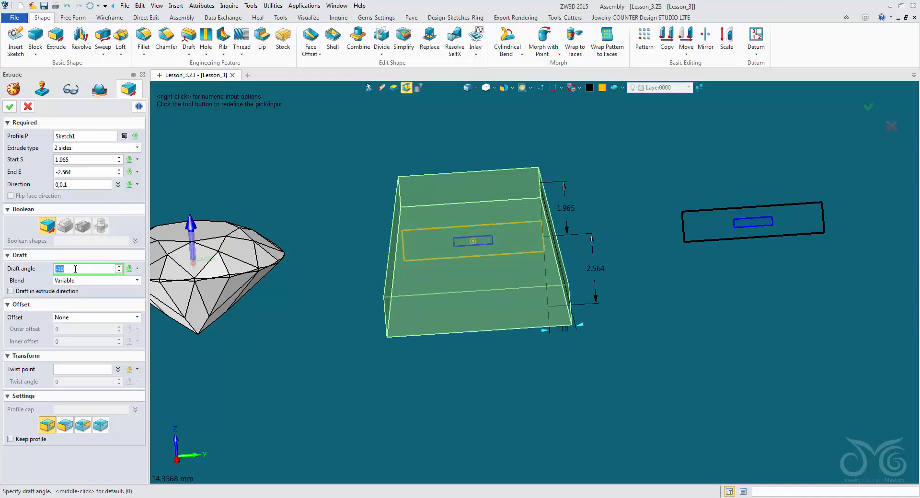
pyautogui.scroll(4, 75, 270)
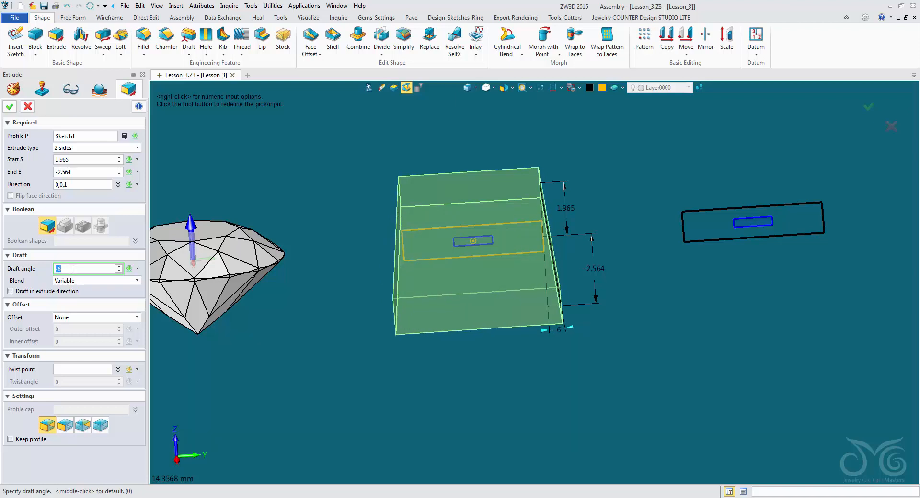
pyautogui.scroll(-1, 73, 269)
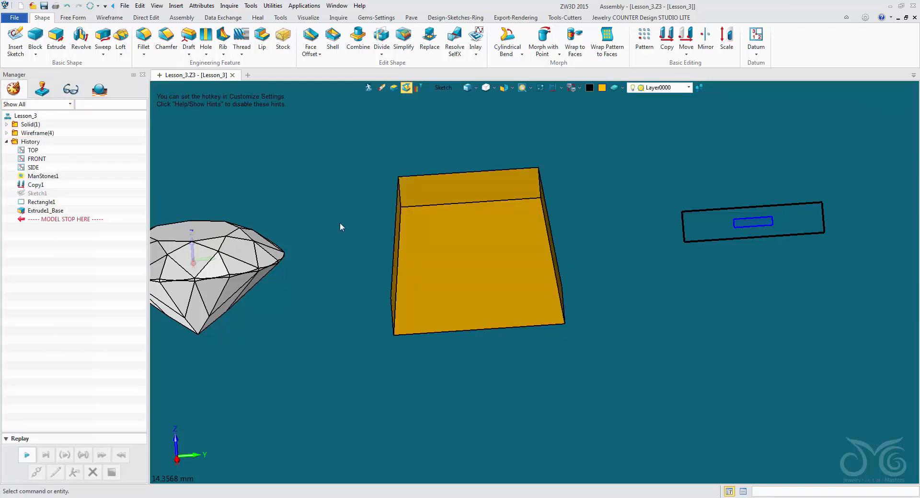
# - Try to pick the part-level rectangle's individual edges as an extrusion profile with the pick filter set to All
pyautogui.moveTo(353, 241)
pyautogui.mouseDown(button='right')
pyautogui.moveTo(372, 232)
pyautogui.moveTo(376, 196)
pyautogui.moveTo(366, 257)
pyautogui.moveTo(434, 310)
pyautogui.moveTo(503, 424)
pyautogui.moveTo(481, 429)
pyautogui.moveTo(538, 406)
pyautogui.mouseUp(button='right')
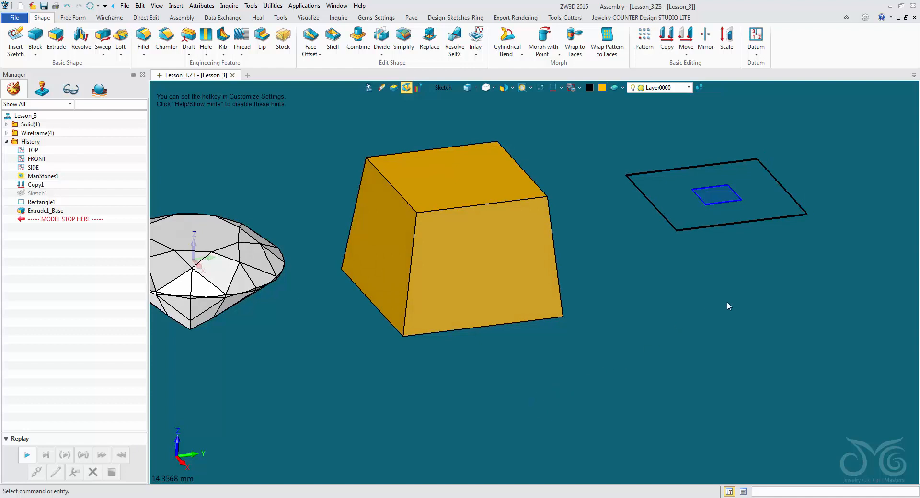
pyautogui.moveTo(727, 303); pyautogui.dragTo(592, 366, button='middle')
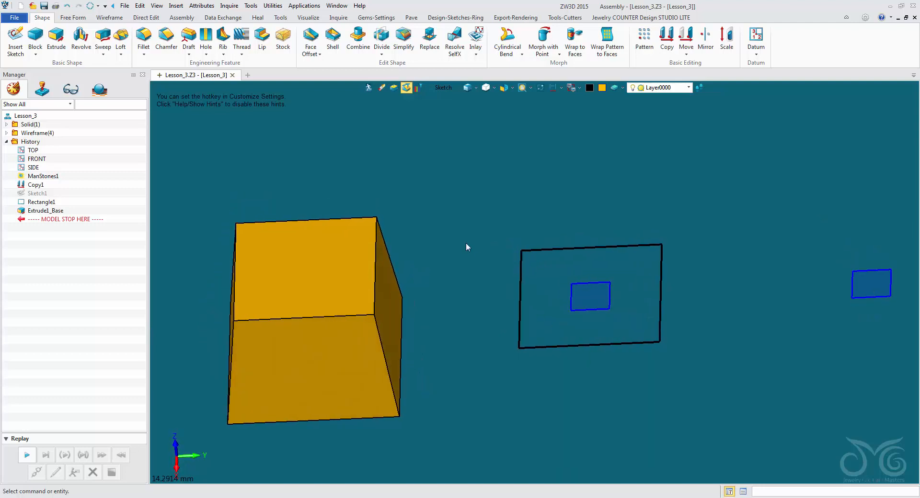
pyautogui.click(56, 38)
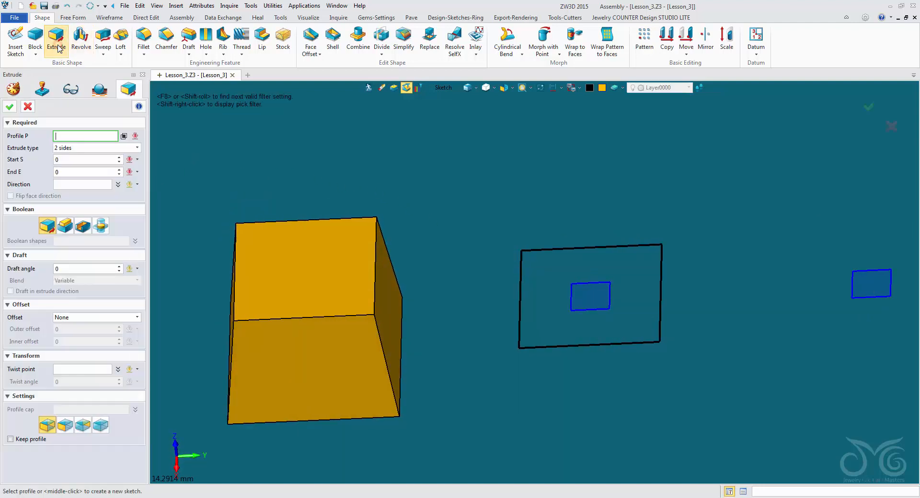
pyautogui.click(442, 88)
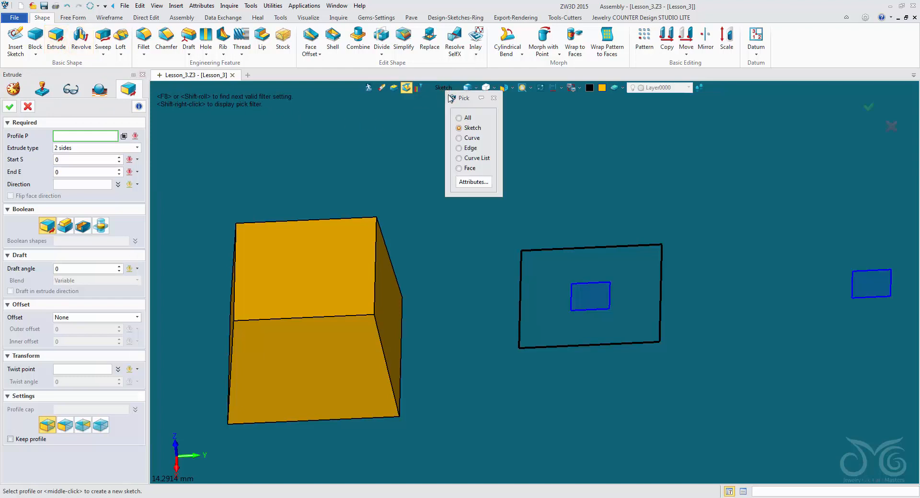
pyautogui.click(461, 118)
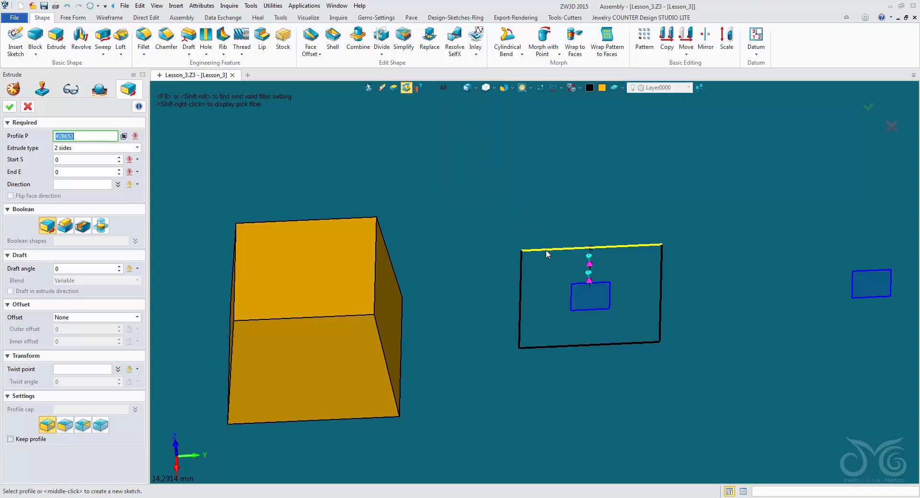
pyautogui.click(520, 264)
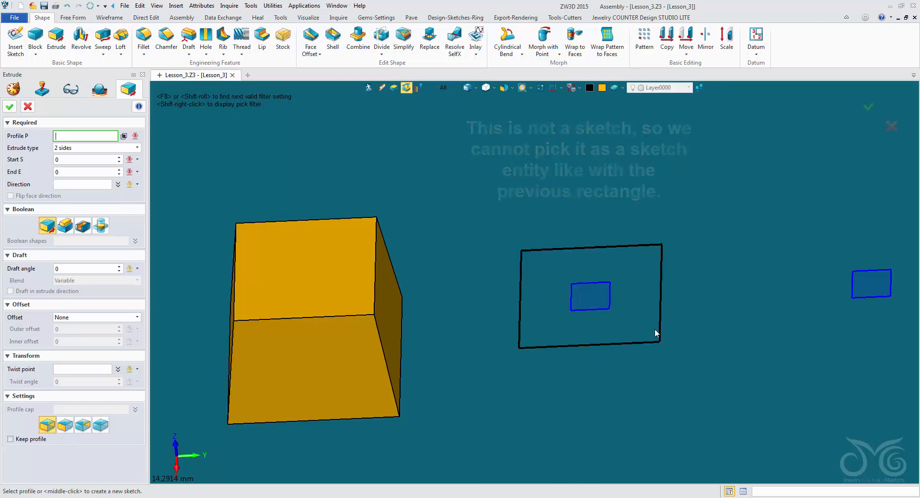
pyautogui.click(662, 302)
pyautogui.press('BackSpace')
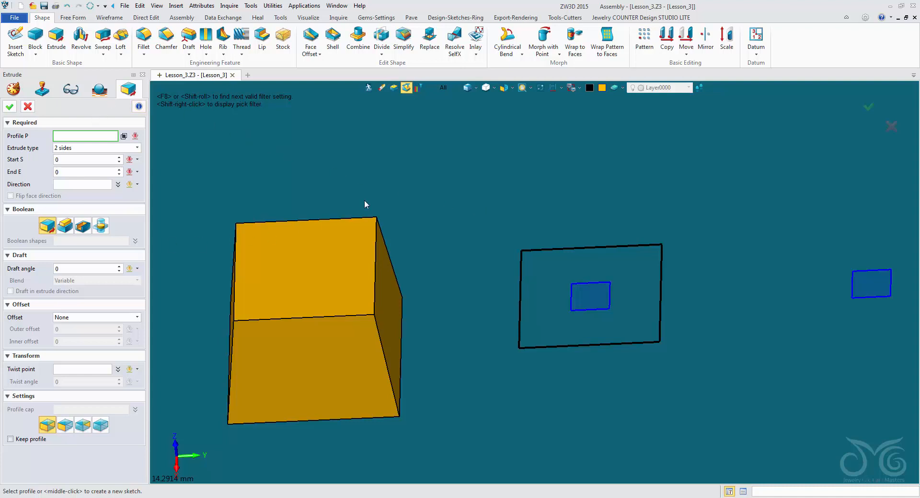
pyautogui.rightClick(426, 168)
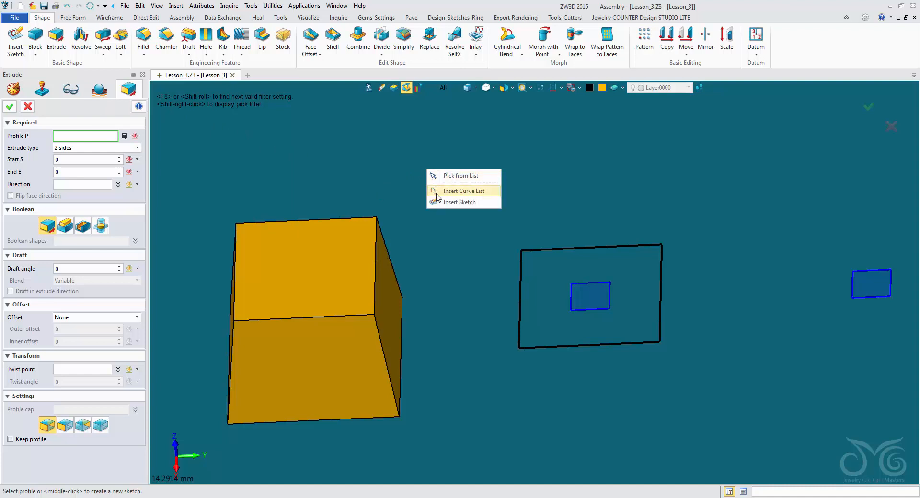
pyautogui.click(27, 106)
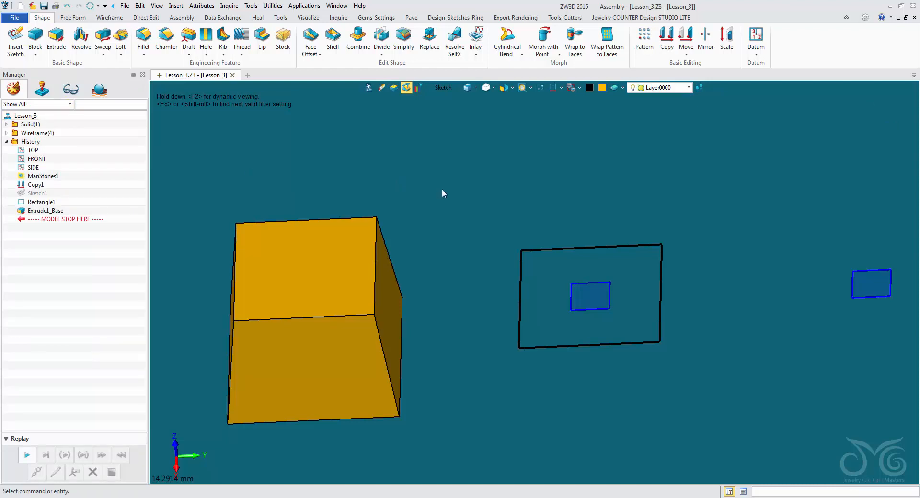
# - Start a curve list and pick the four edges of the part-level rectangle one by one
pyautogui.rightClick(439, 145)
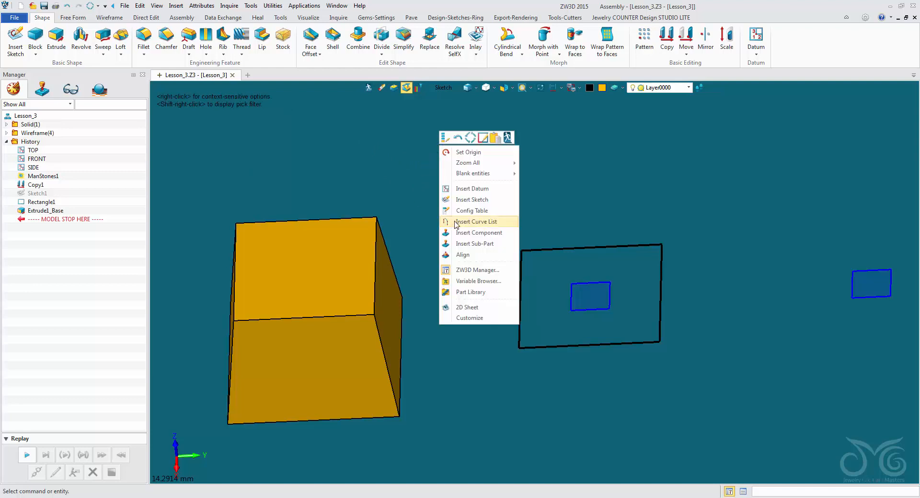
pyautogui.click(424, 197)
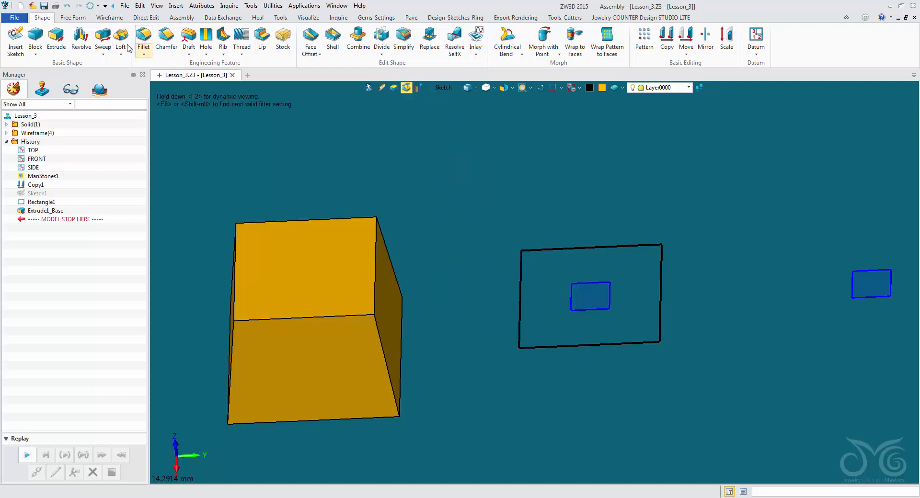
pyautogui.click(109, 18)
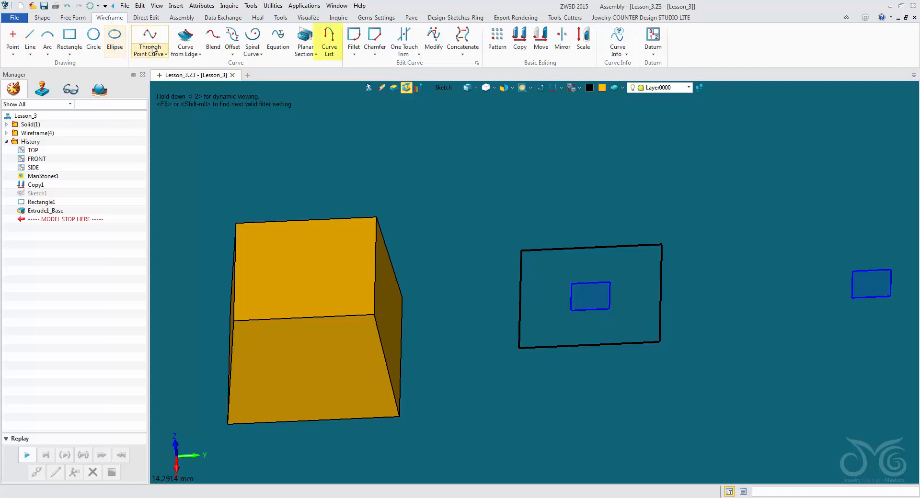
pyautogui.click(333, 47)
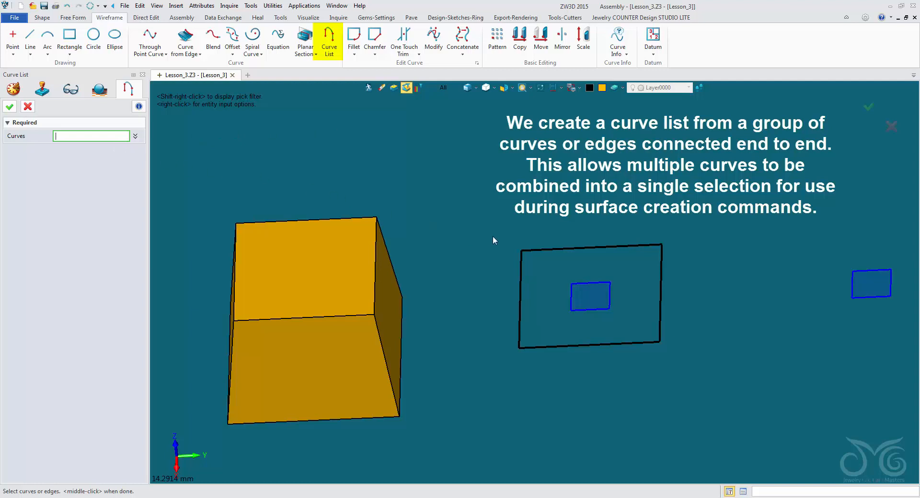
pyautogui.click(567, 245)
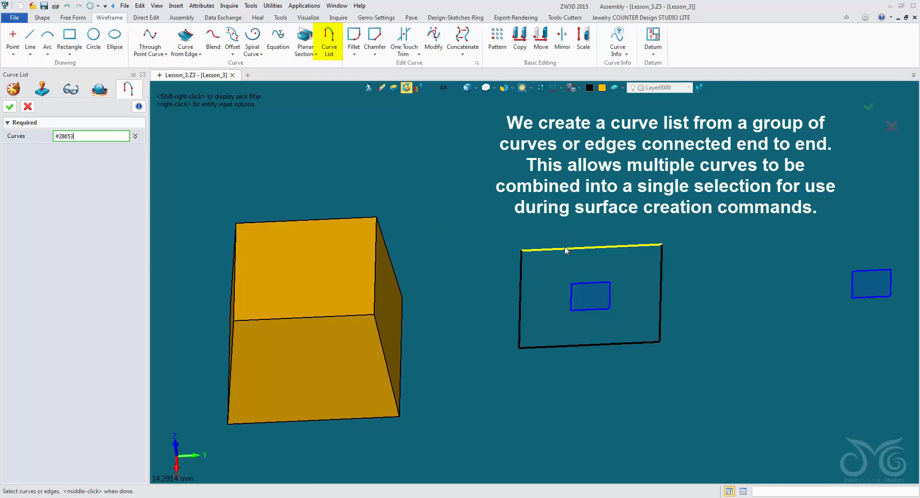
pyautogui.click(660, 280)
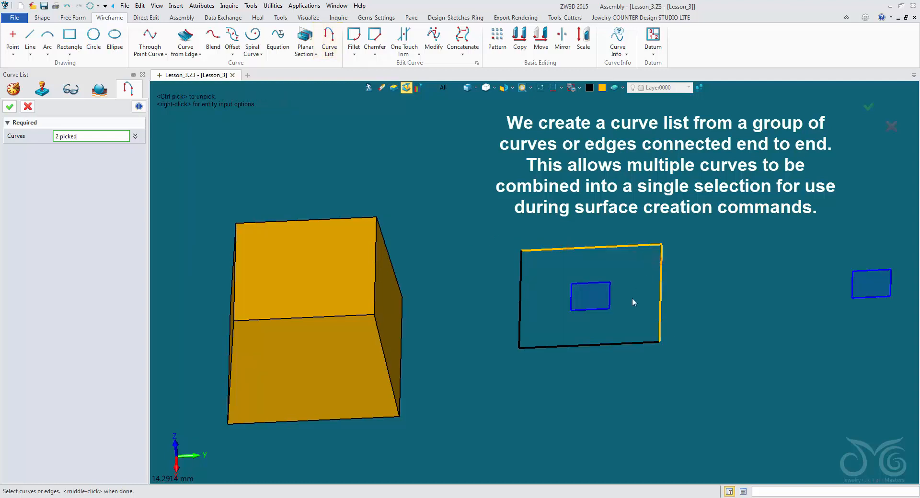
pyautogui.click(602, 344)
pyautogui.click(521, 308)
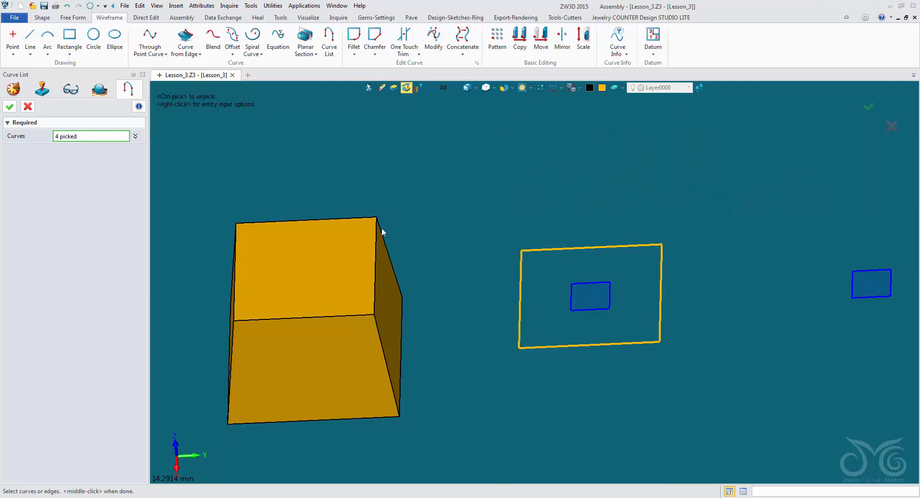
# - Add an edge of the tapered solid to the curve selection, remove it with Unpick Last, and clear the selection with Unpick All
pyautogui.click(375, 239)
pyautogui.rightClick(316, 145)
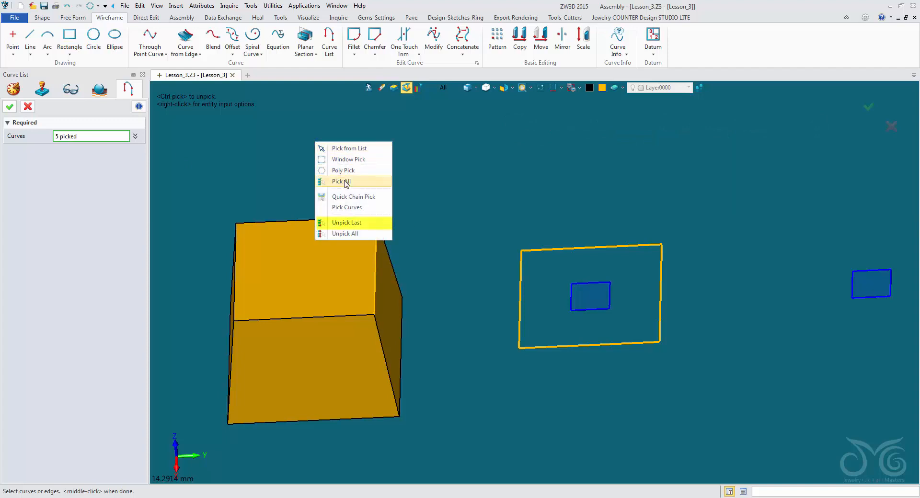
pyautogui.click(343, 226)
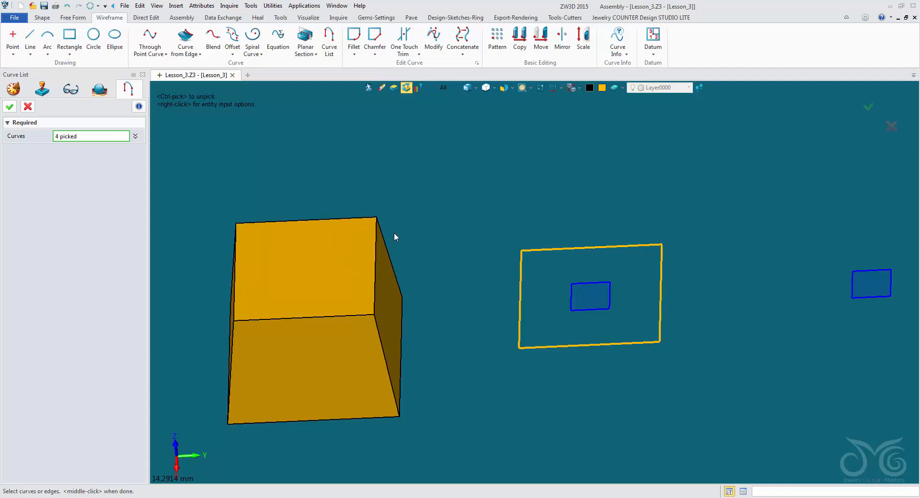
pyautogui.rightClick(253, 132)
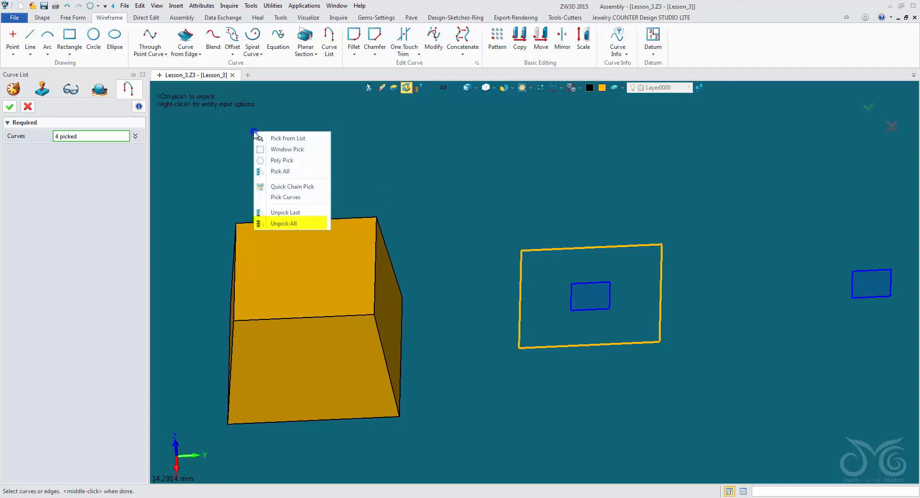
pyautogui.click(272, 224)
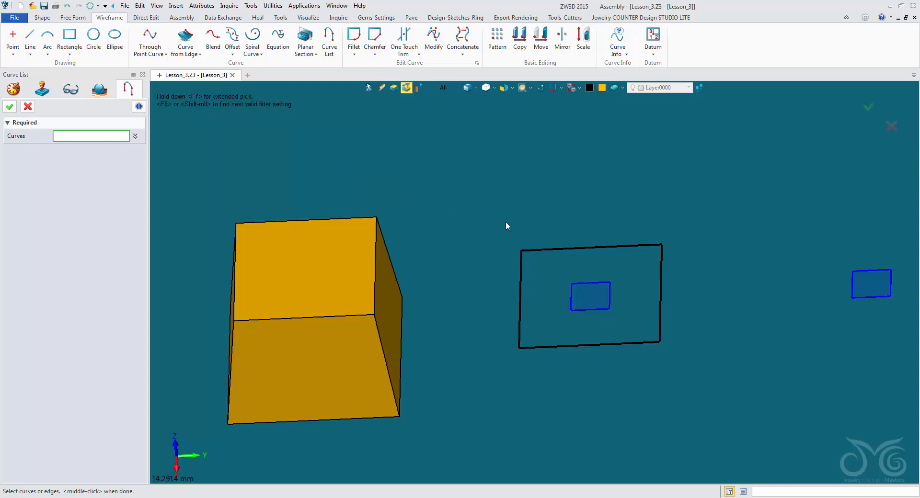
# - Select the whole outline of the part-level rectangle with Quick Chain Pick and expand the list of picked curves
pyautogui.rightClick(452, 182)
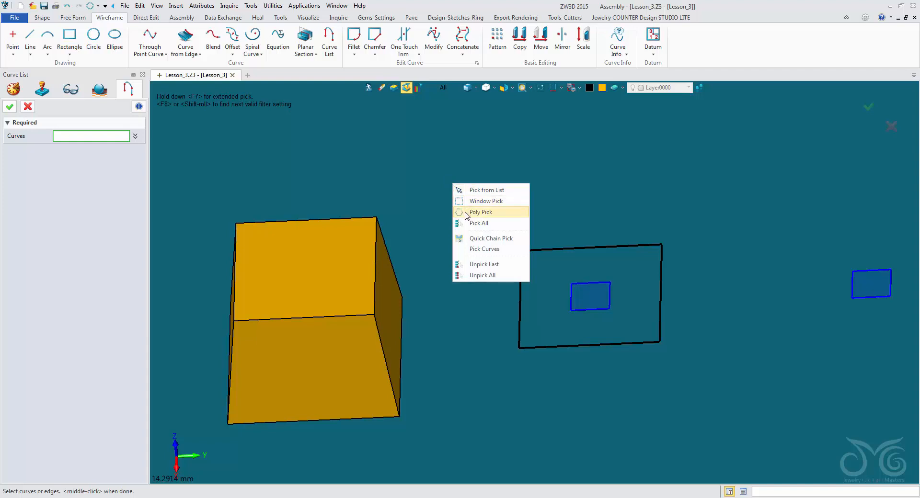
pyautogui.click(479, 238)
pyautogui.click(539, 250)
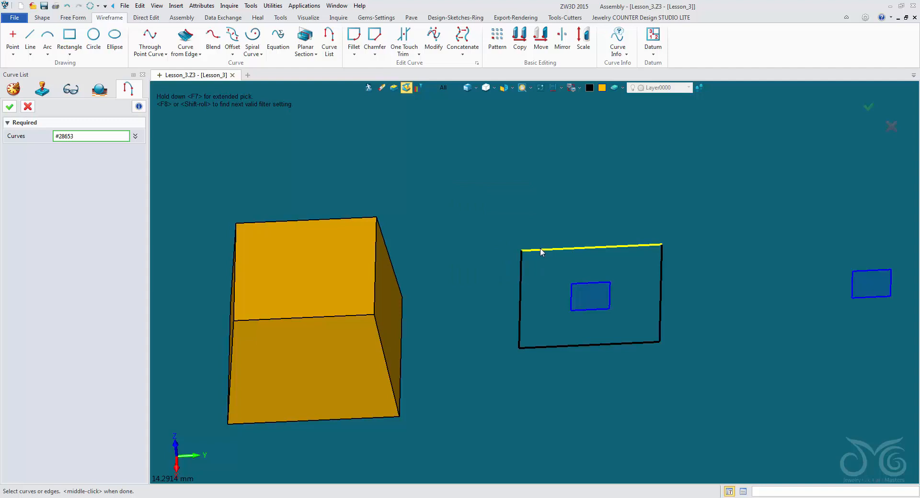
pyautogui.click(540, 250)
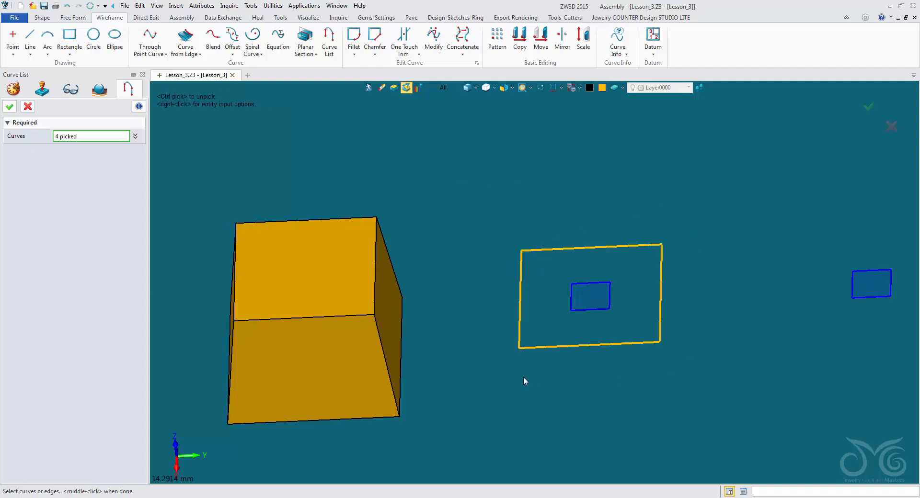
pyautogui.middleClick(476, 228)
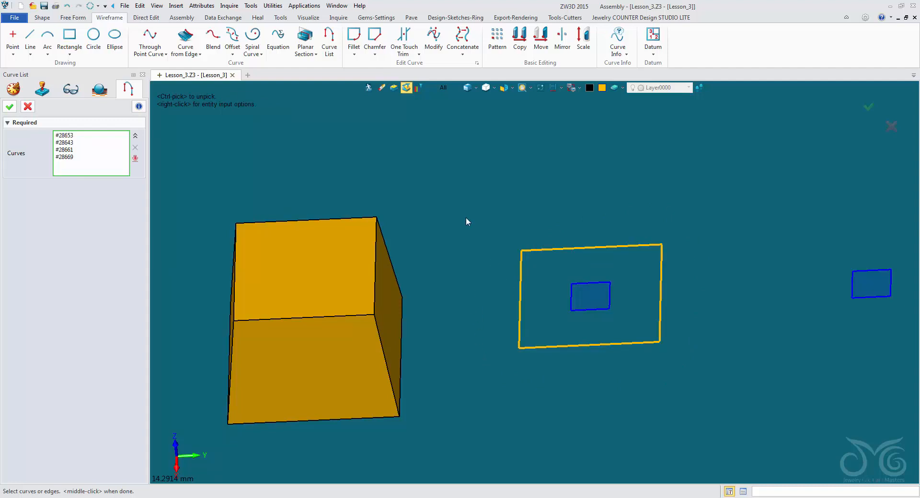
# - Unpick all curves, reselect the rectangle's full outline as a chain from one edge, and create the curve list
pyautogui.rightClick(426, 164)
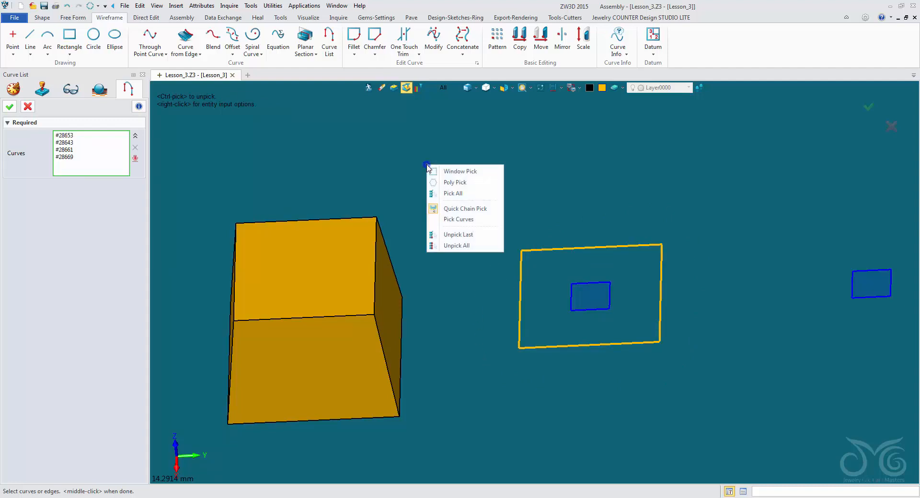
pyautogui.click(468, 246)
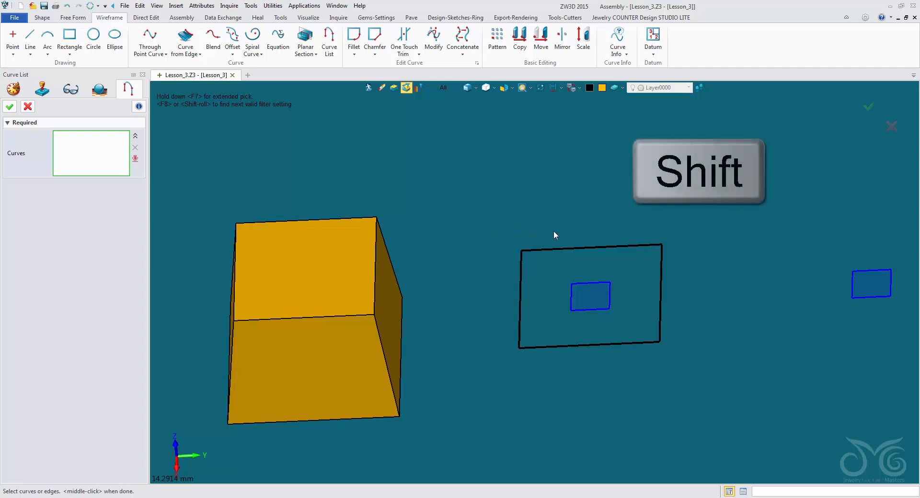
pyautogui.keyDown('shift'); pyautogui.click(562, 249); pyautogui.keyUp('shift')
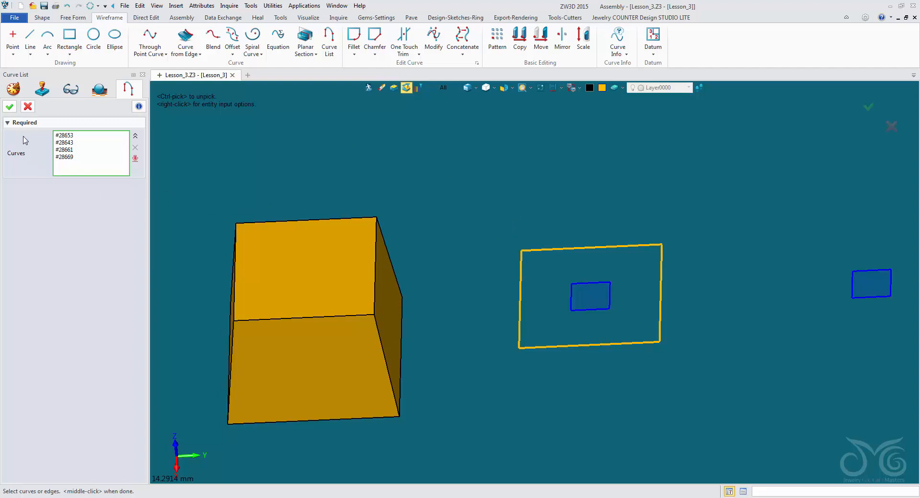
pyautogui.click(10, 108)
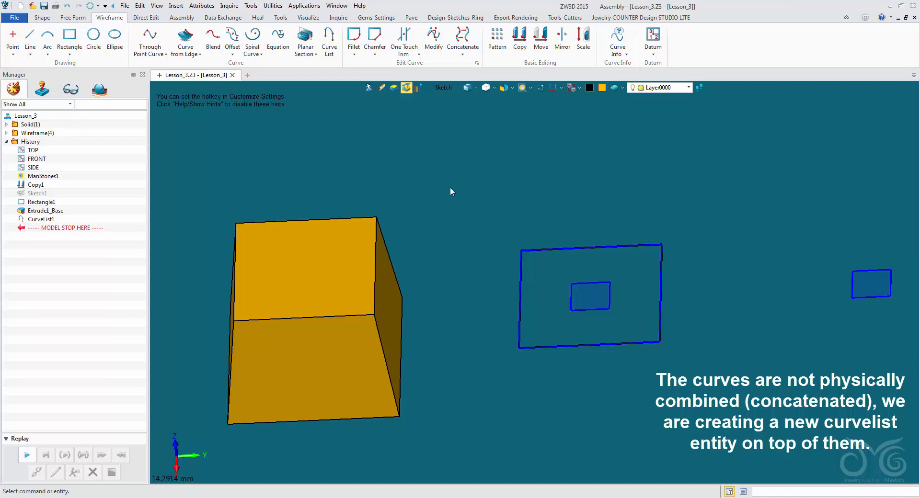
# - Set the pick filter to Curve List and blank the curve list lying on the part-level rectangle
pyautogui.click(449, 89)
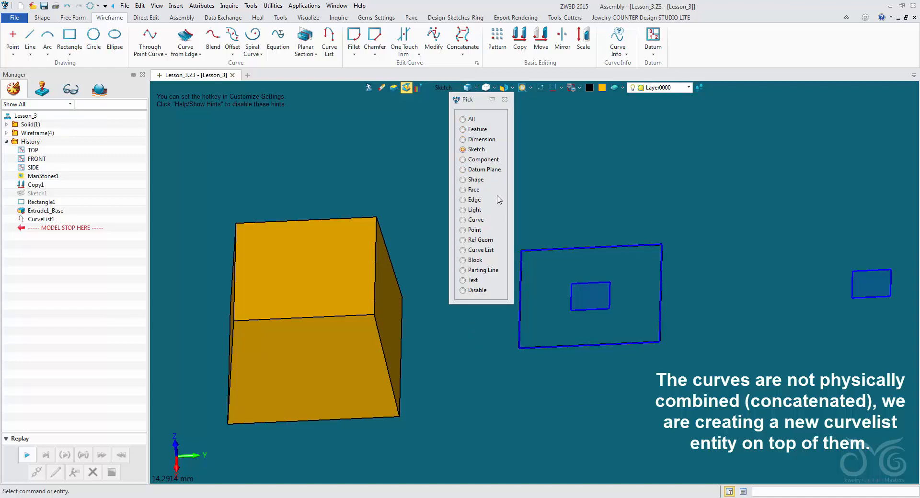
pyautogui.click(490, 250)
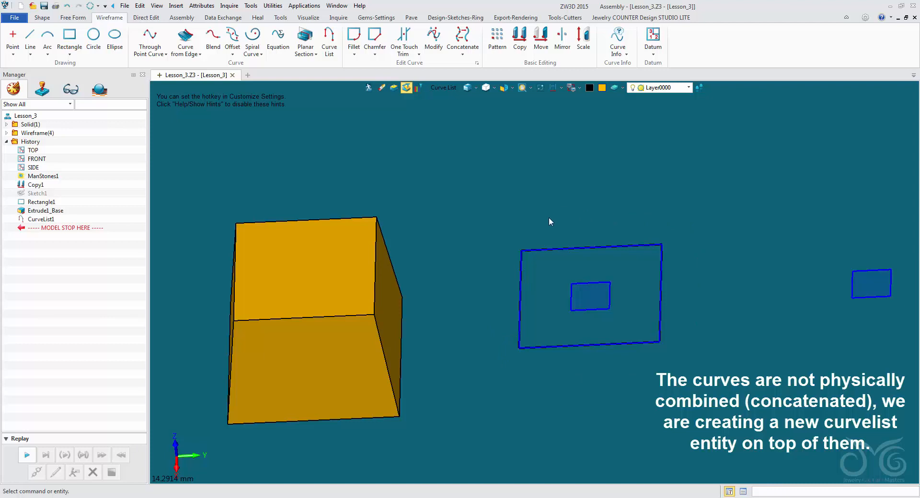
pyautogui.rightClick(549, 249)
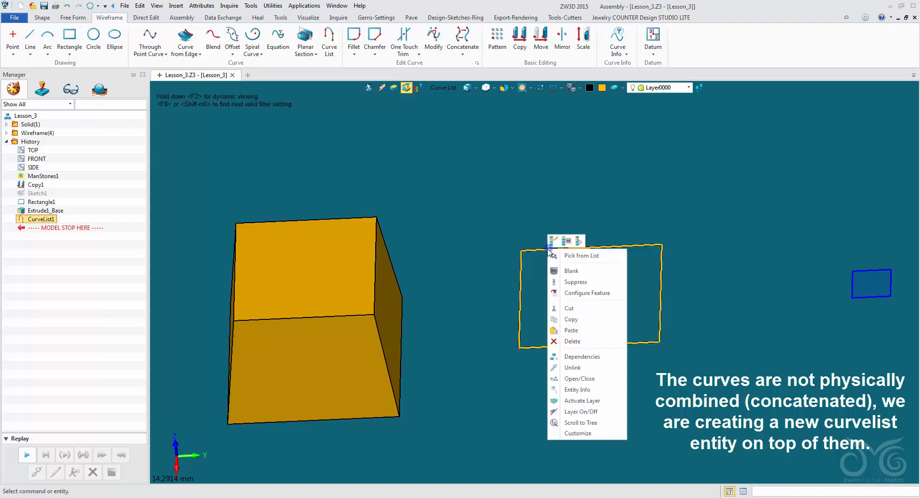
pyautogui.click(567, 270)
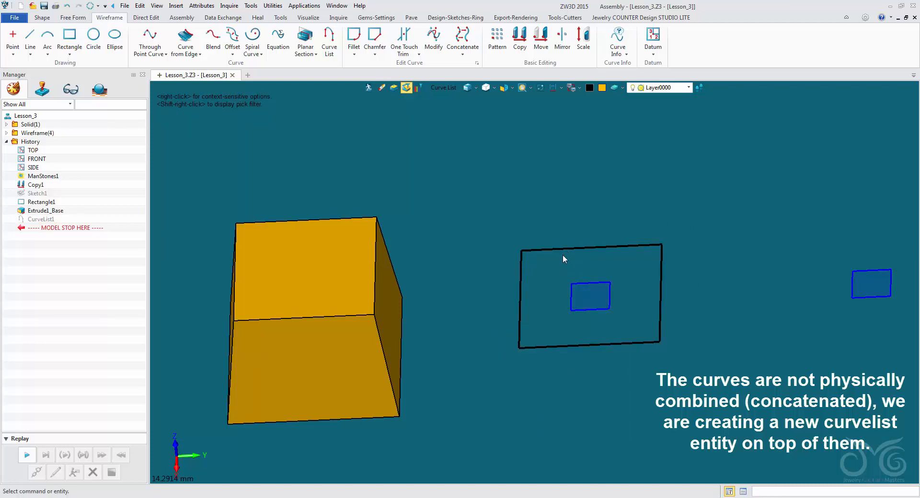
# - Unblank all entities to bring back the hidden curve list
pyautogui.rightClick(545, 205)
pyautogui.moveTo(580, 232)
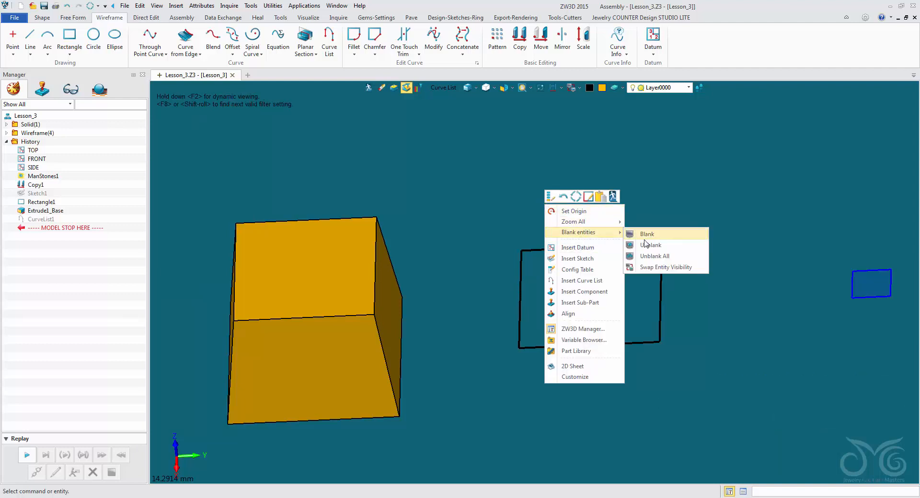
pyautogui.click(652, 256)
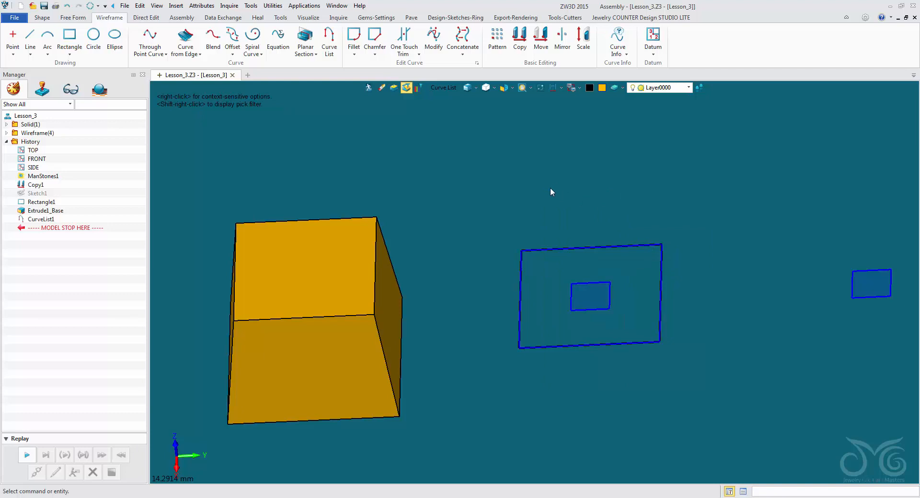
# - Extrude the part-level rectangle's curve list as the profile to 1 side, with an end distance of about 2.92 mm
pyautogui.click(587, 248)
pyautogui.click(192, 107)
pyautogui.click(43, 19)
pyautogui.click(55, 35)
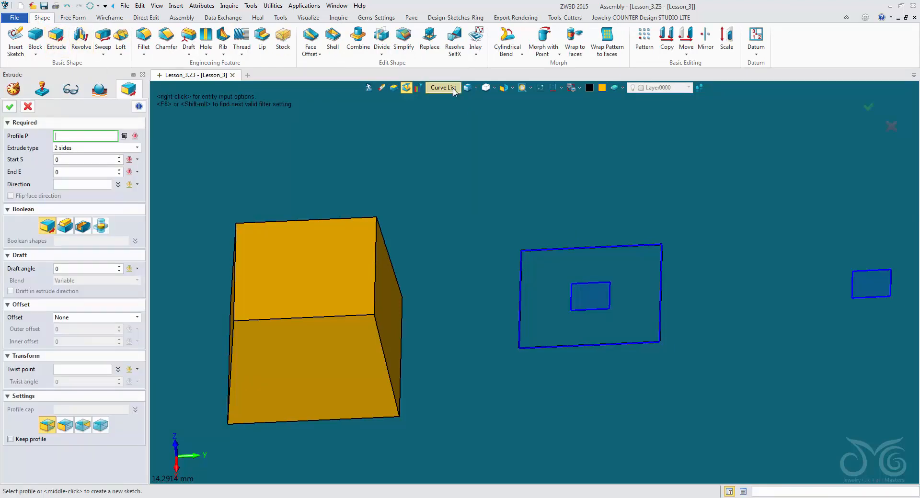
pyautogui.click(570, 246)
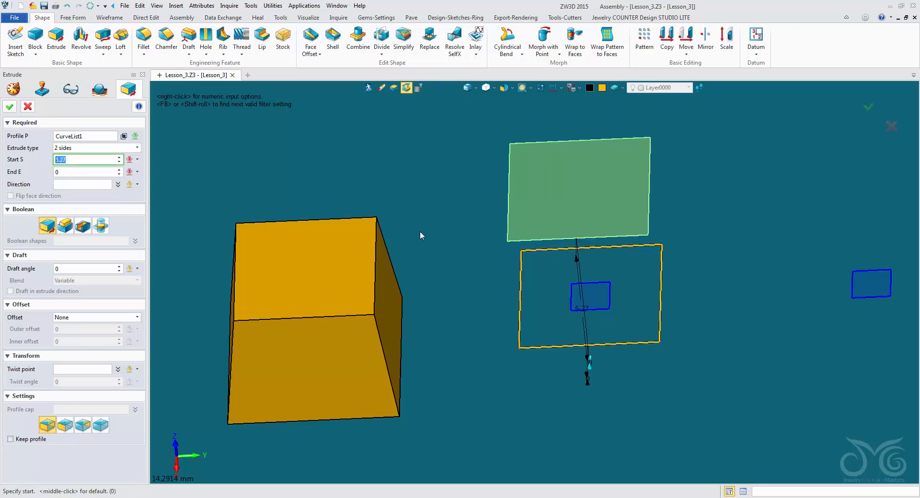
pyautogui.click(137, 148)
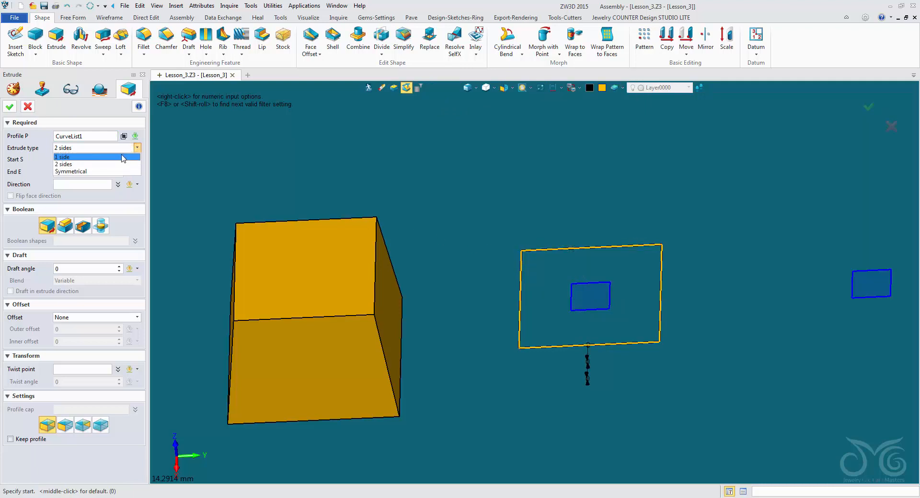
pyautogui.click(120, 156)
pyautogui.moveTo(518, 264); pyautogui.dragTo(494, 273, button='right')
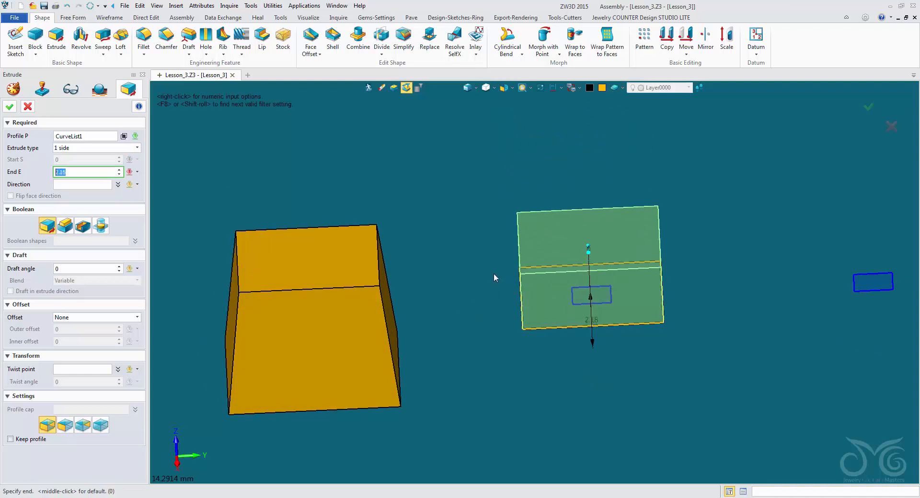
pyautogui.click(490, 256)
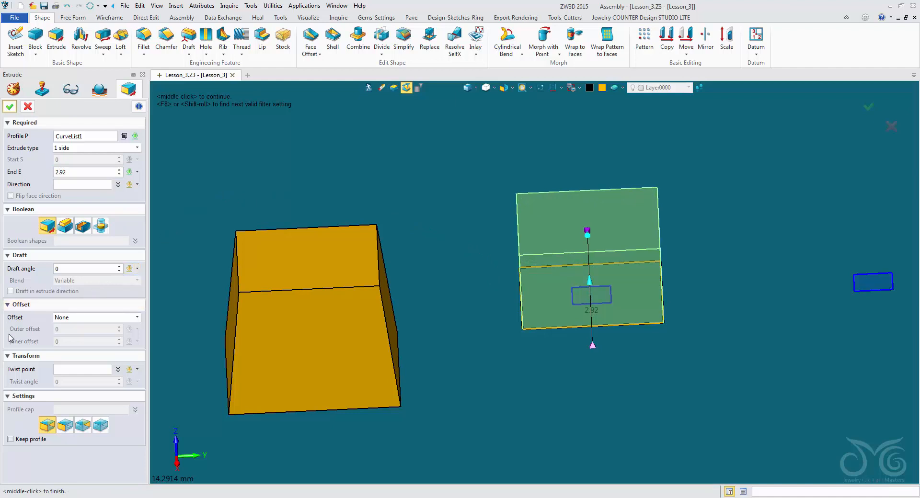
# - Apply a Shrink/Expand offset to the extrusion, shrinking the profile inward with an outer offset of -0.7 mm
pyautogui.click(129, 320)
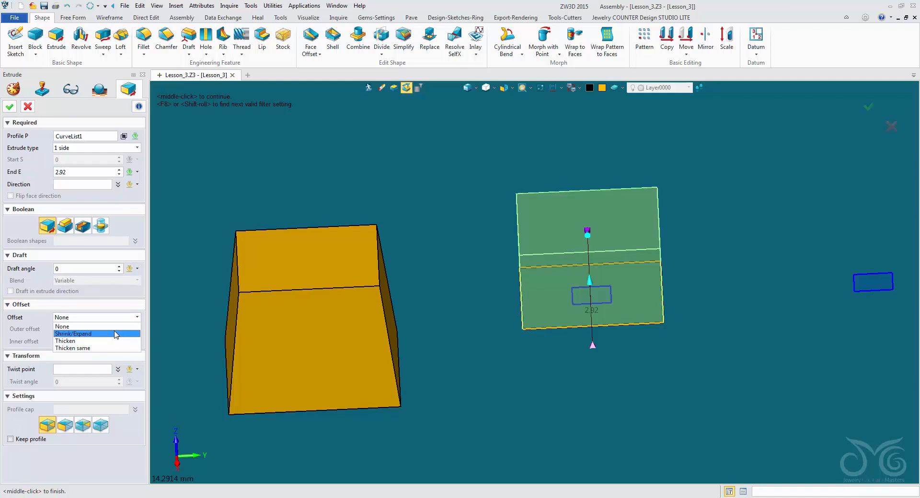
pyautogui.click(92, 334)
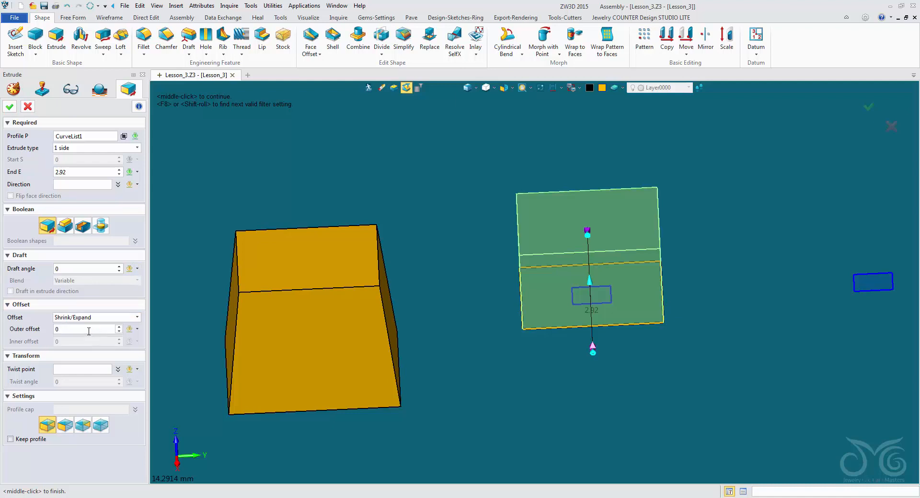
pyautogui.click(89, 331)
pyautogui.scroll(-5, 89, 331)
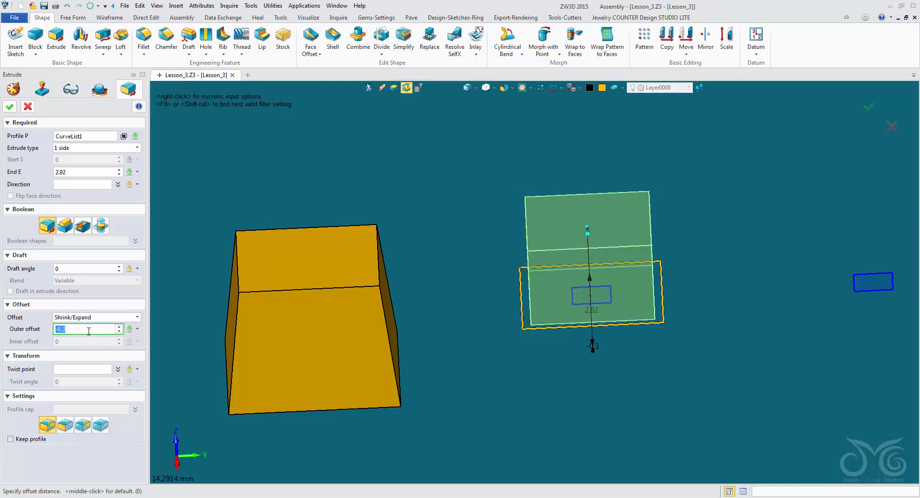
pyautogui.scroll(-2, 88, 331)
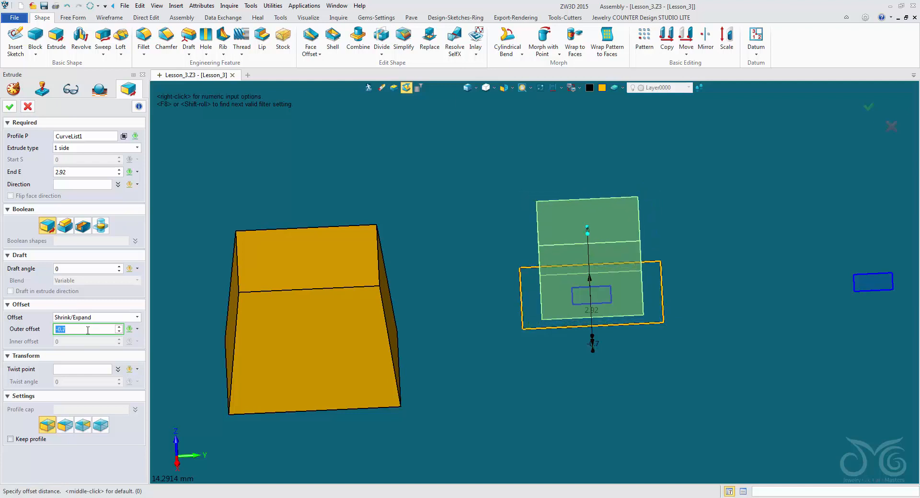
pyautogui.moveTo(708, 286); pyautogui.dragTo(683, 305, button='right')
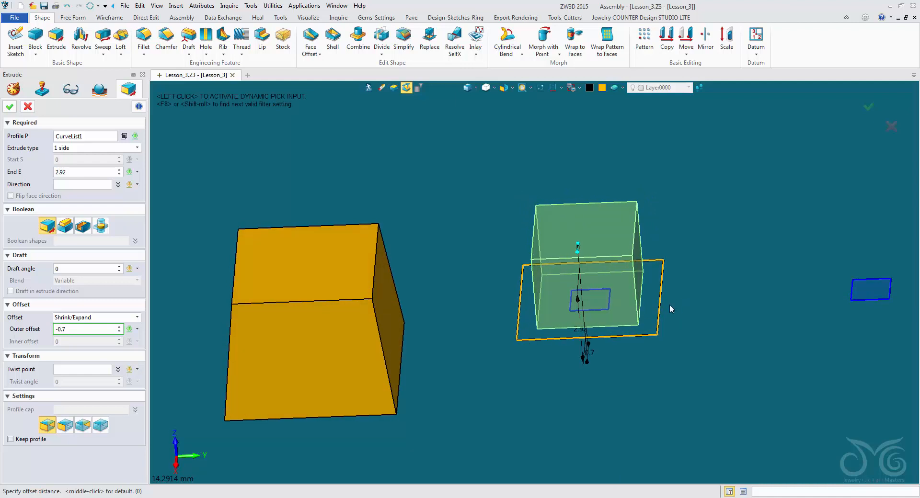
pyautogui.scroll(3, 669, 307)
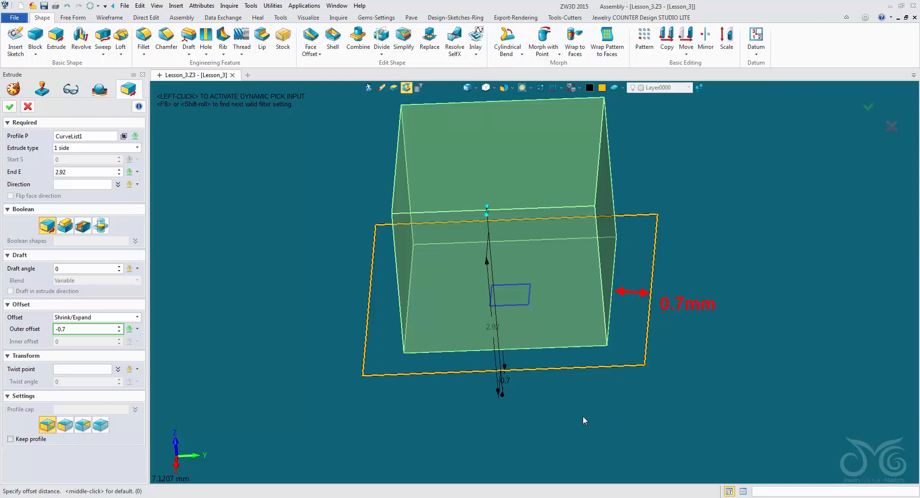
pyautogui.moveTo(583, 417); pyautogui.dragTo(509, 378, button='right')
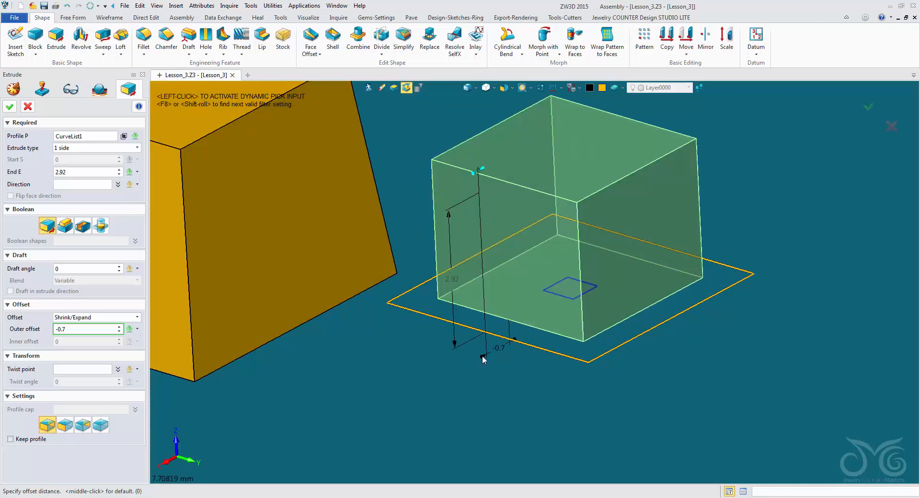
# - Try different negative and positive outer offsets on the extrusion, from -0.813 mm up to 0.287 mm, and end at 0.087 mm
pyautogui.moveTo(483, 359); pyautogui.dragTo(521, 337)
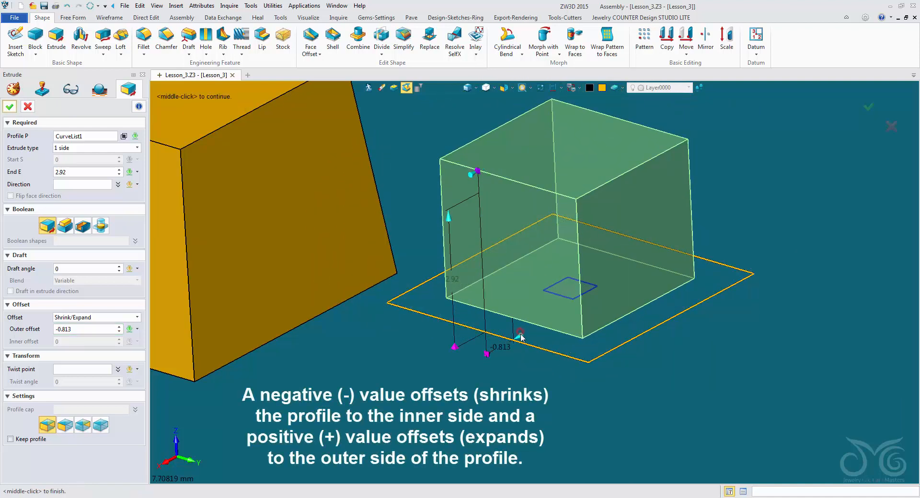
pyautogui.click(89, 329)
pyautogui.scroll(10, 89, 329)
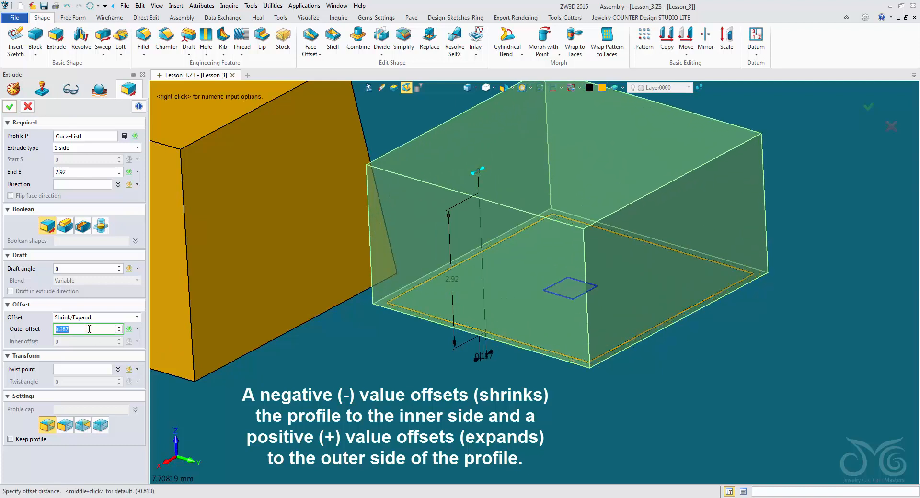
pyautogui.scroll(3, 89, 329)
pyautogui.scroll(-5, 89, 329)
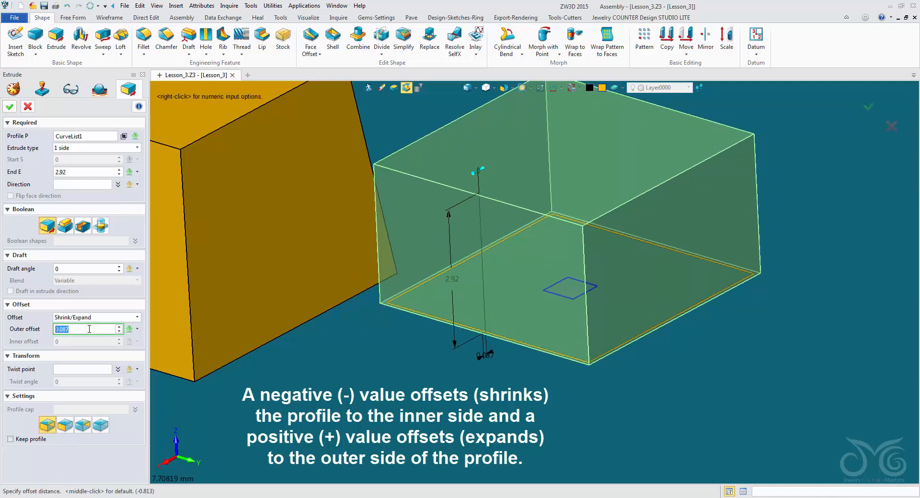
pyautogui.scroll(4, 89, 329)
pyautogui.scroll(-3, 89, 329)
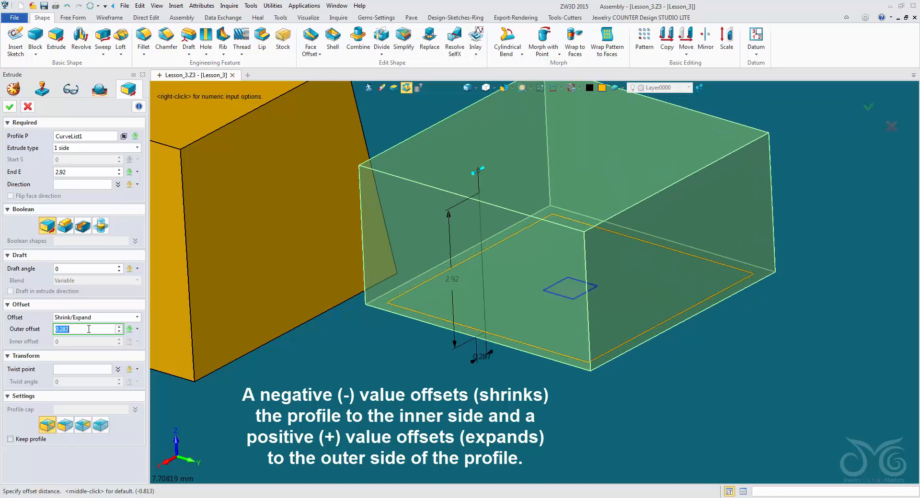
# - Switch the extrusion's offset type to Thicken
pyautogui.click(126, 317)
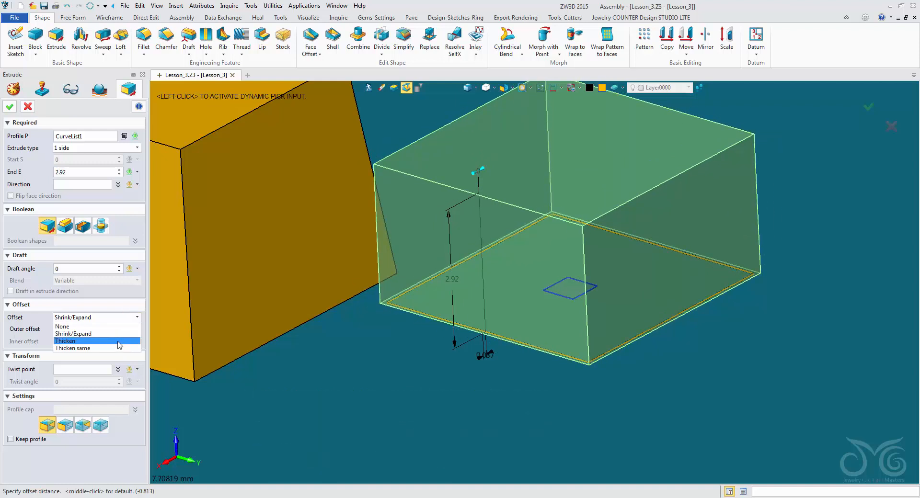
pyautogui.click(118, 341)
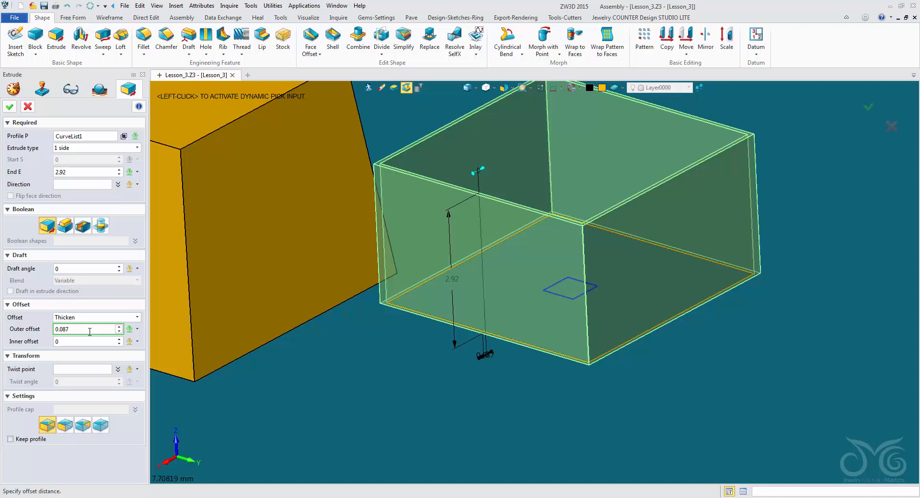
# - Set the thickened extrusion's outer offset to 0.887 and its inner offset to 0.9
pyautogui.scroll(8, 89, 330)
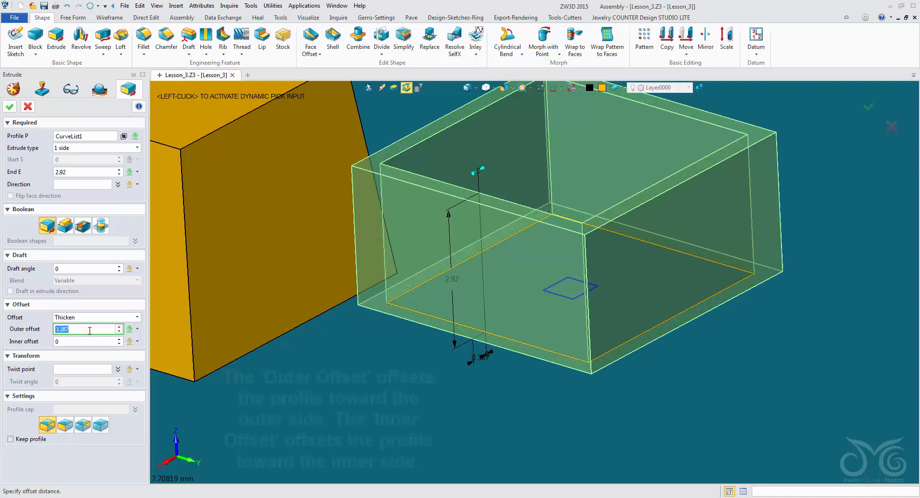
pyautogui.scroll(-4, 90, 331)
pyautogui.scroll(4, 90, 331)
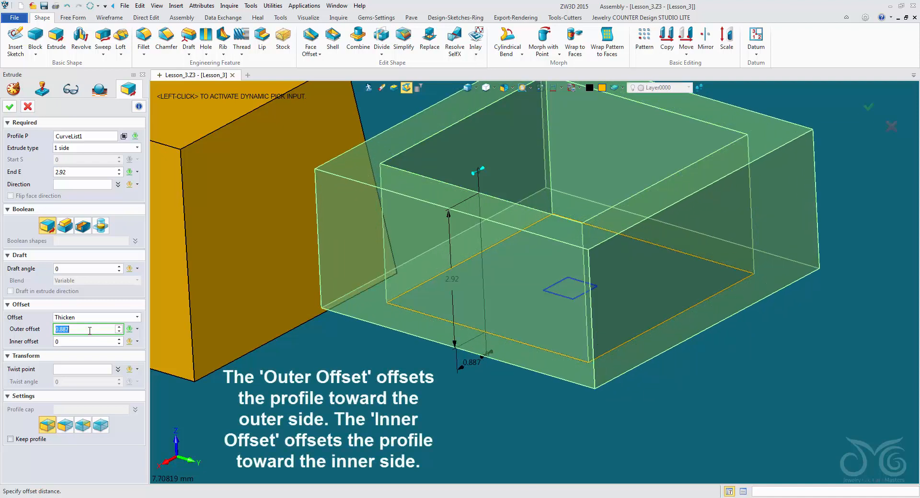
pyautogui.click(90, 341)
pyautogui.scroll(5, 90, 341)
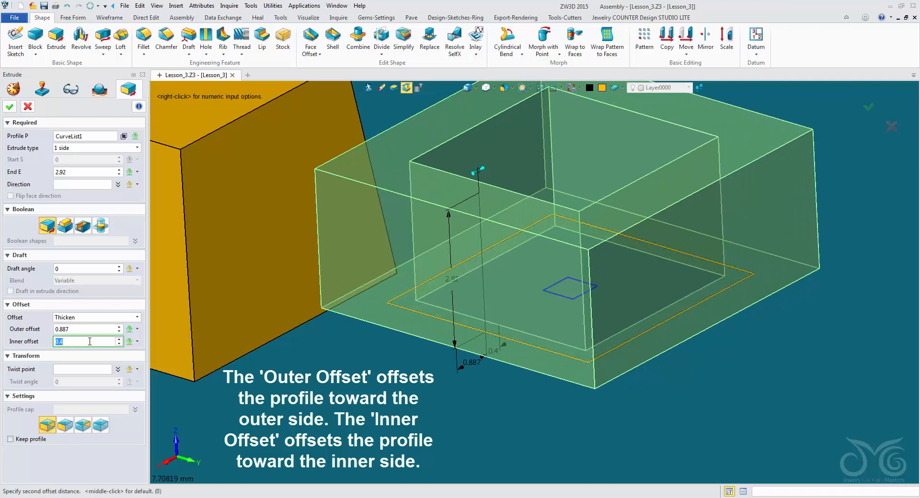
pyautogui.scroll(3, 89, 341)
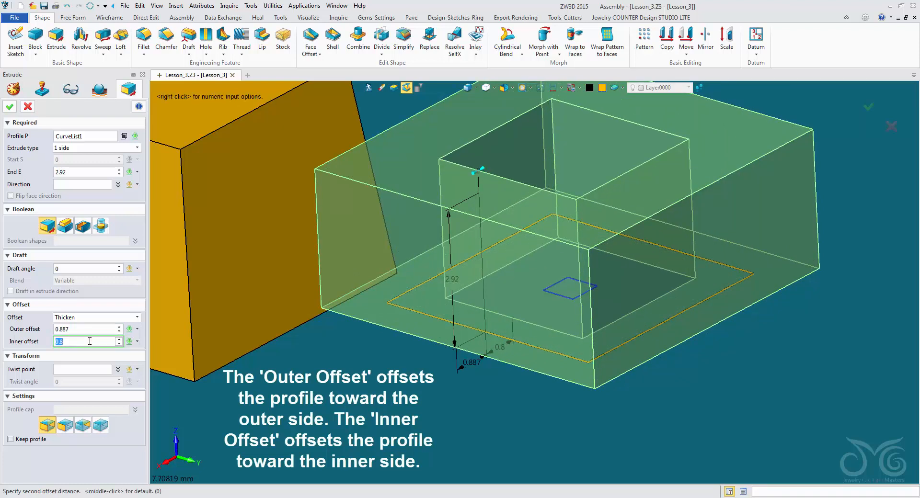
pyautogui.scroll(1, 90, 341)
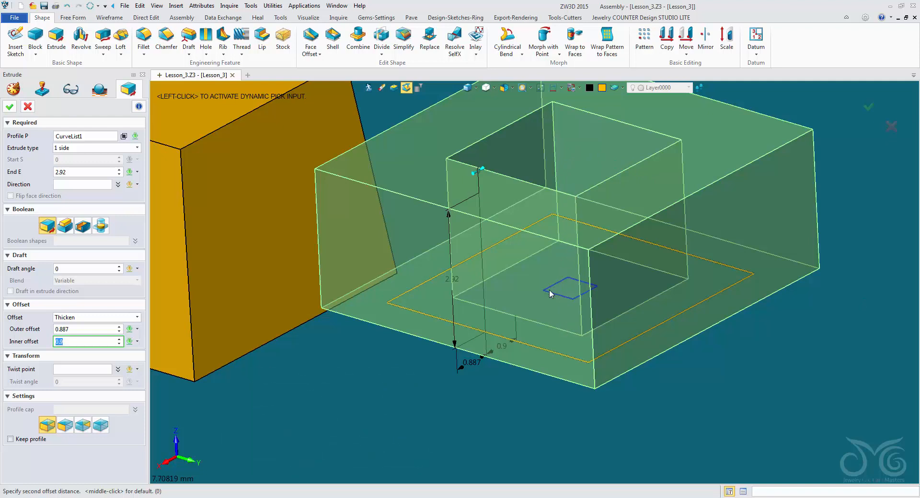
# - Change the extrusion's offset to Thicken same with an outer offset of 0.887 and create the hollow block
pyautogui.click(134, 317)
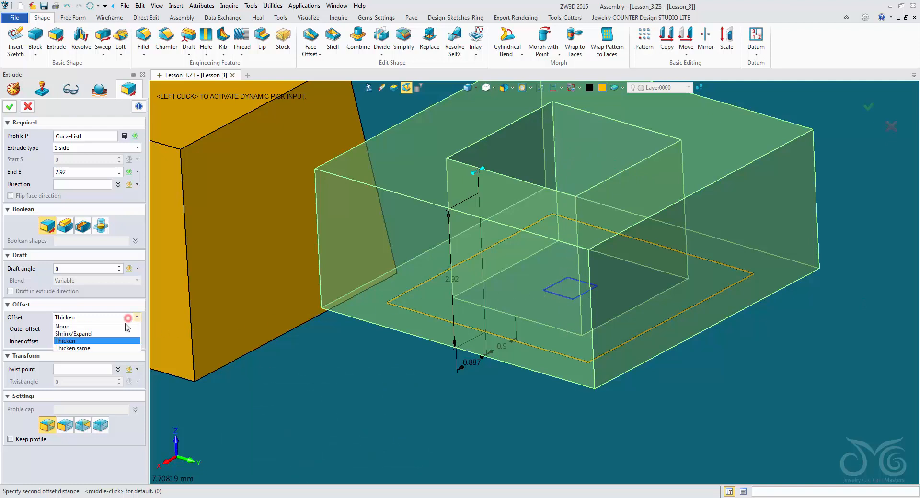
pyautogui.click(116, 345)
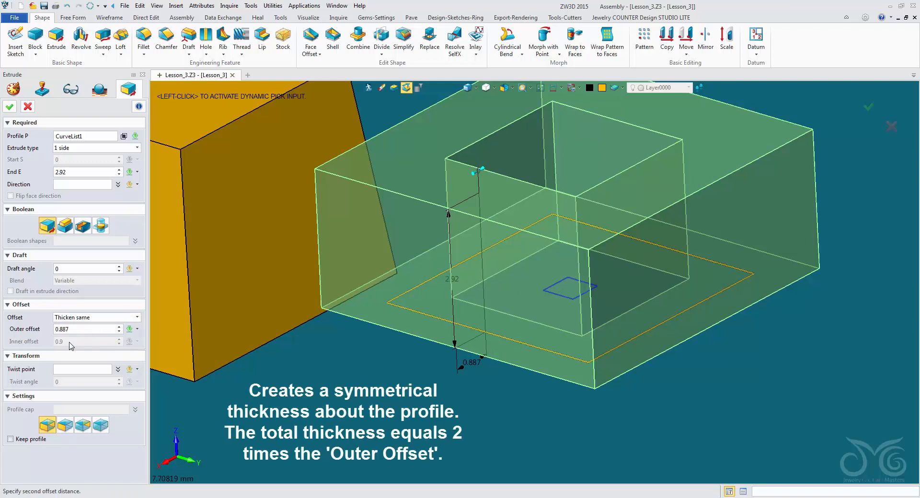
pyautogui.click(83, 331)
pyautogui.scroll(3, 83, 331)
pyautogui.scroll(-4, 83, 330)
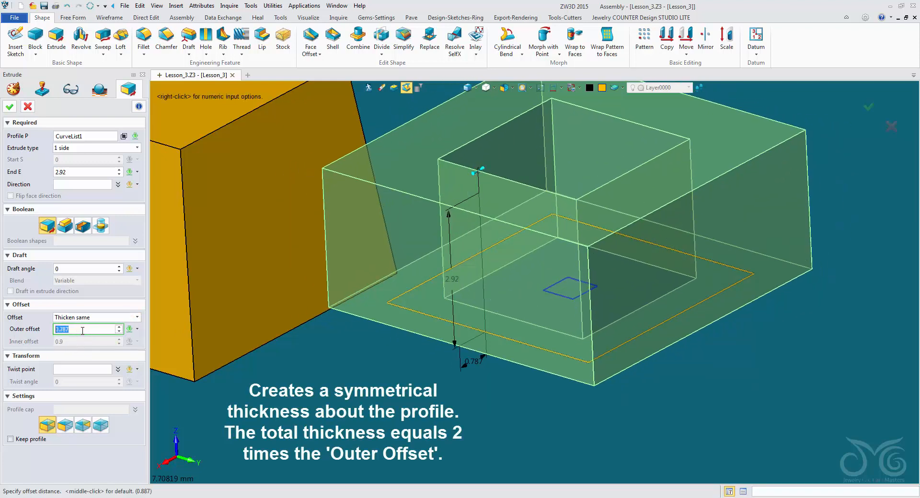
pyautogui.scroll(1, 82, 330)
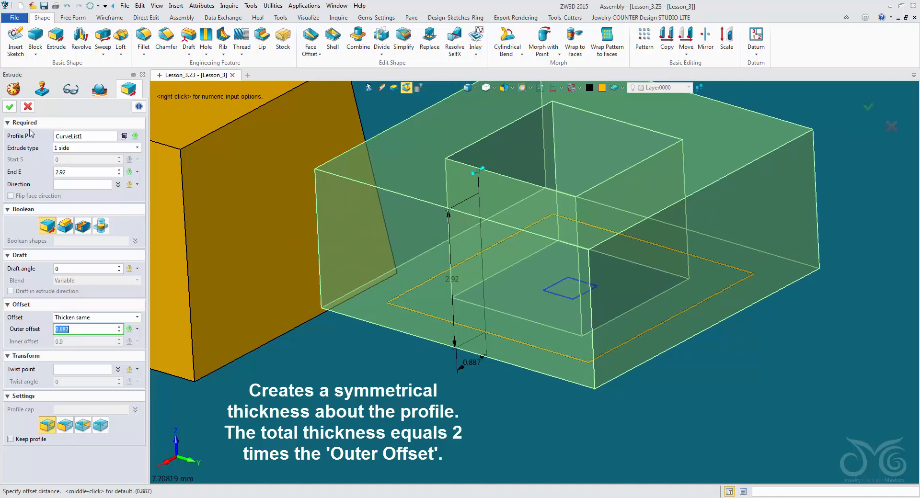
pyautogui.click(12, 106)
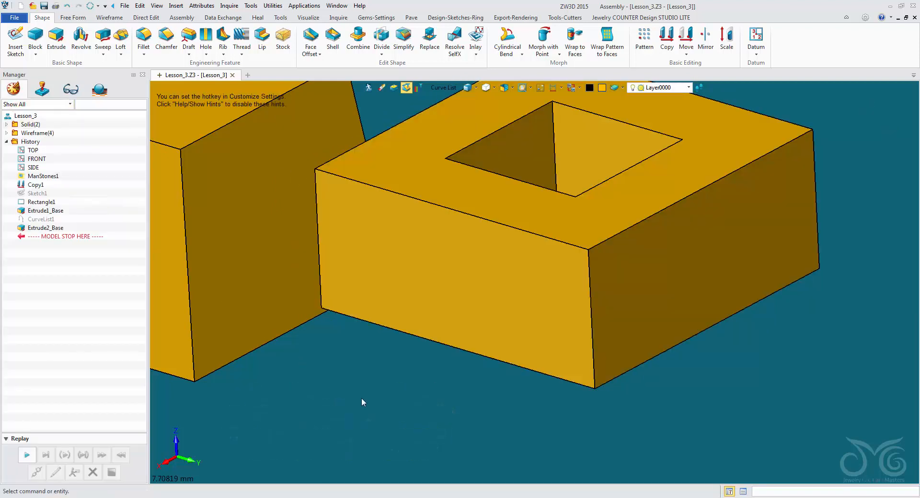
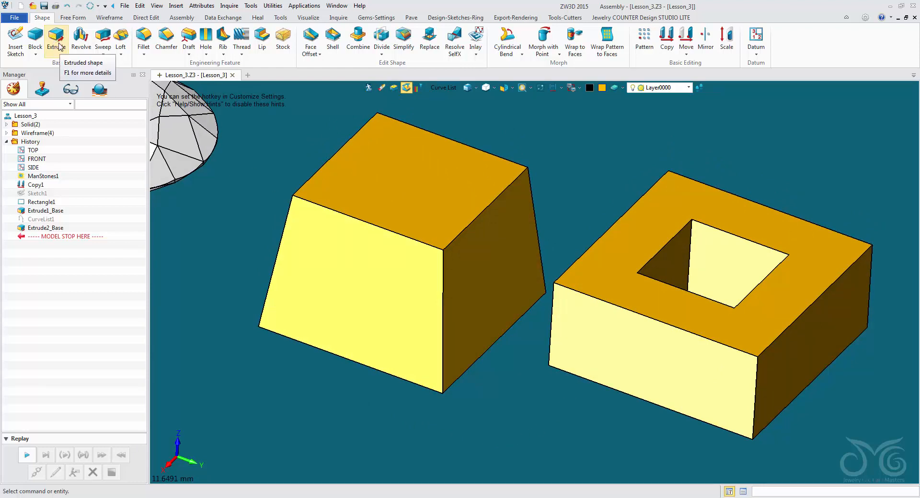
# - Start a new extrusion with picking filtered to faces, using the tapered block's top face as the profile
pyautogui.click(55, 42)
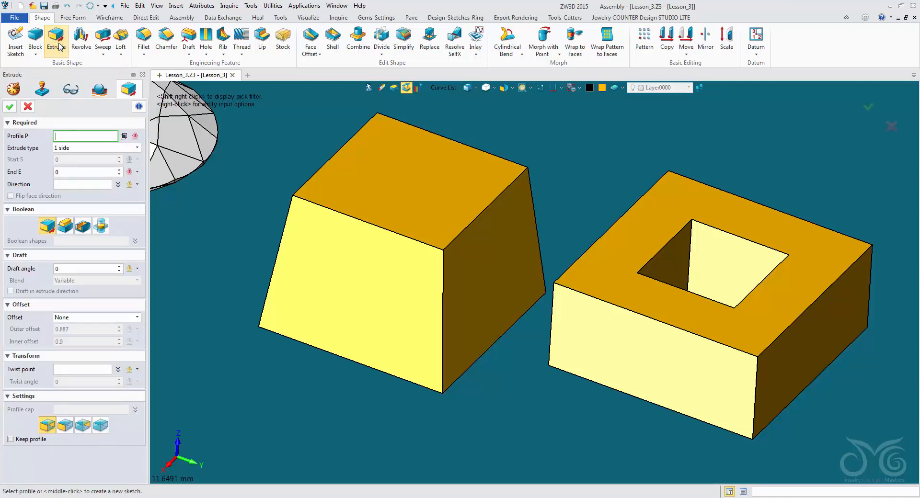
pyautogui.click(437, 87)
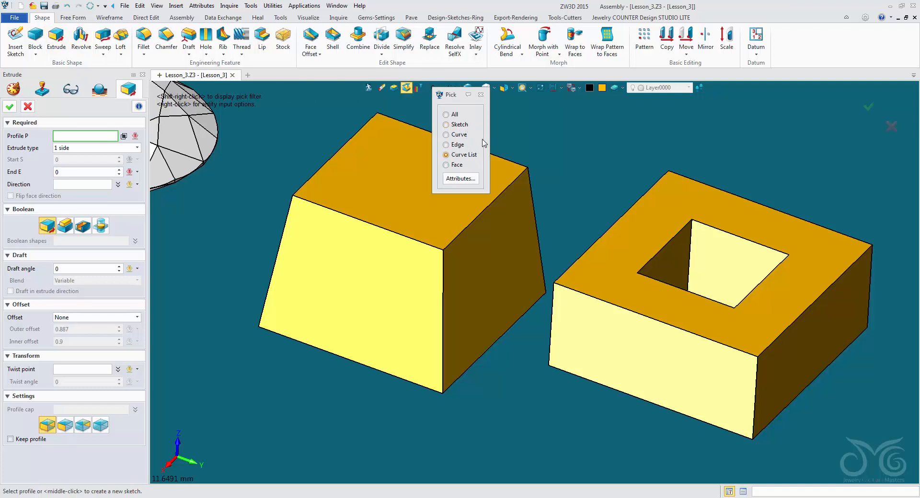
pyautogui.click(457, 165)
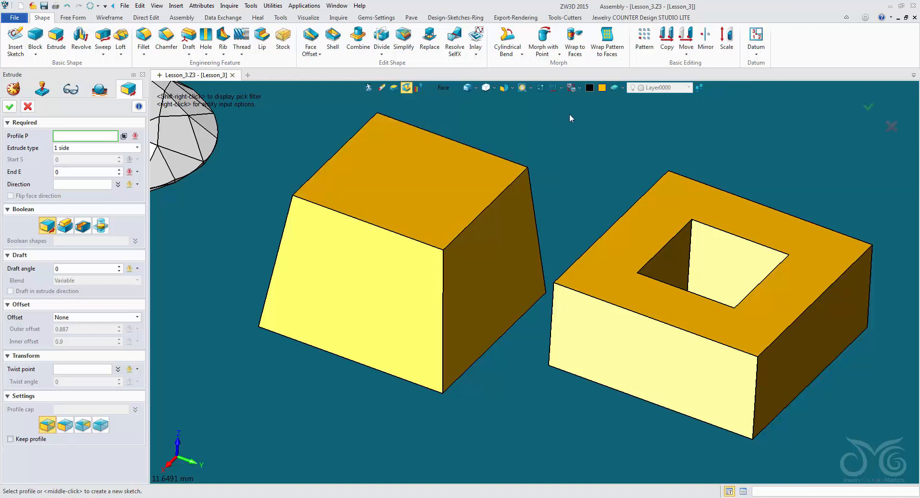
pyautogui.click(459, 160)
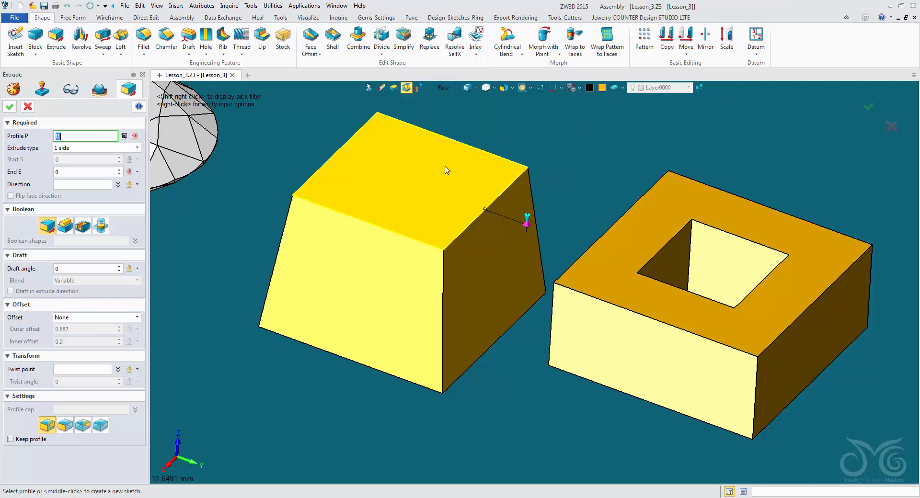
pyautogui.middleClick(446, 169)
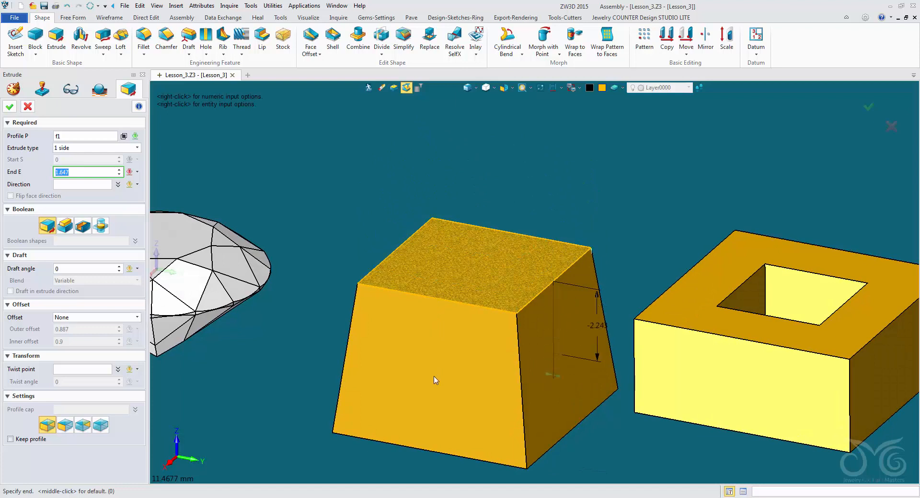
# - Make the face extrusion two-sided, starting about 2.342 above the face and ending at about -5.623 below the block
pyautogui.click(137, 148)
pyautogui.click(111, 165)
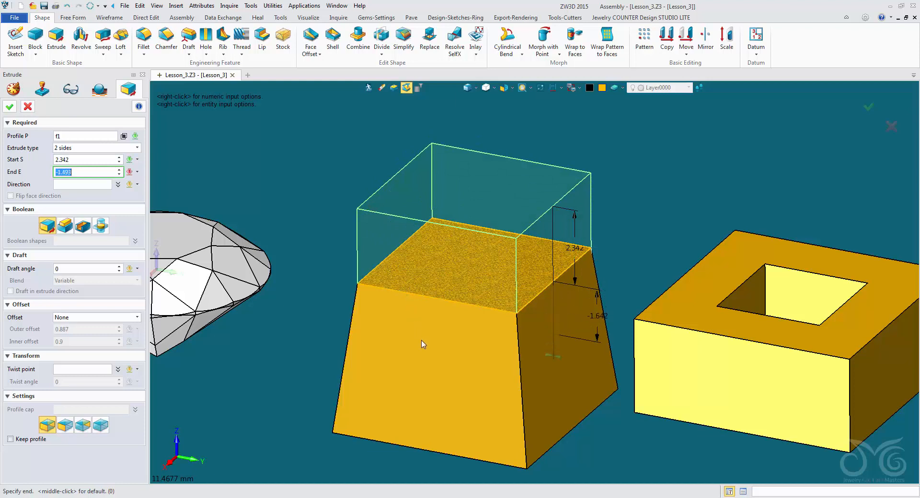
pyautogui.click(444, 448)
pyautogui.moveTo(459, 406); pyautogui.dragTo(448, 356, button='middle')
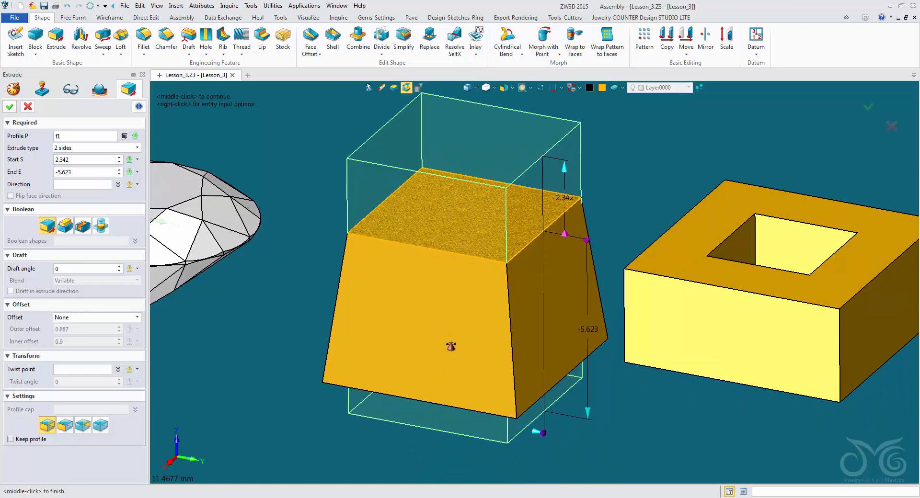
# - Apply a Shrink/Expand offset of -0.613 to the face extrusion so its outline lies inside the block's edges
pyautogui.click(93, 318)
pyautogui.click(93, 334)
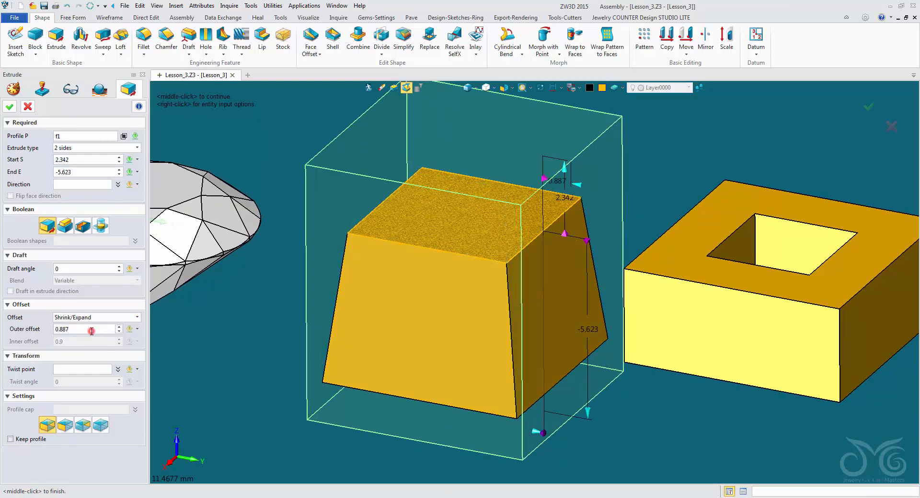
pyautogui.click(90, 329)
pyautogui.write('-0.313')
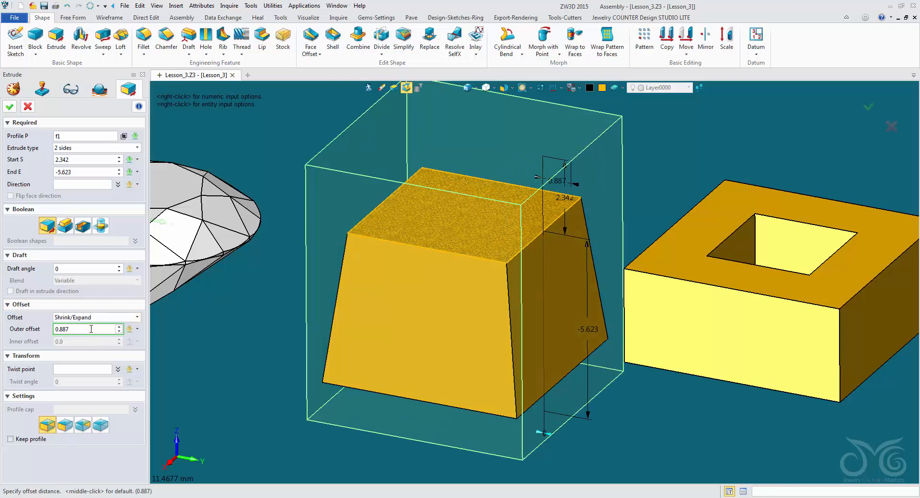
pyautogui.press('Return')
pyautogui.scroll(-3, 90, 329)
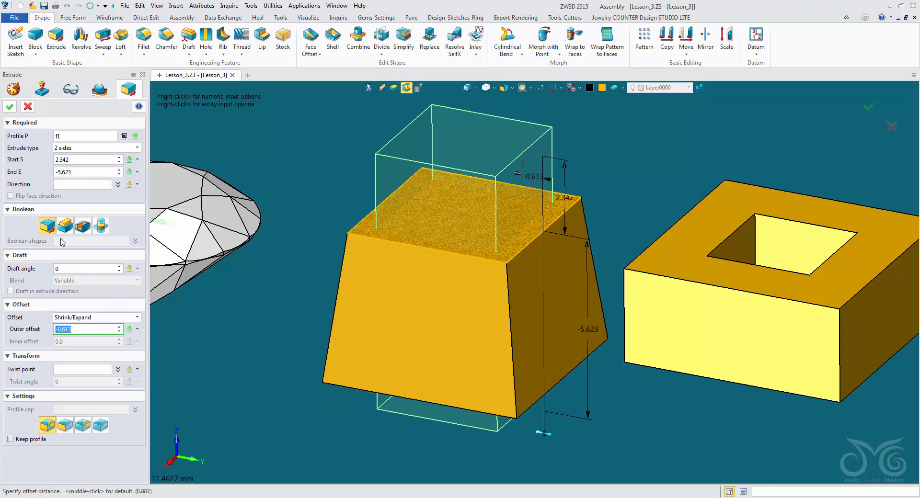
# - Subtract the extrusion from the tapered block to cut a square hole through it
pyautogui.click(82, 225)
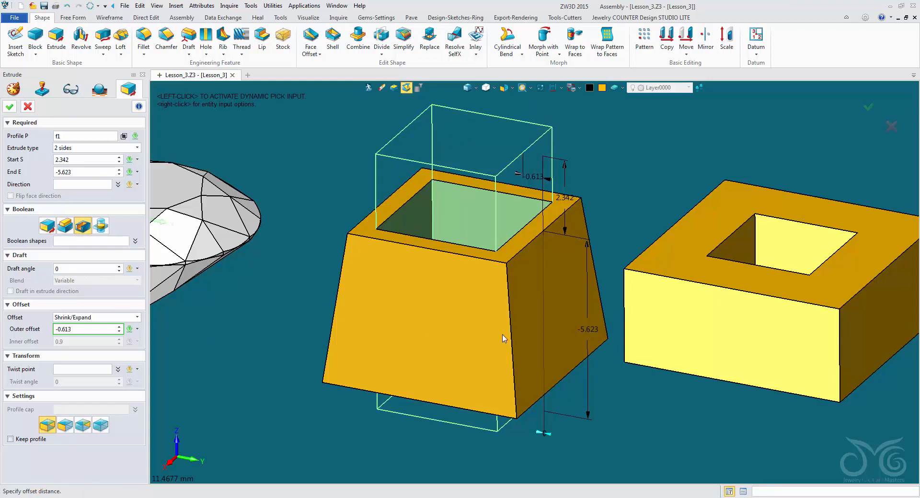
pyautogui.click(91, 241)
pyautogui.click(391, 320)
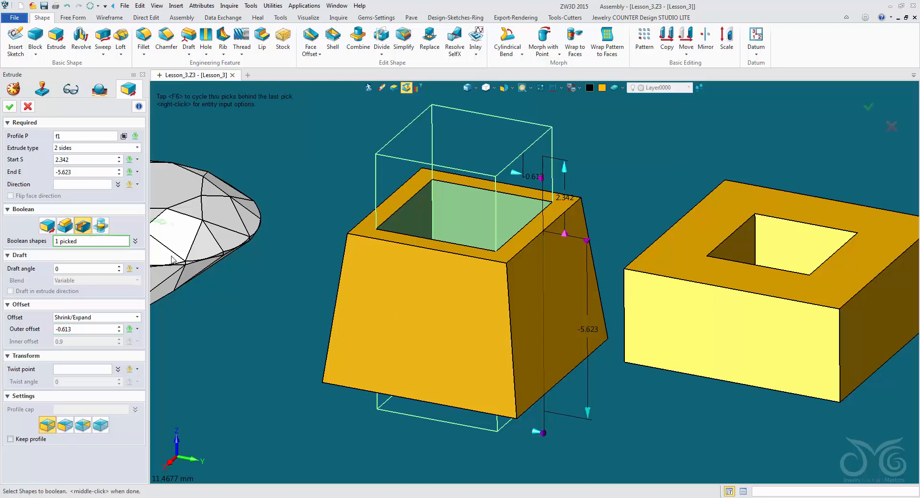
pyautogui.click(8, 108)
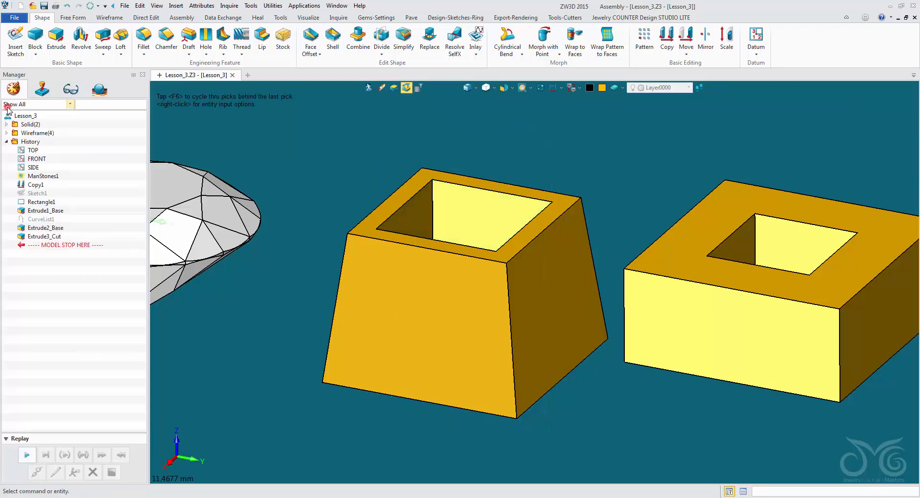
# - Start another extrusion with picking filtered to edges, using the tapered block's outer top edge facing the hollow block as profile
pyautogui.moveTo(314, 185)
pyautogui.mouseDown(button='middle')
pyautogui.moveTo(318, 223)
pyautogui.moveTo(321, 187)
pyautogui.mouseUp(button='middle')
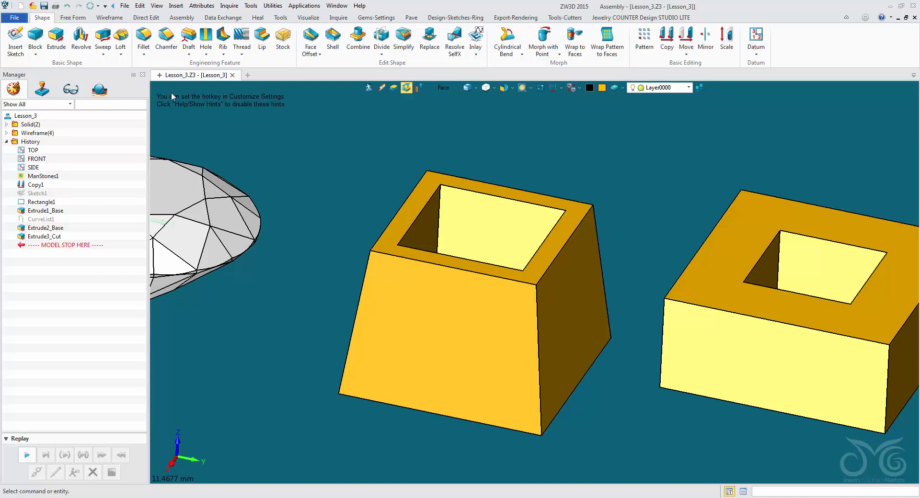
pyautogui.click(56, 36)
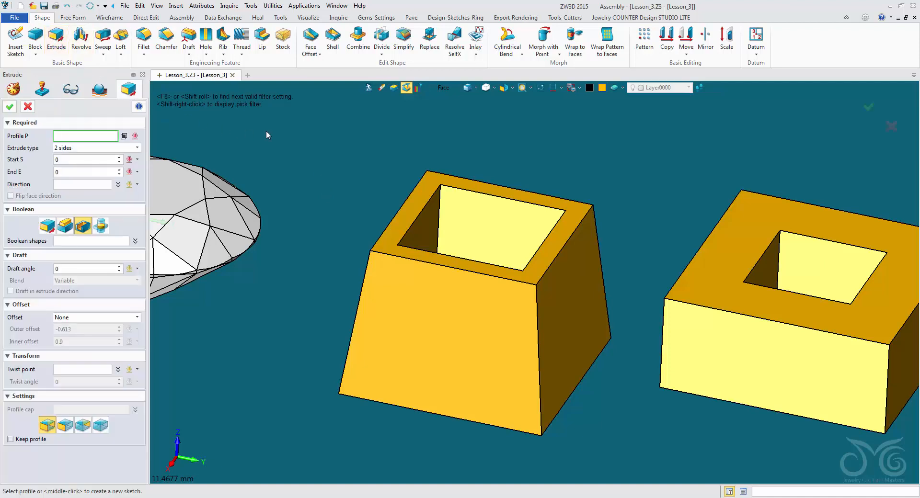
pyautogui.click(441, 89)
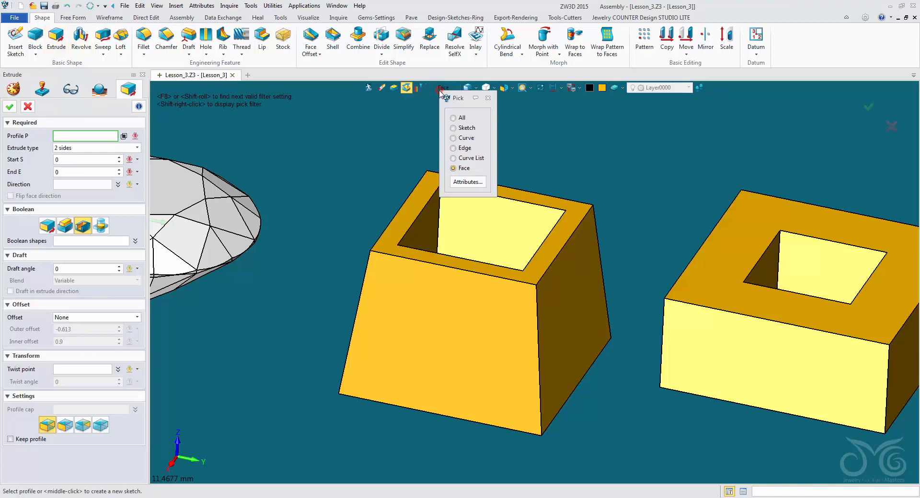
pyautogui.click(464, 148)
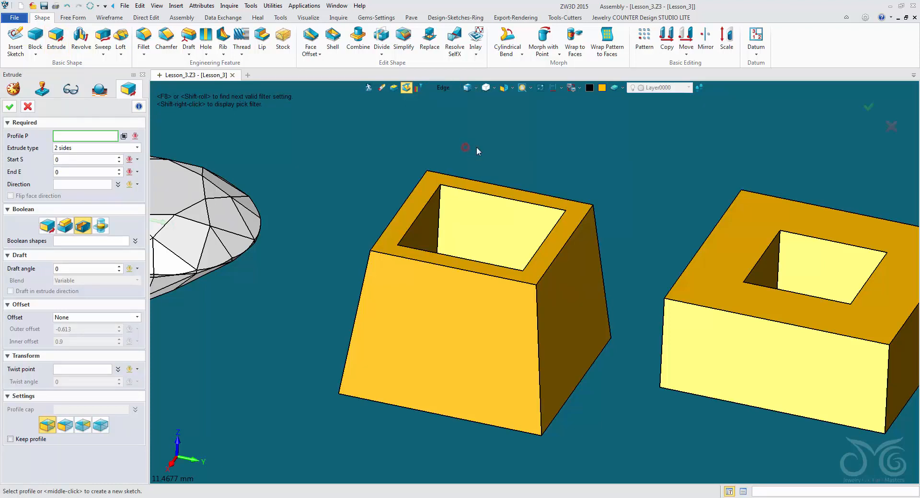
pyautogui.click(570, 238)
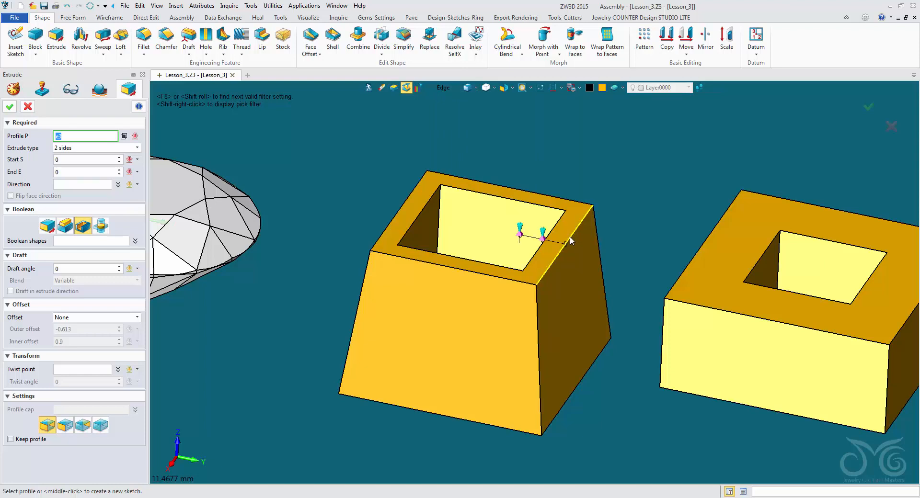
pyautogui.middleClick(570, 237)
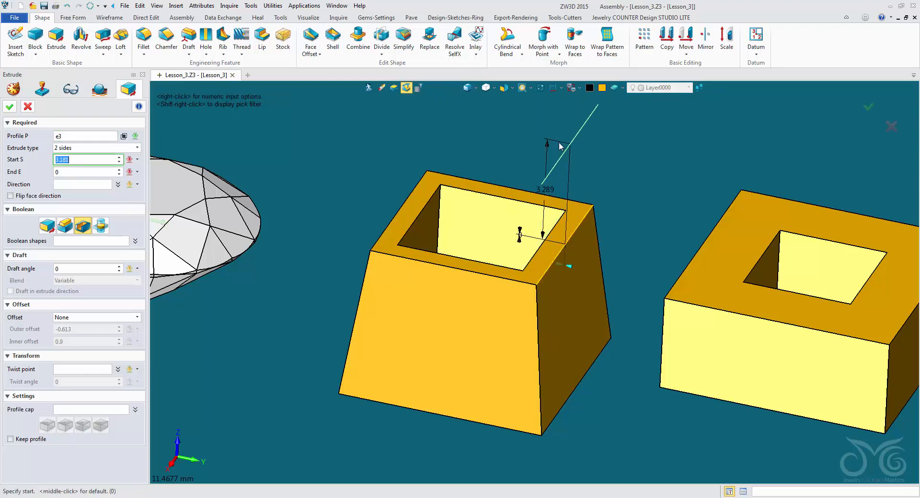
# - Make the edge extrusion a one-sided base shape with an end distance of about 3.142 and a draft angle of -20
pyautogui.click(132, 147)
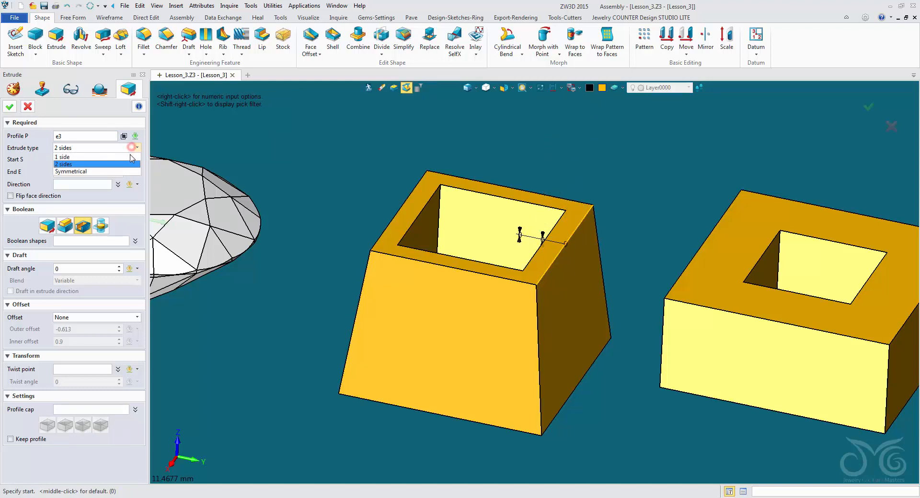
pyautogui.click(130, 157)
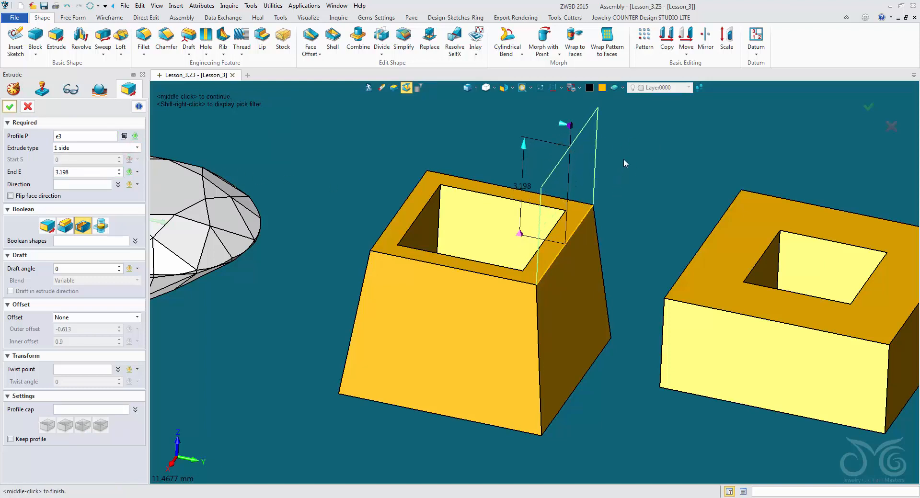
pyautogui.scroll(2, 624, 163)
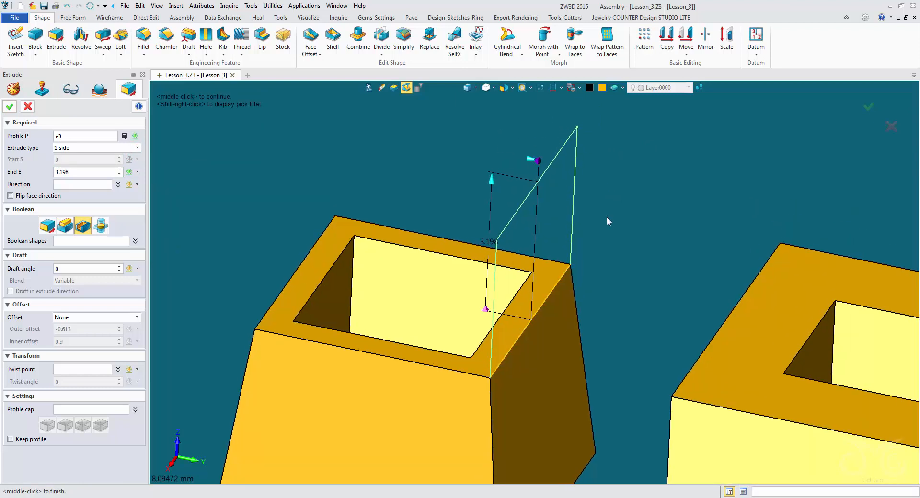
pyautogui.click(51, 231)
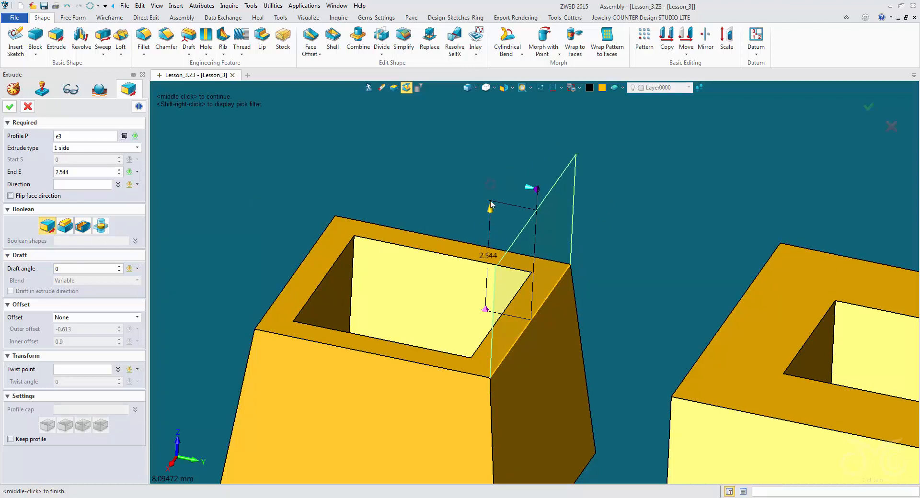
pyautogui.moveTo(530, 165); pyautogui.dragTo(596, 163)
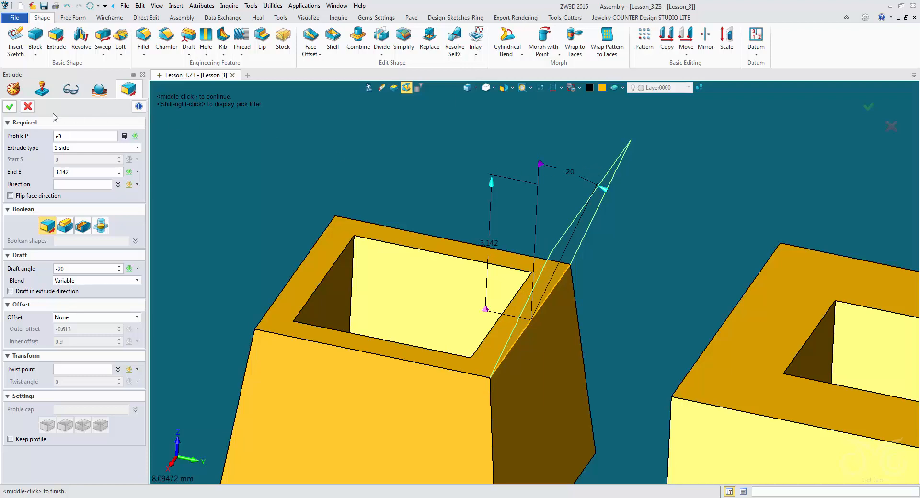
# - Finish the drafted edge extrusion and examine the resulting surface from its front and back sides
pyautogui.click(10, 106)
pyautogui.scroll(-3, 649, 334)
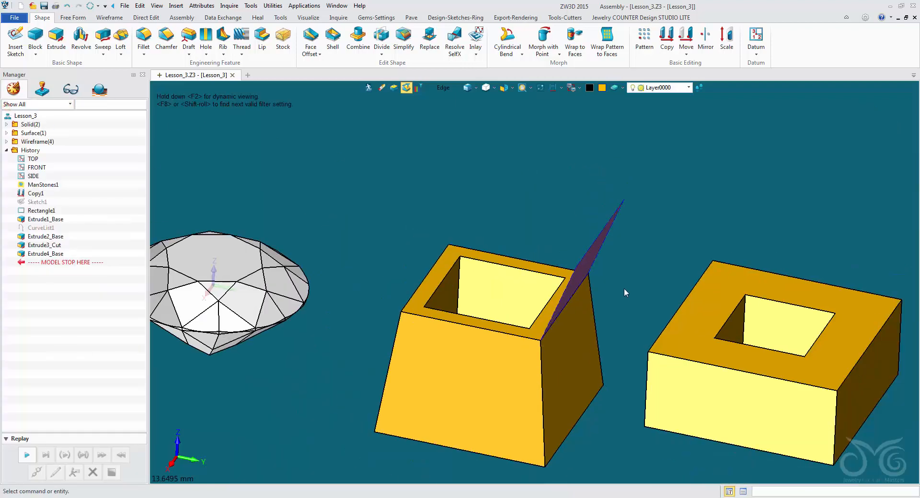
pyautogui.moveTo(626, 240); pyautogui.dragTo(665, 291, button='middle')
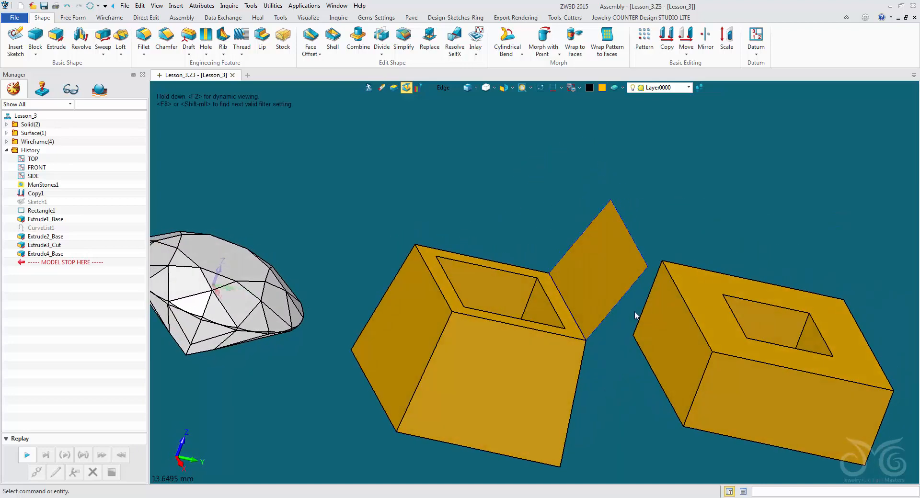
pyautogui.moveTo(611, 389); pyautogui.dragTo(529, 308, button='middle')
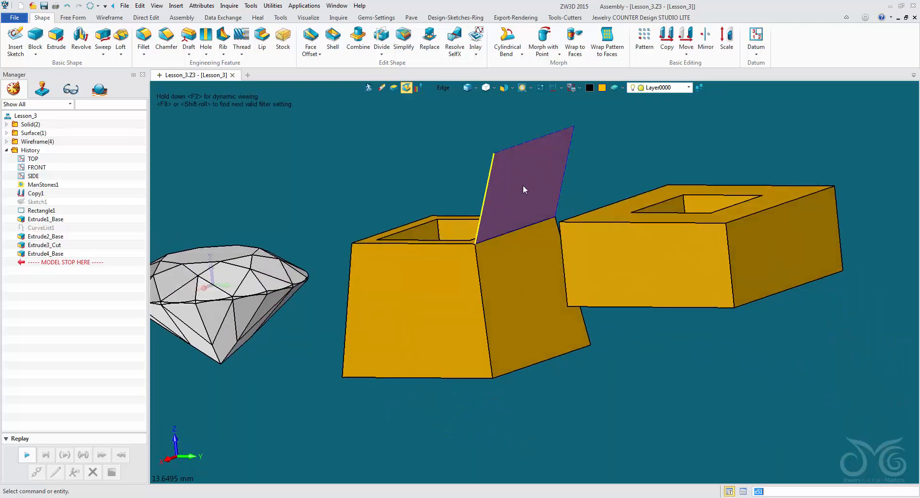
pyautogui.moveTo(430, 174); pyautogui.dragTo(487, 189, button='middle')
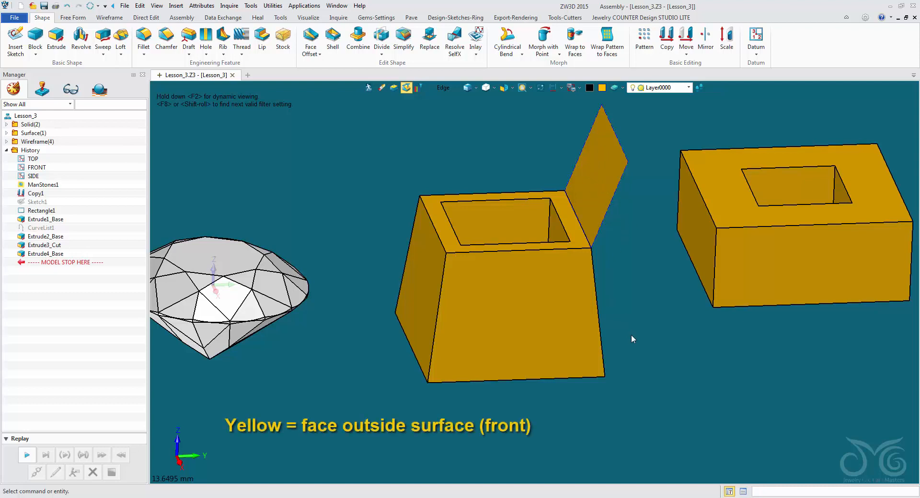
pyautogui.moveTo(631, 334)
pyautogui.mouseDown(button='middle')
pyautogui.moveTo(632, 344)
pyautogui.moveTo(593, 295)
pyautogui.mouseUp(button='middle')
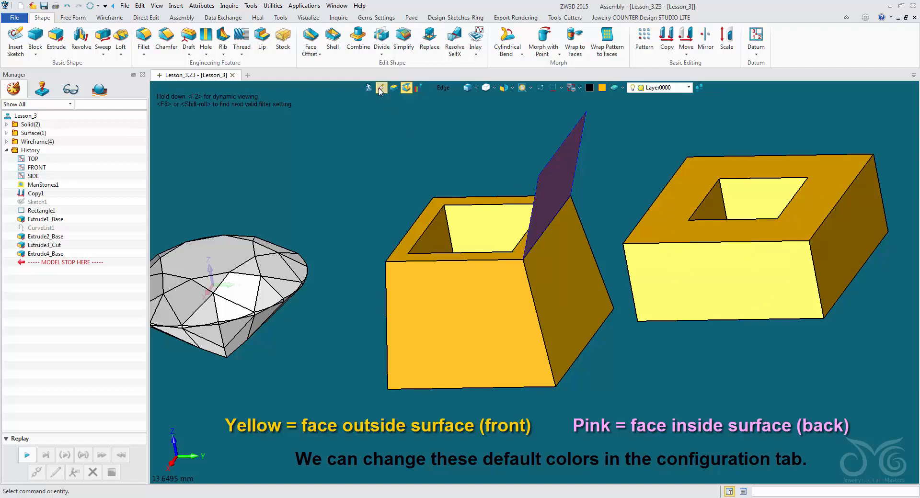
# - Erase the front side face of the hollow block to expose its inside surfaces, and undo the erasure
pyautogui.press('Delete')
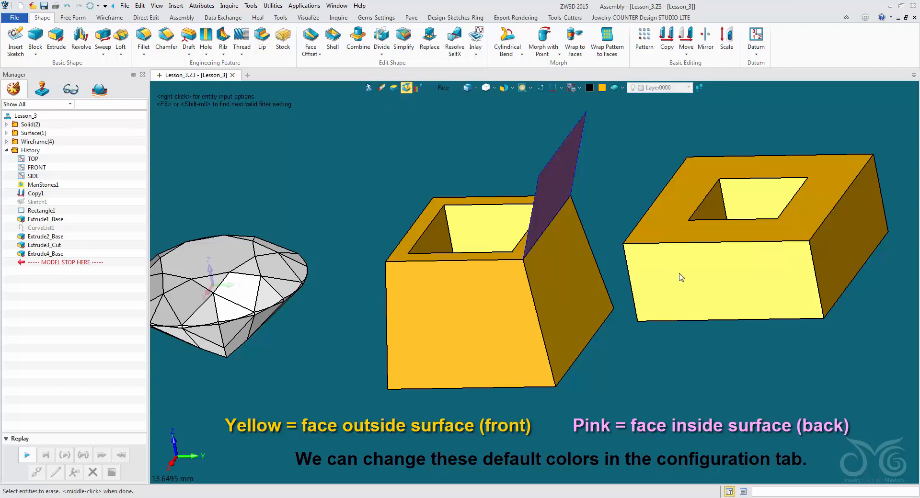
pyautogui.click(683, 277)
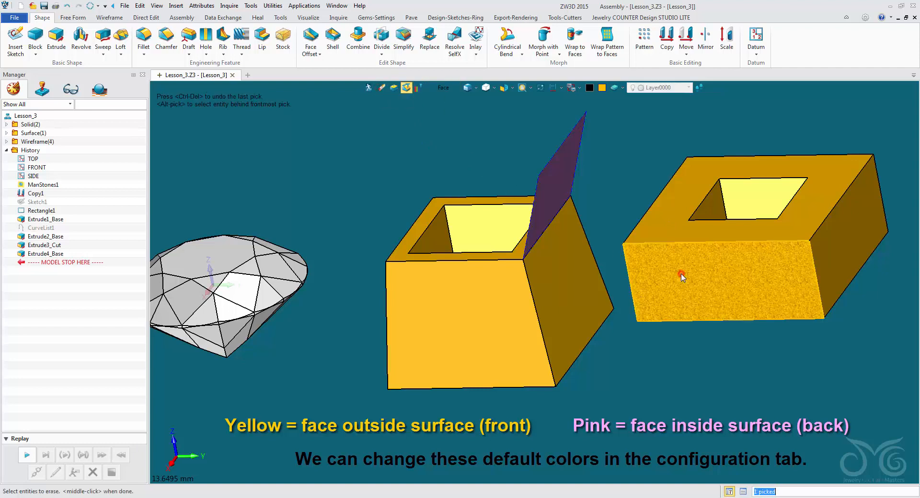
pyautogui.middleClick(617, 211)
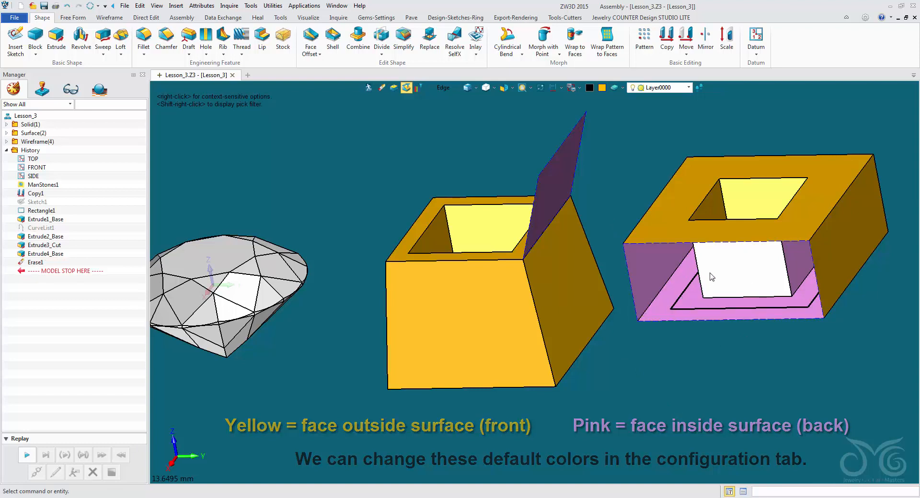
pyautogui.moveTo(655, 291); pyautogui.dragTo(677, 292, button='middle')
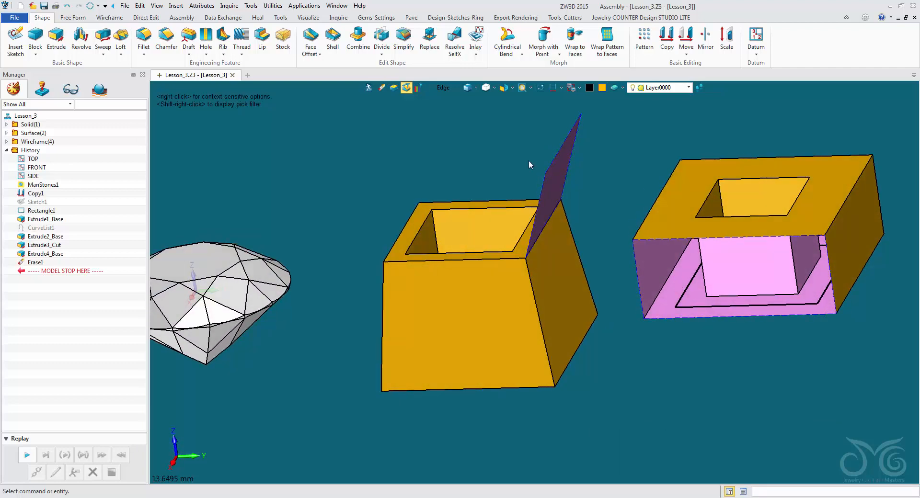
pyautogui.click(66, 7)
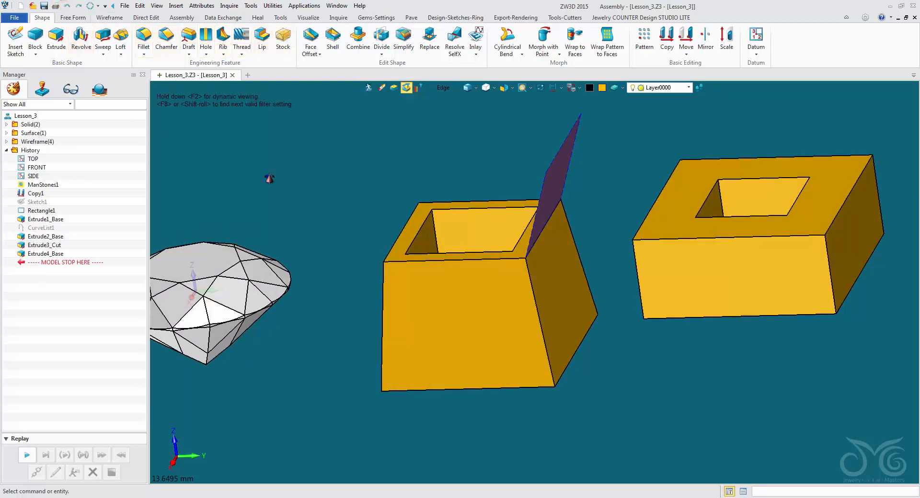
pyautogui.moveTo(269, 178); pyautogui.dragTo(287, 189, button='middle')
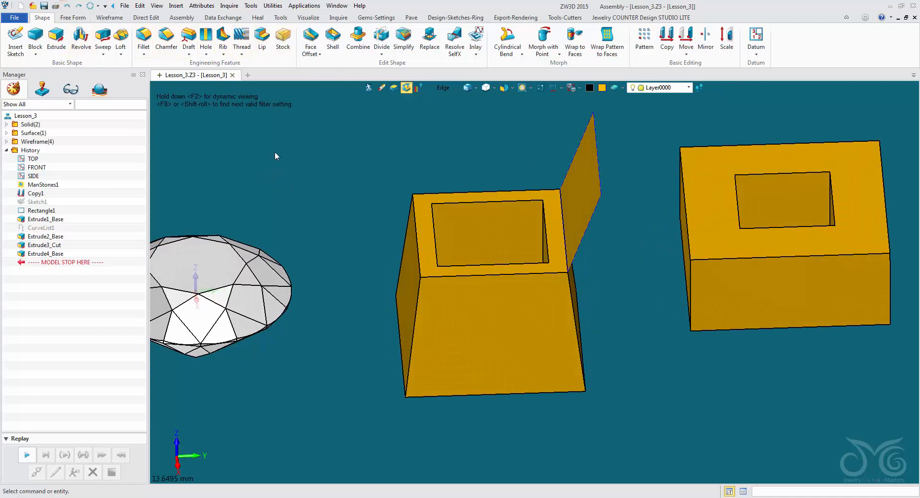
# - Start a one-sided extrusion from the tapered block's outer top edge facing the diamond, with an end distance of about 2.829
pyautogui.click(56, 36)
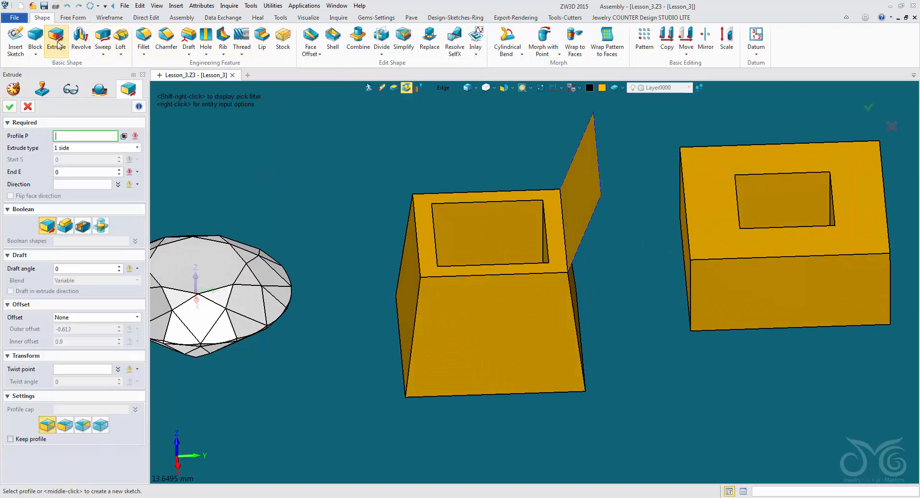
pyautogui.click(416, 245)
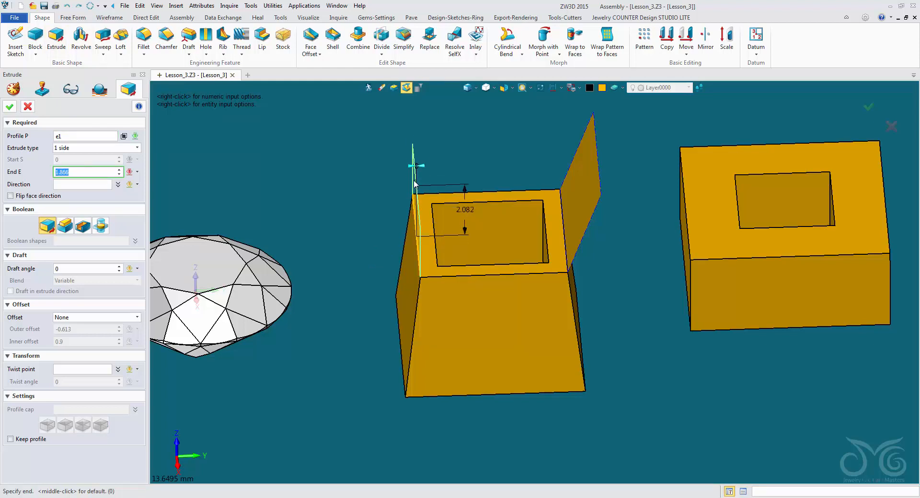
pyautogui.click(391, 174)
pyautogui.moveTo(329, 202); pyautogui.dragTo(317, 197, button='right')
# - Apply a Shrink/Expand offset with an outer offset of -0.913 to the edge extrusion
pyautogui.click(118, 318)
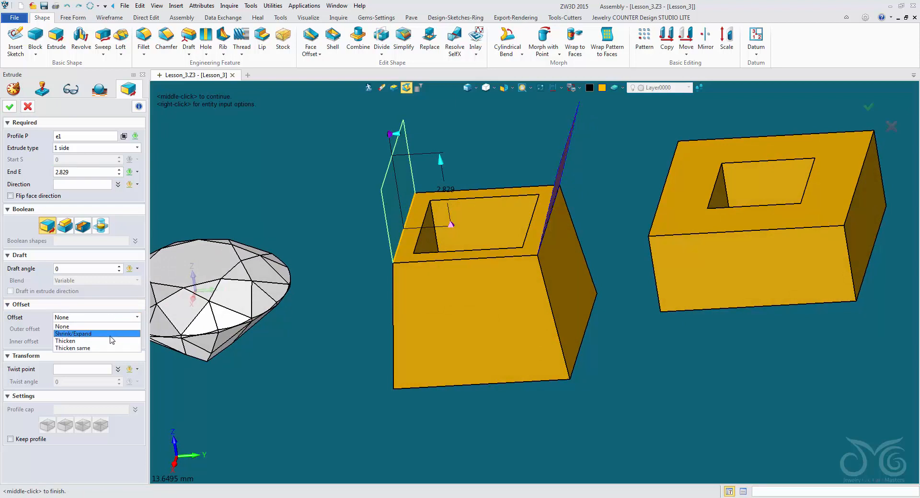
pyautogui.click(111, 337)
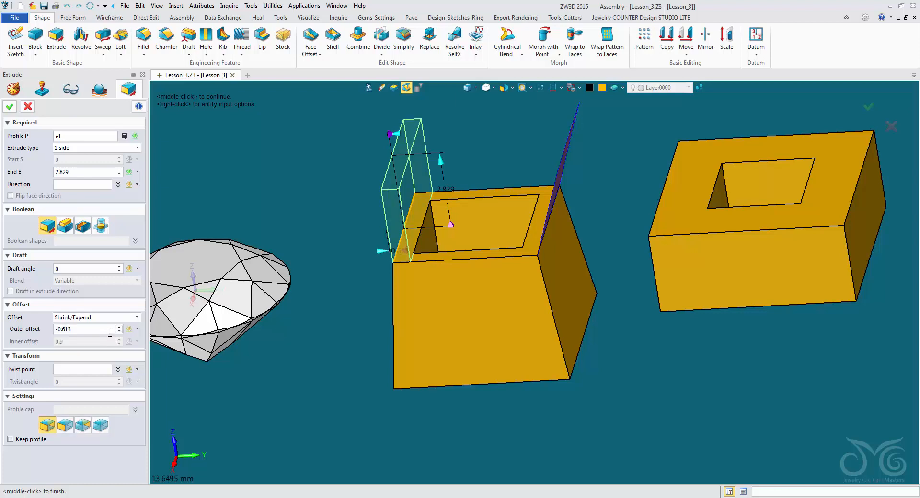
pyautogui.click(101, 329)
pyautogui.write('-0.713')
pyautogui.press('Return')
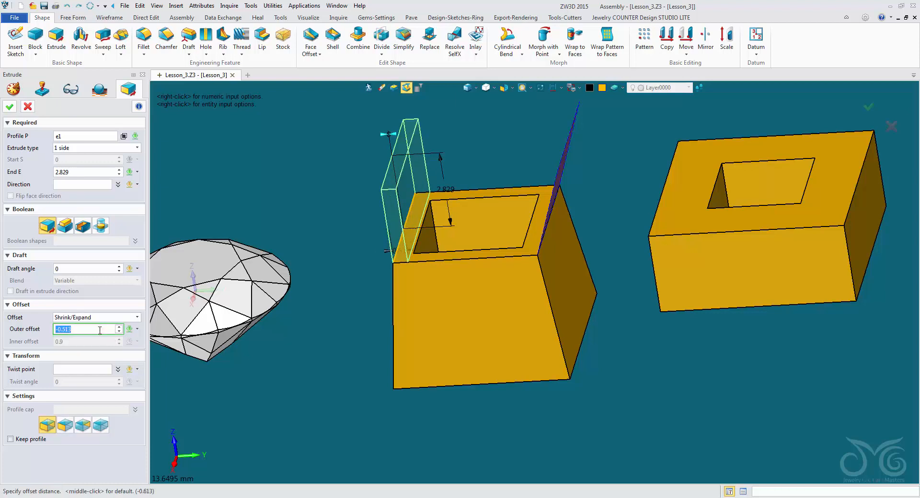
pyautogui.scroll(-2, 100, 331)
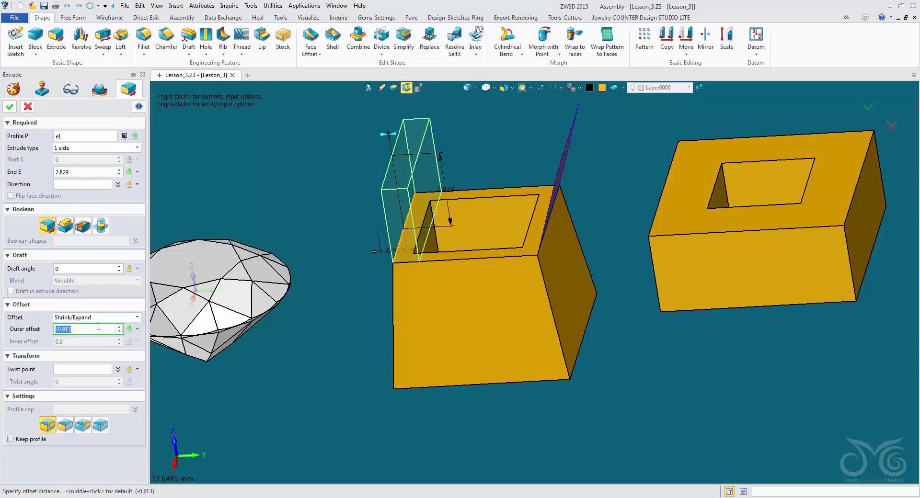
# - Set the extrusion's draft angle to -13 and create it as a separate base solid
pyautogui.click(96, 268)
pyautogui.scroll(-6, 94, 268)
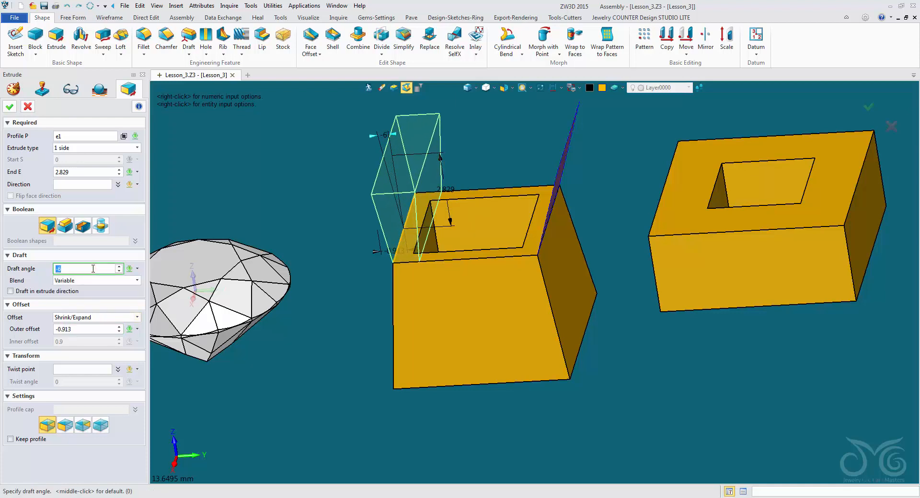
pyautogui.scroll(-7, 93, 268)
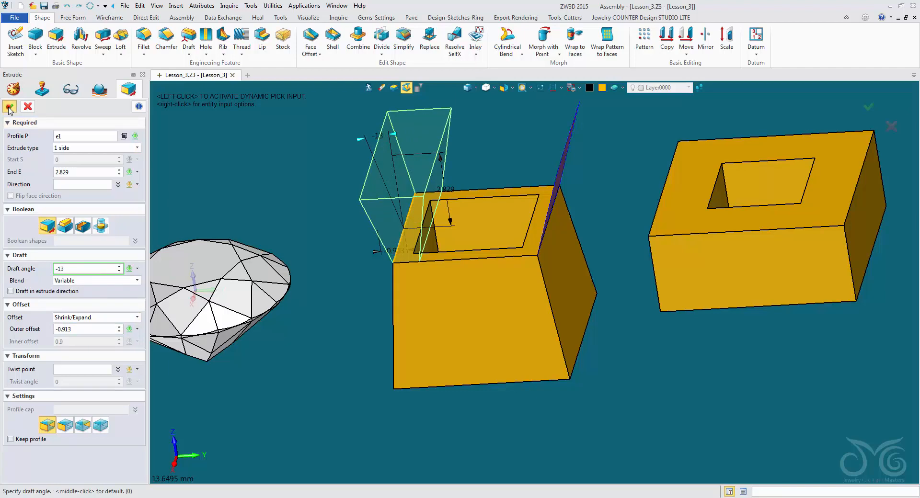
pyautogui.click(10, 107)
pyautogui.moveTo(336, 327); pyautogui.dragTo(334, 351, button='middle')
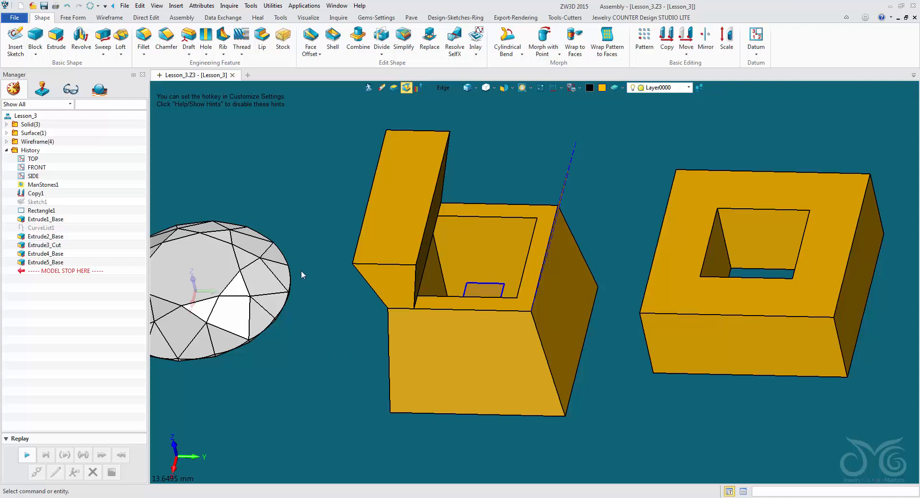
pyautogui.moveTo(301, 270); pyautogui.dragTo(409, 269, button='middle')
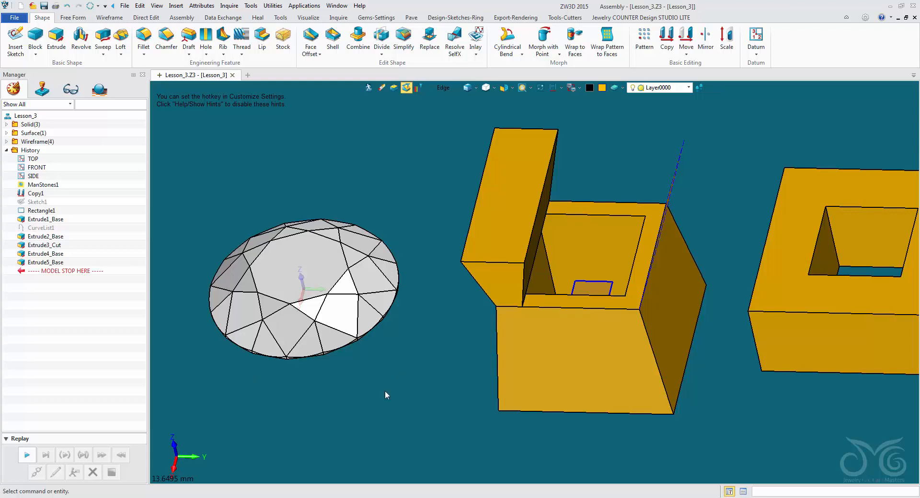
# - Roll the model history back to just after ManStones1 and delete all the features from Copy1 to Extrude5_Base
pyautogui.scroll(-2, 375, 389)
pyautogui.moveTo(381, 380); pyautogui.dragTo(391, 357, button='middle')
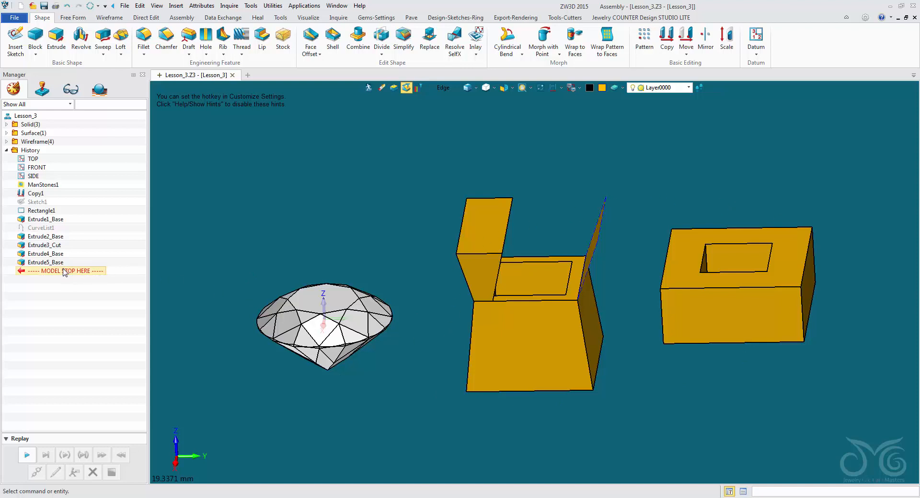
pyautogui.moveTo(64, 272); pyautogui.dragTo(86, 189)
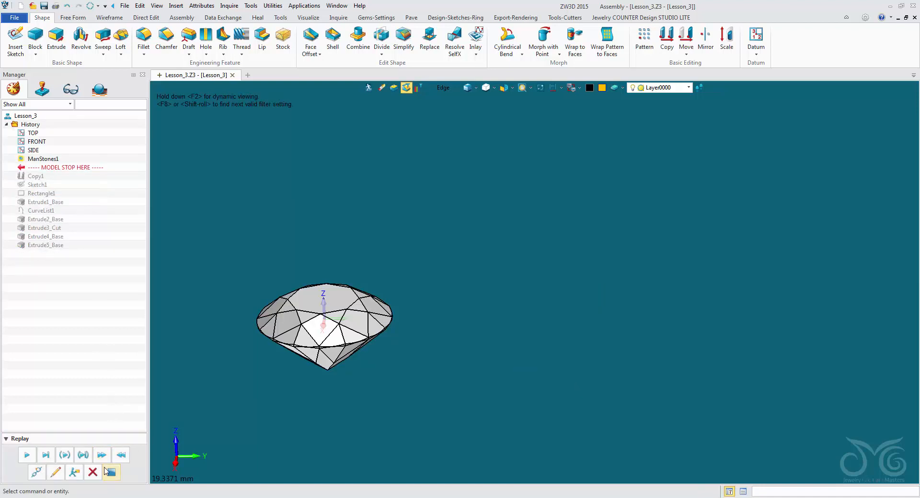
pyautogui.moveTo(93, 292); pyautogui.dragTo(38, 179)
pyautogui.rightClick(37, 180)
pyautogui.click(47, 189)
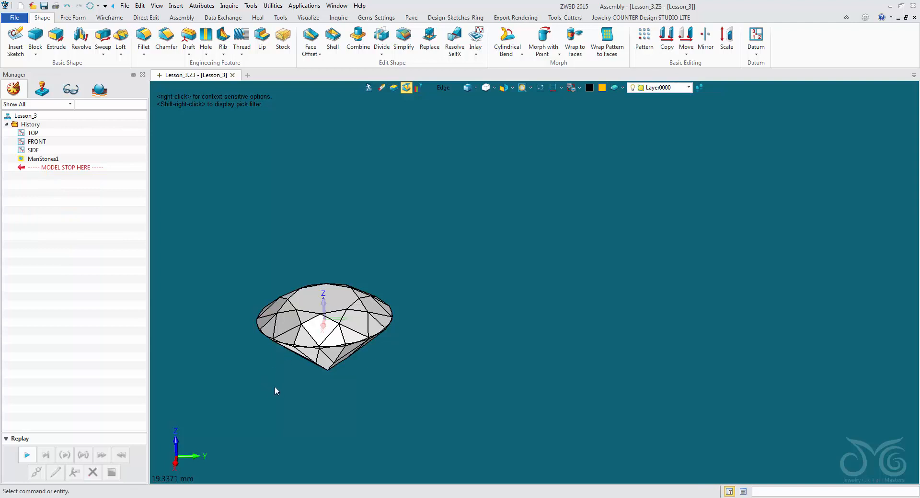
# - Set the pick filter to Component and blank the diamond
pyautogui.moveTo(234, 378); pyautogui.dragTo(413, 369, button='middle')
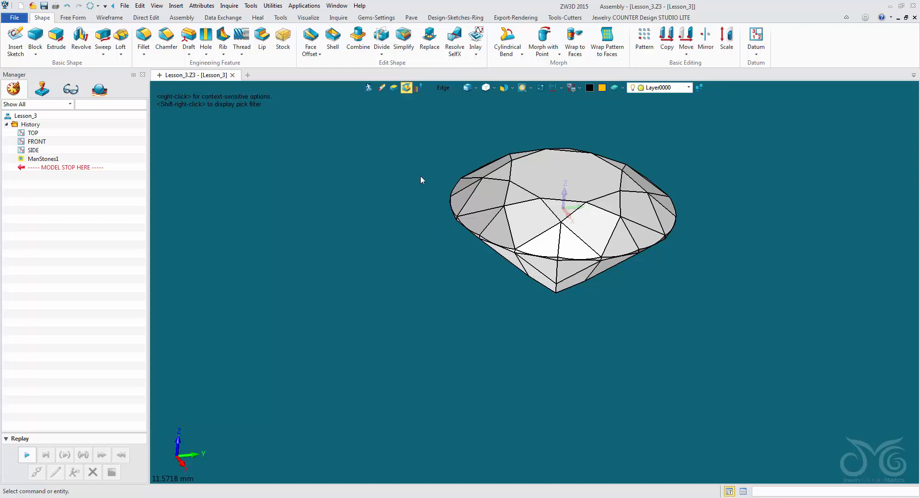
pyautogui.moveTo(571, 120); pyautogui.dragTo(551, 143, button='middle')
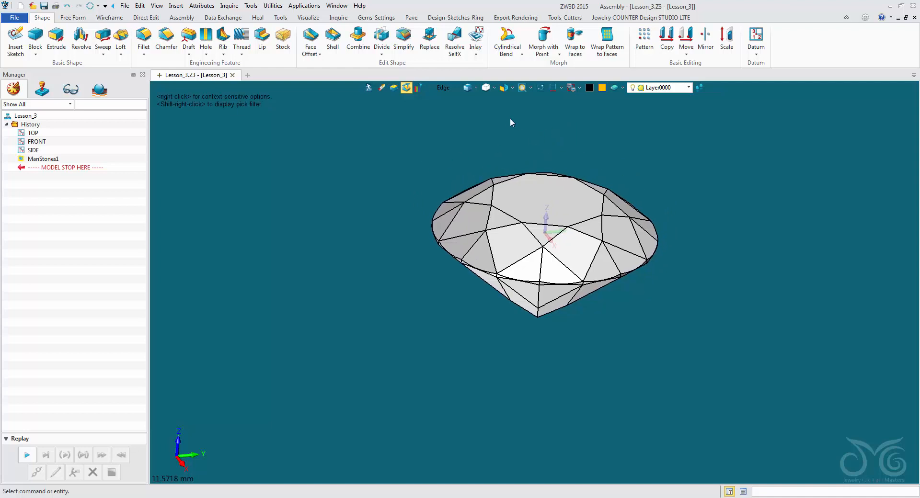
pyautogui.click(450, 91)
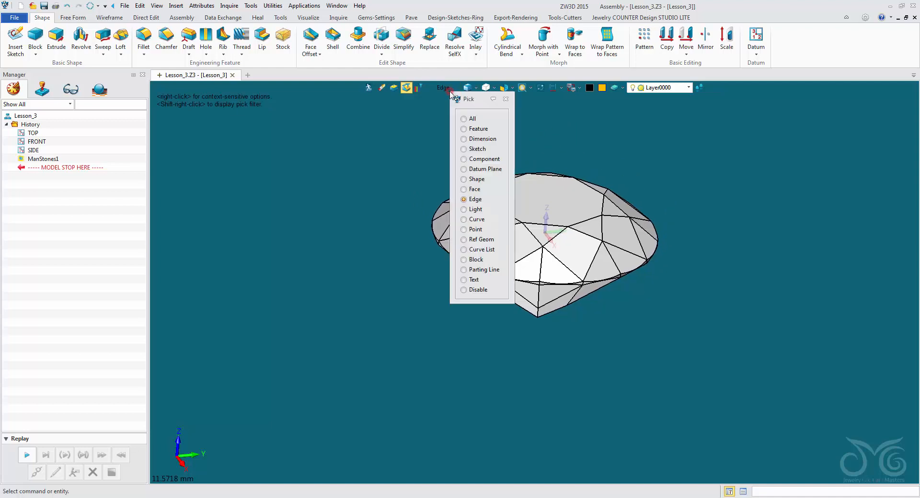
pyautogui.click(464, 160)
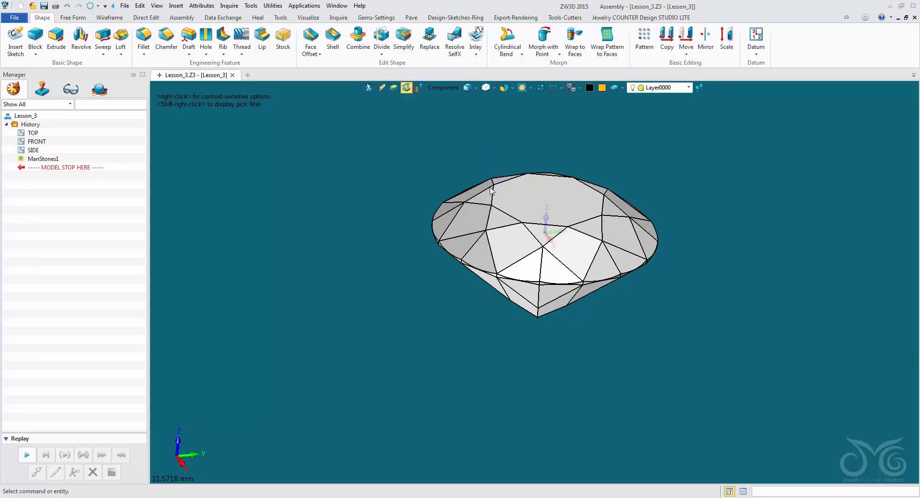
pyautogui.rightClick(532, 187)
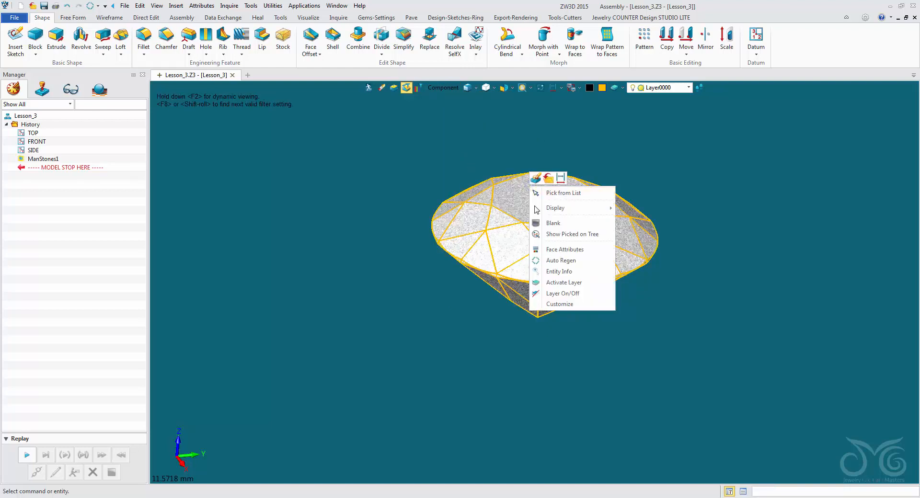
pyautogui.click(552, 223)
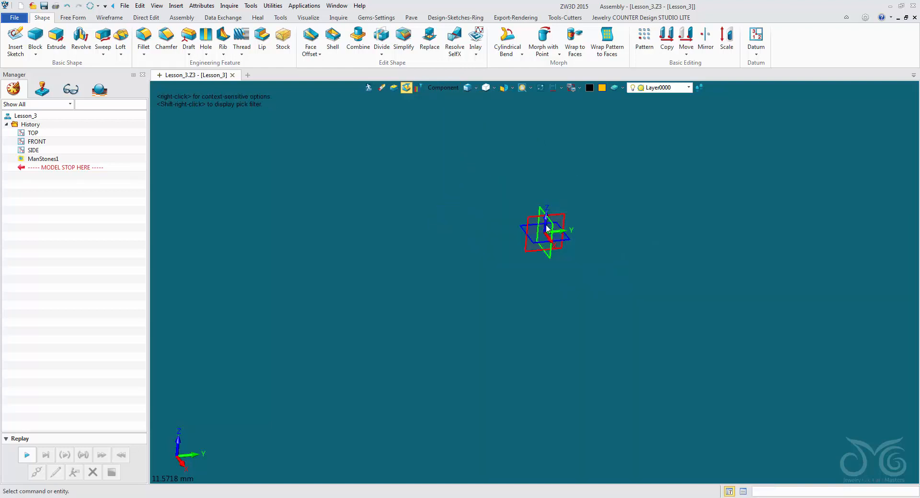
pyautogui.moveTo(611, 145); pyautogui.dragTo(595, 173, button='middle')
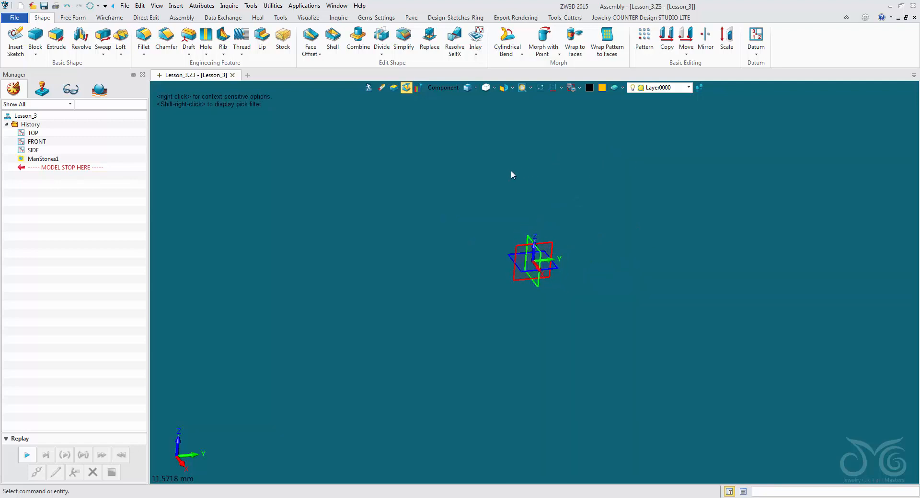
# - Look through the list of layers and unblank all hidden entities
pyautogui.click(689, 88)
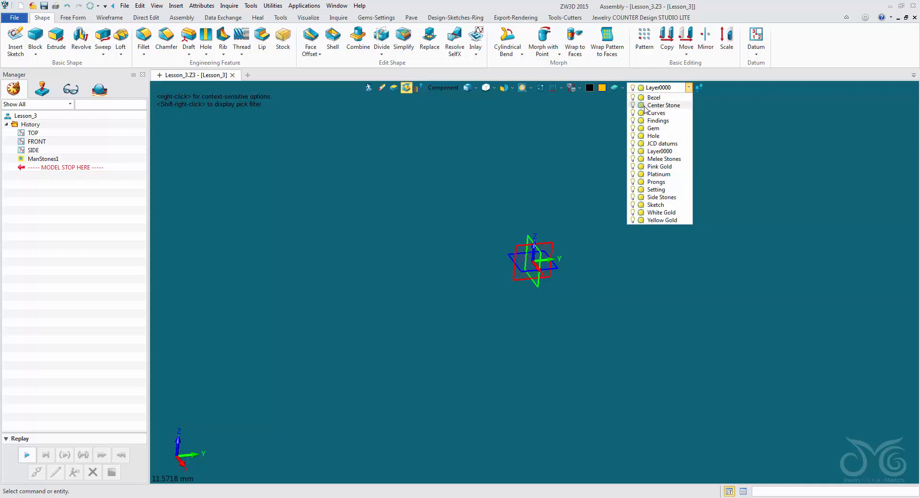
pyautogui.click(572, 120)
pyautogui.rightClick(572, 121)
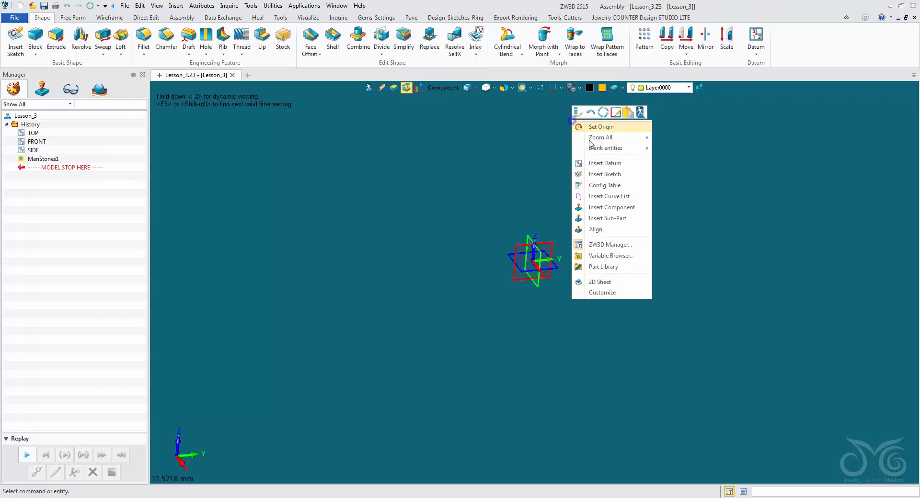
pyautogui.moveTo(612, 154)
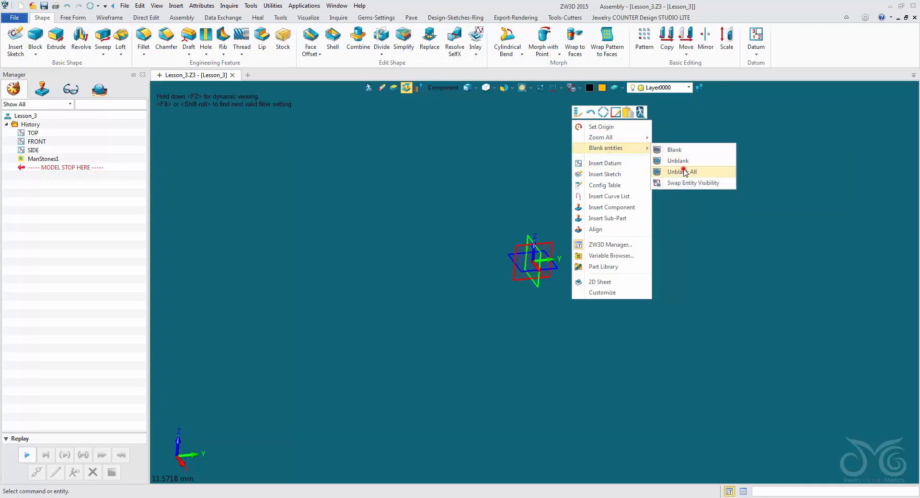
pyautogui.click(682, 171)
# - Hide the diamond by turning off the visibility of the Center Stone layer
pyautogui.click(689, 88)
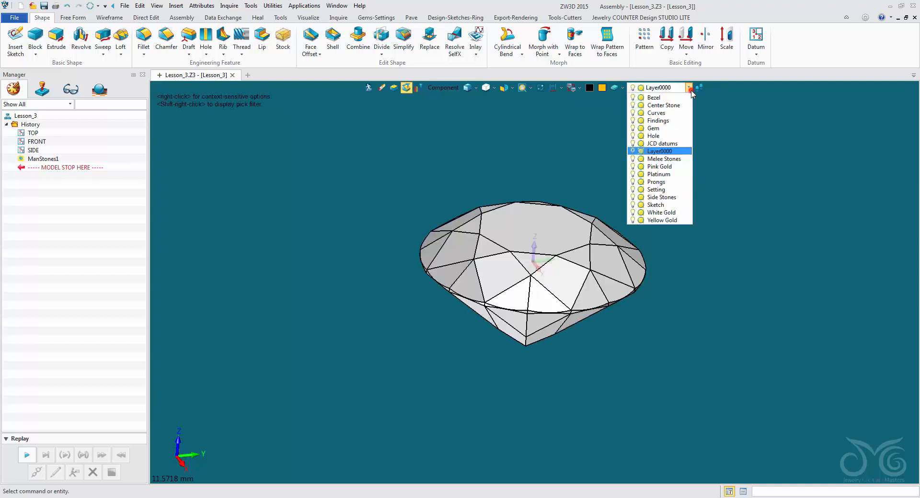
pyautogui.click(633, 105)
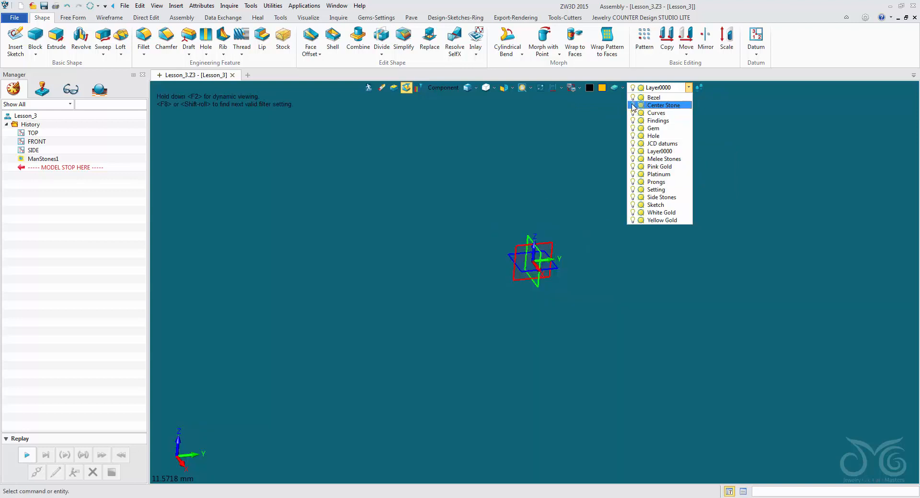
pyautogui.click(500, 126)
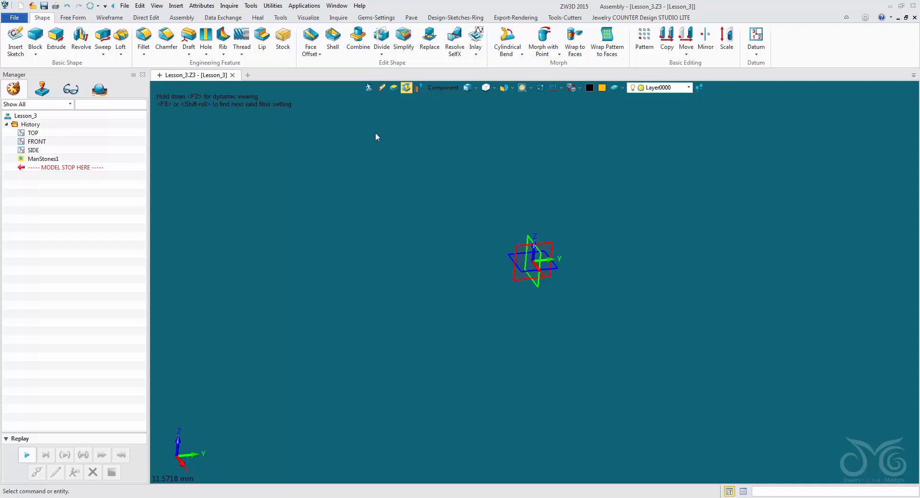
# - Draw a wireframe circle of diameter 6.5 centred on the origin and turn the Center Stone layer back on
pyautogui.click(111, 18)
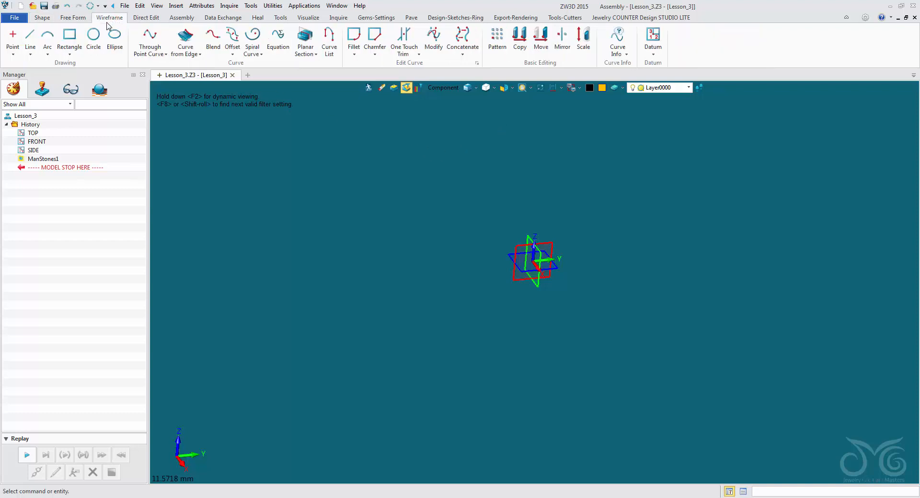
pyautogui.click(93, 36)
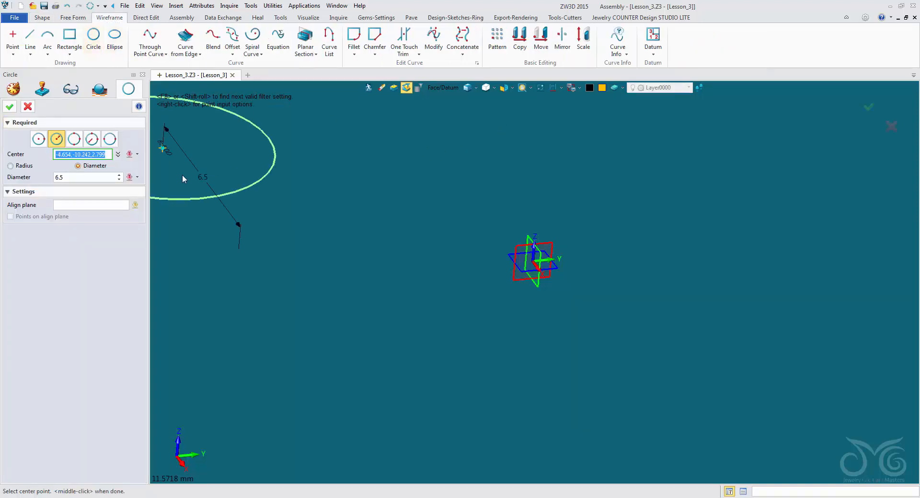
pyautogui.click(520, 263)
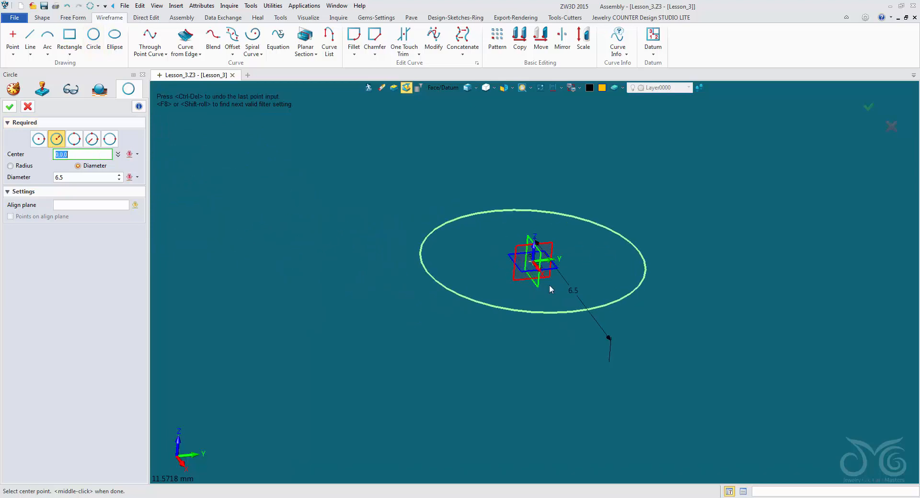
pyautogui.click(86, 178)
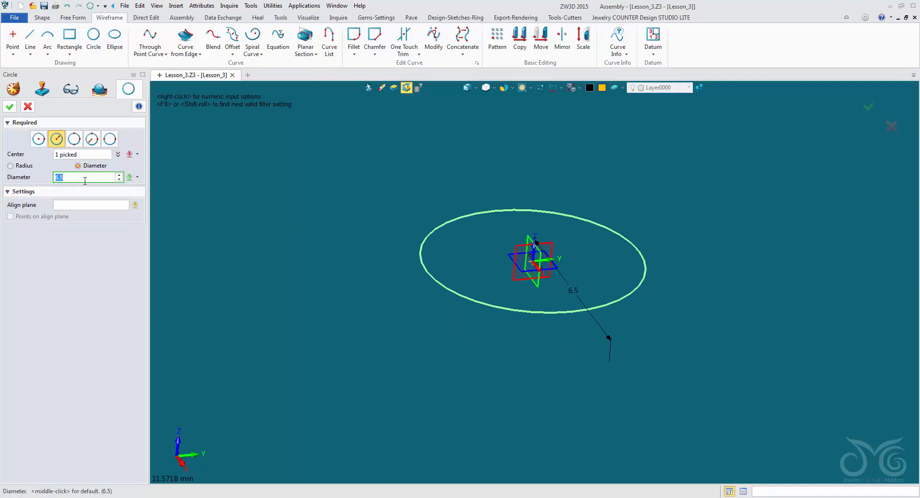
pyautogui.click(9, 107)
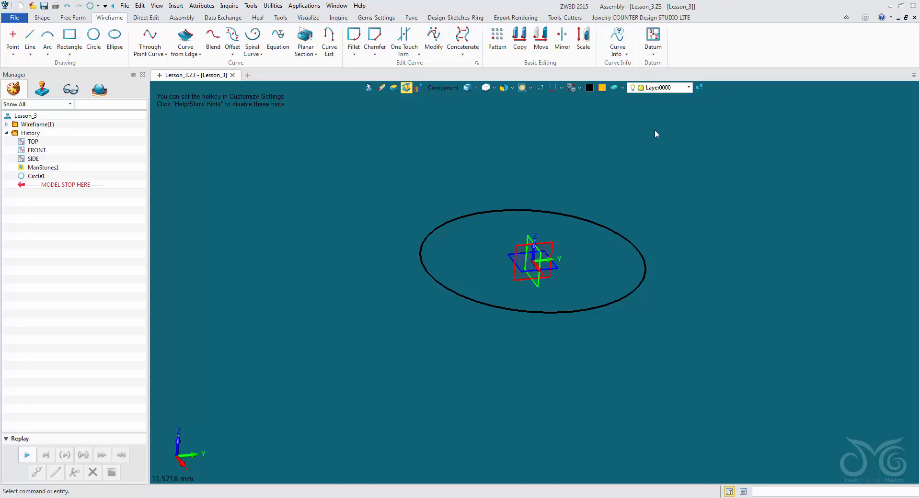
pyautogui.click(689, 87)
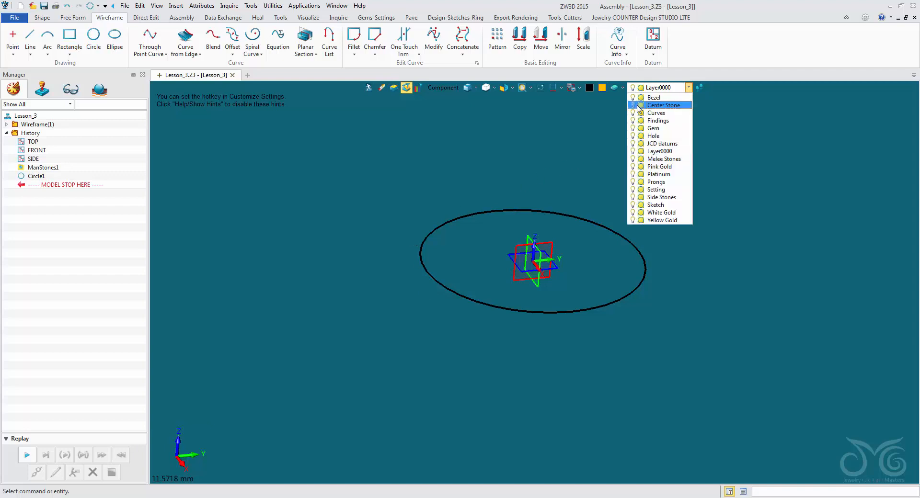
pyautogui.click(446, 156)
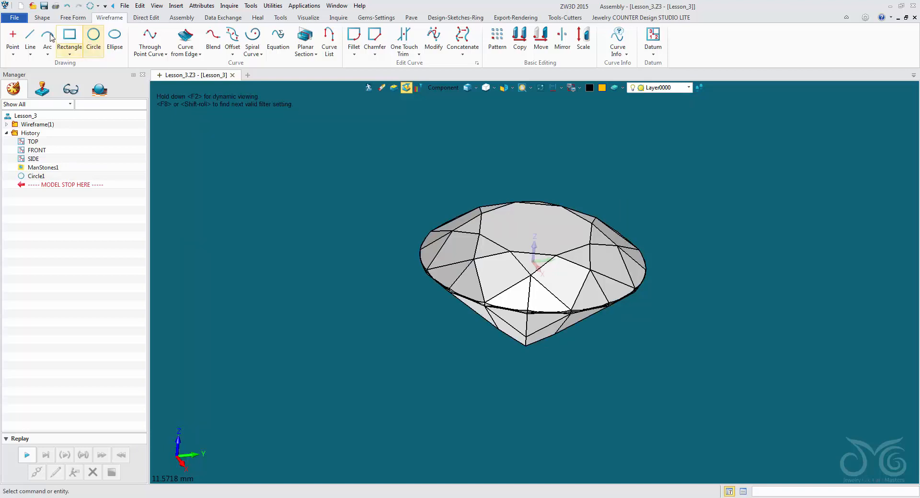
# - Start an Extrude from the circle around the diamond's girdle, using the Curve pick filter and the 2 sides extrude type
pyautogui.click(42, 17)
pyautogui.click(55, 36)
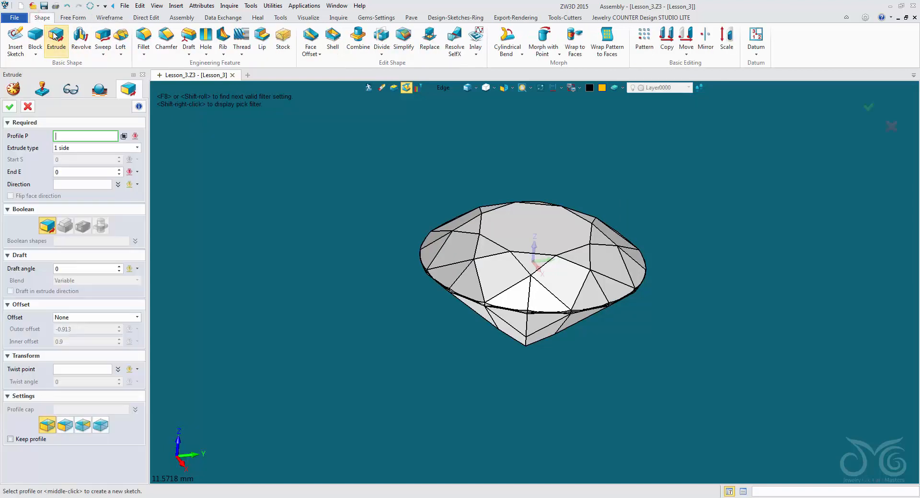
pyautogui.click(445, 88)
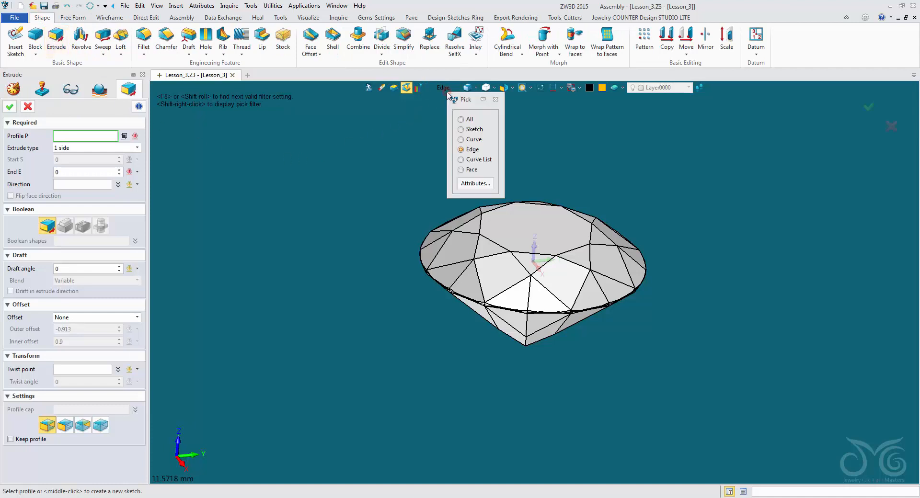
pyautogui.click(466, 138)
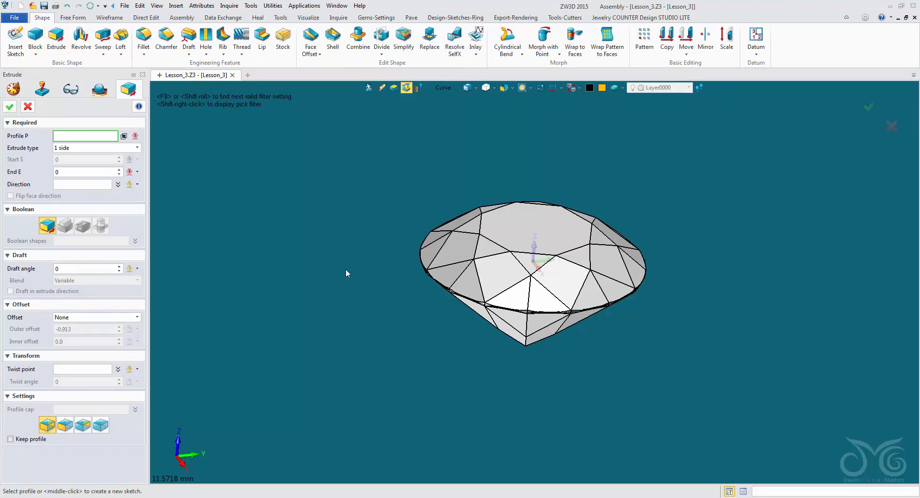
pyautogui.click(433, 286)
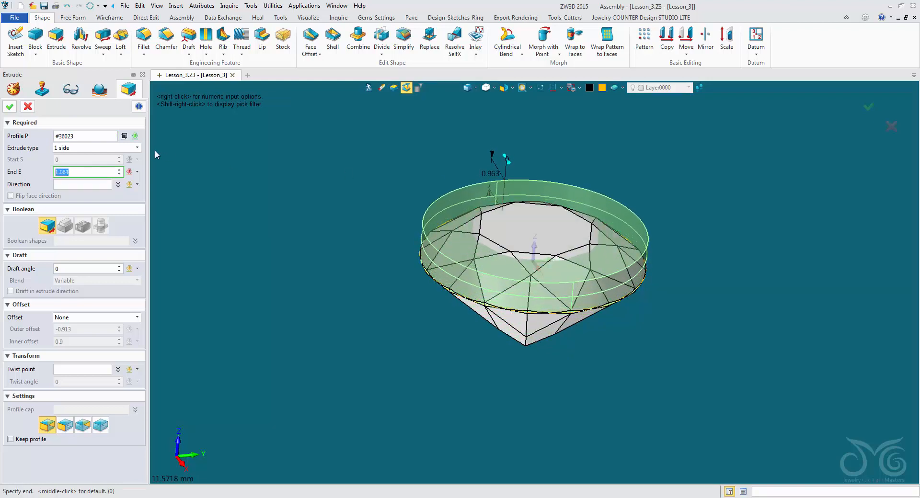
pyautogui.click(137, 147)
pyautogui.click(119, 164)
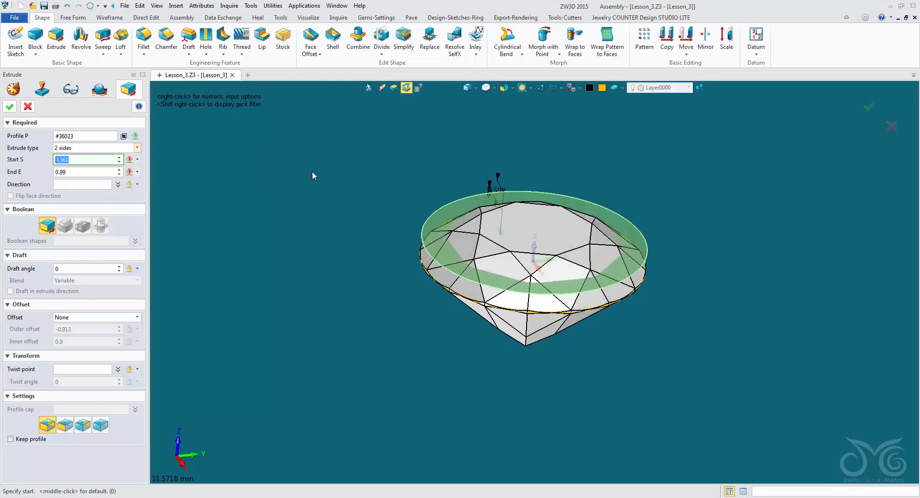
# - In the front view, set the extrusion's start to about 0.93, just below the diamond's table, and its end to -4
pyautogui.click(512, 88)
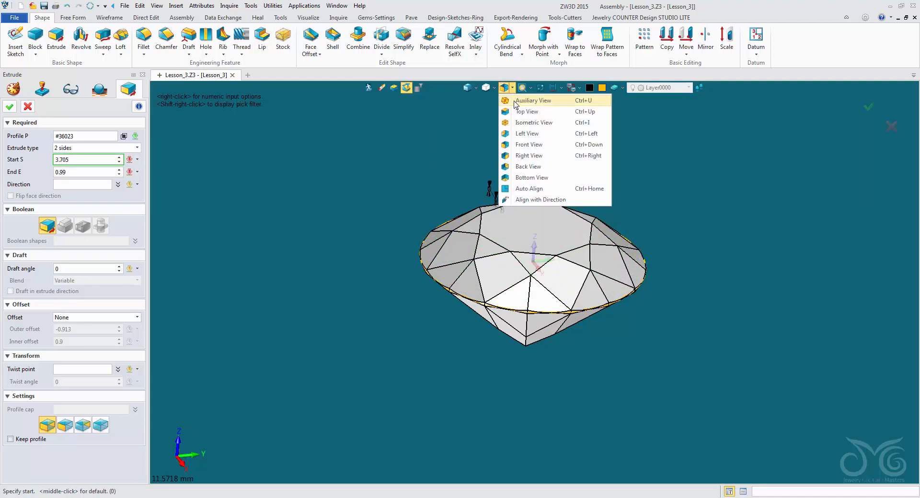
pyautogui.click(527, 147)
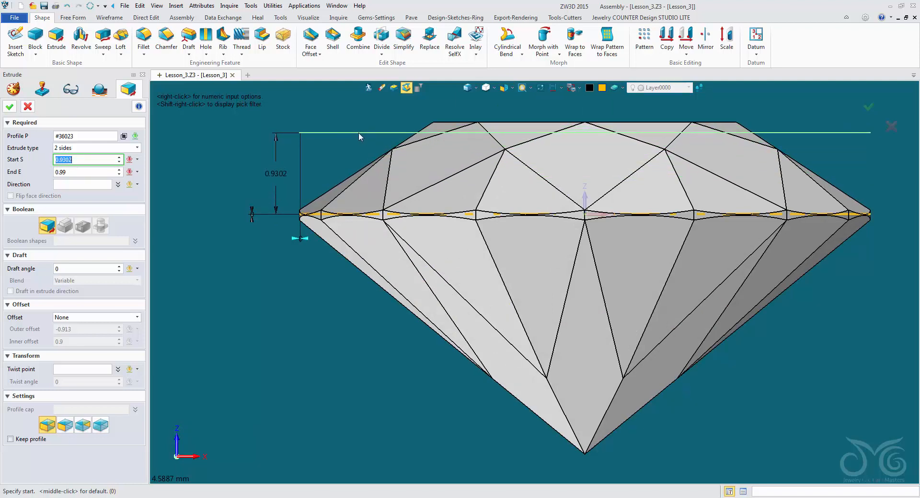
pyautogui.click(358, 133)
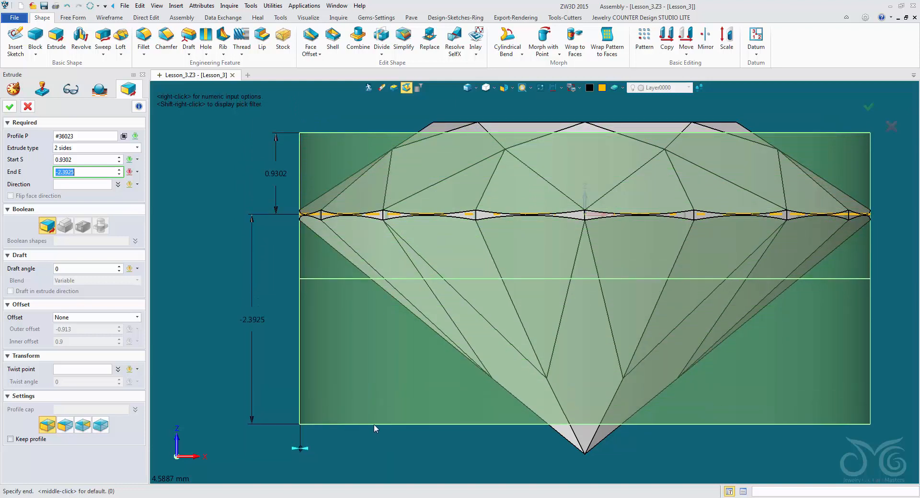
pyautogui.moveTo(374, 424); pyautogui.dragTo(385, 385, button='middle')
pyautogui.scroll(-1, 369, 396)
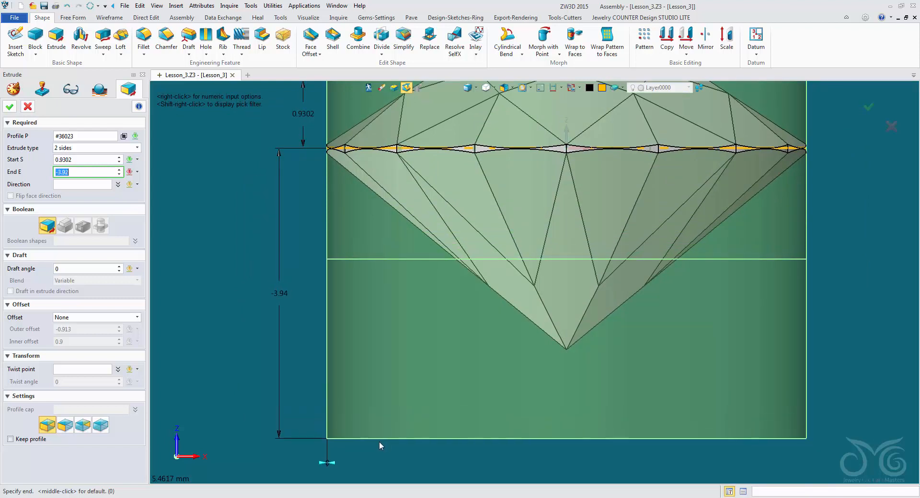
pyautogui.click(378, 441)
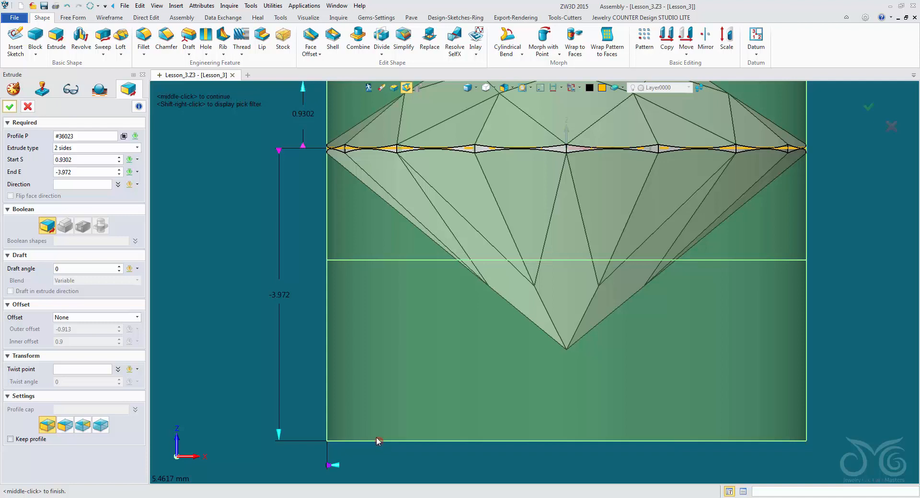
pyautogui.click(286, 295)
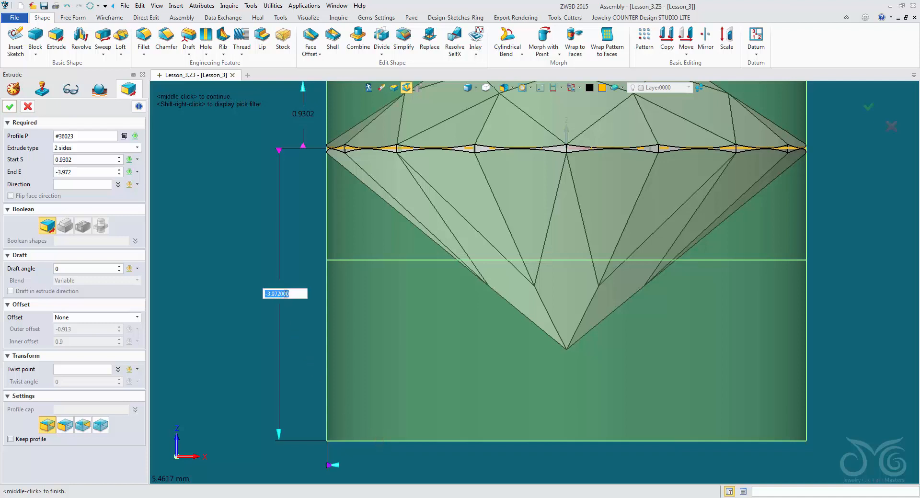
pyautogui.write('-4')
pyautogui.press('Return')
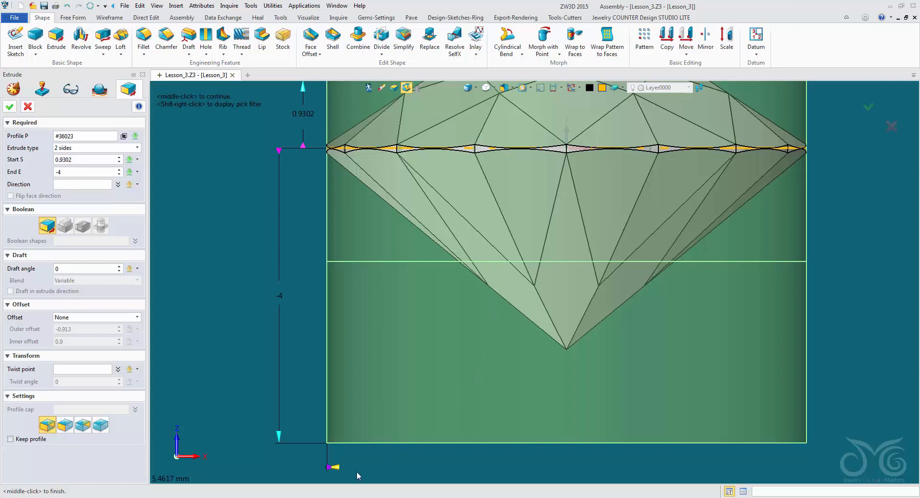
# - Taper the extrusion around the diamond with a draft angle of 10
pyautogui.moveTo(335, 468); pyautogui.dragTo(415, 478)
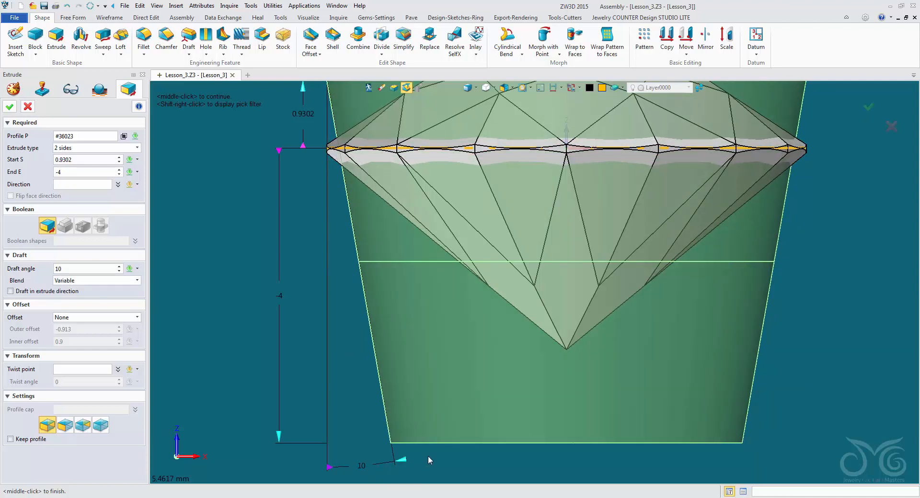
pyautogui.scroll(-1, 428, 456)
pyautogui.moveTo(420, 470); pyautogui.dragTo(352, 442, button='middle')
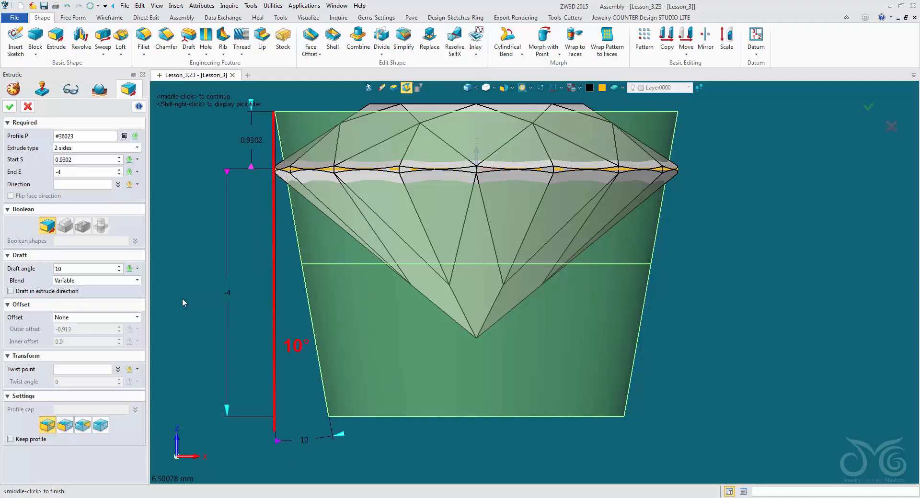
# - Expand the extrusion with a Shrink/Expand offset of 1 and create it as a base solid
pyautogui.click(128, 318)
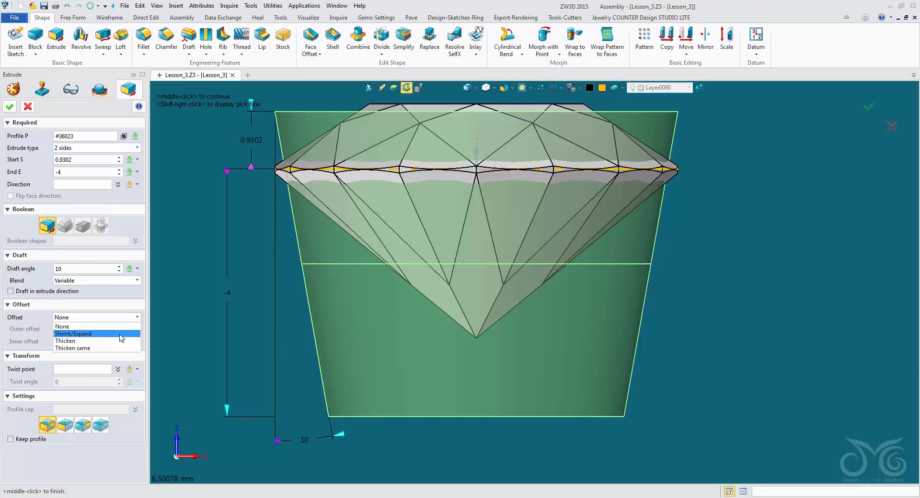
pyautogui.click(120, 334)
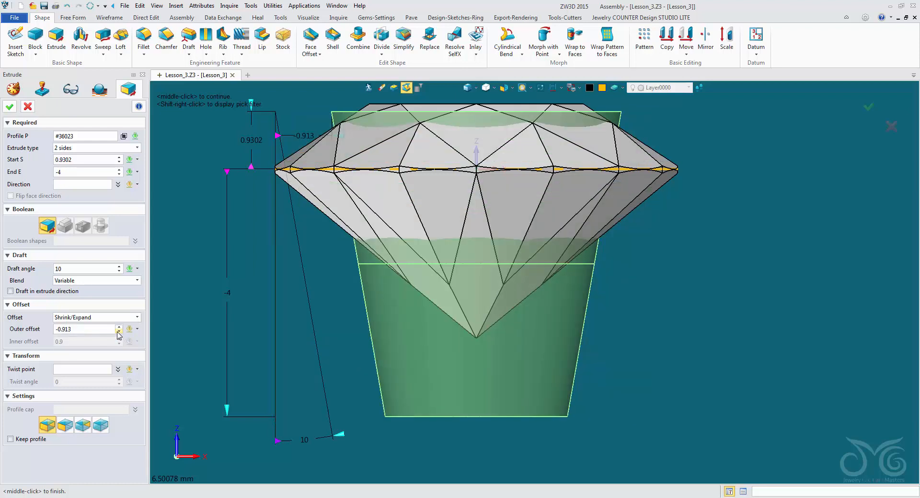
pyautogui.click(106, 330)
pyautogui.scroll(11, 107, 330)
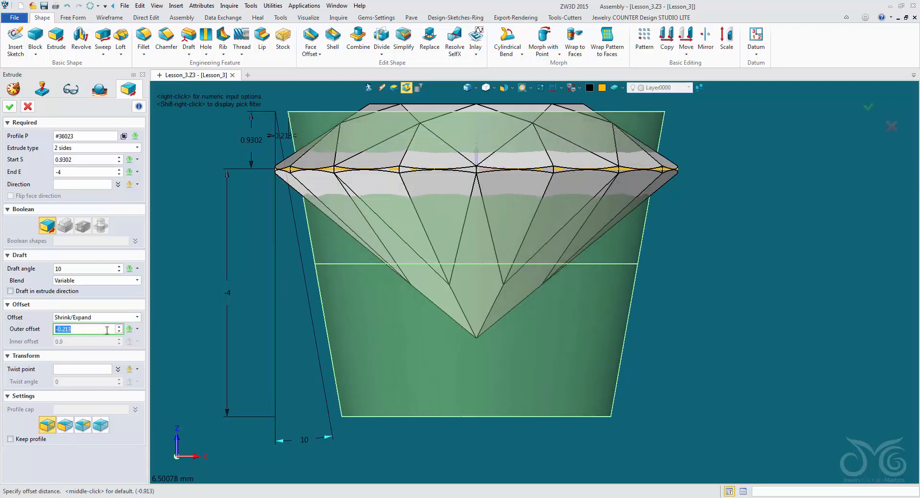
pyautogui.scroll(7, 106, 330)
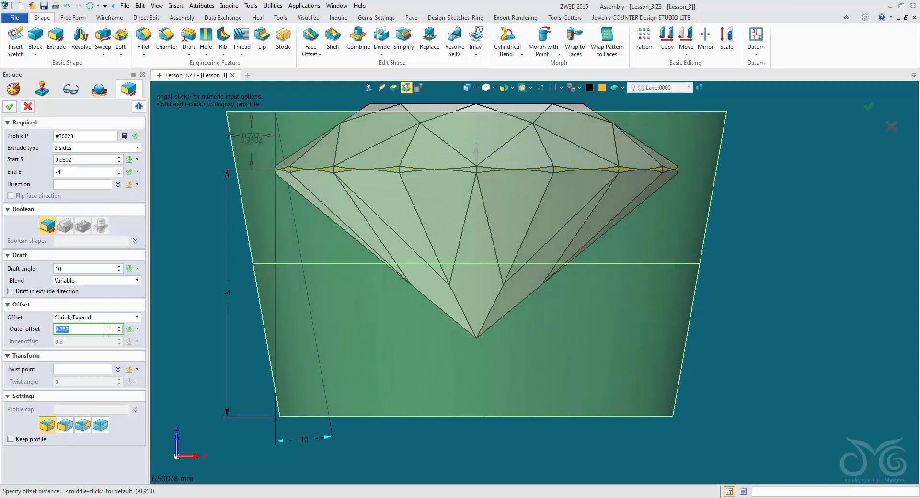
pyautogui.scroll(1, 107, 330)
pyautogui.scroll(1, 106, 330)
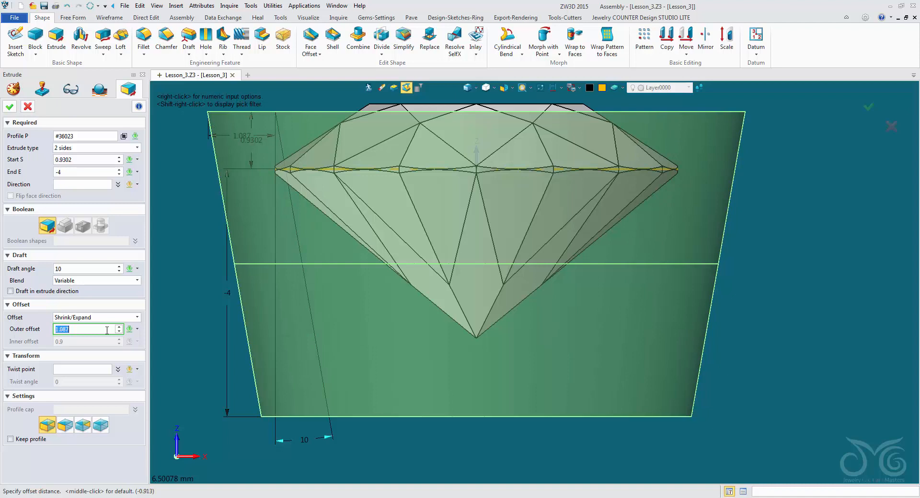
pyautogui.write('1')
pyautogui.press('Return')
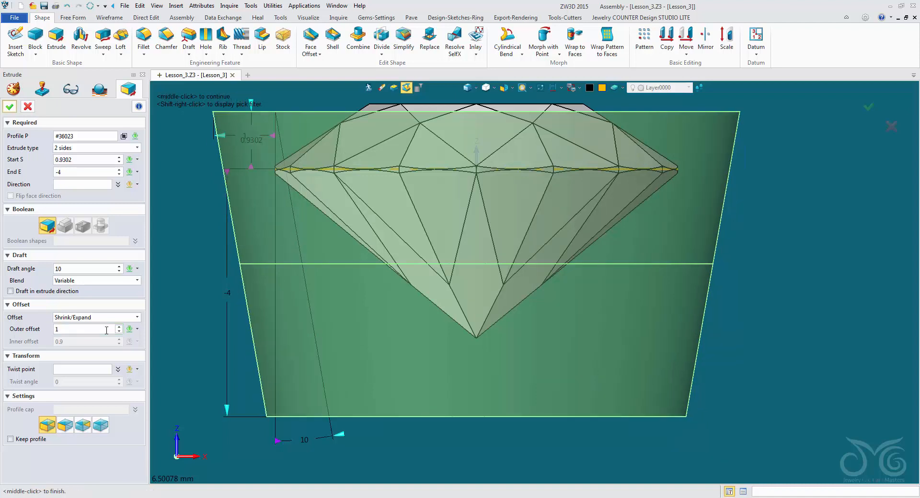
pyautogui.click(9, 109)
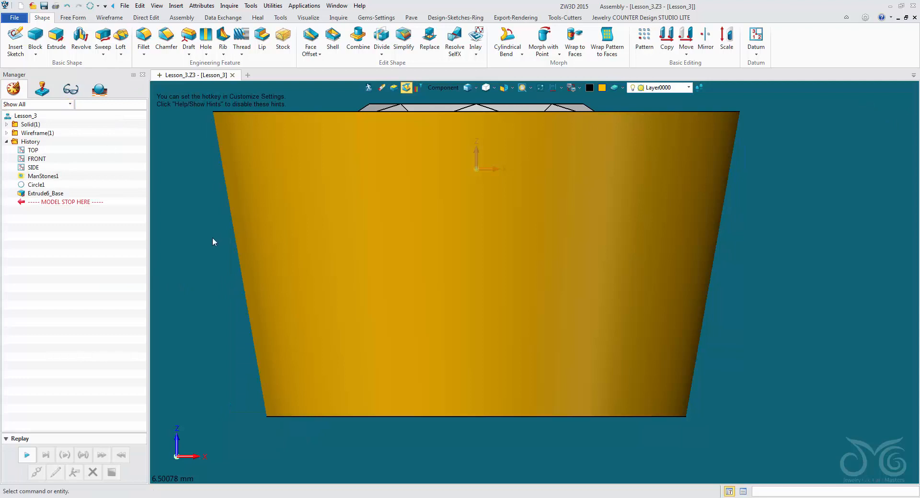
# - Start an Extrude from the top face of the gold bezel, using the Face pick filter
pyautogui.scroll(-3, 212, 238)
pyautogui.moveTo(201, 238); pyautogui.dragTo(214, 253, button='right')
pyautogui.moveTo(214, 253); pyautogui.dragTo(257, 276, button='middle')
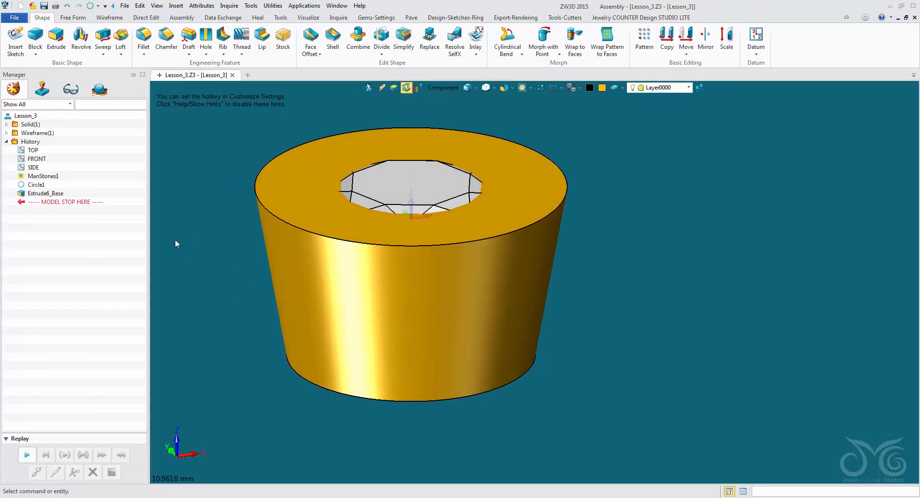
pyautogui.click(56, 40)
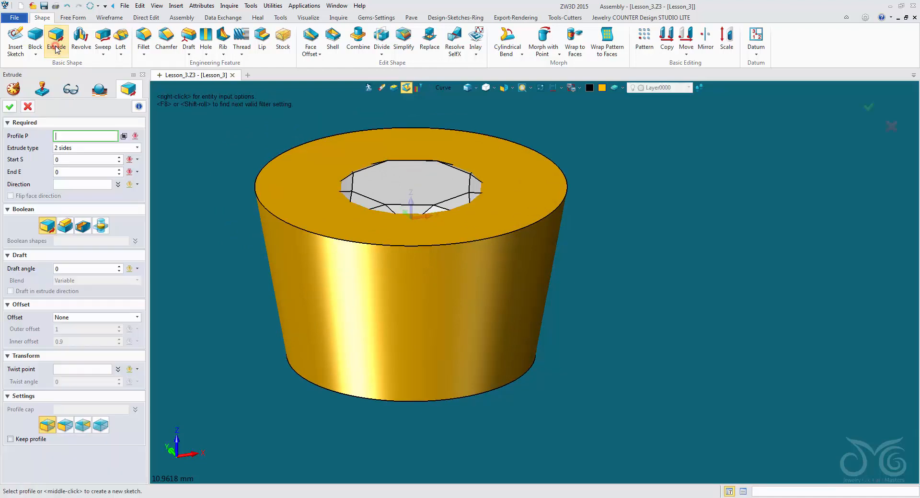
pyautogui.click(445, 88)
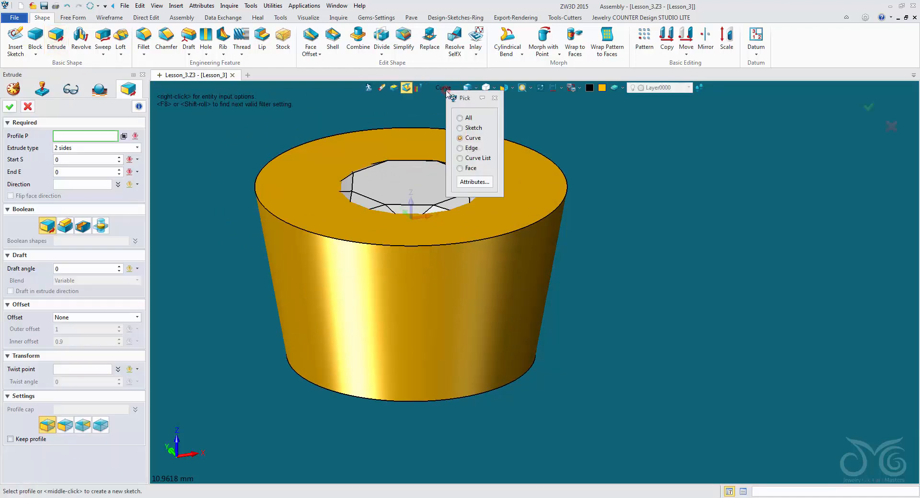
pyautogui.click(470, 168)
pyautogui.click(320, 202)
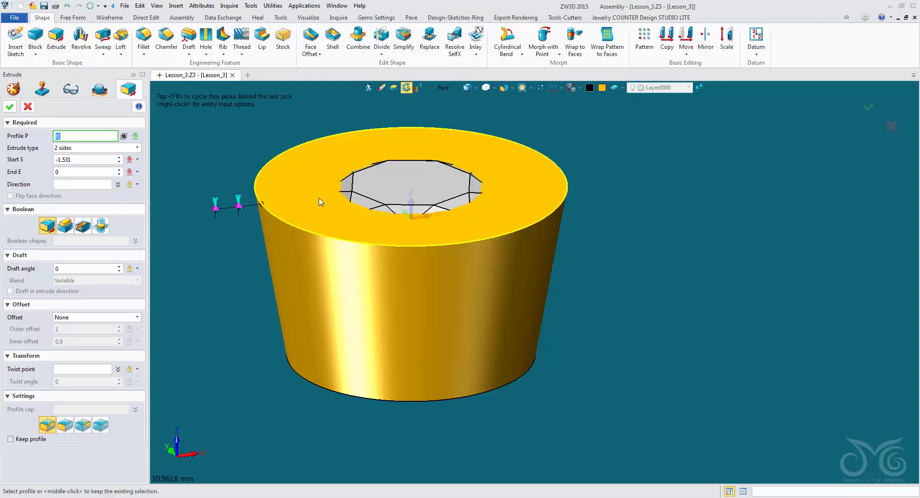
pyautogui.middleClick(320, 202)
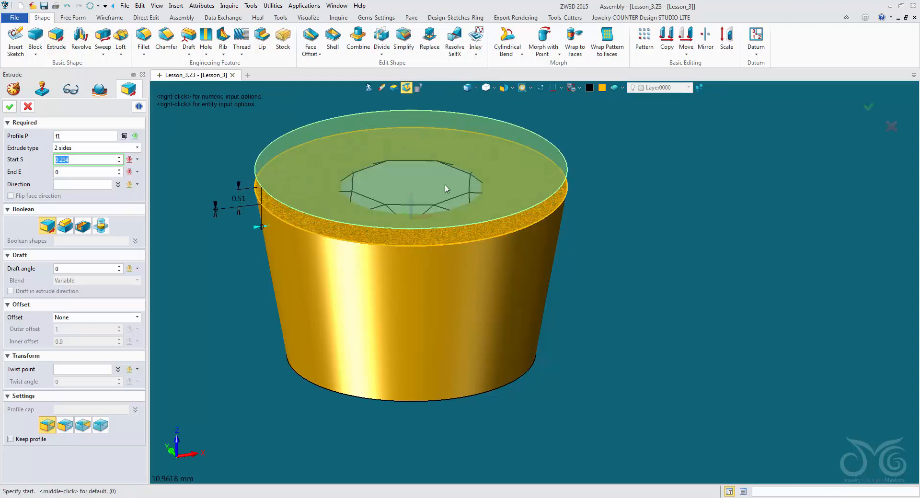
# - In the front wireframe view, set the extrusion's start to about 0.908 above the bezel and its end to about -5.38 below it
pyautogui.click(504, 87)
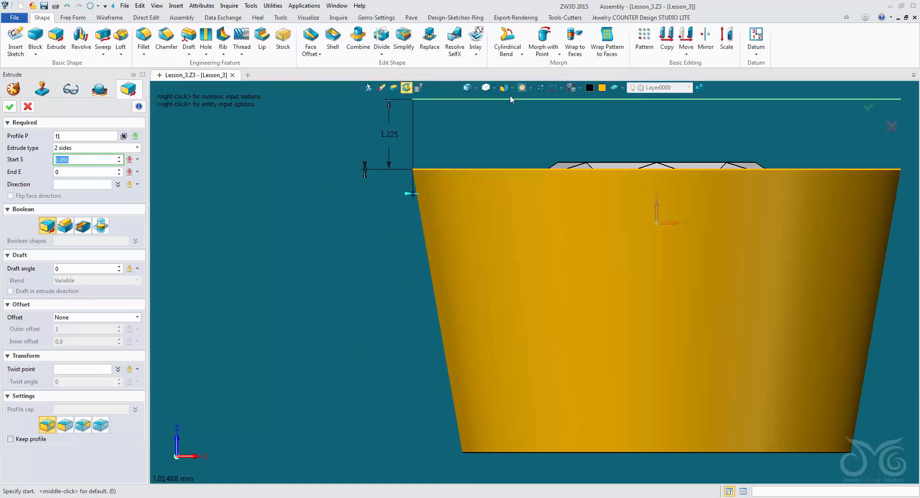
pyautogui.click(484, 90)
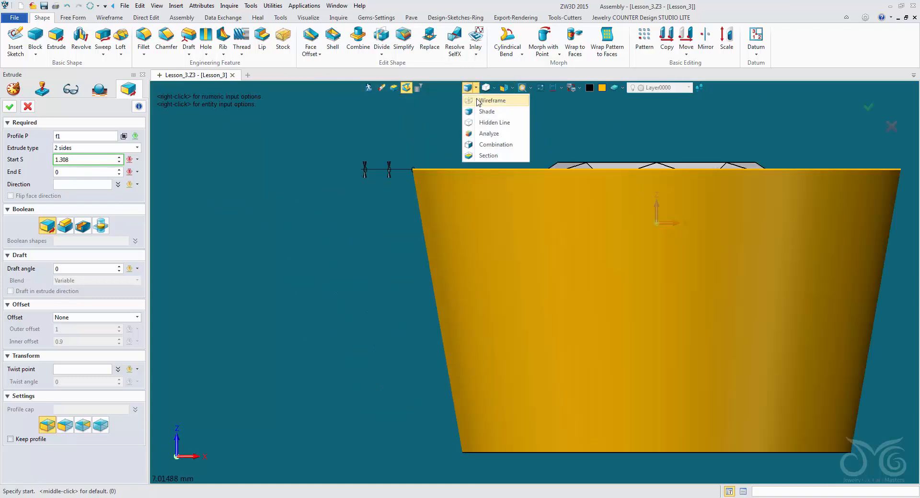
pyautogui.click(482, 106)
pyautogui.moveTo(495, 124); pyautogui.dragTo(346, 110, button='middle')
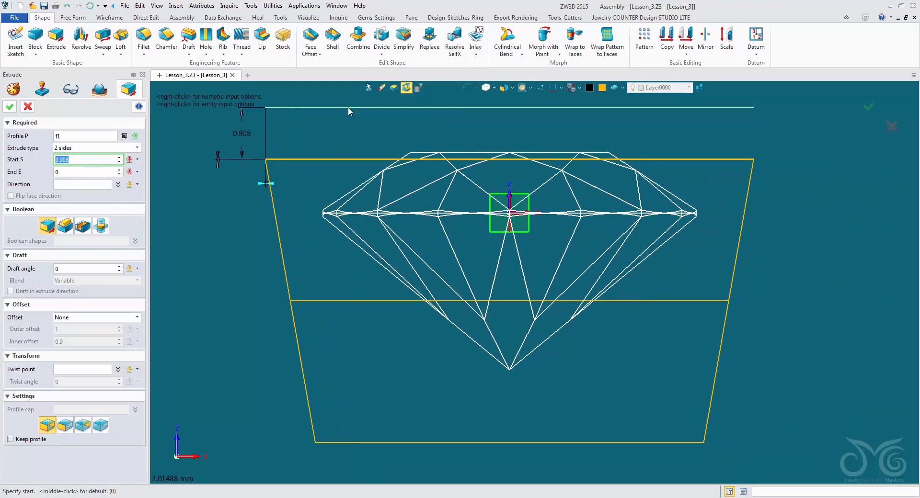
pyautogui.click(348, 107)
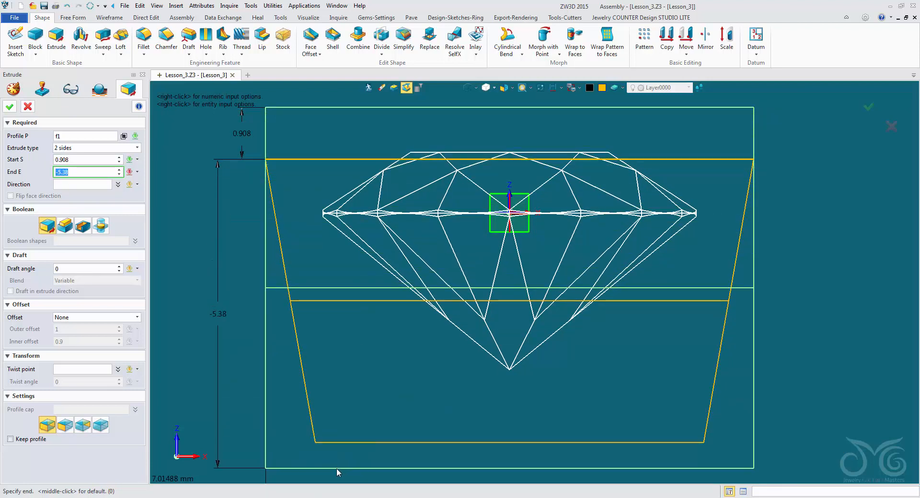
pyautogui.click(336, 469)
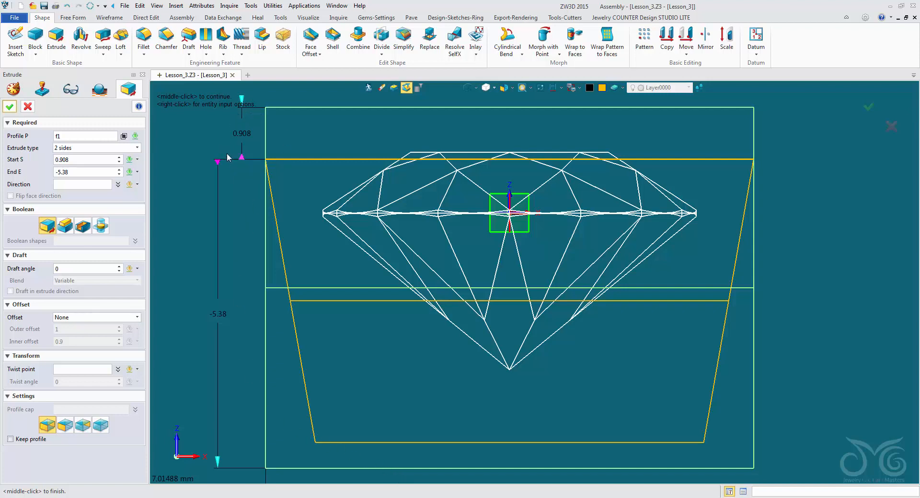
# - Taper the extrusion with a draft angle of 10 and shrink it with a Shrink/Expand offset of -1.25
pyautogui.scroll(-3, 225, 412)
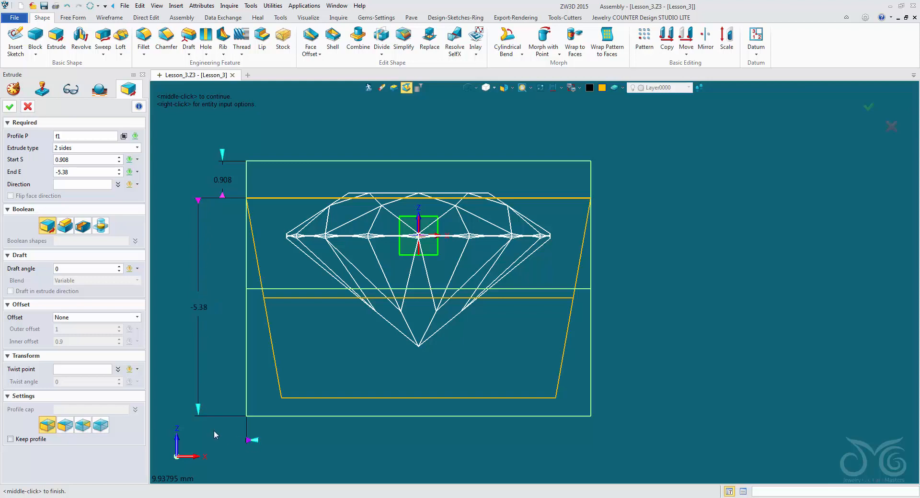
pyautogui.moveTo(255, 443); pyautogui.dragTo(309, 445)
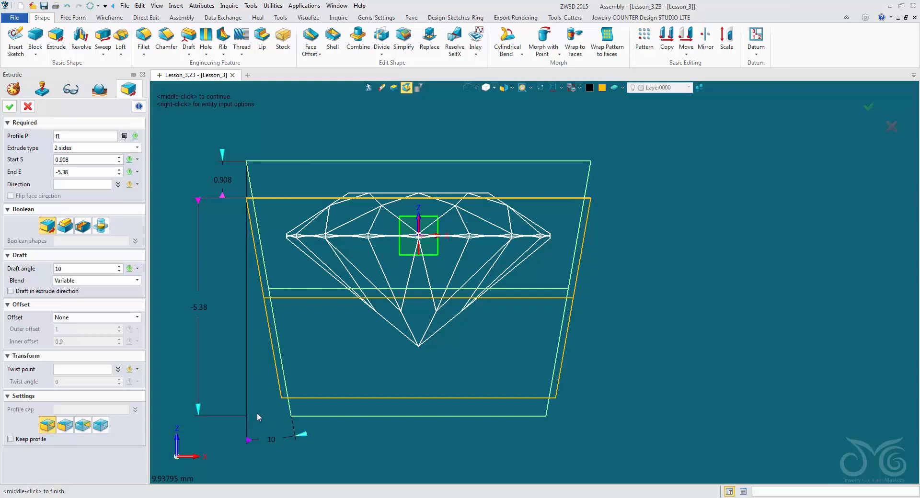
pyautogui.click(99, 318)
pyautogui.click(94, 334)
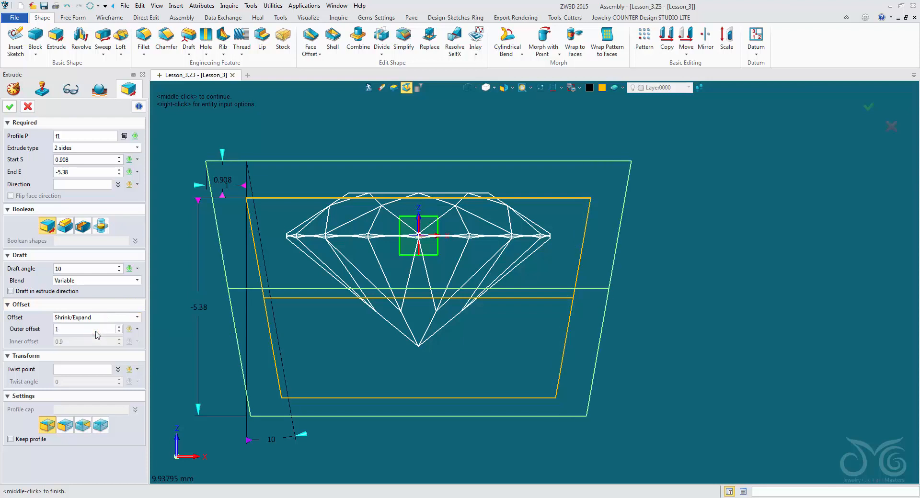
pyautogui.click(86, 329)
pyautogui.scroll(-11, 84, 329)
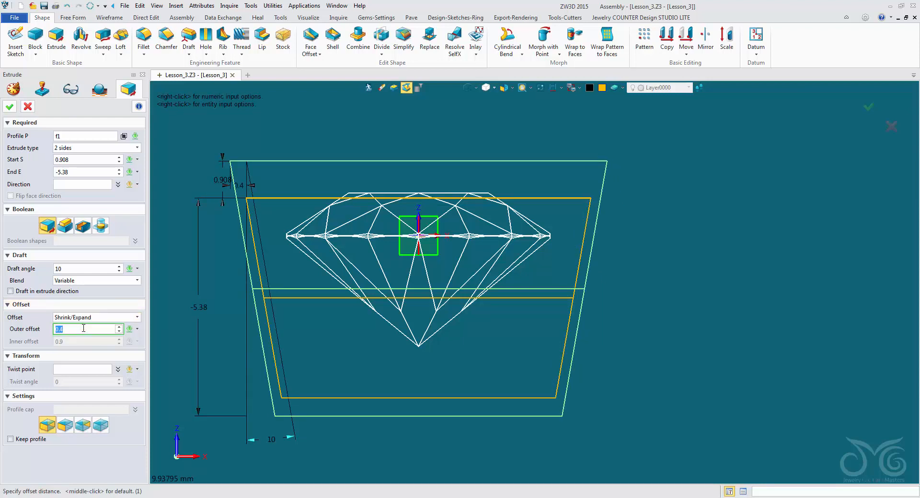
pyautogui.scroll(-11, 83, 329)
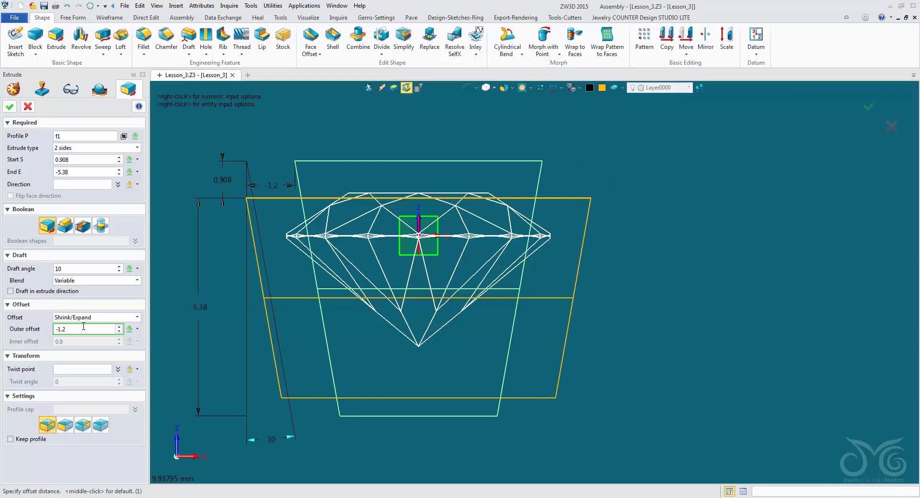
pyautogui.write('5')
pyautogui.press('Return')
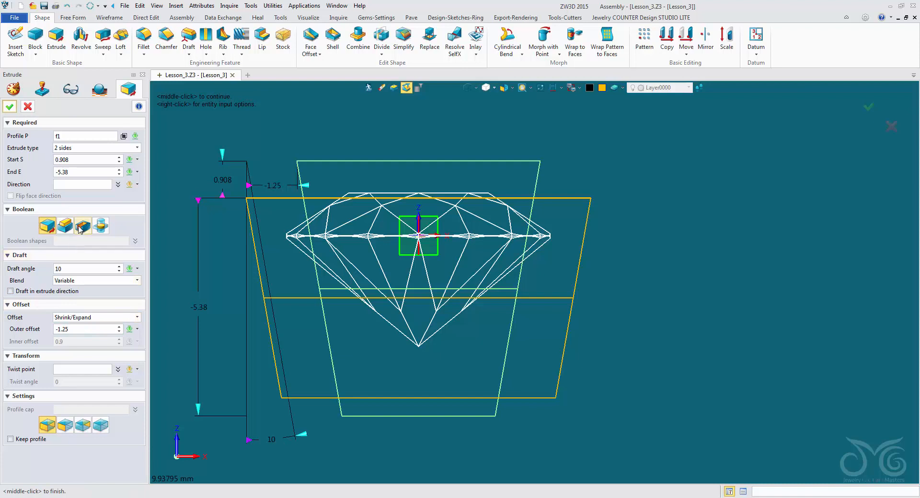
# - Return to shaded display and cut the extrusion out of the gold bezel, picking the bezel as the boolean shape to remove from
pyautogui.click(467, 88)
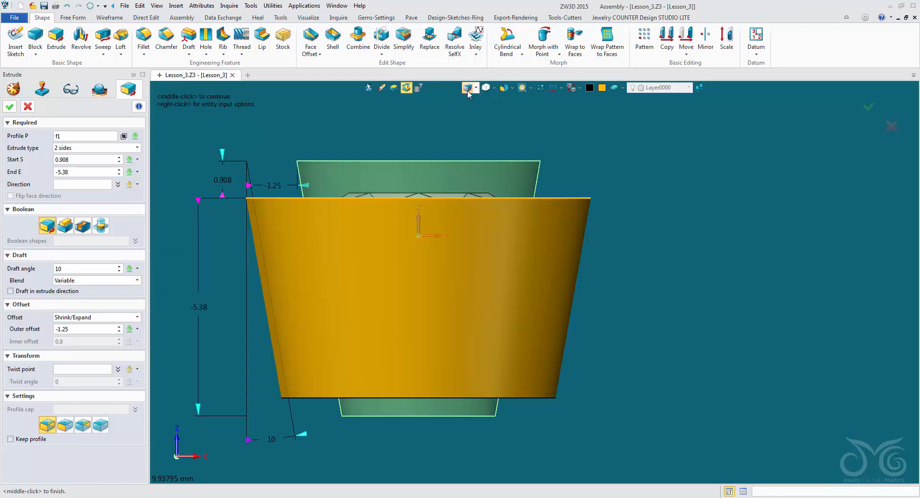
pyautogui.moveTo(392, 122); pyautogui.dragTo(390, 138, button='right')
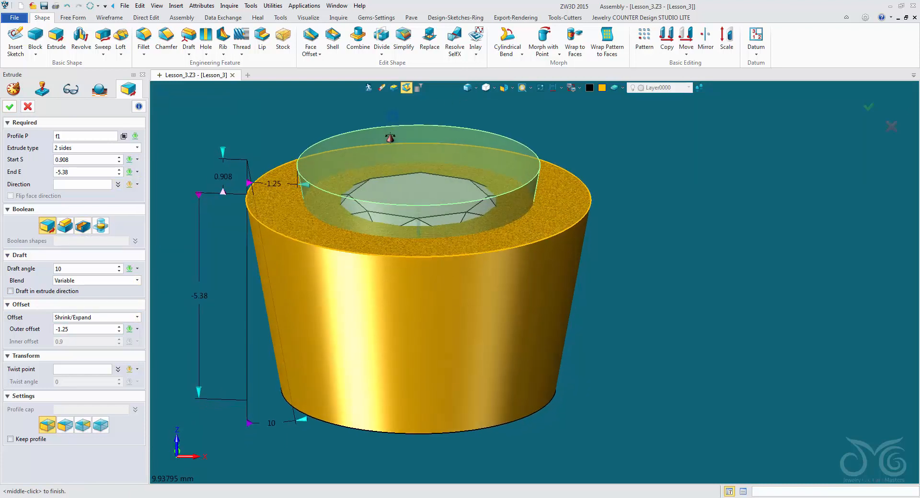
pyautogui.click(83, 225)
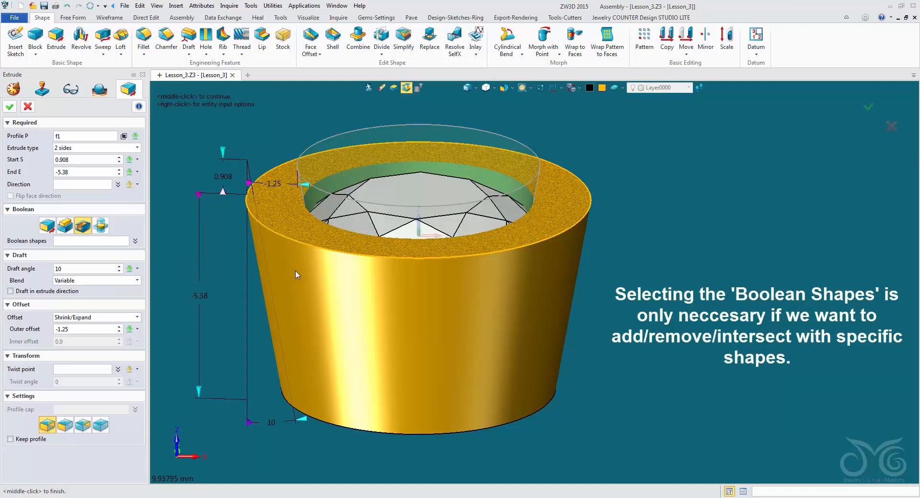
pyautogui.click(117, 241)
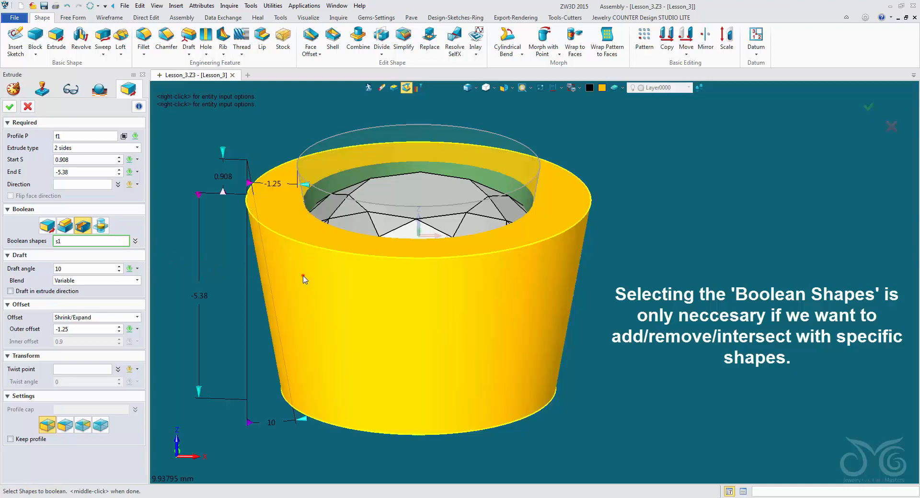
pyautogui.click(298, 278)
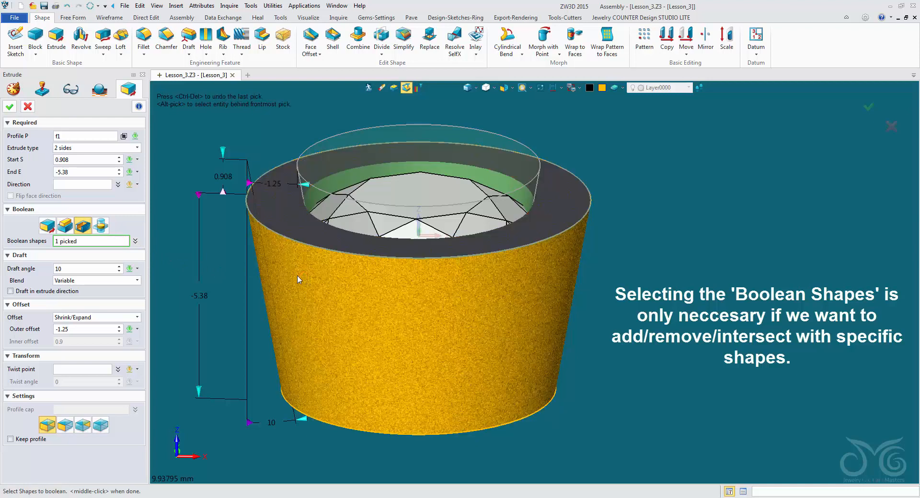
pyautogui.click(10, 108)
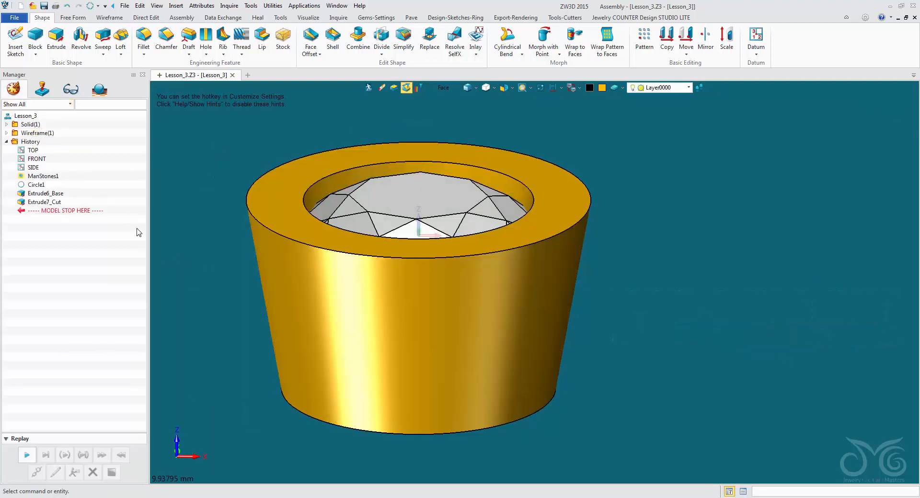
# - Hide the Center Stone layer to inspect the tapered hole through the bezel, and show the layer again
pyautogui.moveTo(224, 345); pyautogui.dragTo(352, 350, button='right')
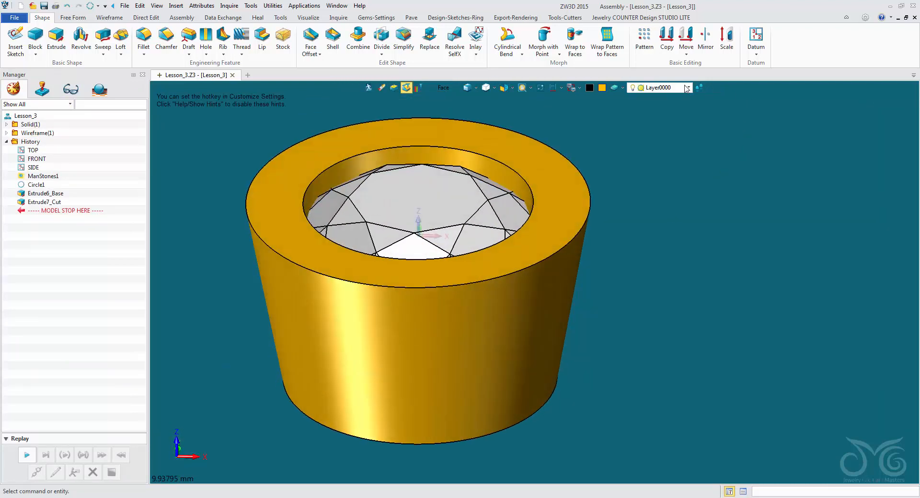
pyautogui.click(687, 88)
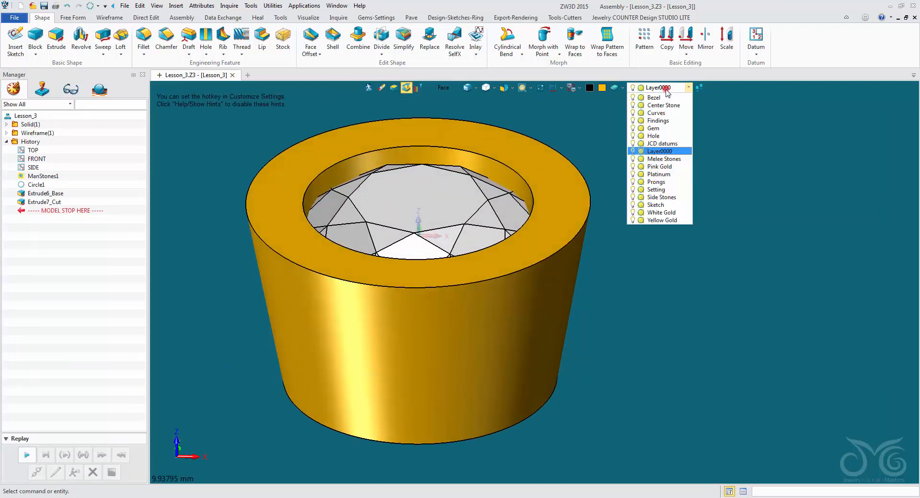
pyautogui.click(633, 105)
pyautogui.moveTo(628, 259); pyautogui.dragTo(630, 238, button='right')
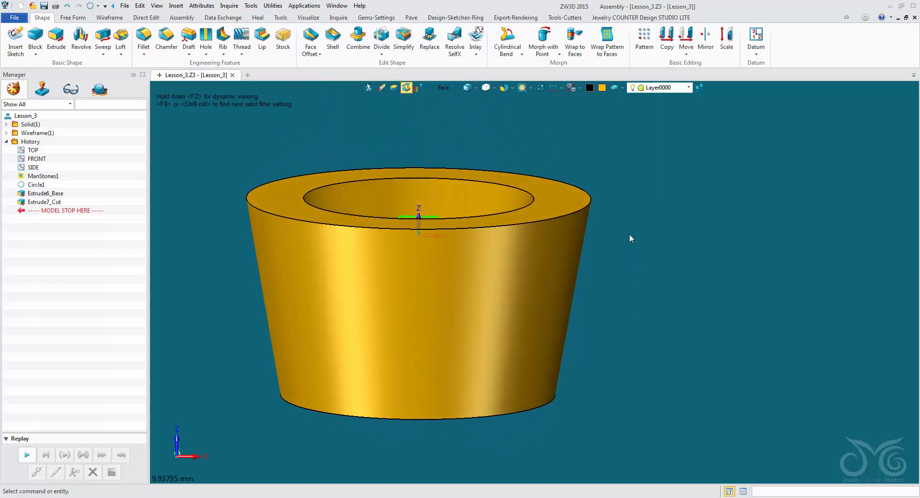
pyautogui.click(688, 88)
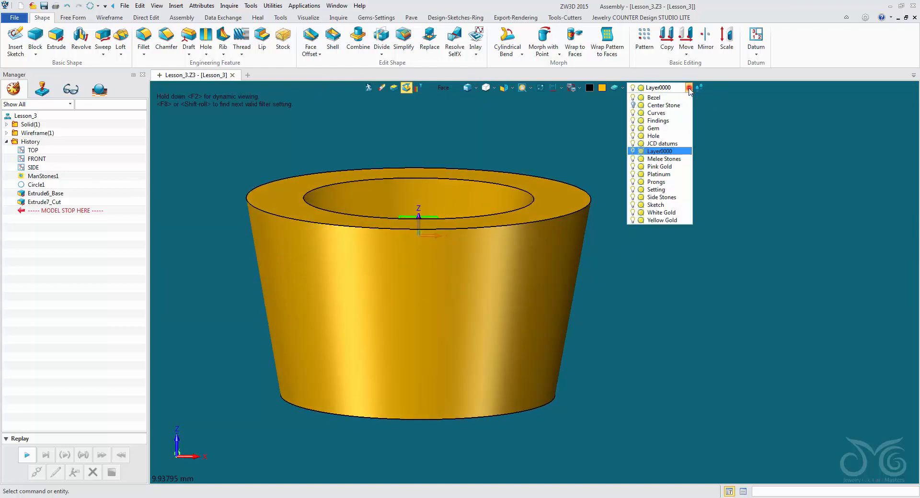
pyautogui.click(633, 105)
pyautogui.click(569, 126)
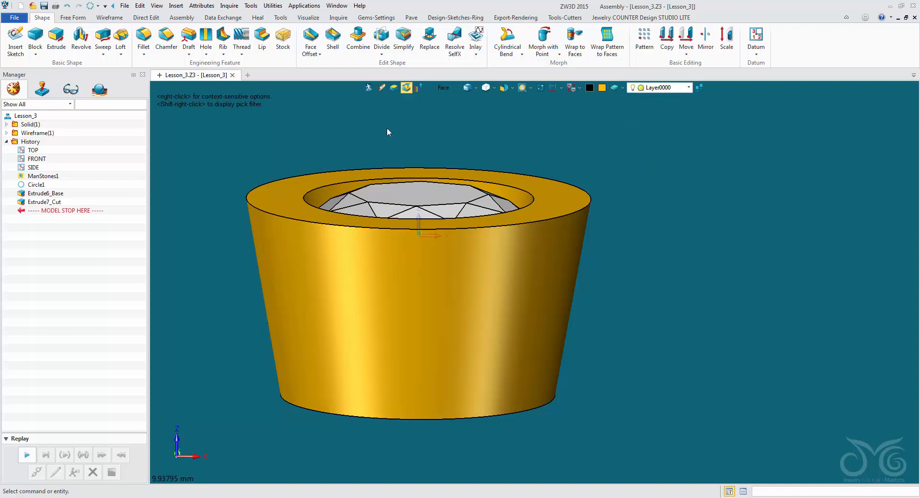
# - Start an Extrude from the inner top edge of the bezel's hole, using the Edge pick filter
pyautogui.click(56, 38)
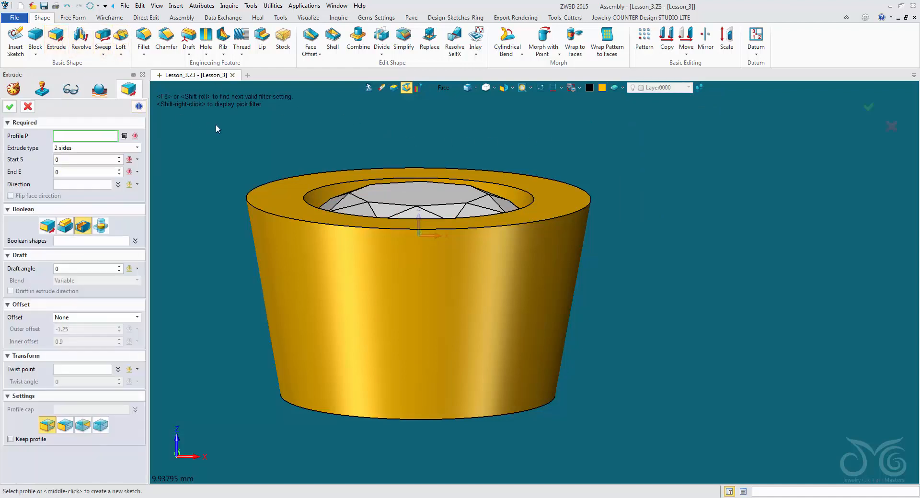
pyautogui.click(444, 88)
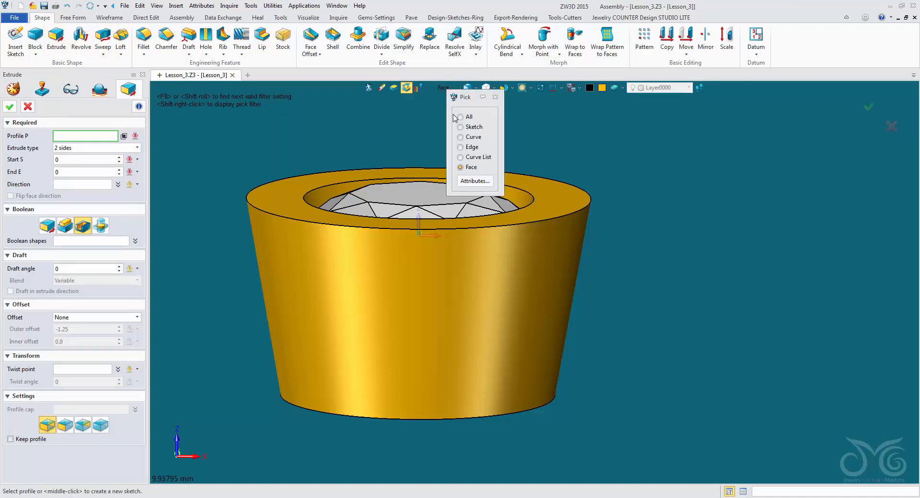
pyautogui.click(465, 148)
pyautogui.click(330, 185)
pyautogui.click(331, 188)
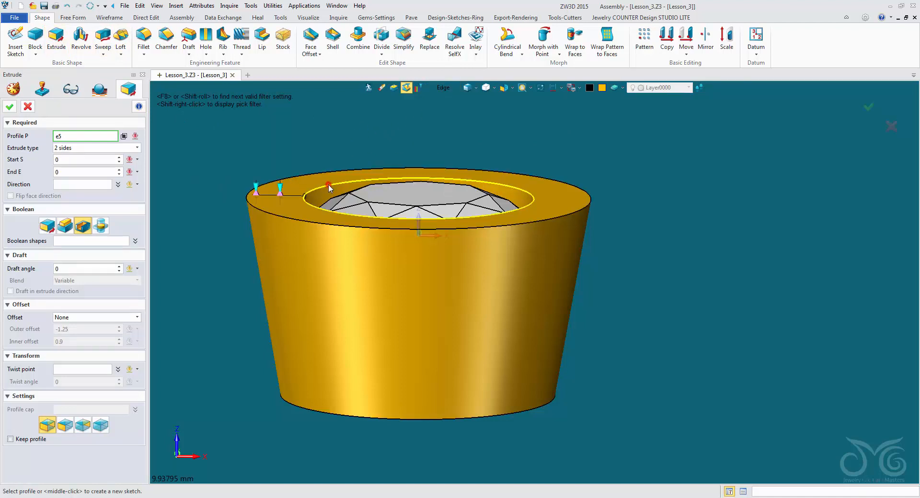
pyautogui.middleClick(329, 184)
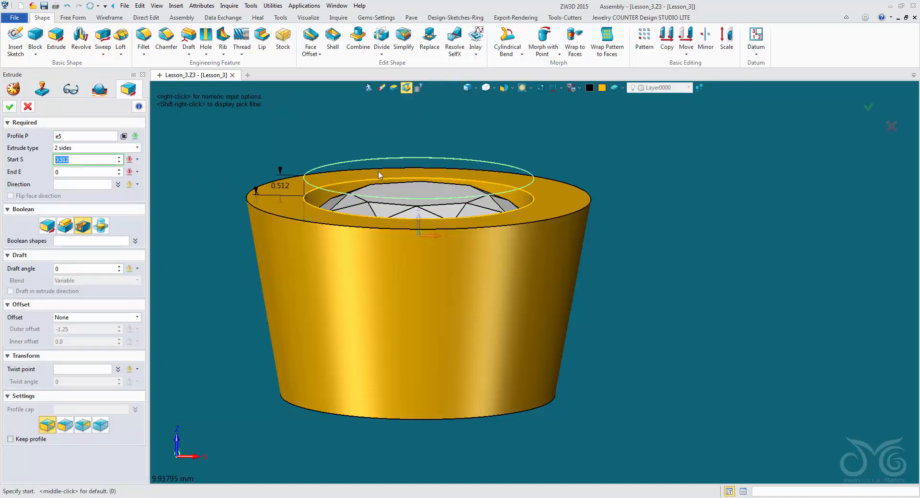
# - Show the model in the front wireframe view and set the extrude type to 1 side
pyautogui.click(476, 90)
pyautogui.click(484, 97)
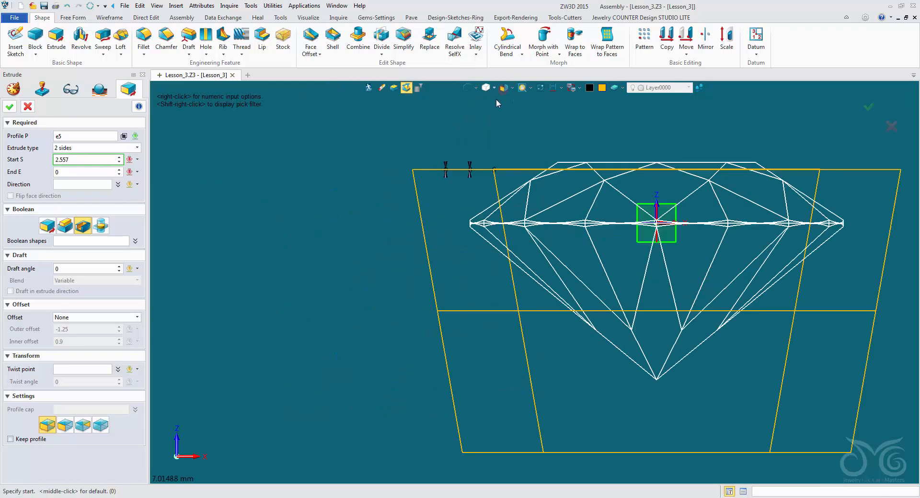
pyautogui.moveTo(507, 154); pyautogui.dragTo(373, 137, button='middle')
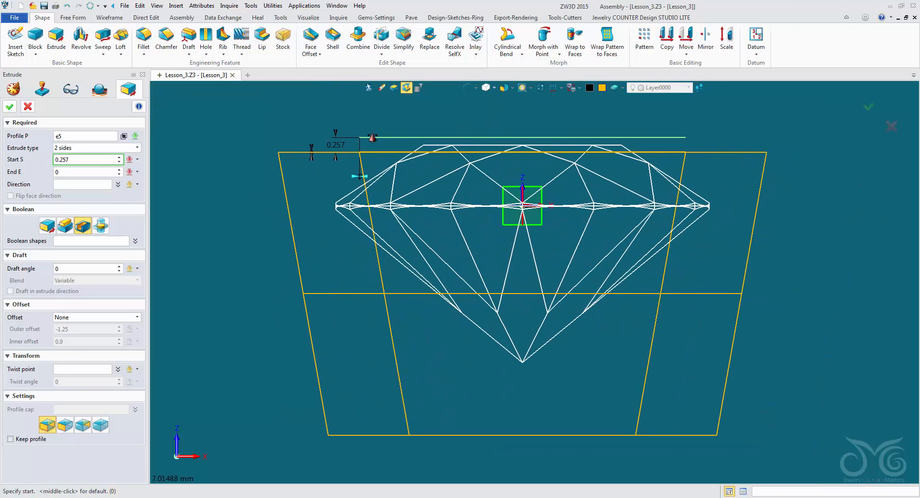
pyautogui.click(137, 147)
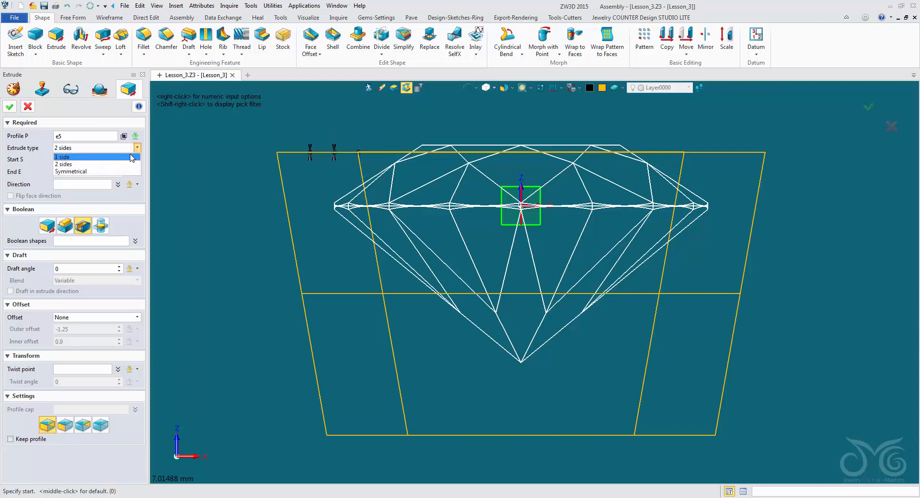
pyautogui.click(132, 157)
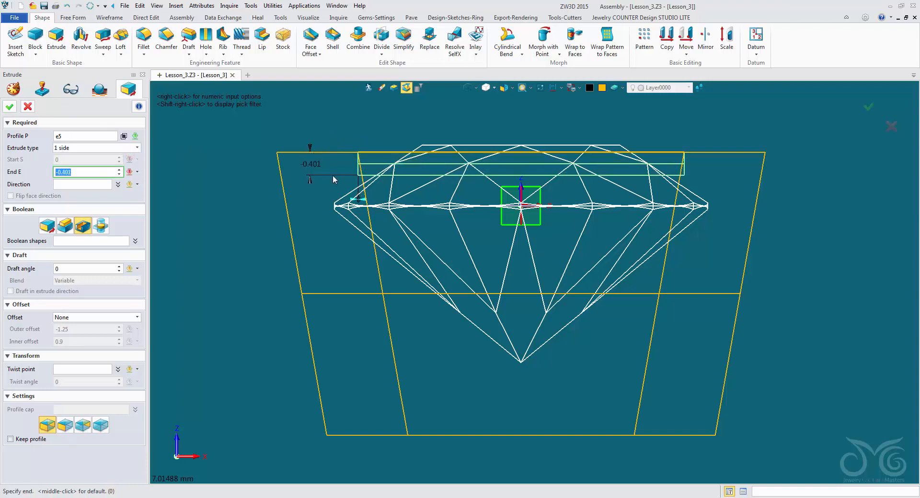
# - Set the extrusion's end to -1 mm, level with the diamond's girdle
pyautogui.click(335, 214)
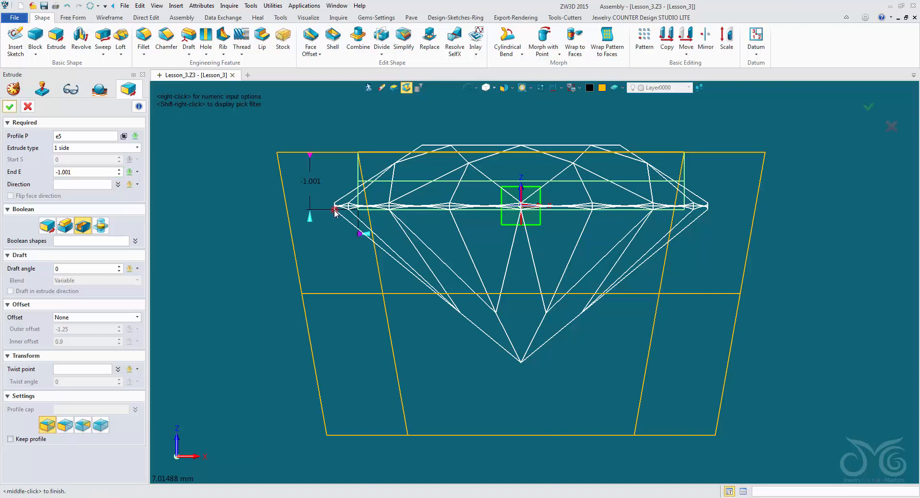
pyautogui.click(94, 173)
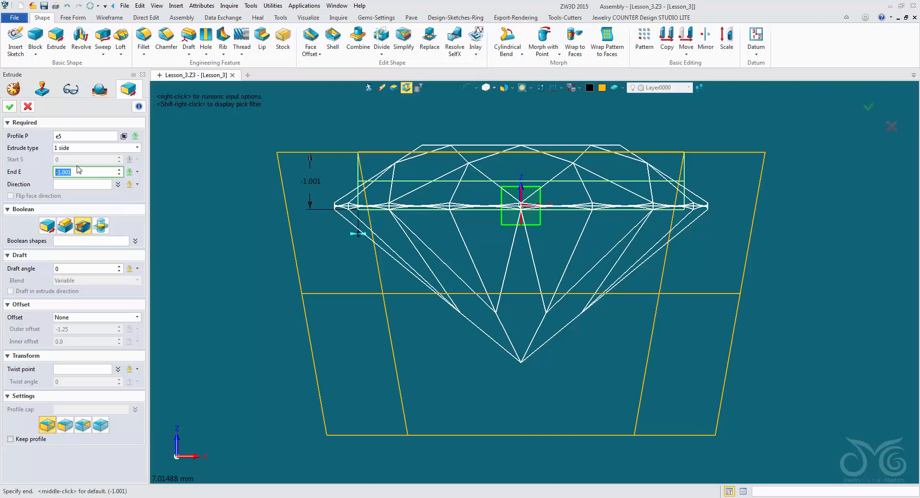
pyautogui.write('-1')
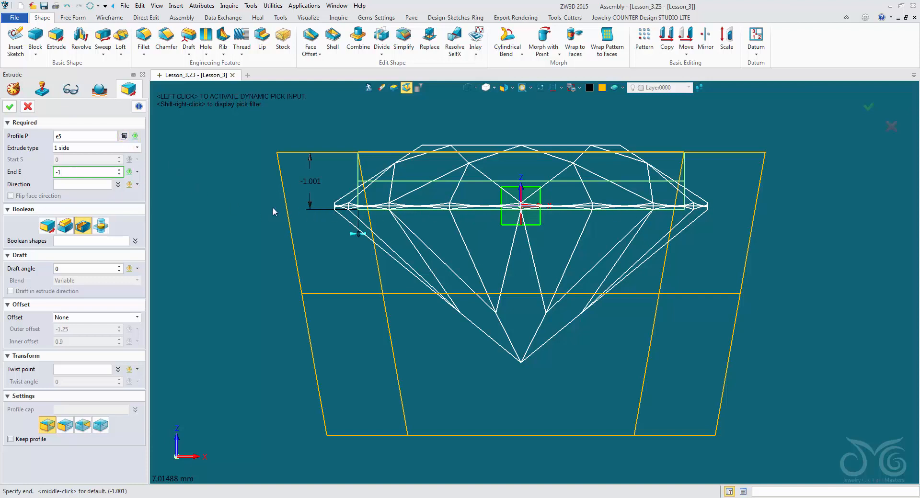
# - Apply a Shrink/Expand offset to the extrusion with an outer offset of 0.45 mm
pyautogui.click(99, 318)
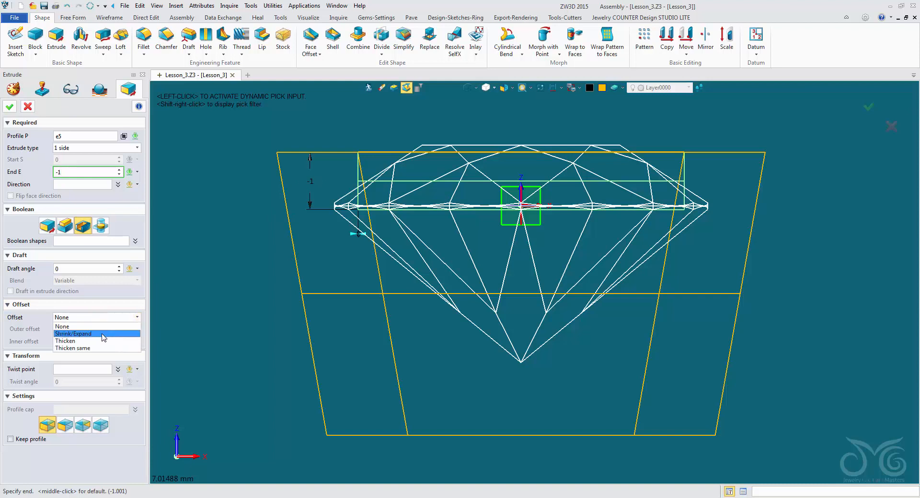
pyautogui.click(101, 333)
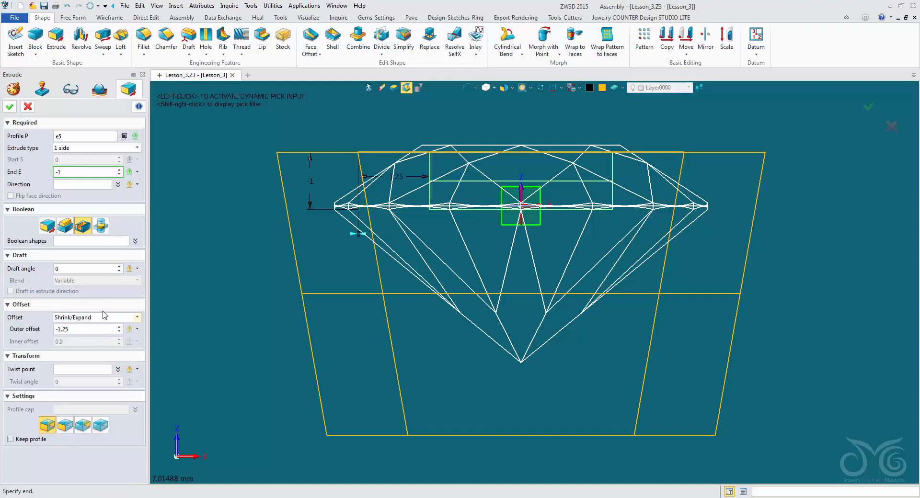
pyautogui.click(81, 332)
pyautogui.scroll(9, 81, 332)
pyautogui.scroll(8, 81, 332)
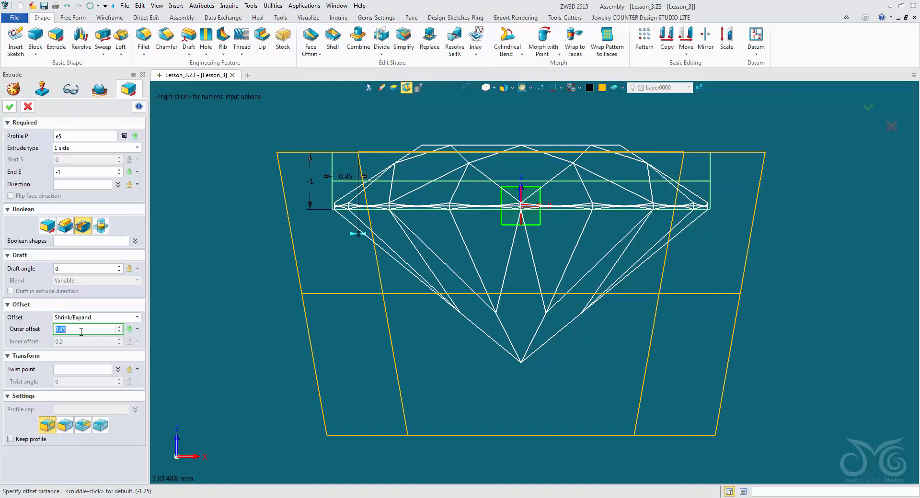
# - Give the extrusion a draft angle of 10 degrees and widen its outer offset to 0.585 mm to meet the girdle
pyautogui.click(93, 267)
pyautogui.scroll(3, 93, 267)
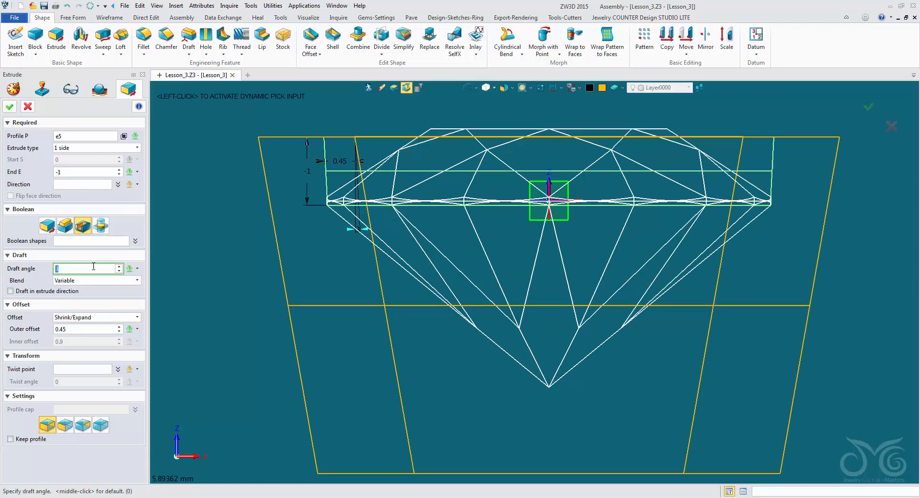
pyautogui.scroll(2, 93, 267)
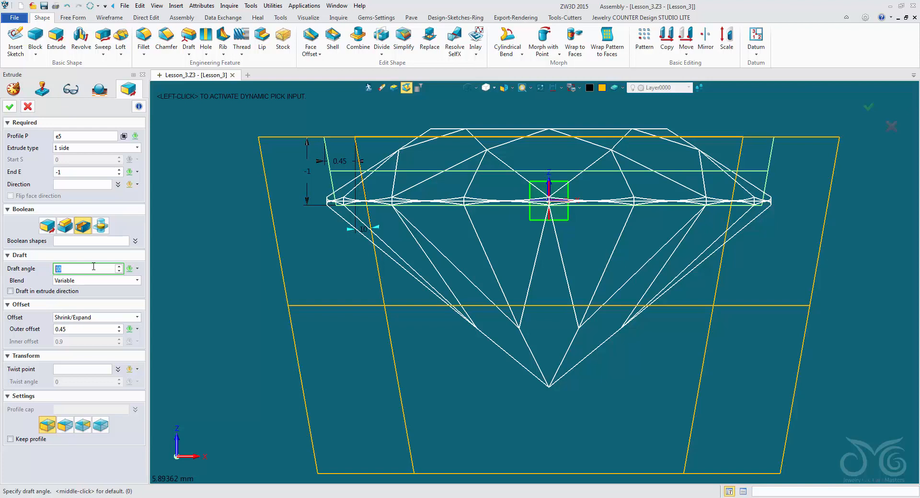
pyautogui.click(91, 329)
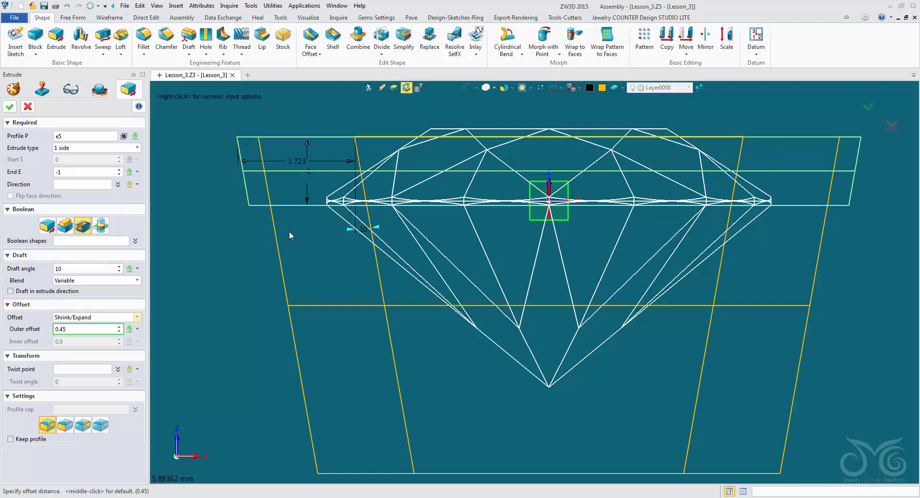
pyautogui.click(315, 212)
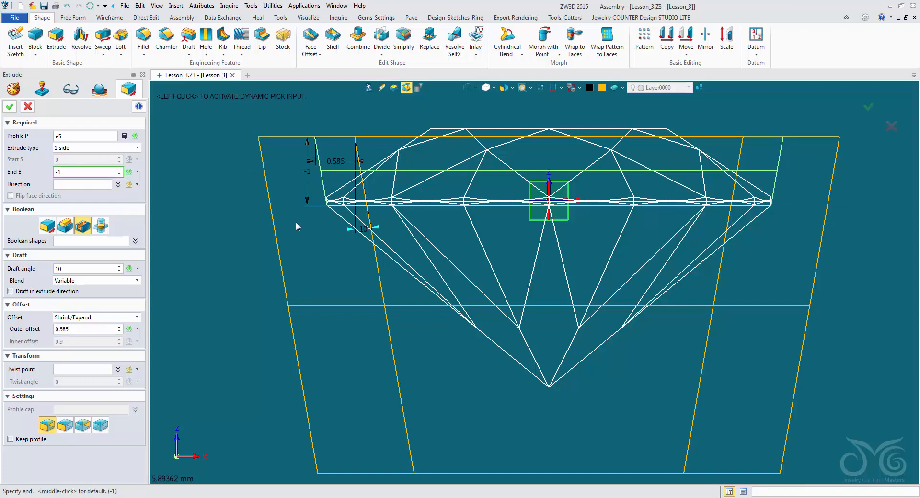
# - Return to shaded display and cut the stone seat out of the bezel, using the bezel as the boolean shape
pyautogui.scroll(-1, 199, 281)
pyautogui.click(81, 240)
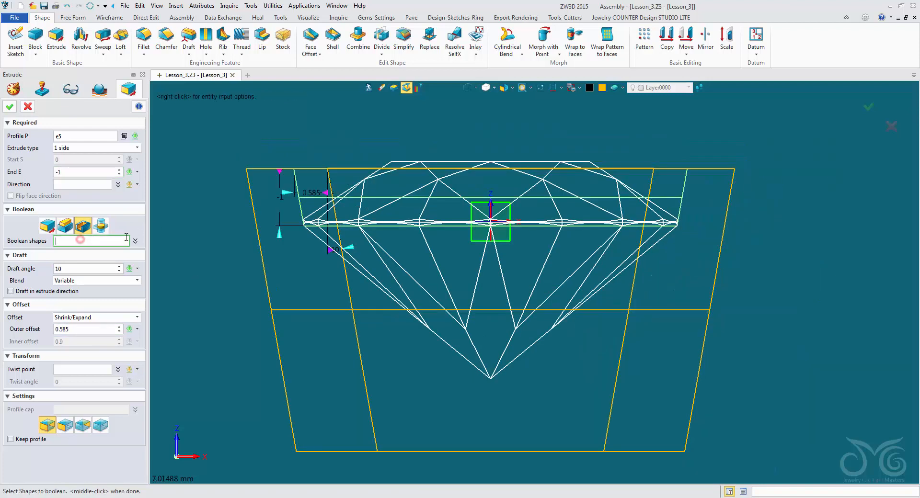
pyautogui.click(268, 246)
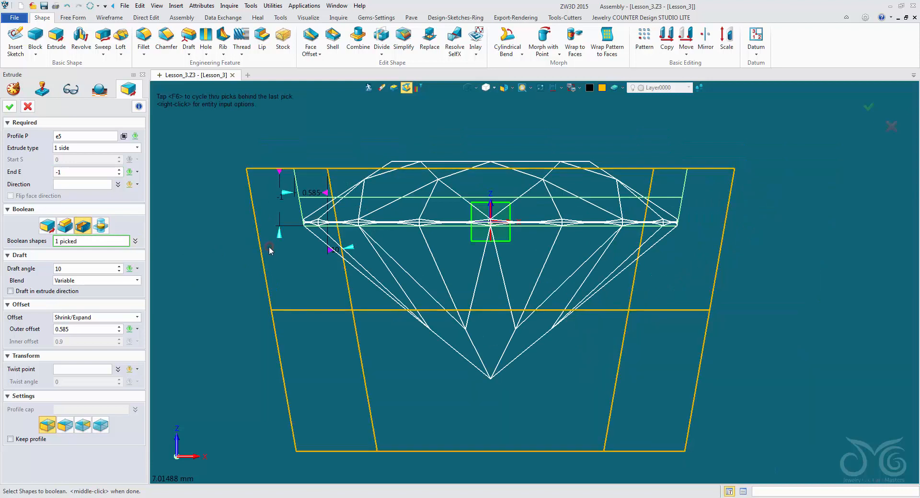
pyautogui.click(471, 89)
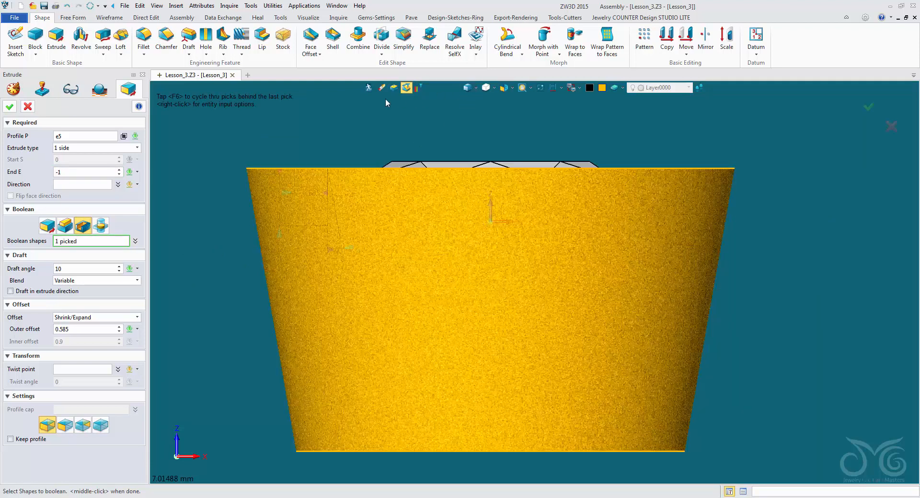
pyautogui.click(11, 107)
# - Hide the Center Stone layer to expose the seat ledge cut inside the bezel
pyautogui.moveTo(260, 149); pyautogui.dragTo(260, 187, button='middle')
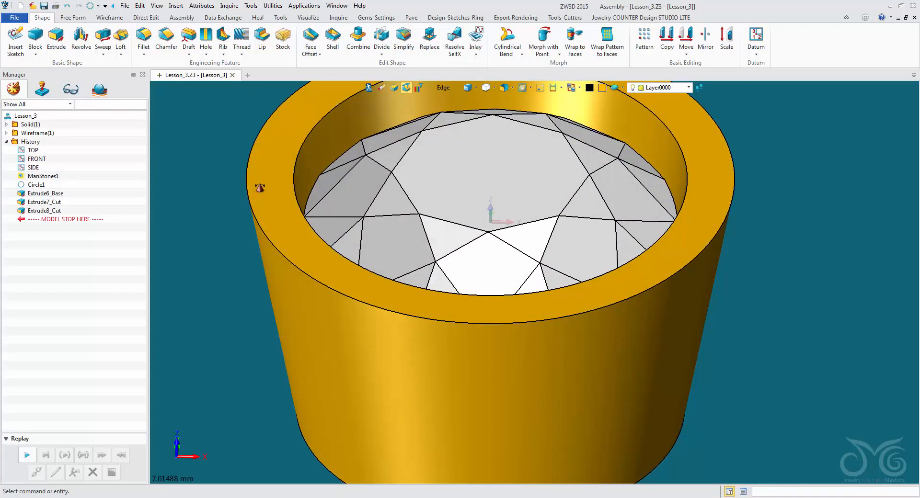
pyautogui.scroll(-3, 259, 187)
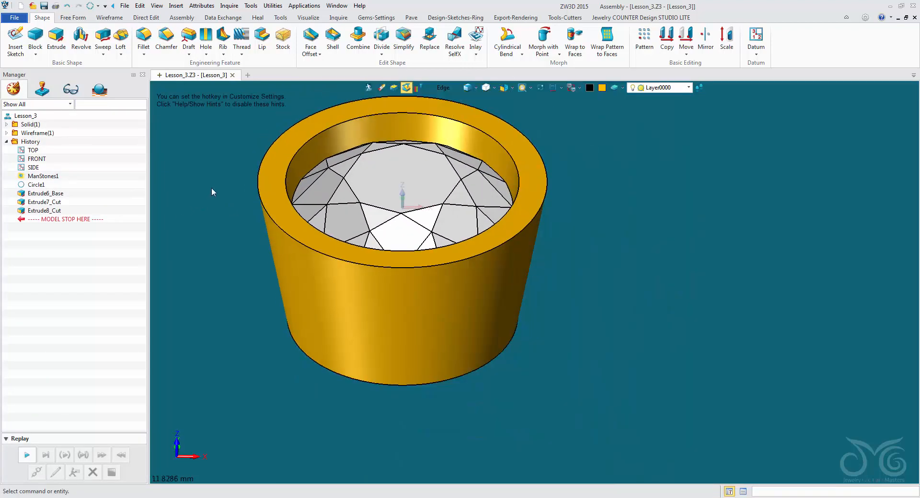
pyautogui.click(689, 88)
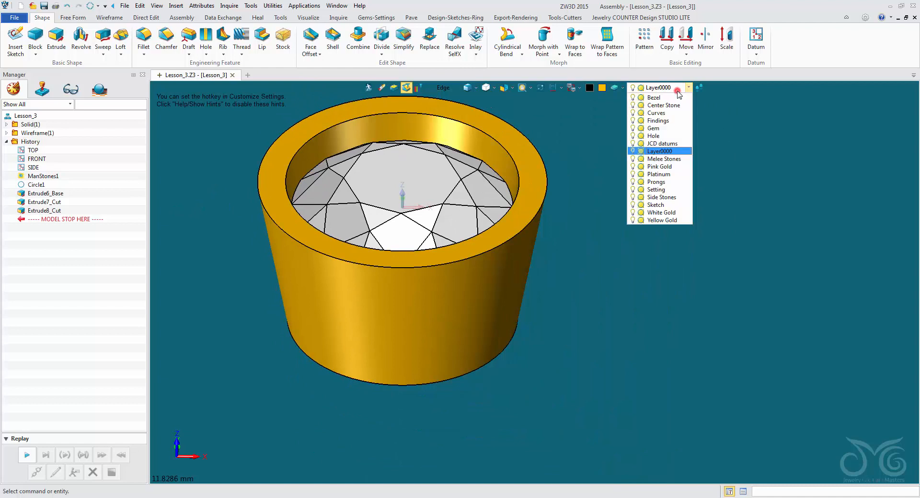
pyautogui.click(633, 105)
pyautogui.click(569, 149)
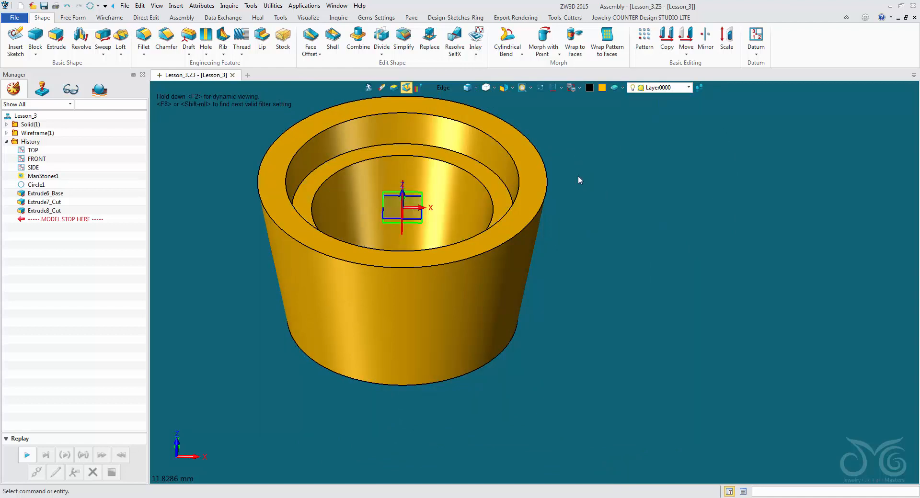
pyautogui.moveTo(610, 166); pyautogui.dragTo(680, 197, button='middle')
pyautogui.moveTo(681, 197); pyautogui.dragTo(641, 210, button='right')
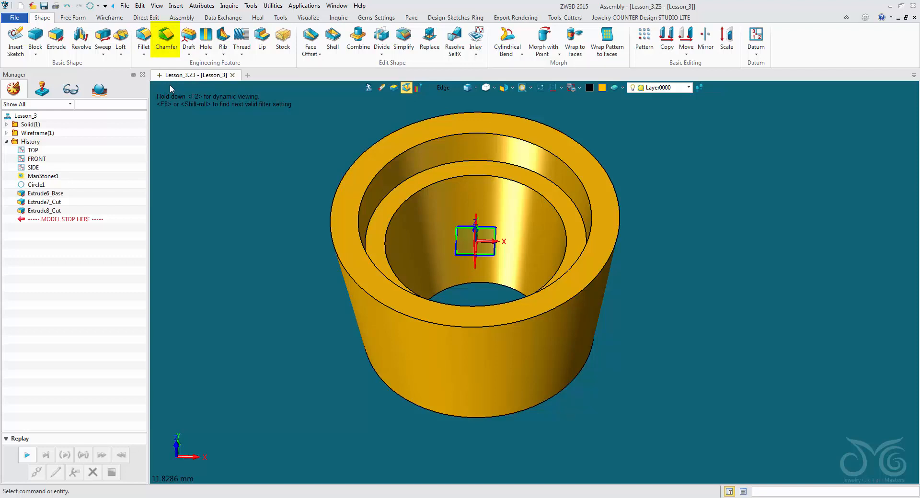
# - Start a Chamfer on the inner edge of the seat ledge with a setback of 0.5 mm
pyautogui.click(168, 49)
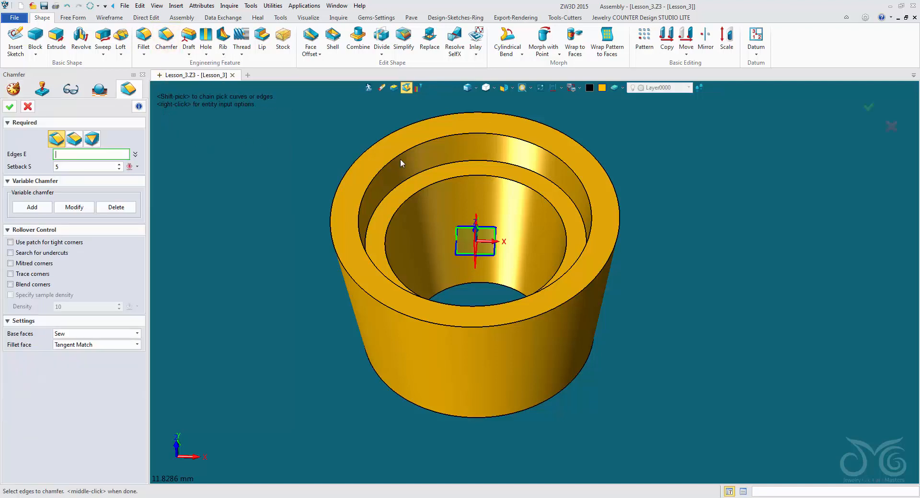
pyautogui.click(455, 176)
pyautogui.click(456, 176)
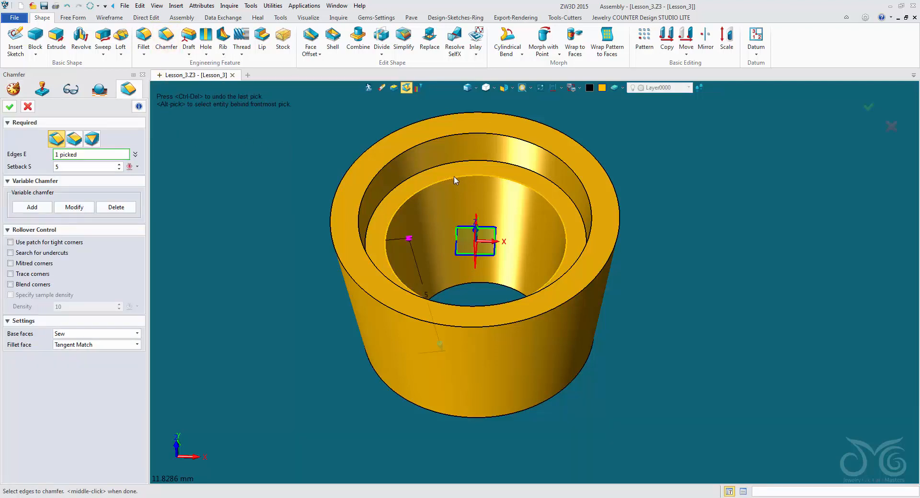
pyautogui.click(94, 167)
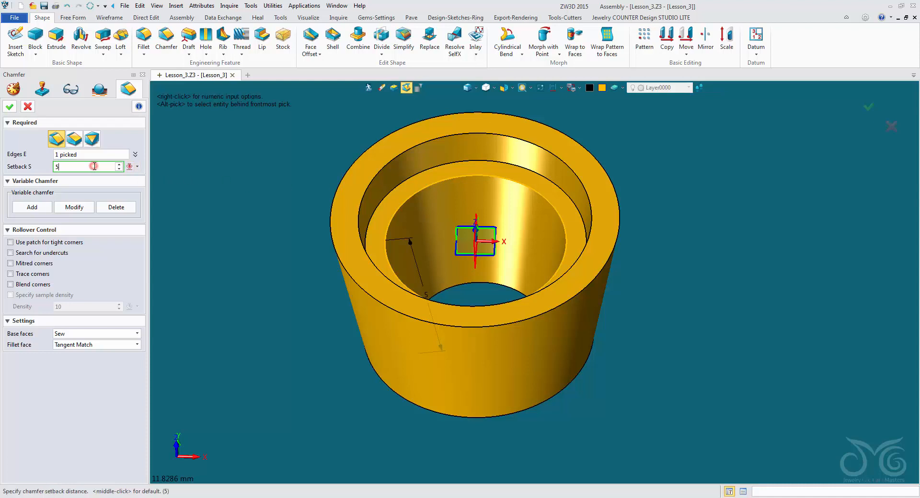
pyautogui.scroll(-6, 94, 167)
pyautogui.scroll(-20, 95, 166)
pyautogui.scroll(-16, 93, 166)
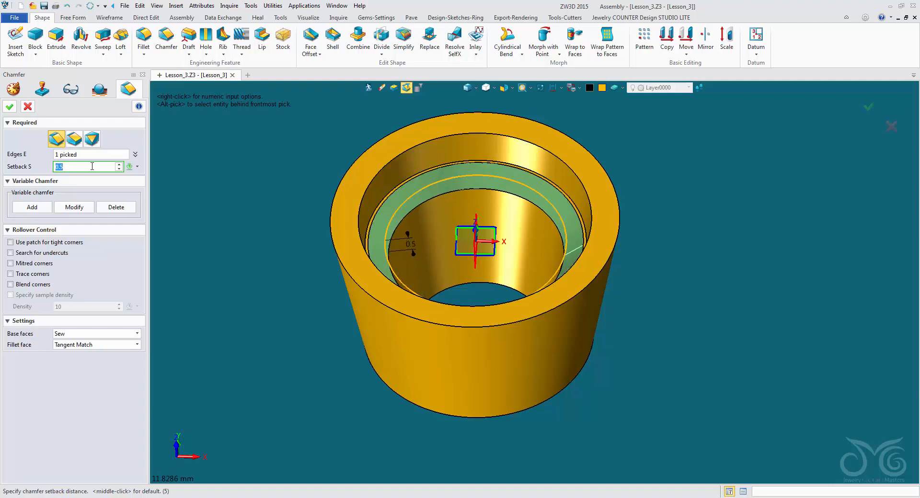
pyautogui.moveTo(275, 206)
pyautogui.mouseDown(button='middle')
pyautogui.moveTo(277, 182)
pyautogui.moveTo(282, 203)
pyautogui.mouseUp(button='middle')
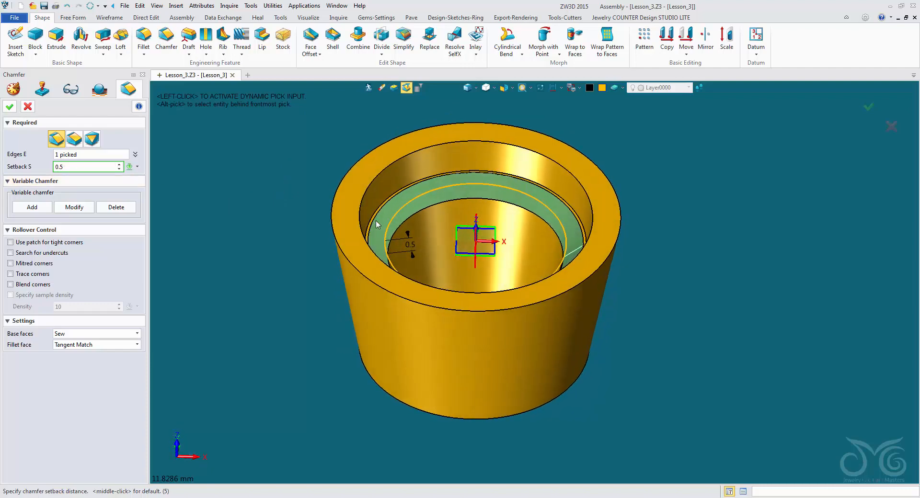
pyautogui.scroll(5, 380, 222)
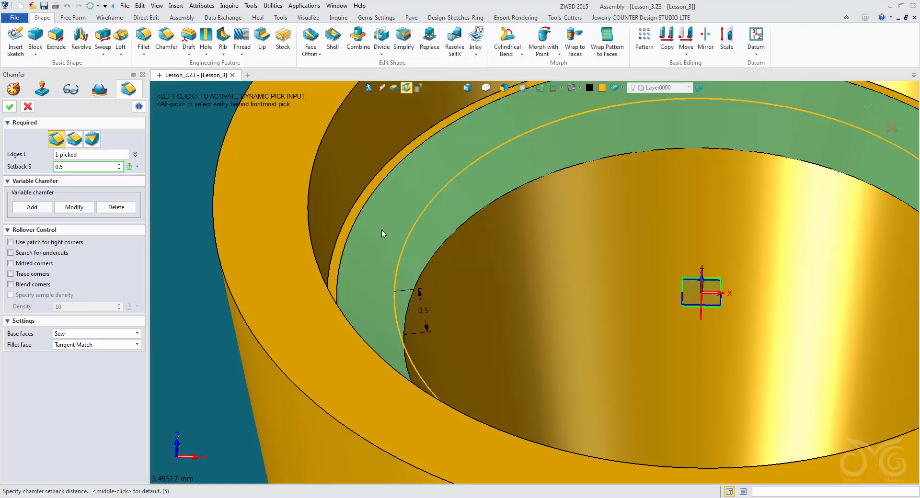
# - Try chamfer setbacks of 0.2 mm and 0.6 mm on the ledge edge, and return to 0.5 mm
pyautogui.click(78, 168)
pyautogui.scroll(-5, 79, 169)
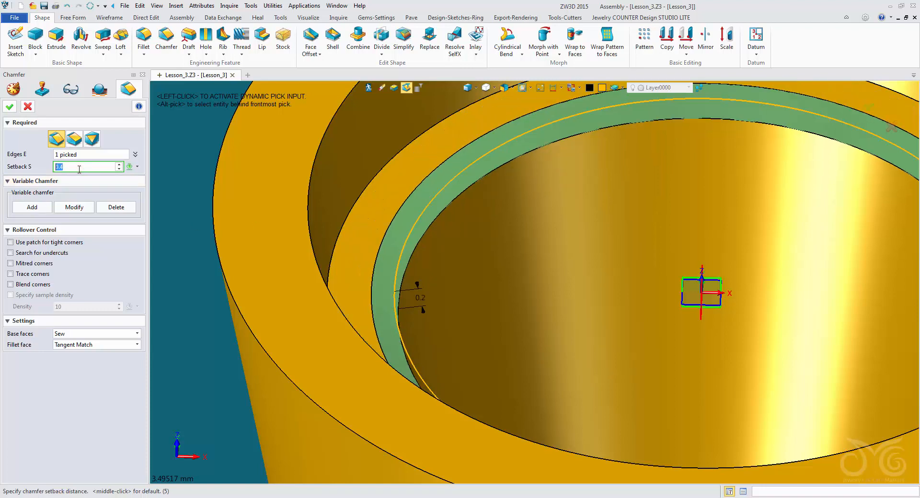
pyautogui.scroll(4, 79, 169)
pyautogui.scroll(2, 80, 169)
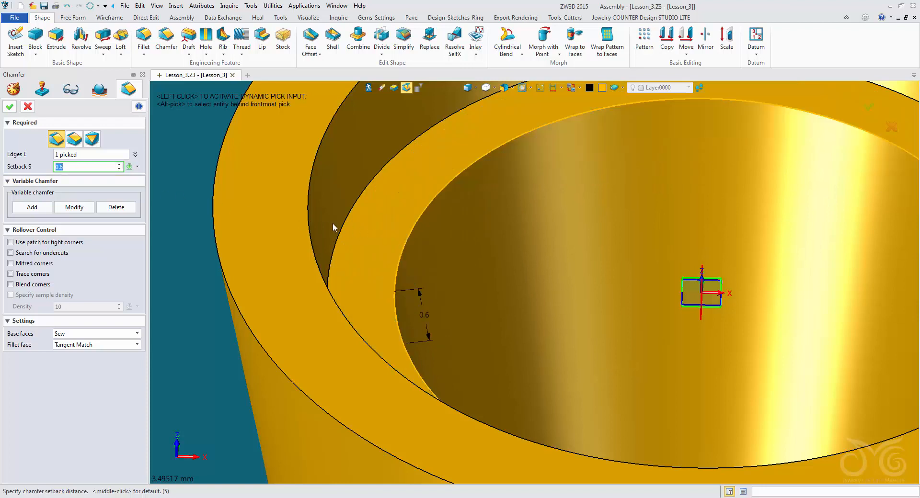
pyautogui.scroll(-1, 83, 167)
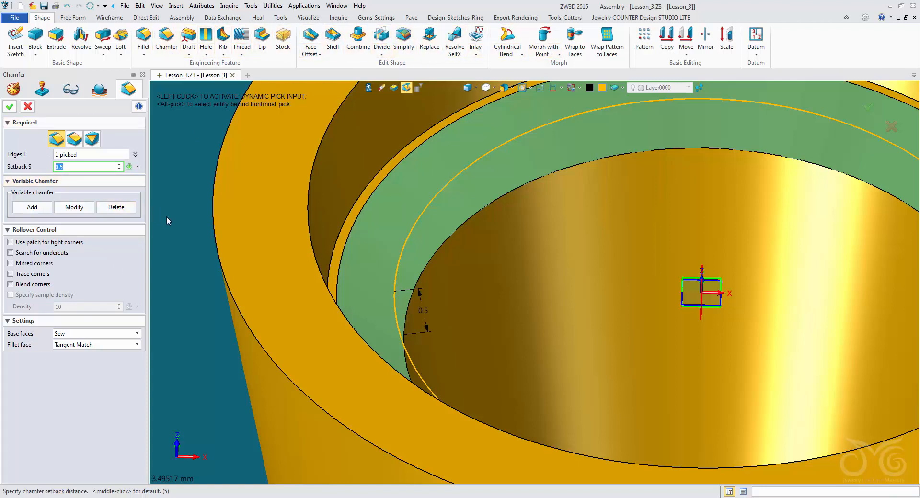
# - Apply the 0.5 mm chamfer to the seat ledge
pyautogui.scroll(-5, 165, 216)
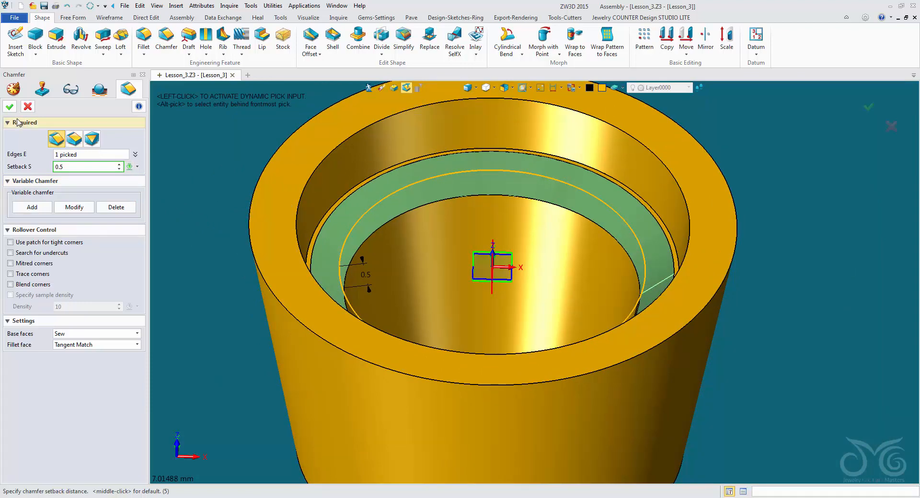
pyautogui.click(10, 106)
pyautogui.scroll(-3, 178, 198)
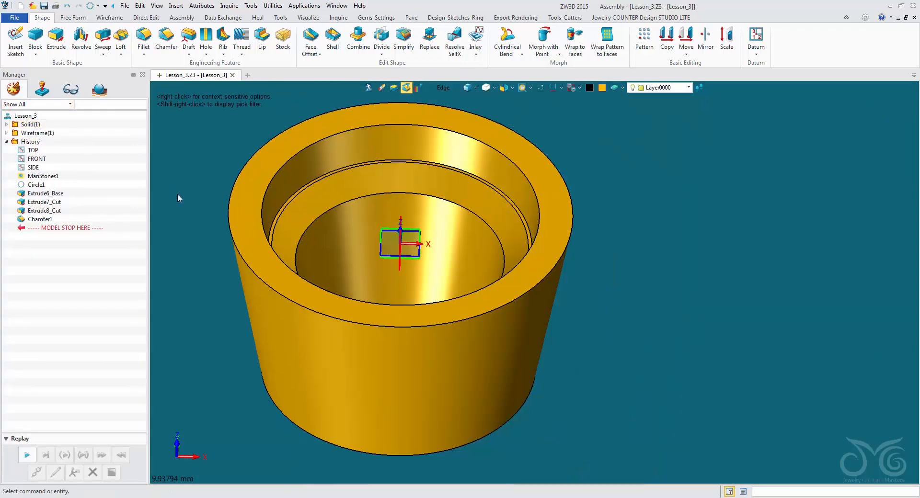
# - Show the Center Stone layer again to view the diamond seated in the chamfered bezel
pyautogui.moveTo(177, 194); pyautogui.dragTo(232, 224, button='middle')
pyautogui.moveTo(233, 224); pyautogui.dragTo(233, 214, button='right')
pyautogui.scroll(-3, 232, 216)
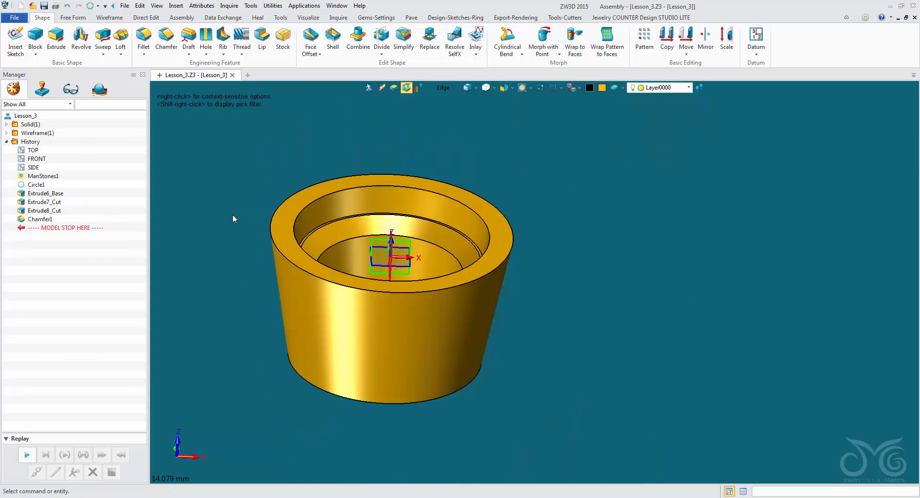
pyautogui.moveTo(232, 214); pyautogui.dragTo(304, 220, button='middle')
pyautogui.click(687, 87)
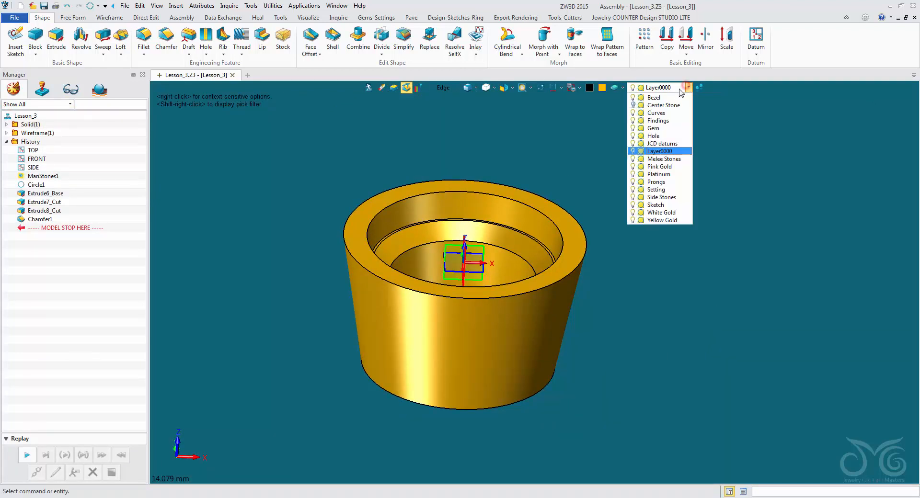
pyautogui.click(633, 105)
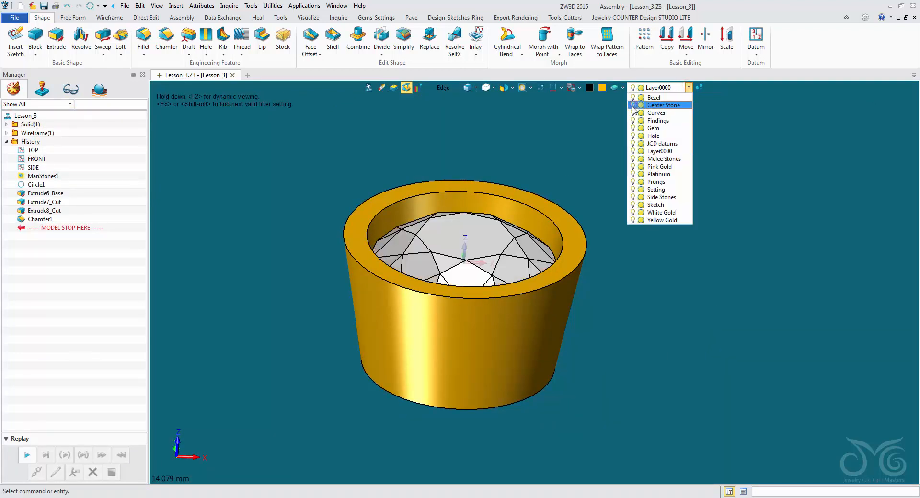
pyautogui.click(585, 129)
pyautogui.moveTo(591, 138); pyautogui.dragTo(595, 161, button='right')
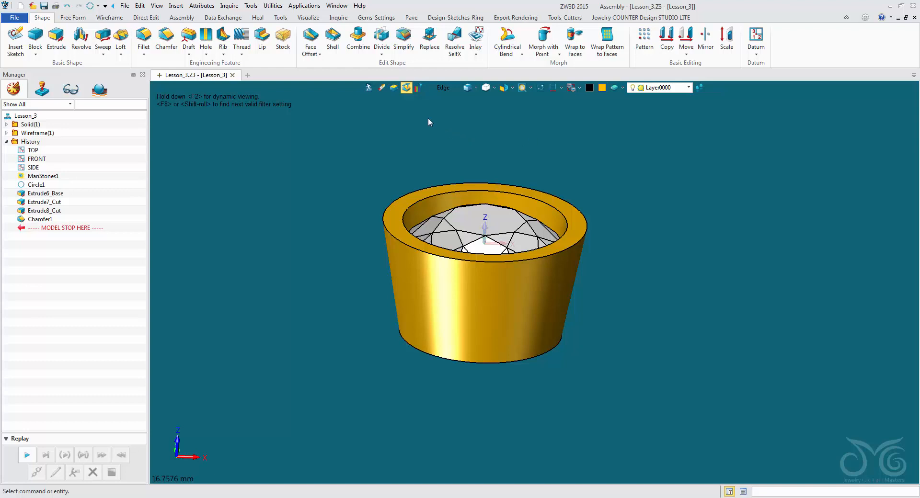
# - Bring up the gem setting tools and roll the model history back to just after ManStones1, before Circle1
pyautogui.click(378, 18)
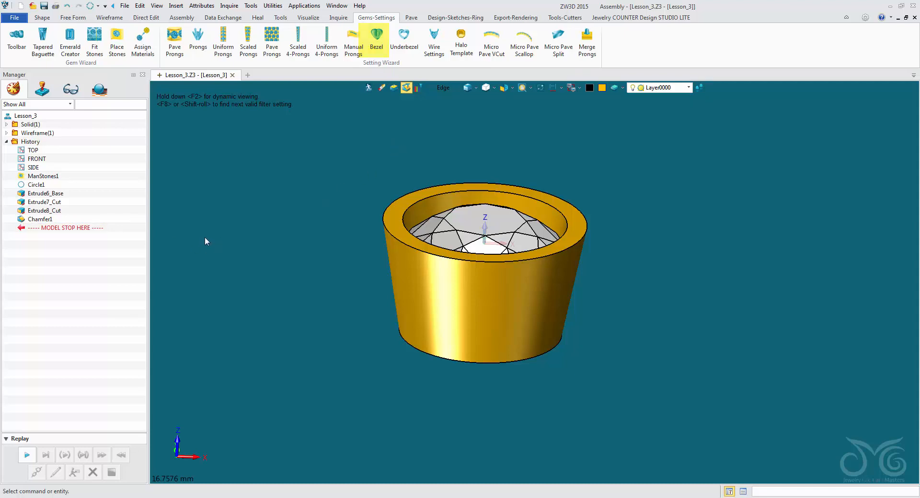
pyautogui.moveTo(77, 228); pyautogui.dragTo(88, 185)
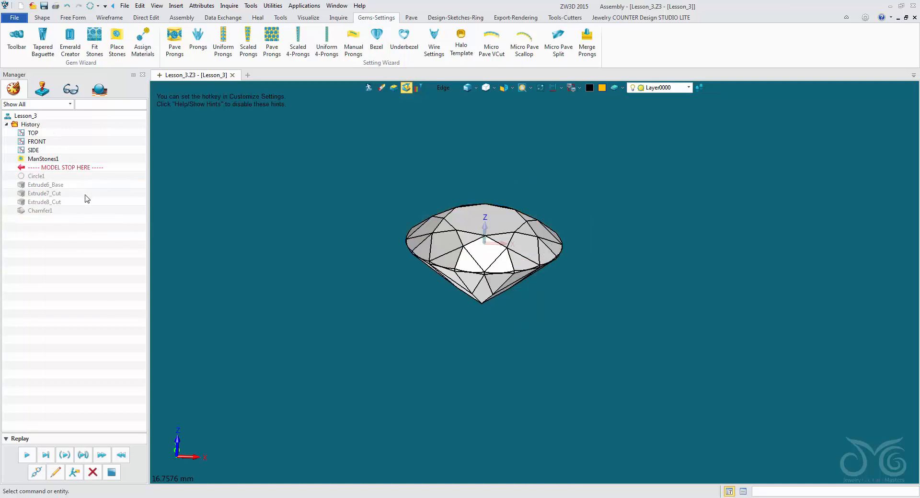
# - Delete Circle1, Extrude6_Base, Extrude7_Cut, Extrude8_Cut and Chamfer1 from the model history
pyautogui.click(93, 473)
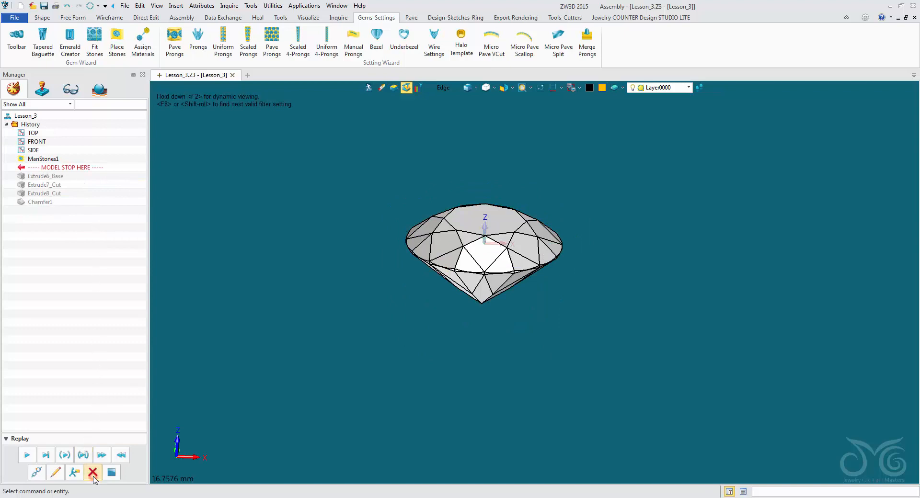
pyautogui.click(93, 473)
pyautogui.click(93, 473)
pyautogui.click(93, 472)
pyautogui.click(92, 472)
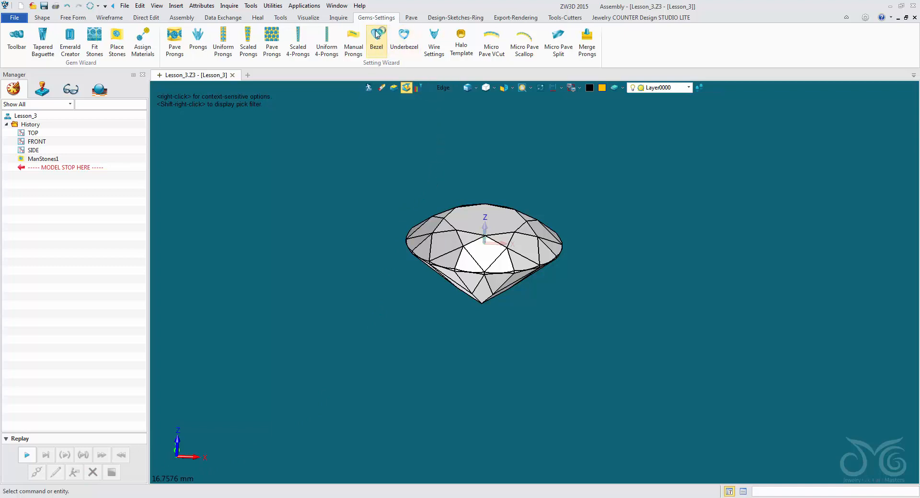
# - Start the Bezel gem setting and choose the round bezel style with a 6.50 gem length
pyautogui.click(376, 48)
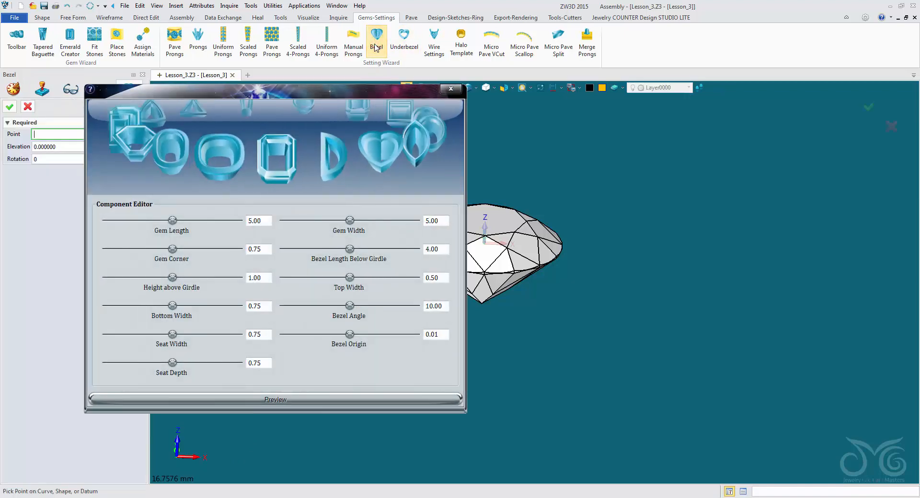
pyautogui.moveTo(350, 114); pyautogui.dragTo(347, 74)
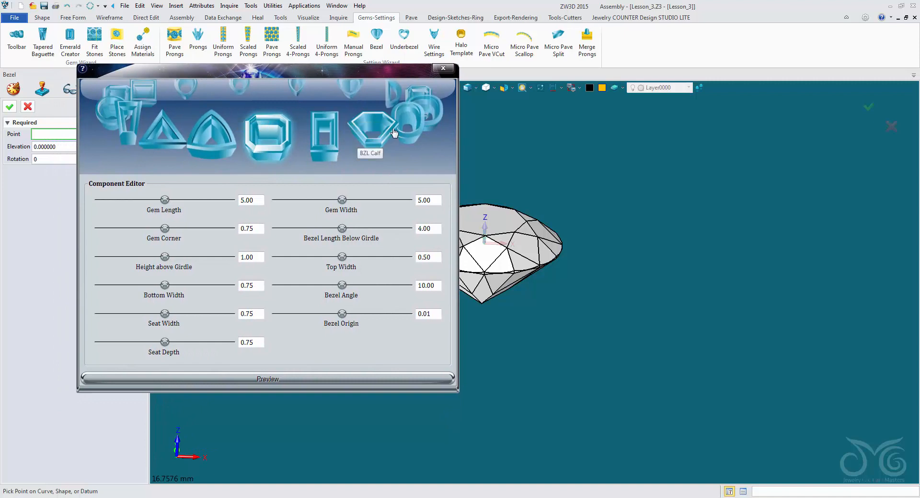
pyautogui.click(372, 139)
pyautogui.click(312, 141)
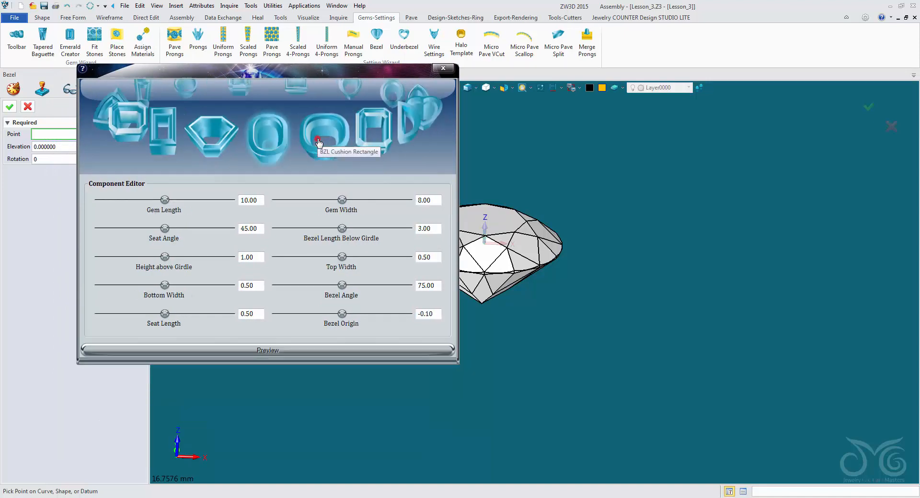
pyautogui.click(320, 145)
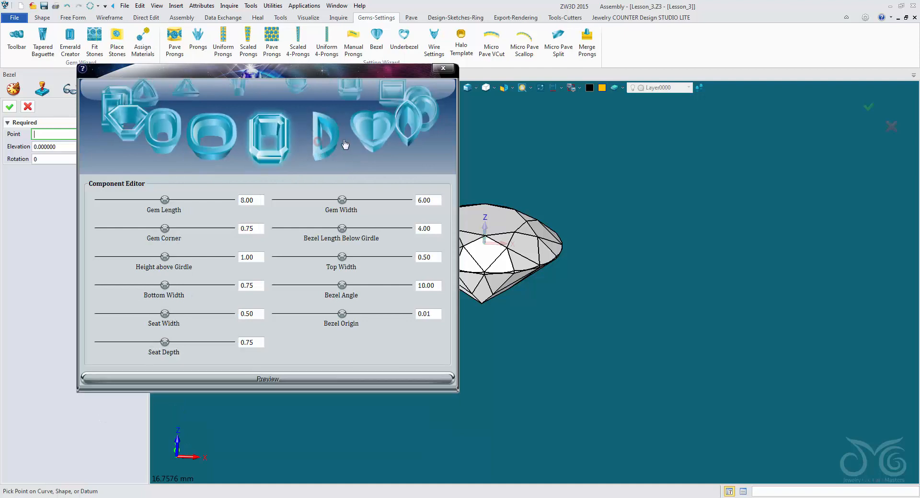
pyautogui.click(368, 143)
pyautogui.click(380, 141)
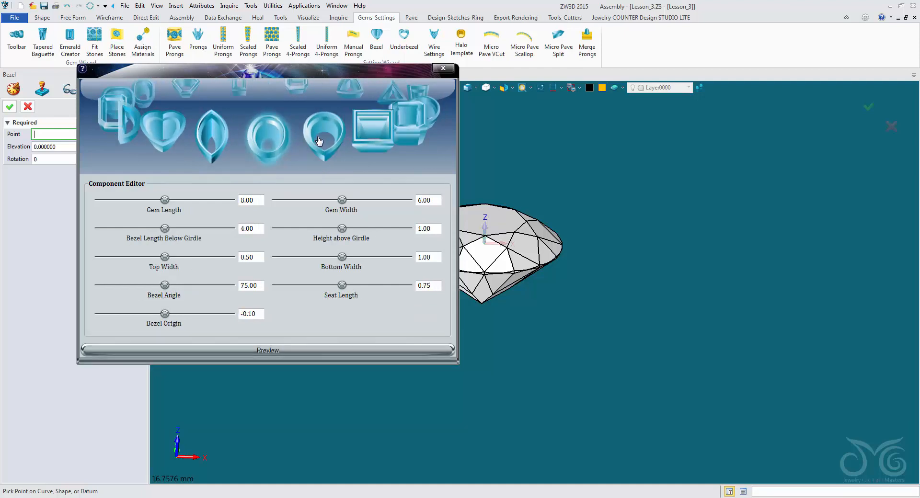
pyautogui.click(360, 140)
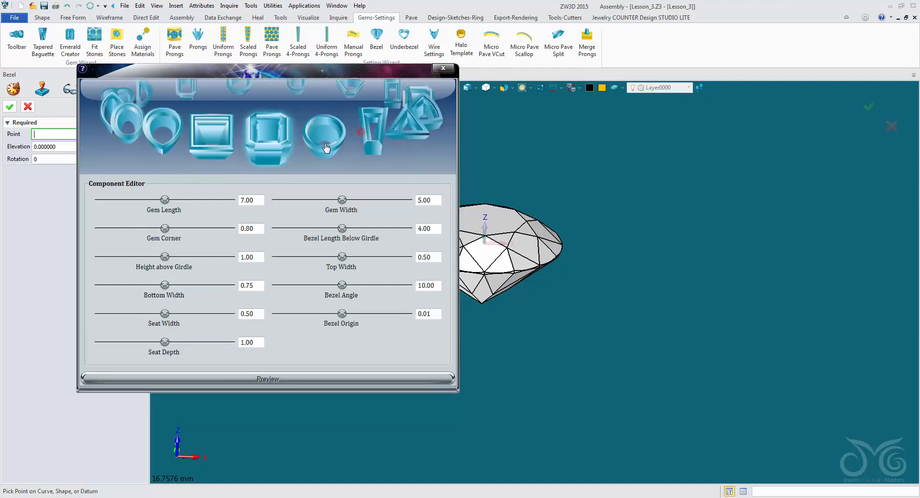
pyautogui.click(322, 144)
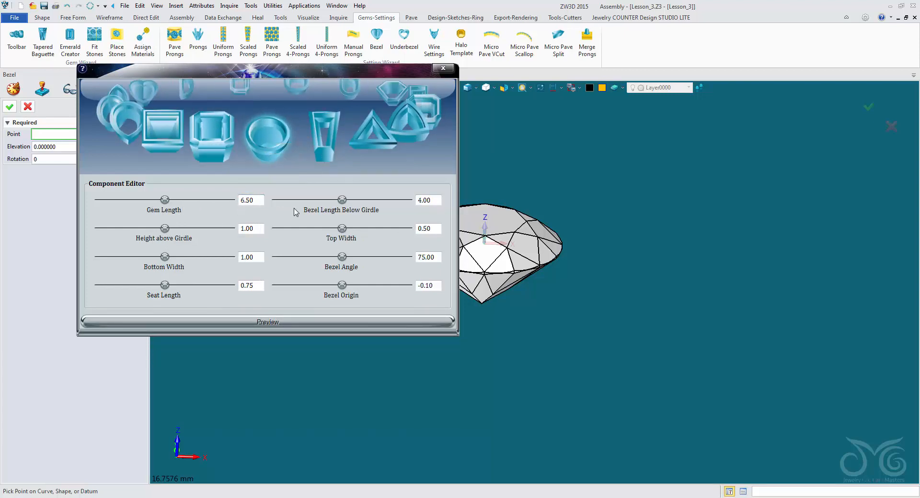
pyautogui.moveTo(297, 72); pyautogui.dragTo(231, 188)
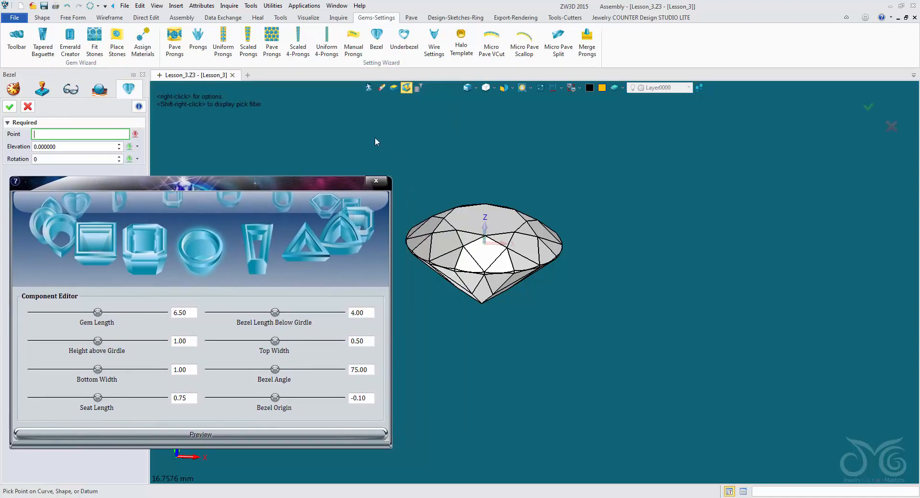
# - Place the round bezel around the diamond by picking its insertion point in wireframe display, and return to shaded display
pyautogui.click(465, 91)
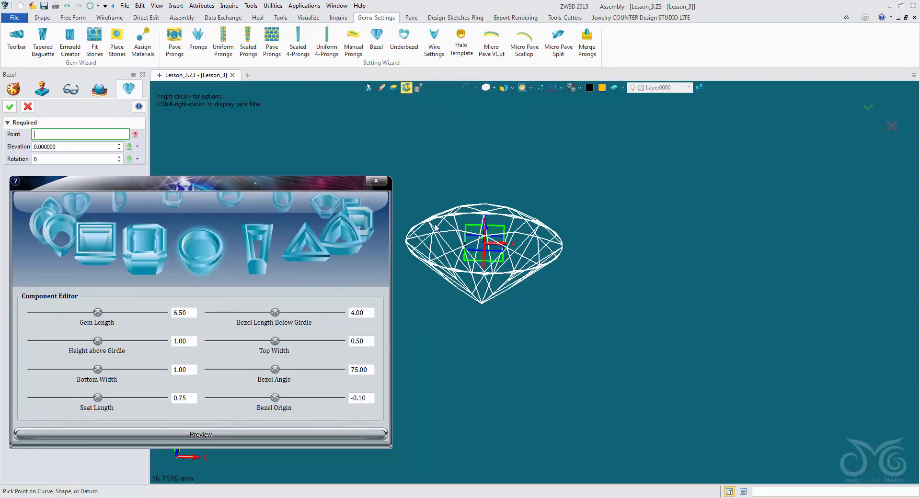
pyautogui.click(474, 244)
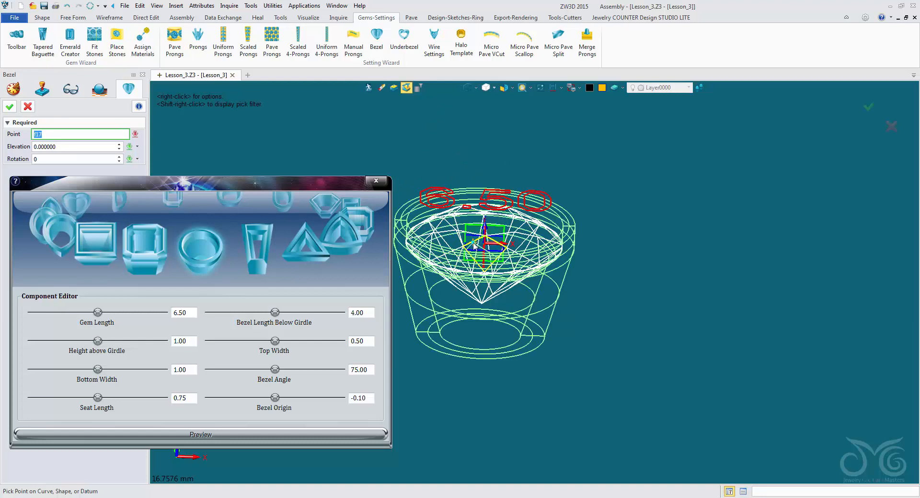
pyautogui.click(473, 244)
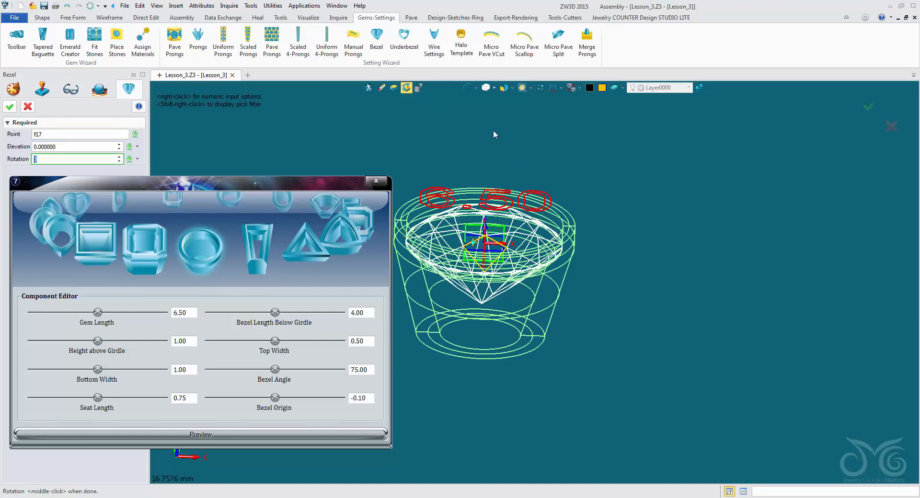
pyautogui.click(467, 87)
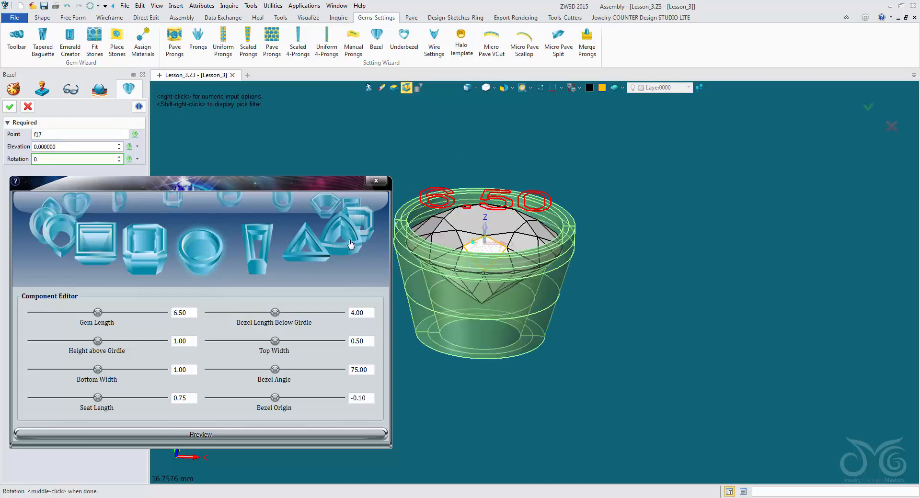
pyautogui.moveTo(395, 143); pyautogui.dragTo(461, 142, button='middle')
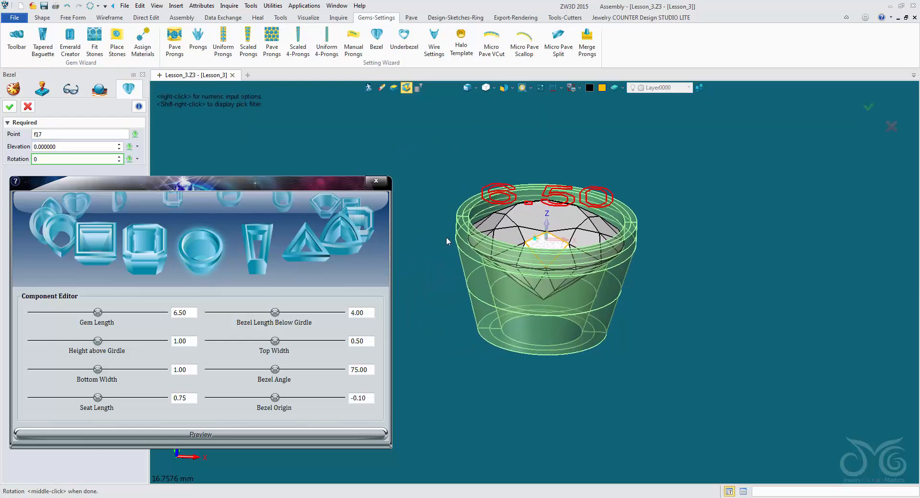
pyautogui.moveTo(487, 380); pyautogui.dragTo(482, 355, button='right')
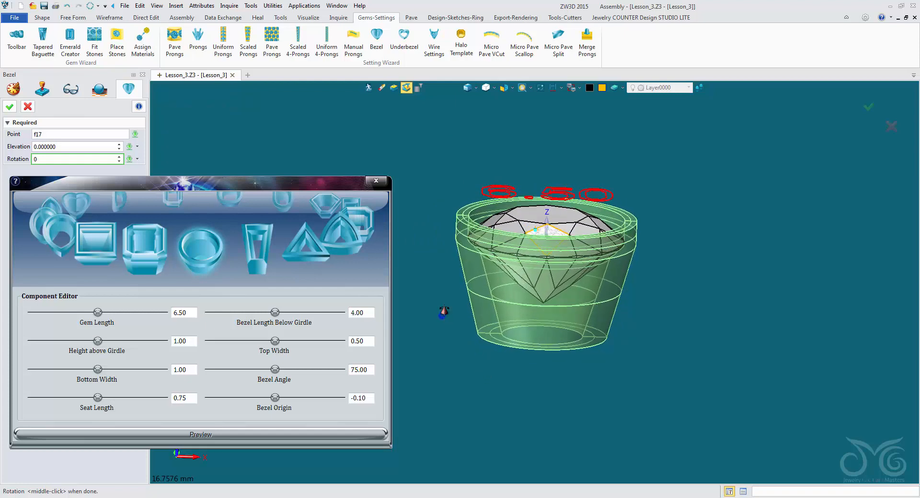
# - Try a bezel length below girdle of 3.5, set it to 3, and create the bezel
pyautogui.moveTo(294, 181); pyautogui.dragTo(306, 69)
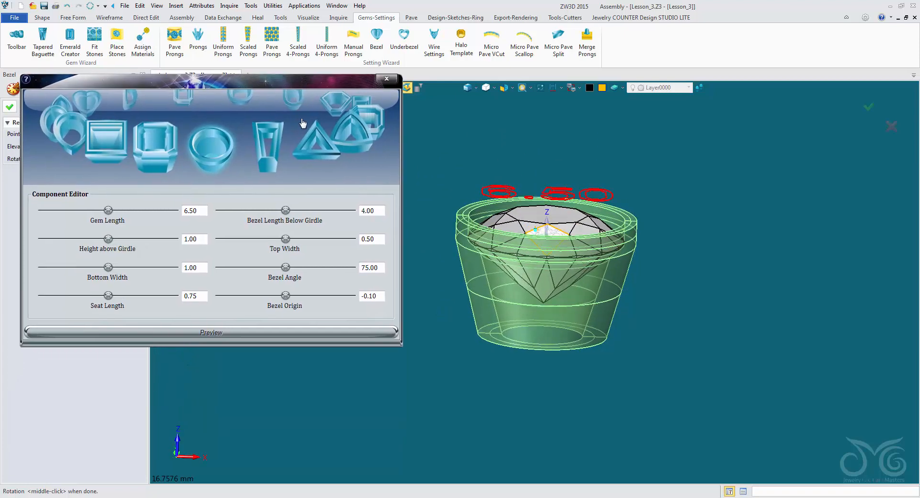
pyautogui.moveTo(227, 347); pyautogui.dragTo(228, 430)
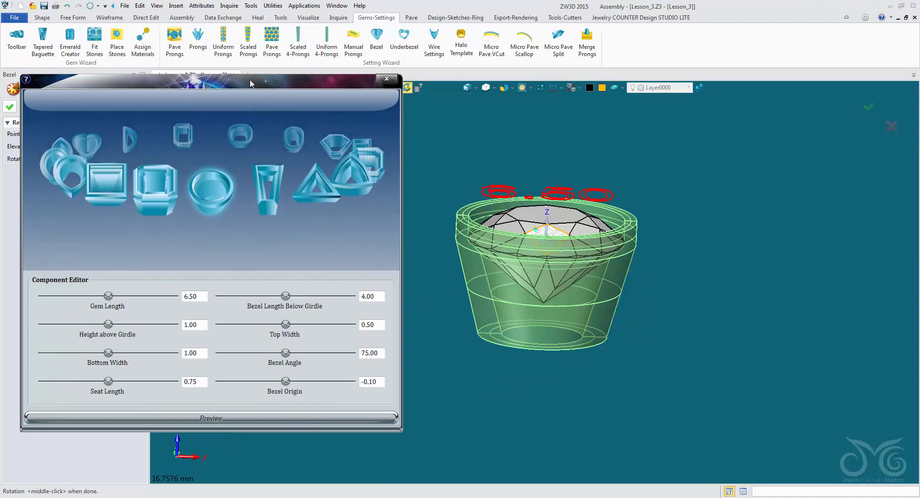
pyautogui.moveTo(250, 82); pyautogui.dragTo(252, 60)
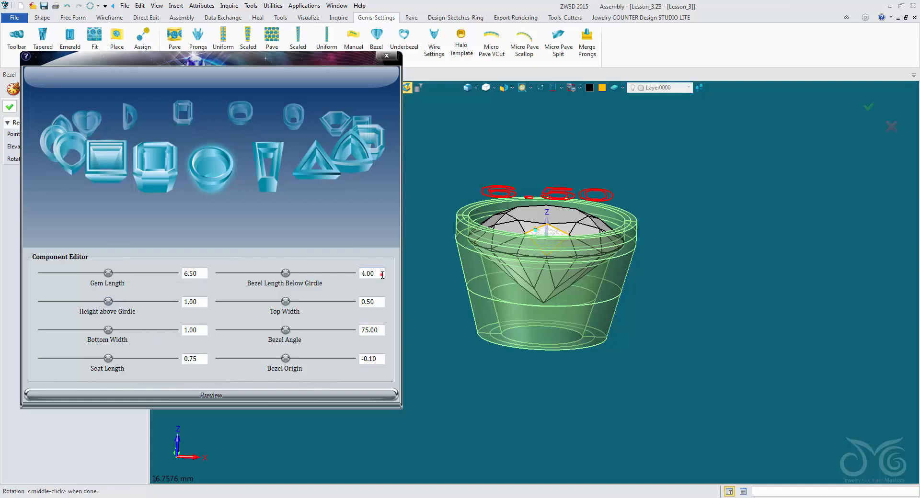
pyautogui.moveTo(382, 274); pyautogui.dragTo(339, 274)
pyautogui.write('3.5')
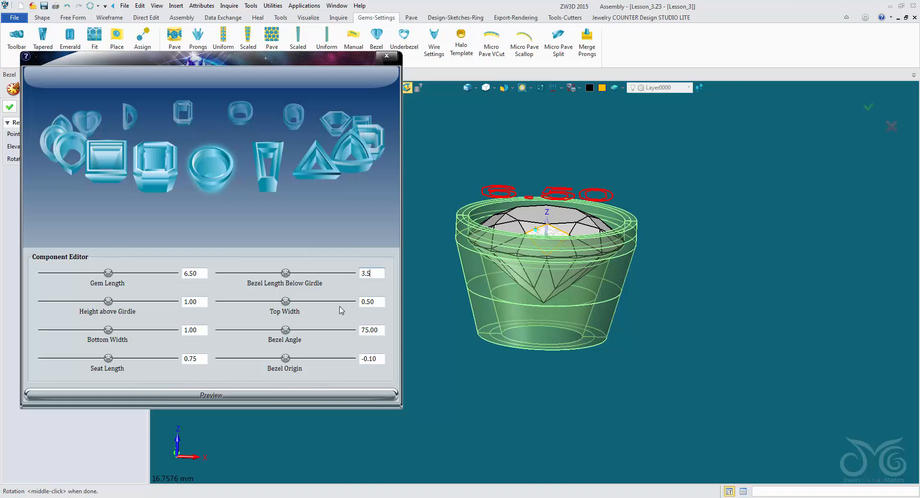
pyautogui.click(209, 397)
pyautogui.press('BackSpace')
pyautogui.press('BackSpace')
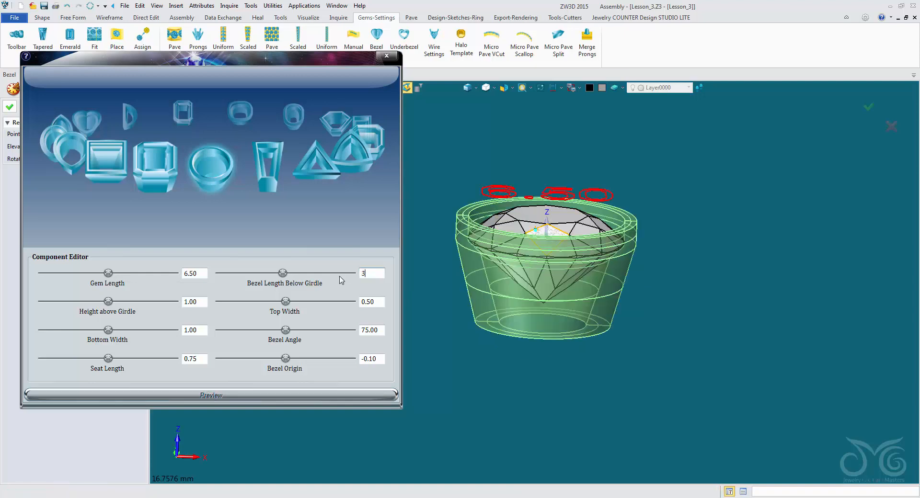
pyautogui.click(285, 399)
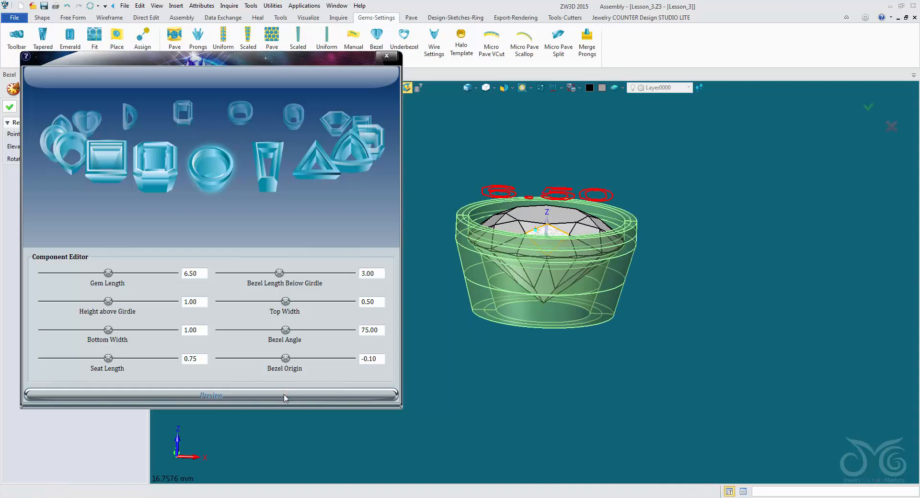
pyautogui.moveTo(170, 65); pyautogui.dragTo(197, 62)
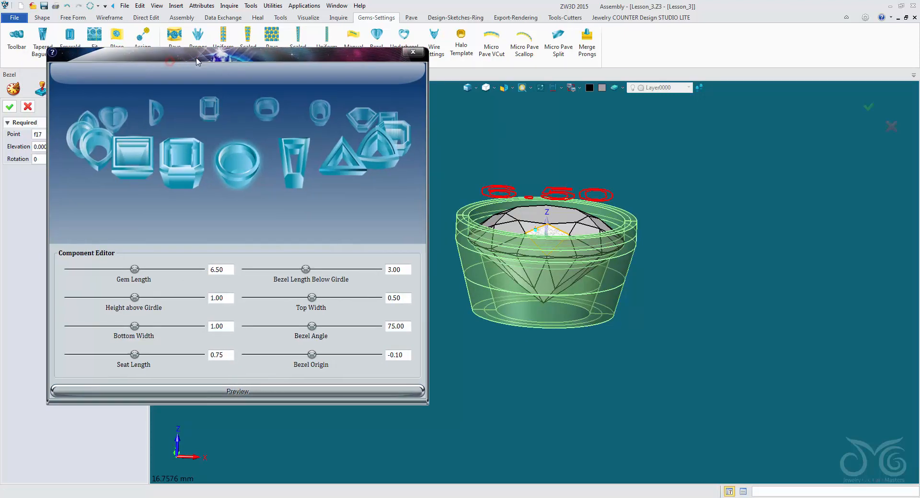
pyautogui.click(10, 108)
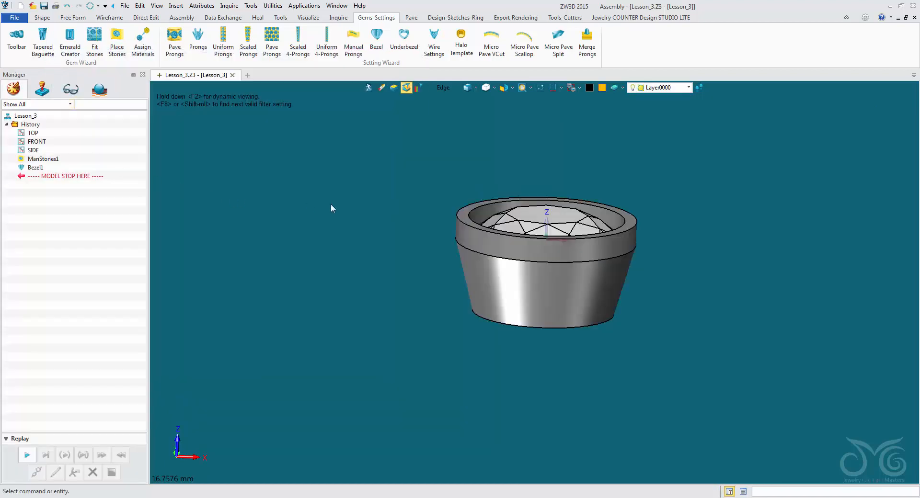
# - Inspect the bezel-set diamond and set the selection filter to Component to pick out the stone
pyautogui.moveTo(331, 204); pyautogui.dragTo(339, 246, button='right')
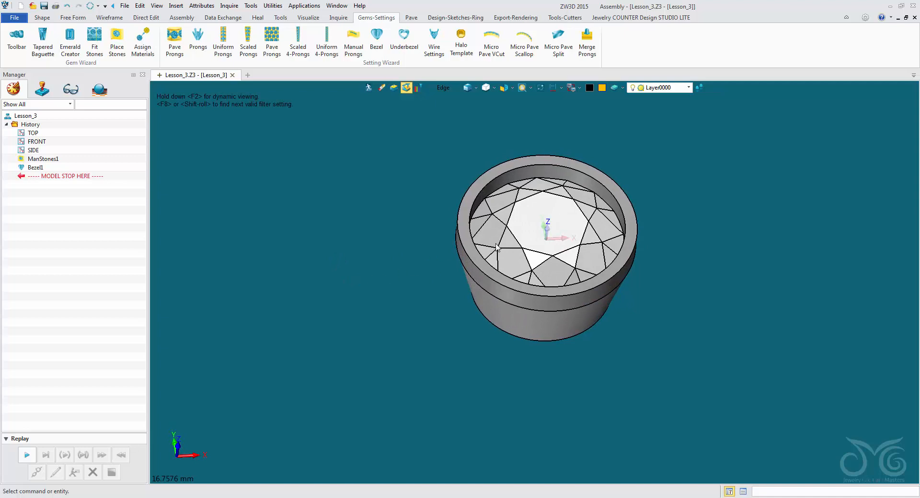
pyautogui.moveTo(408, 234); pyautogui.dragTo(403, 209, button='right')
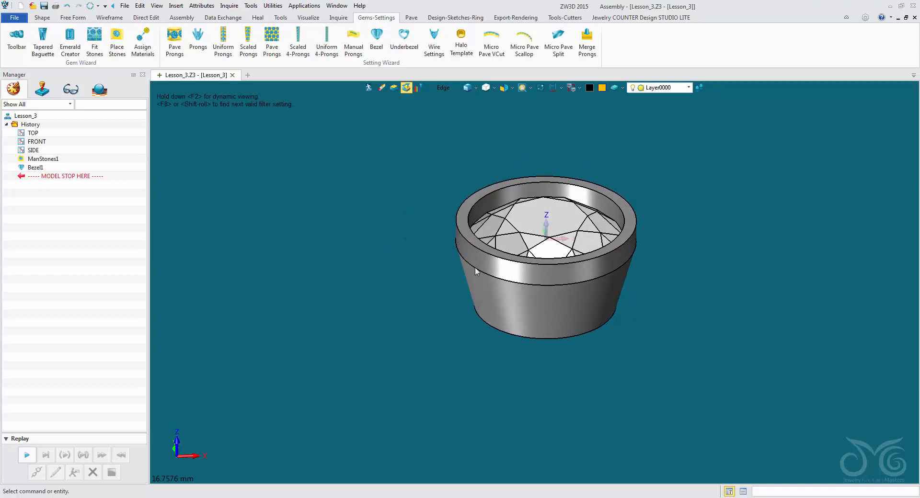
pyautogui.click(443, 88)
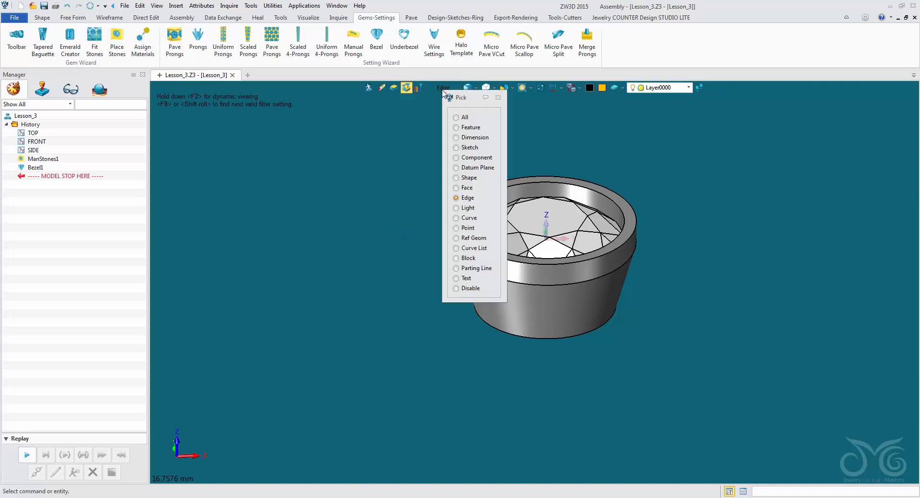
pyautogui.click(456, 158)
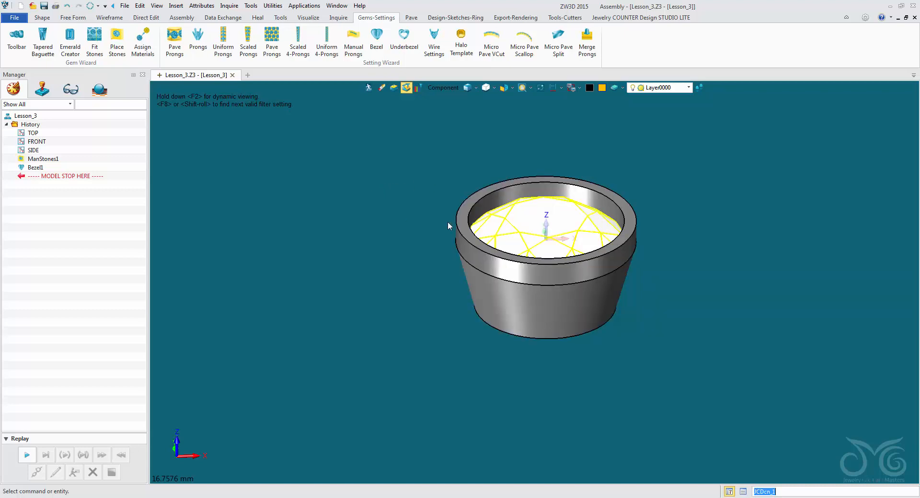
pyautogui.click(43, 17)
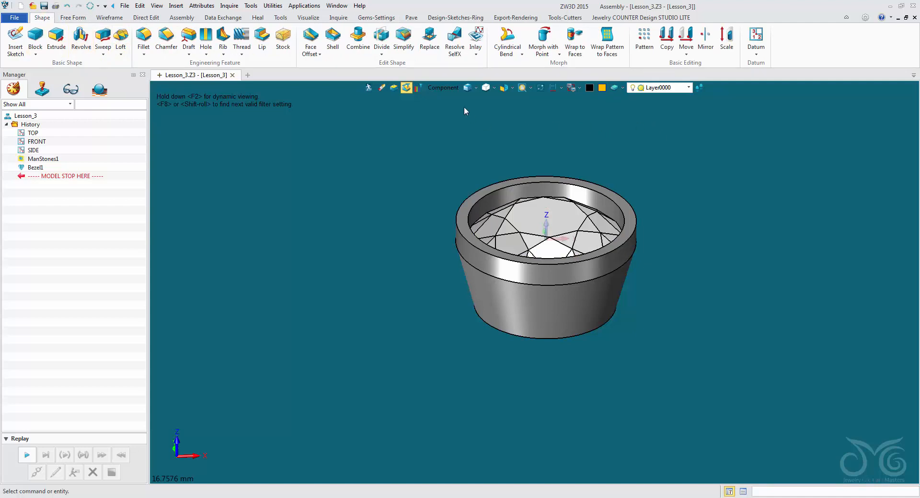
pyautogui.click(444, 90)
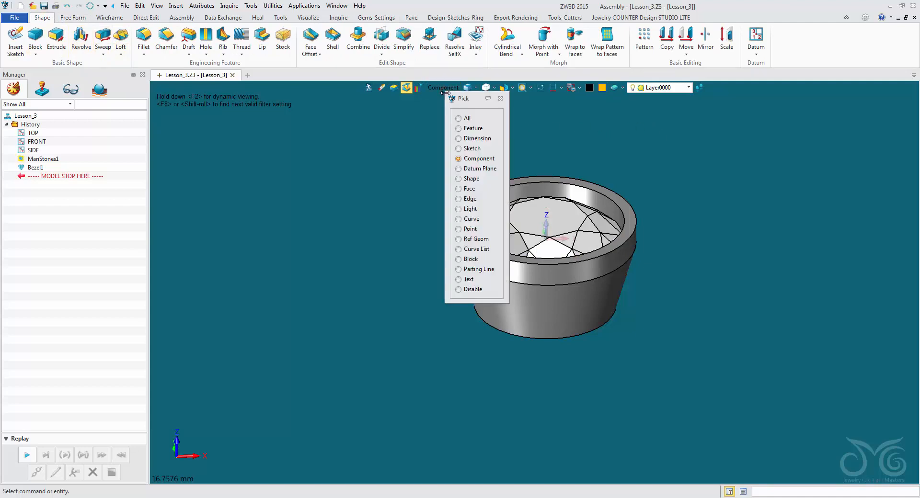
pyautogui.click(458, 178)
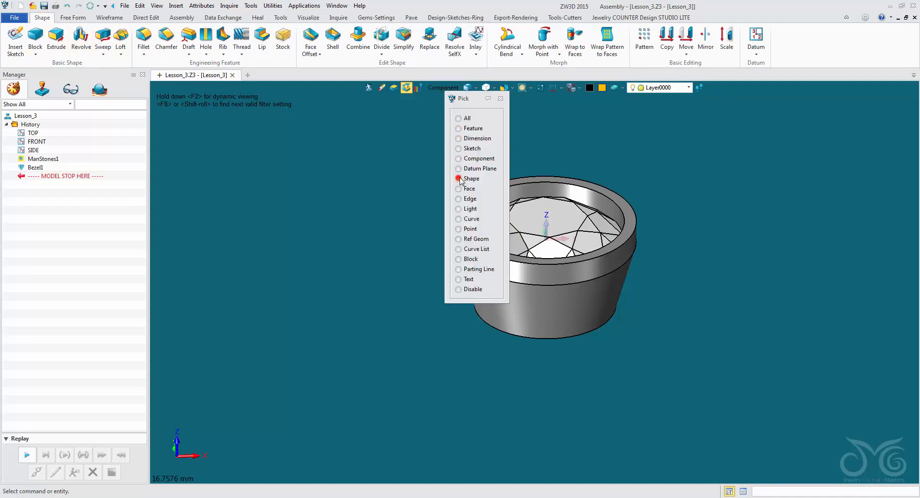
pyautogui.click(684, 38)
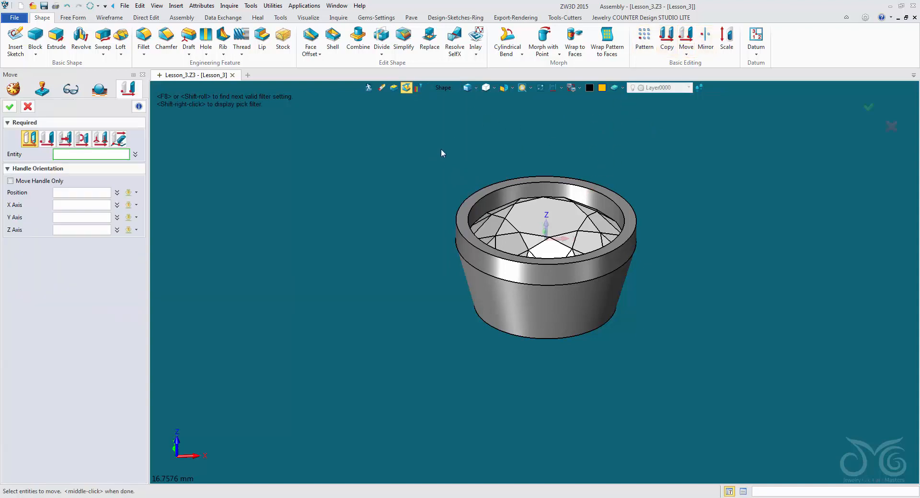
pyautogui.click(27, 107)
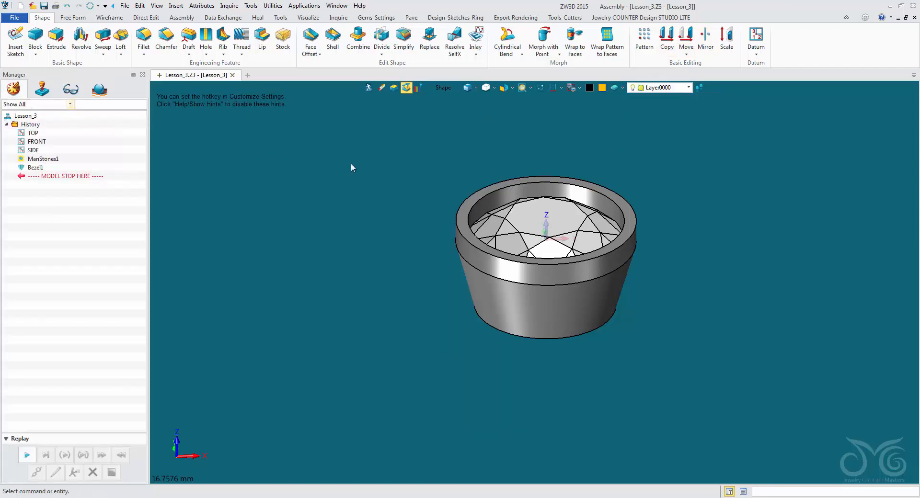
# - Try moving the bezel component 1.7 mm along the X axis with the assembly Move command, and cancel the move
pyautogui.click(173, 19)
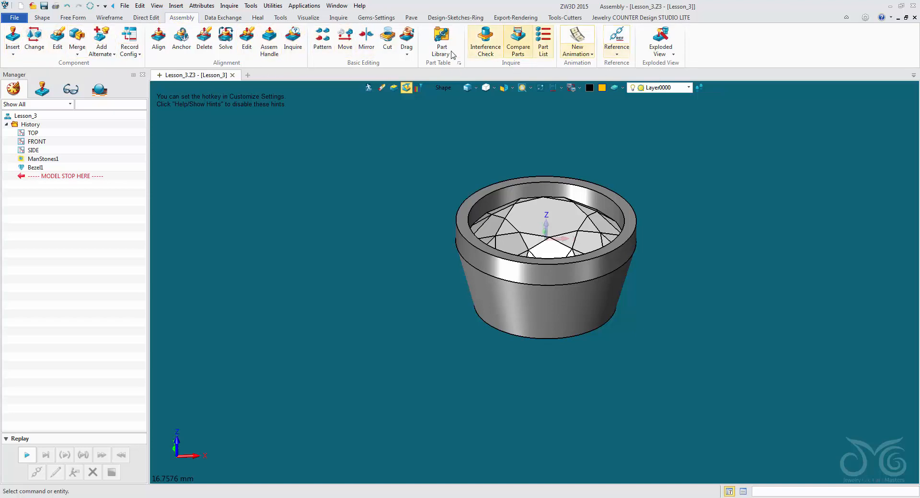
pyautogui.click(348, 44)
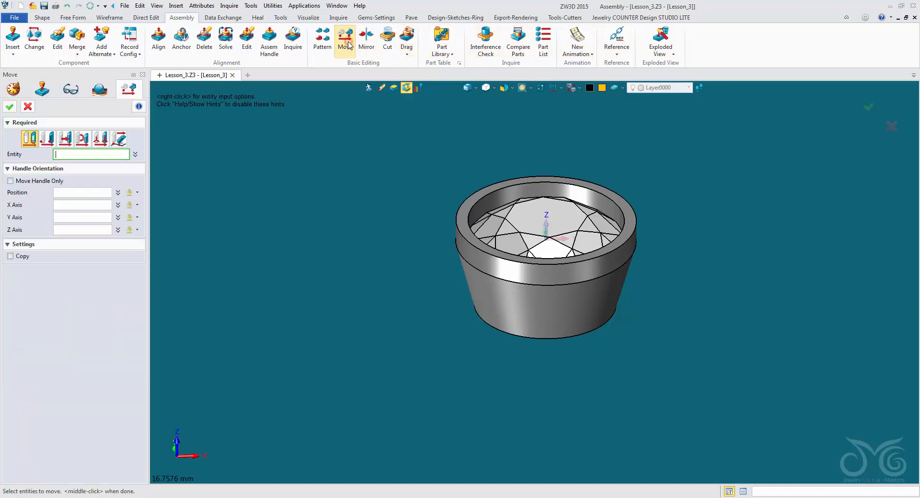
pyautogui.click(458, 225)
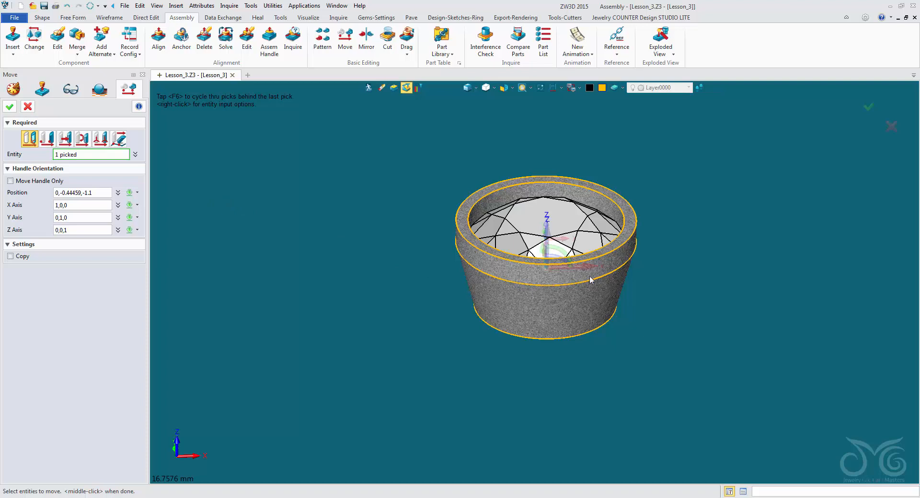
pyautogui.moveTo(589, 268); pyautogui.dragTo(569, 259)
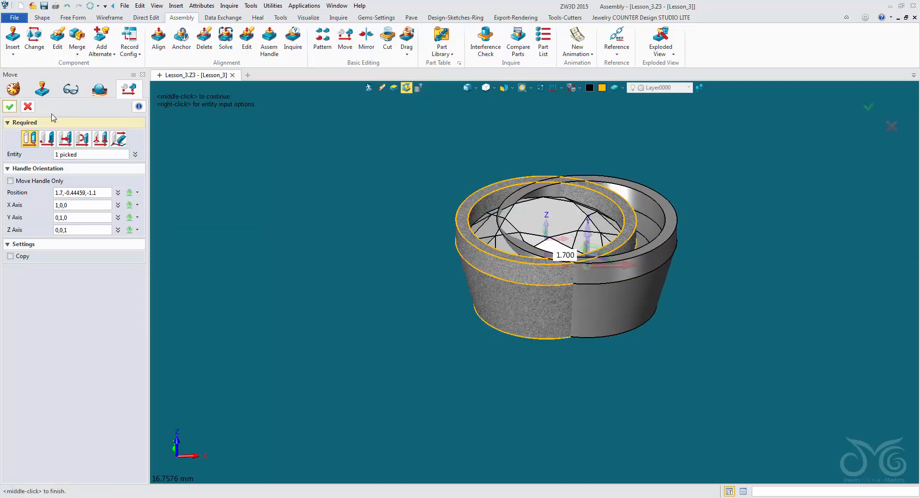
pyautogui.middleClick(29, 114)
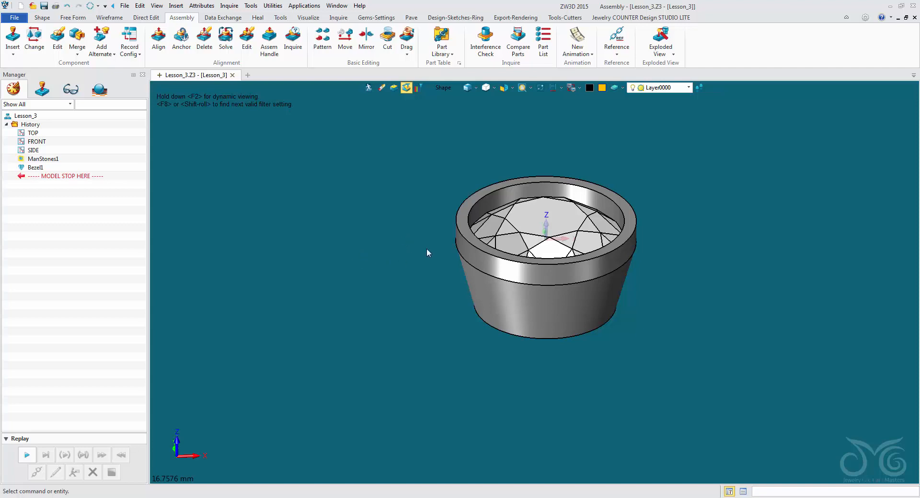
# - Set the selection filter to Component and check the bezel as a component in the model and its history entry
pyautogui.scroll(2, 436, 212)
pyautogui.moveTo(435, 211); pyautogui.dragTo(364, 218, button='middle')
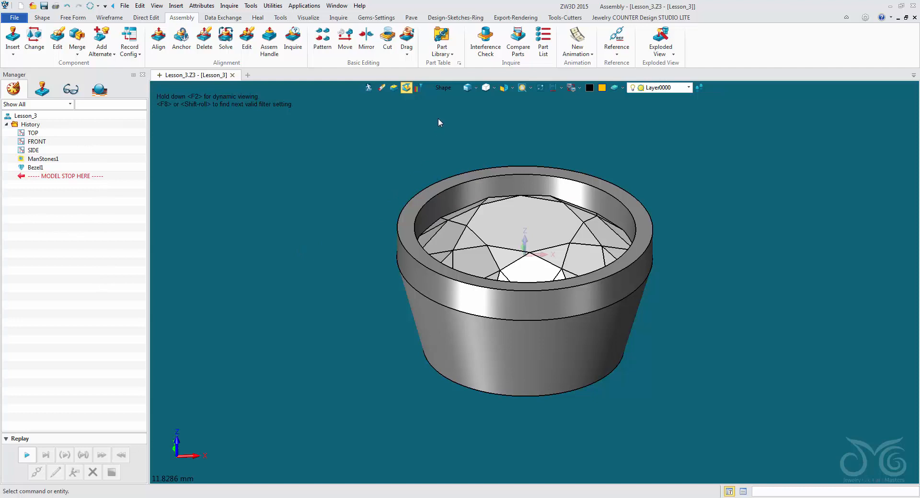
pyautogui.click(443, 88)
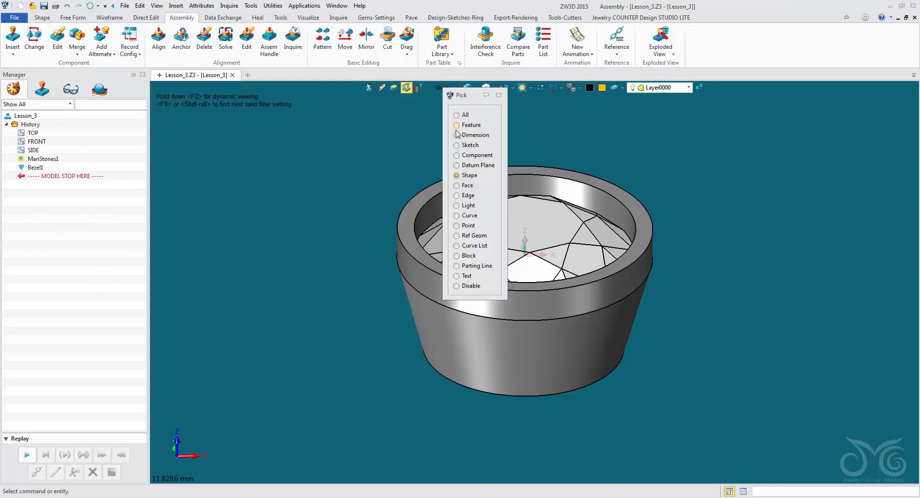
pyautogui.click(456, 155)
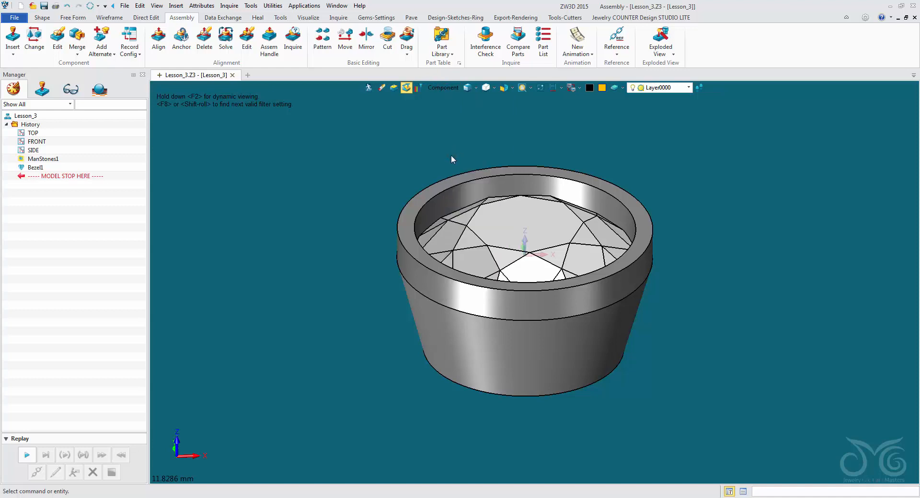
pyautogui.click(445, 184)
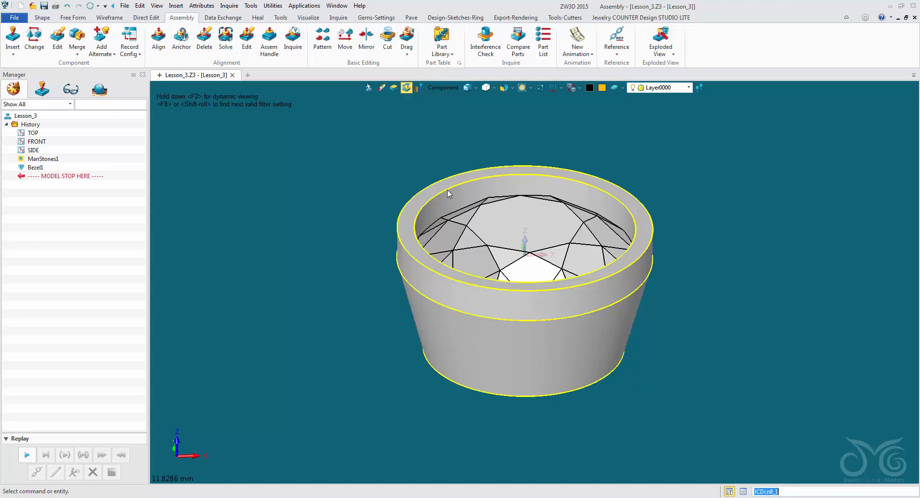
pyautogui.rightClick(36, 170)
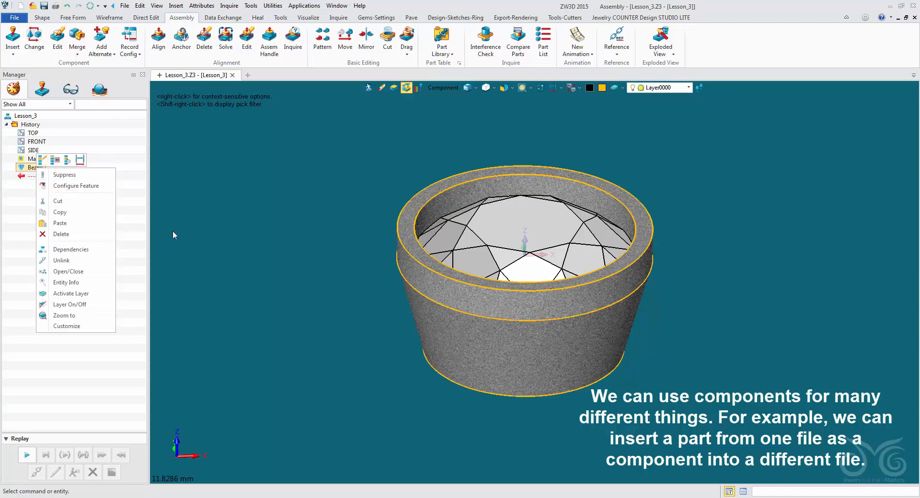
pyautogui.click(307, 225)
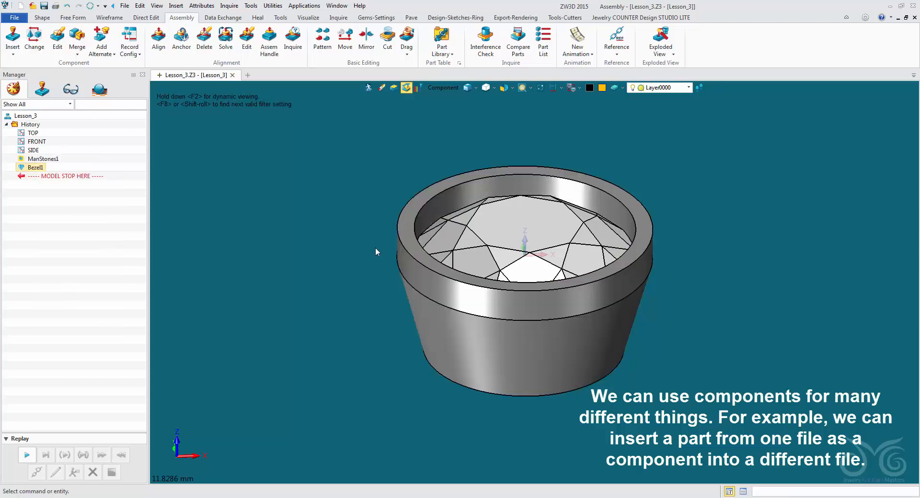
# - Review the bezel component's own history by replaying it from before GemShape, and return to the parent assembly
pyautogui.doubleClick(421, 276)
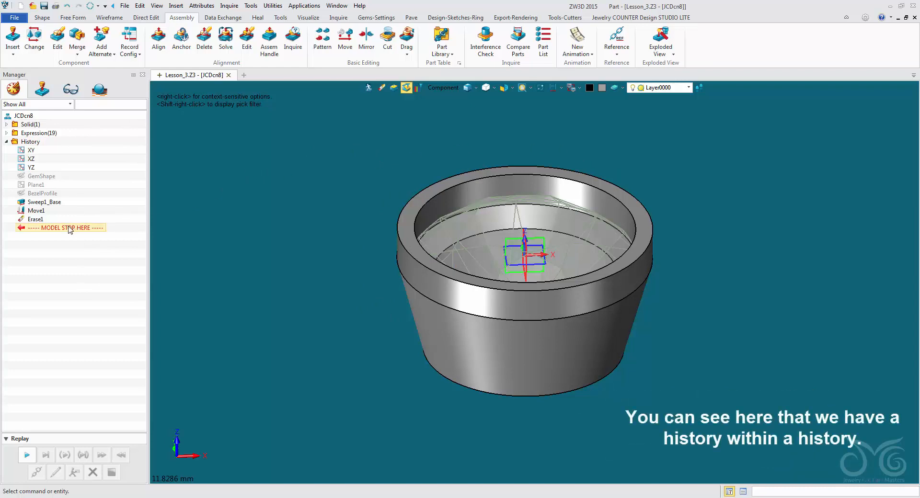
pyautogui.moveTo(70, 229); pyautogui.dragTo(71, 178)
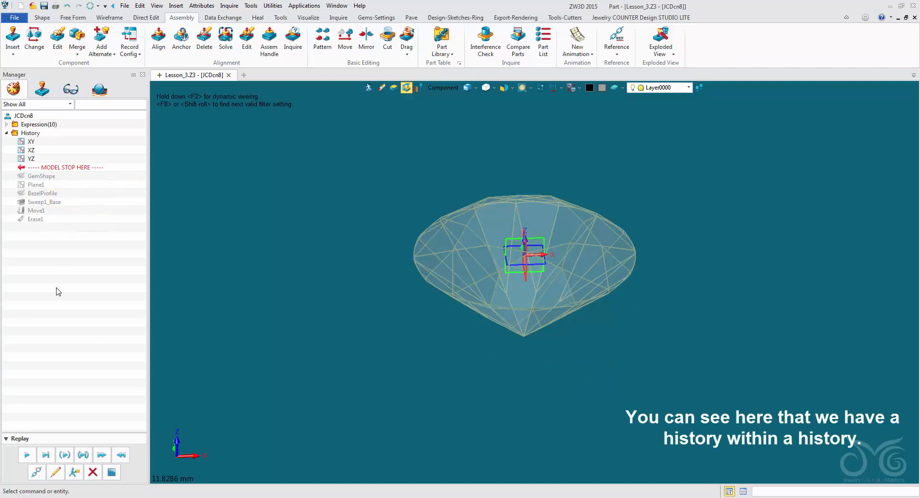
pyautogui.click(25, 457)
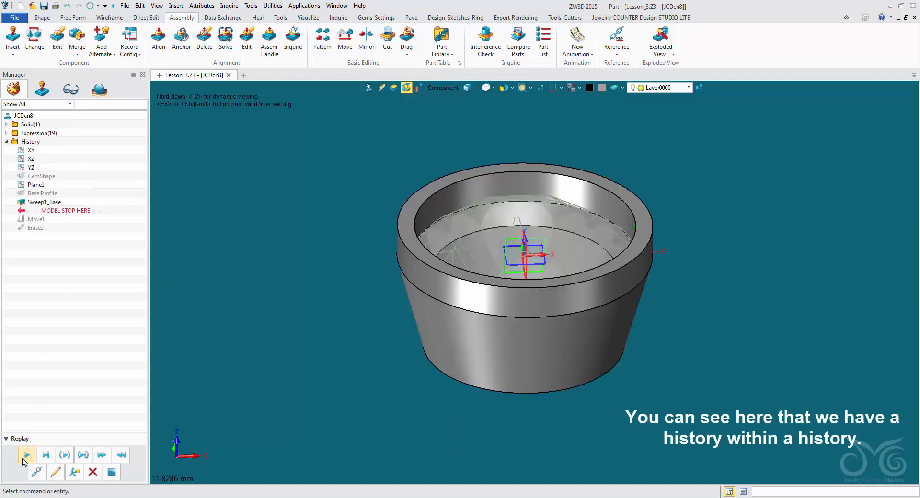
pyautogui.click(23, 459)
pyautogui.click(23, 459)
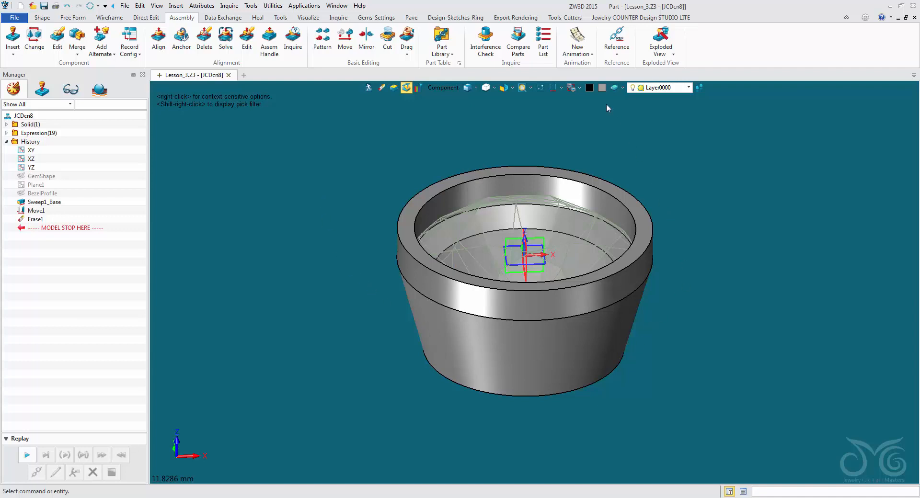
pyautogui.click(368, 89)
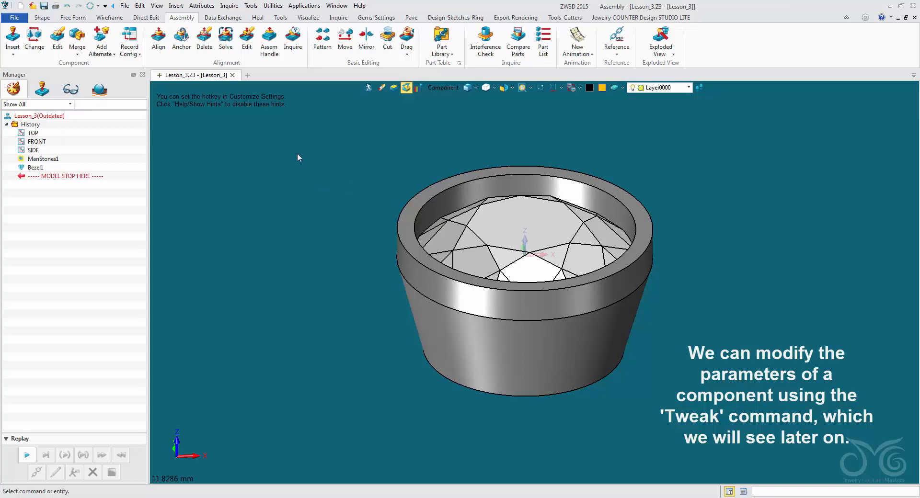
# - Create a separate base block about 2.64 × 0.85 × 1.92 mm overlapping the bezel rim on its negative X side
pyautogui.click(45, 18)
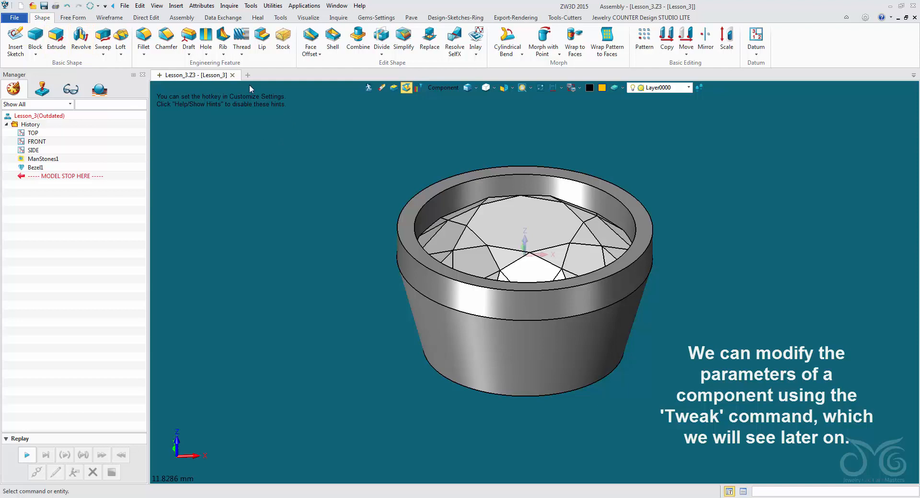
pyautogui.click(36, 37)
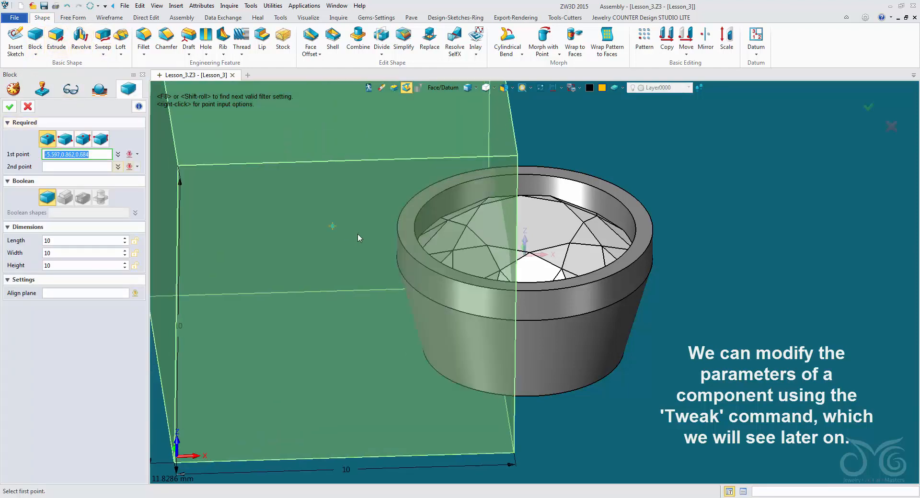
pyautogui.click(381, 221)
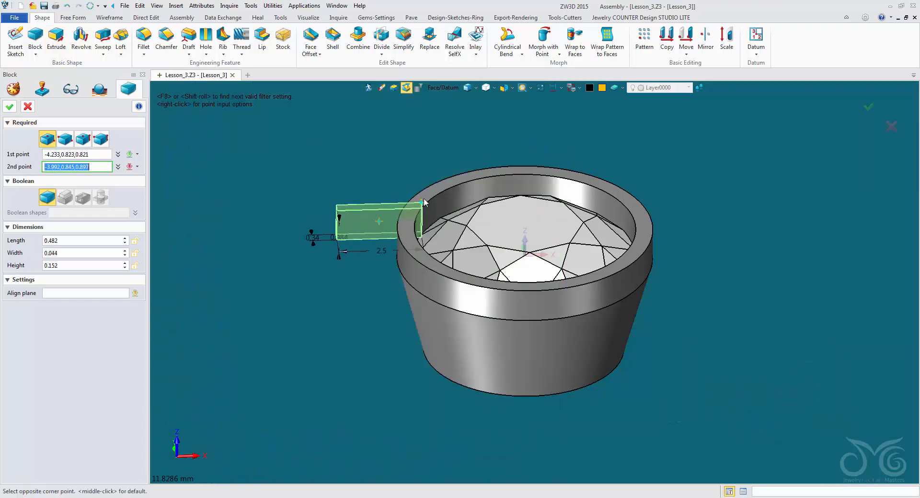
pyautogui.click(423, 184)
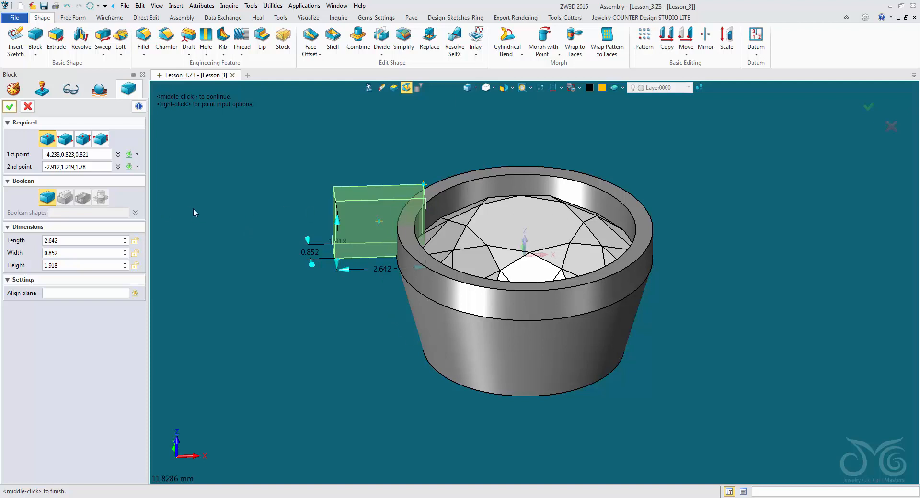
pyautogui.click(10, 106)
# - Try to subtract a second block about 5.08 × 1.03 × 2.61 mm from the opposite side of the bezel, and undo both blocks
pyautogui.middleClick(280, 134)
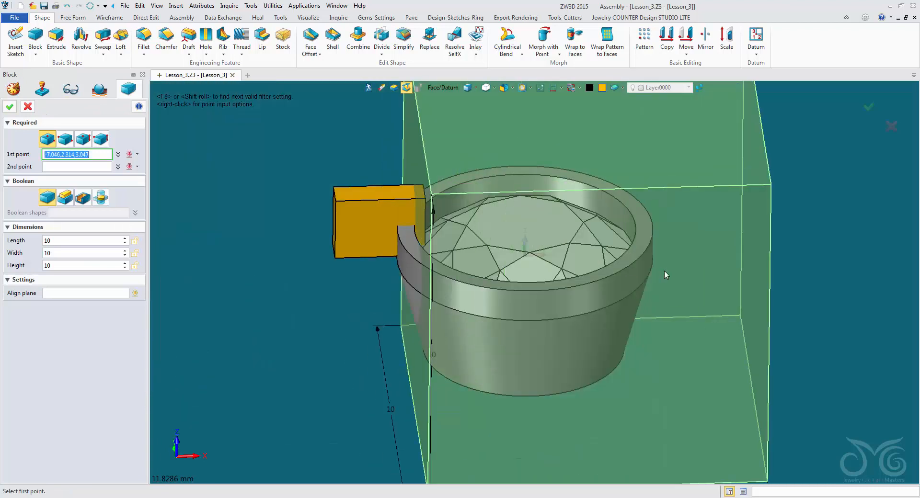
pyautogui.click(616, 238)
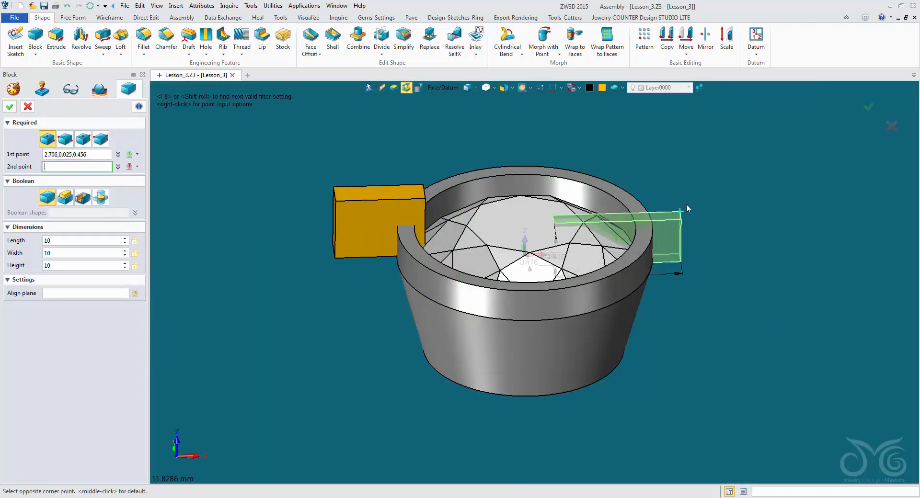
pyautogui.click(703, 190)
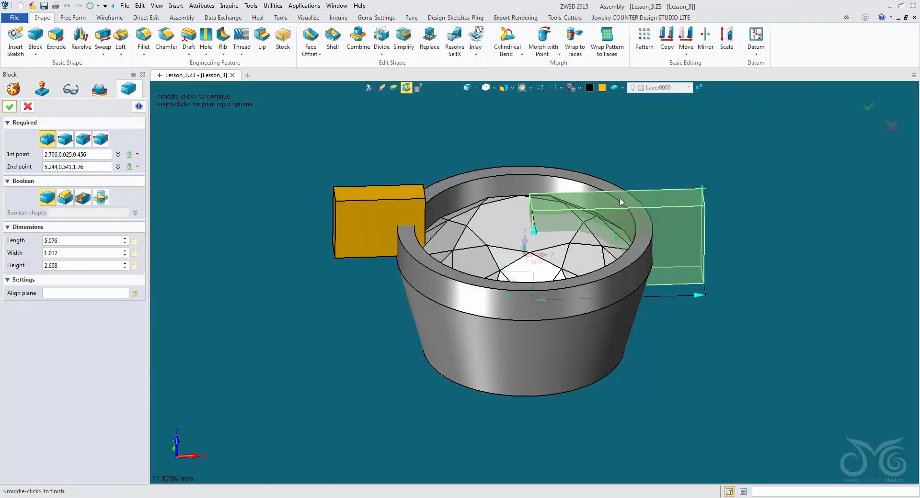
pyautogui.click(83, 197)
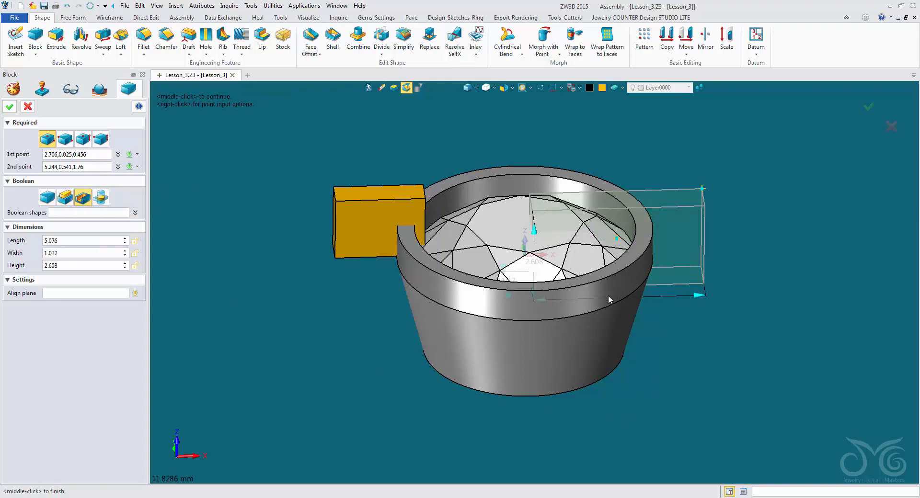
pyautogui.click(10, 107)
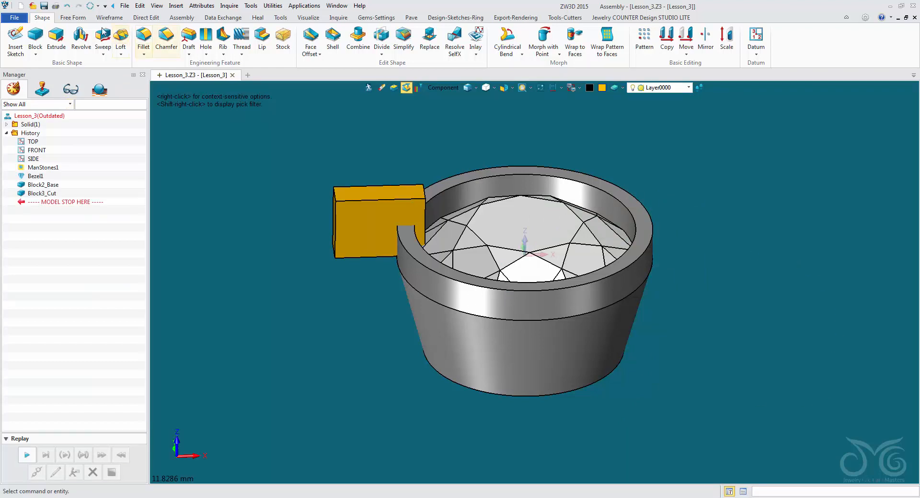
pyautogui.click(68, 7)
pyautogui.click(67, 7)
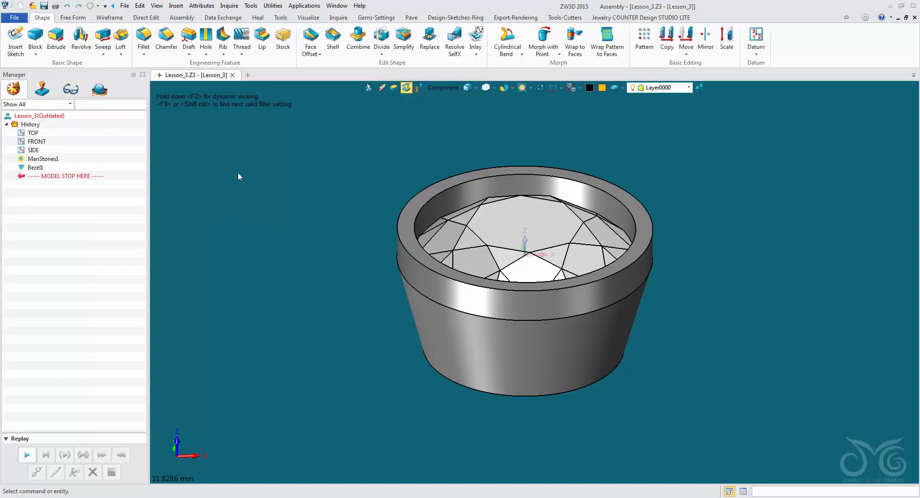
# - Merge the bezel component into the Lesson_3 part, leaving wireframe and dimension merging off
pyautogui.click(182, 18)
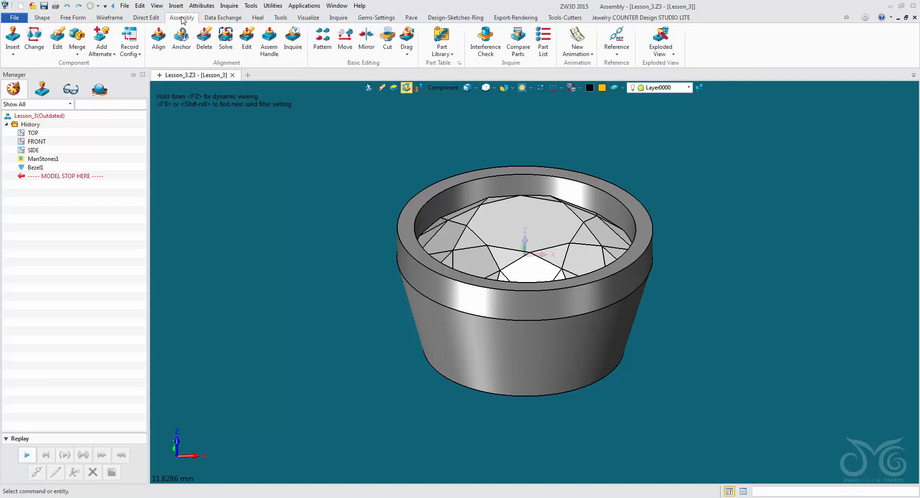
pyautogui.click(80, 40)
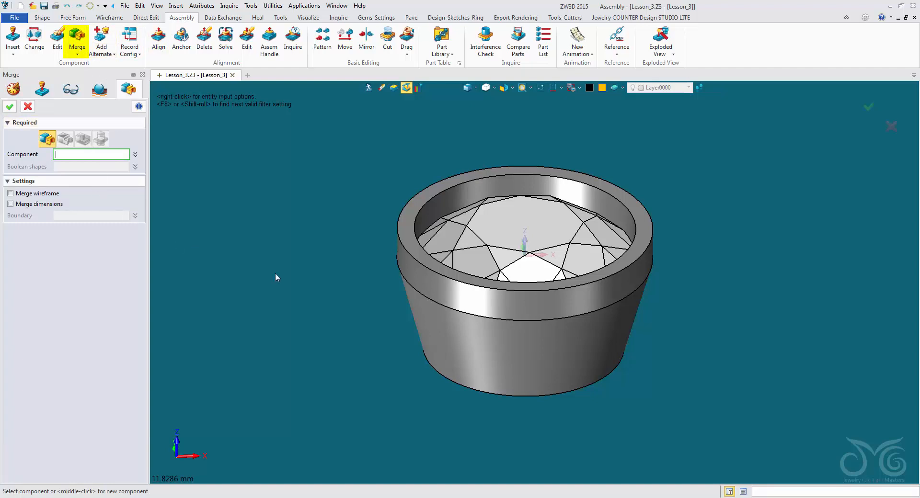
pyautogui.click(430, 291)
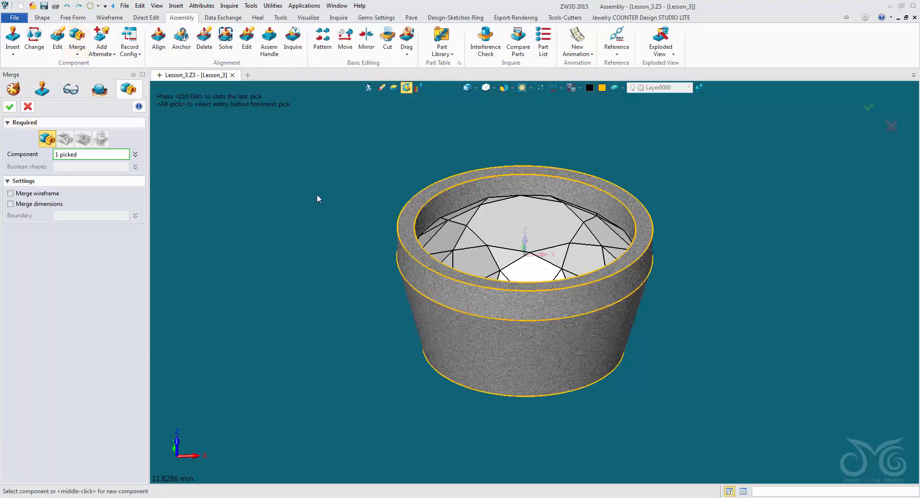
pyautogui.click(10, 106)
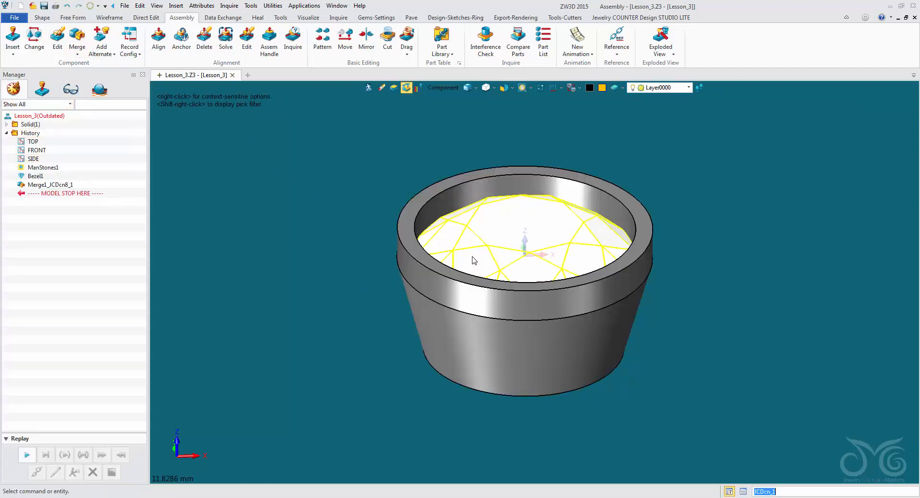
# - Set the selection filter to Shape and pick the merged bezel, cancelling the point-to-point move command
pyautogui.click(438, 88)
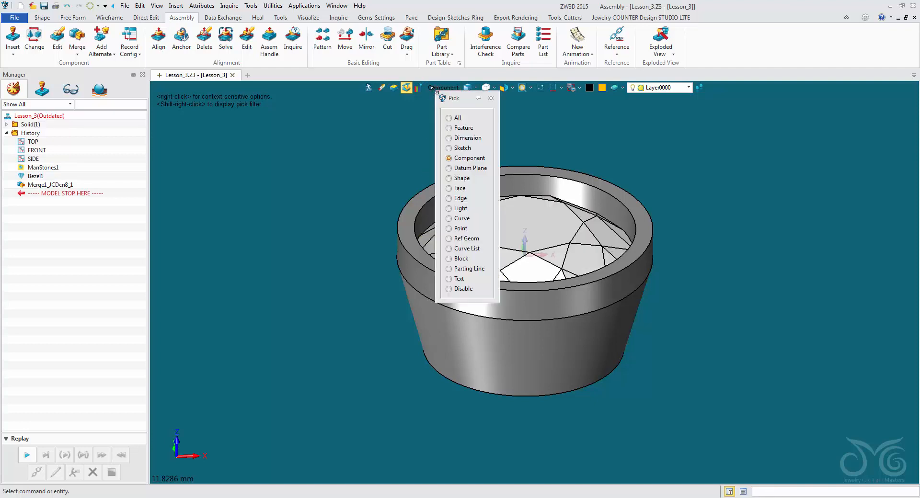
pyautogui.click(450, 178)
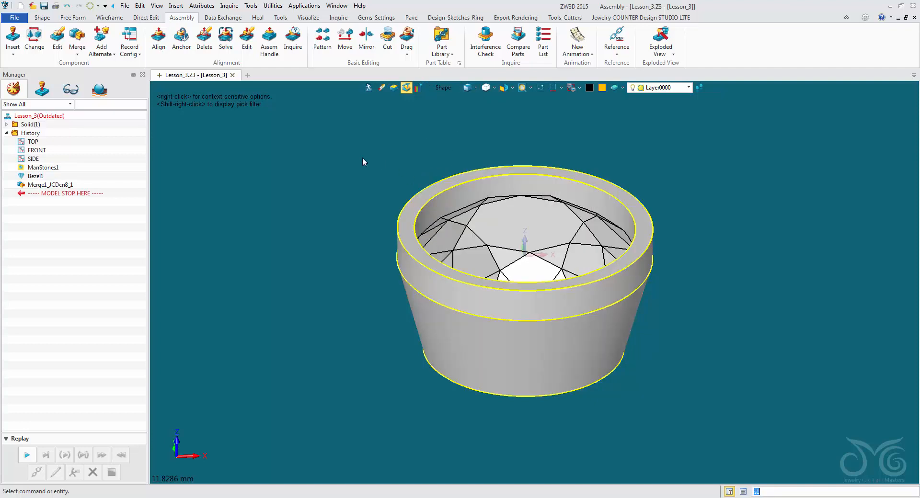
pyautogui.click(393, 240)
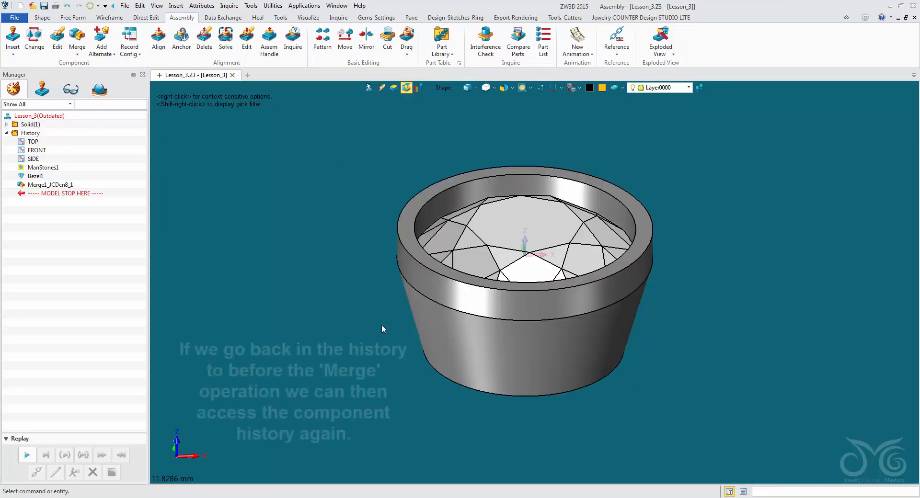
pyautogui.doubleClick(431, 328)
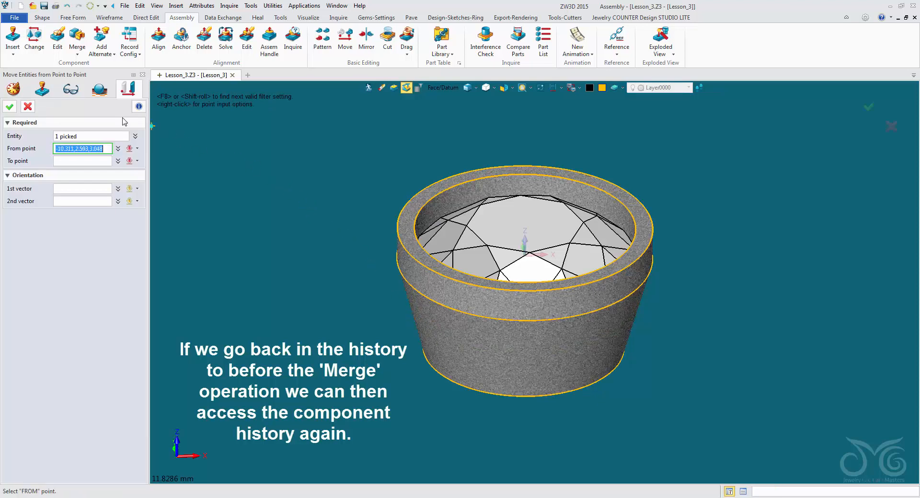
pyautogui.click(28, 106)
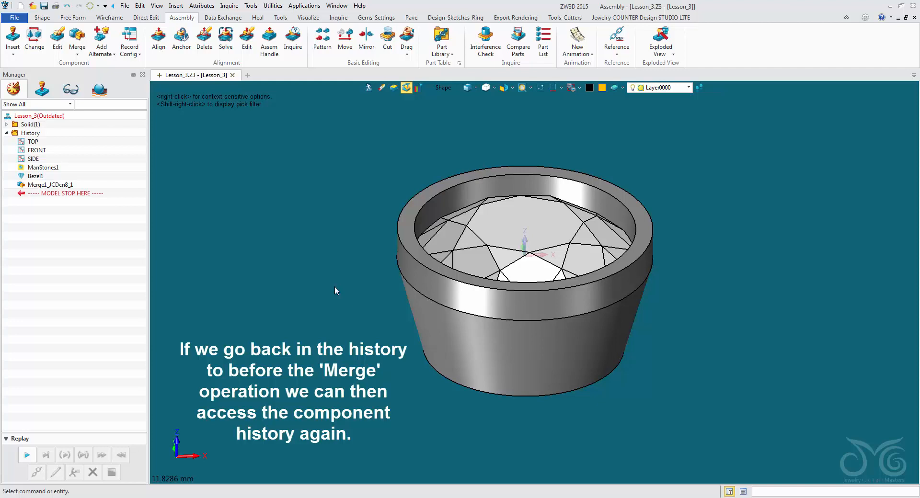
# - Try to cut a block about 0.96 × 1.98 × 1.04 mm out of the bezel rim on its positive X side, and undo the cut
pyautogui.click(42, 17)
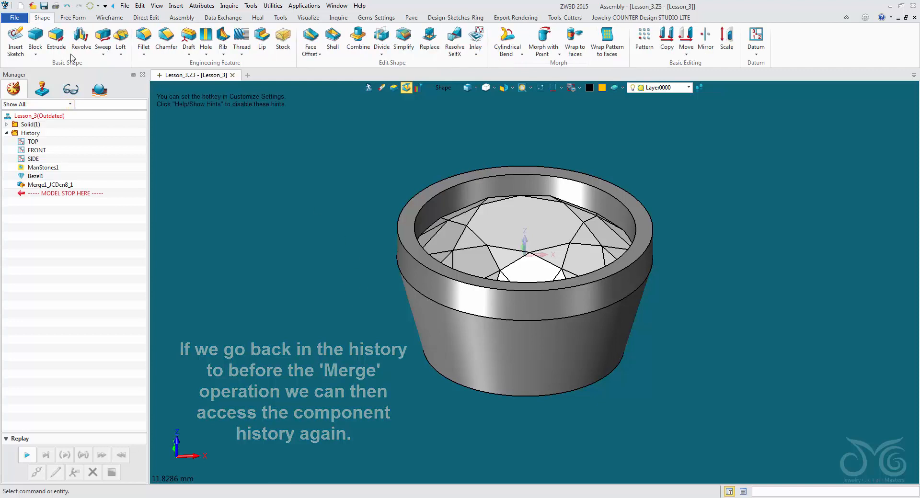
pyautogui.click(34, 41)
pyautogui.click(644, 225)
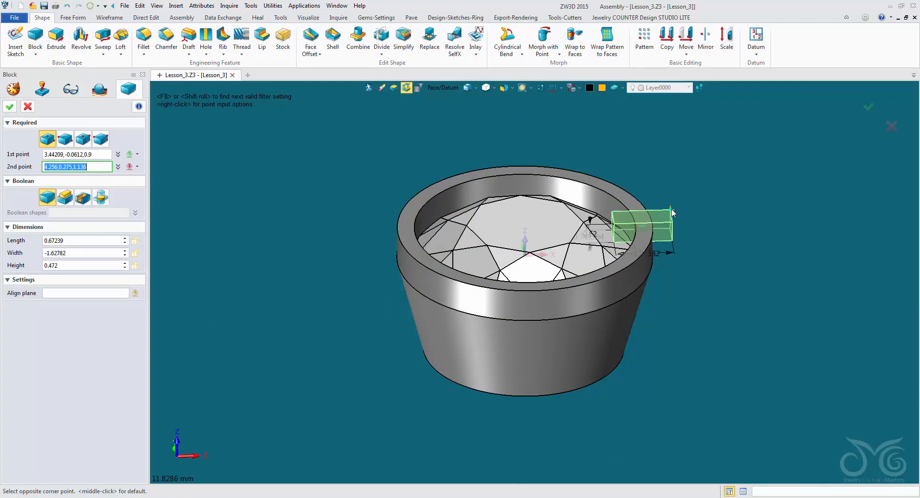
pyautogui.click(674, 201)
pyautogui.click(82, 199)
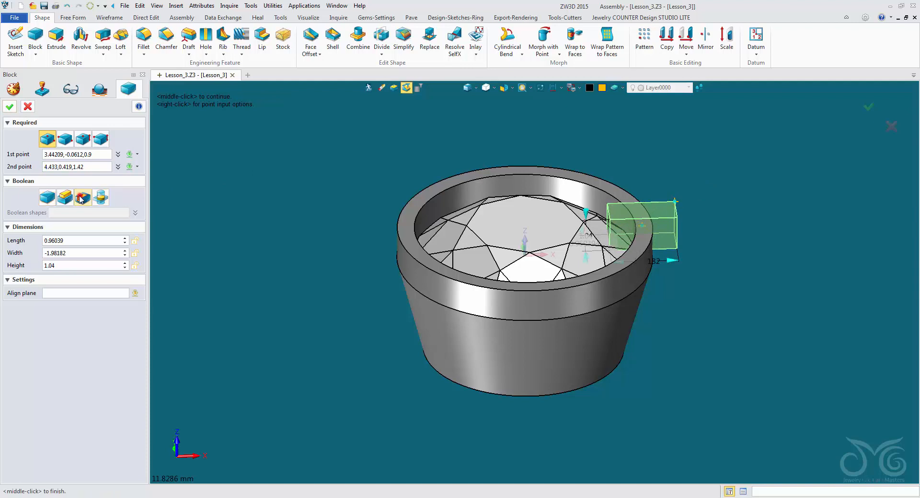
pyautogui.click(9, 107)
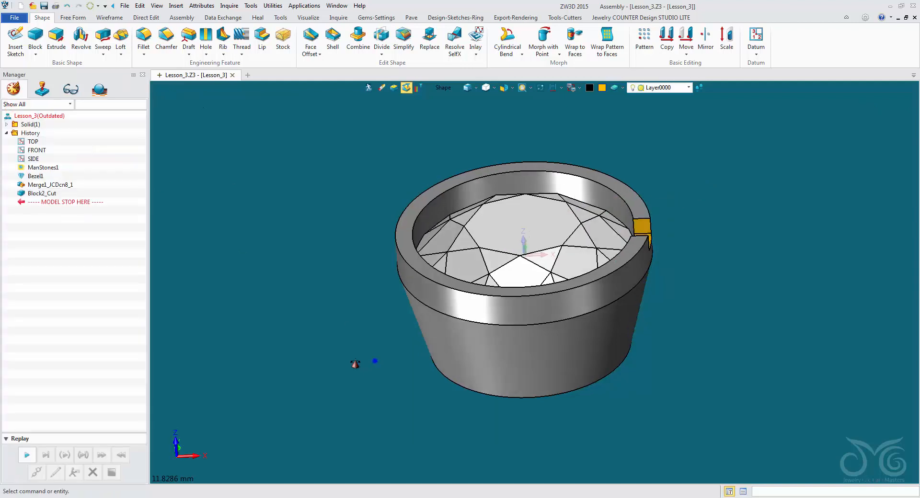
pyautogui.moveTo(355, 364)
pyautogui.mouseDown(button='middle')
pyautogui.moveTo(302, 365)
pyautogui.moveTo(369, 373)
pyautogui.mouseUp(button='middle')
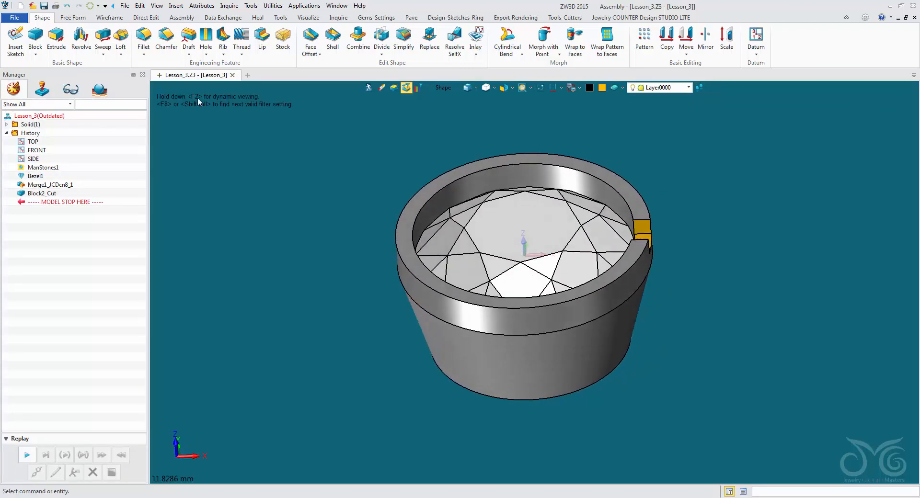
pyautogui.click(67, 5)
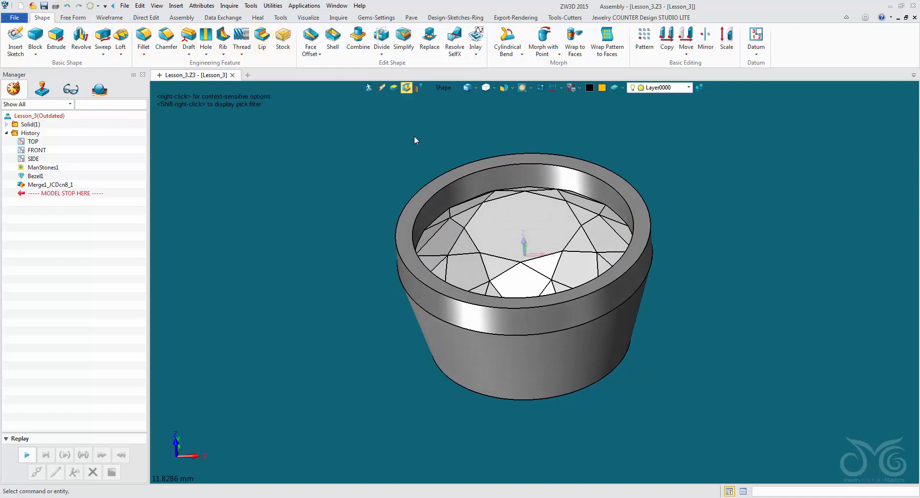
# - Save the Lesson_3 file with the merged bezel and diamond
pyautogui.scroll(-2, 415, 139)
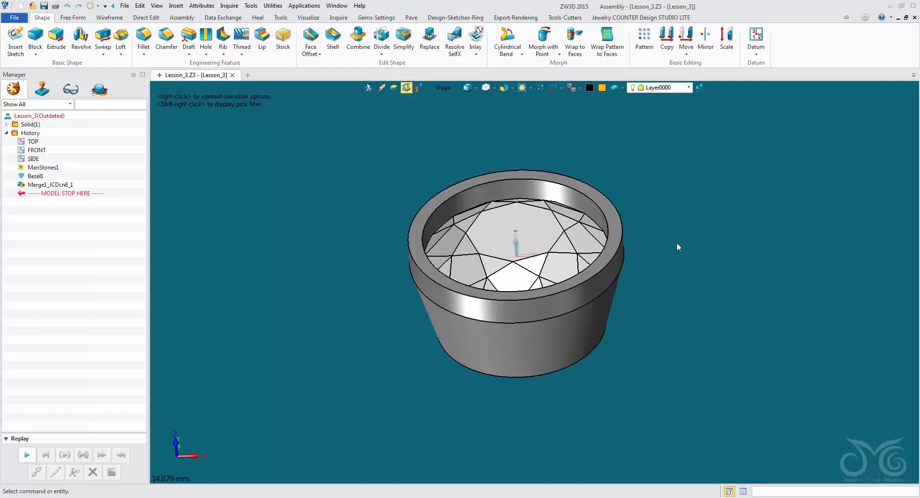
pyautogui.moveTo(371, 297)
pyautogui.mouseDown(button='middle')
pyautogui.moveTo(394, 302)
pyautogui.moveTo(386, 297)
pyautogui.mouseUp(button='middle')
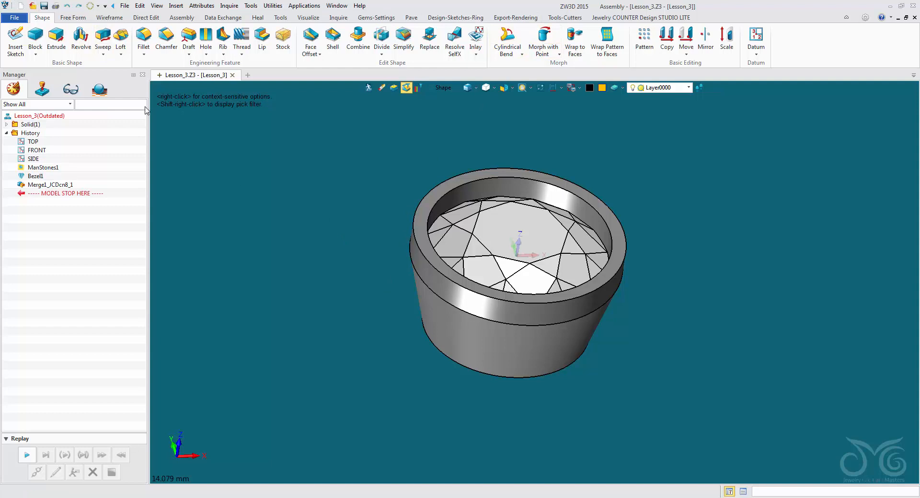
pyautogui.click(44, 6)
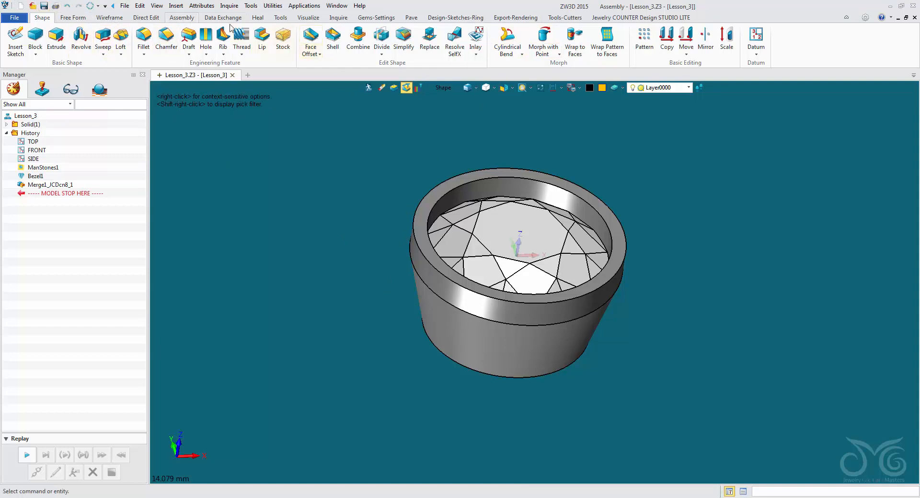
# - Start a Live Render of the bezel and diamond from the current angled view
pyautogui.click(515, 18)
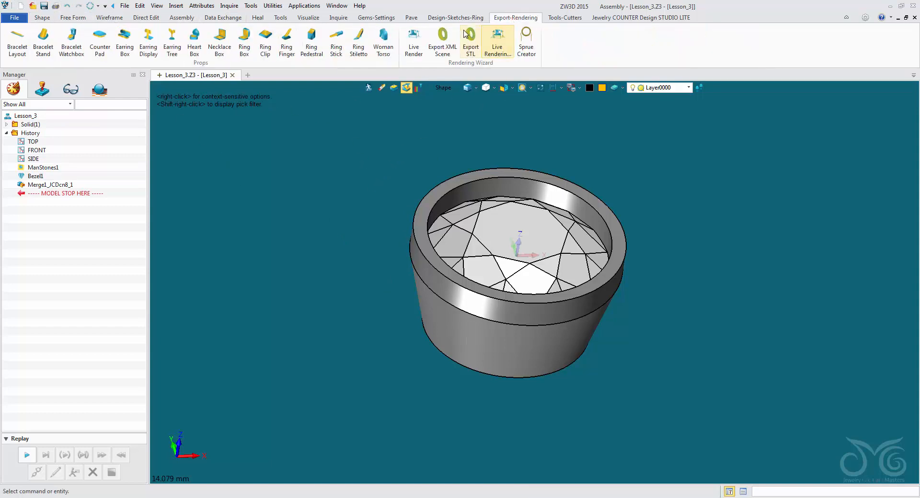
pyautogui.click(414, 38)
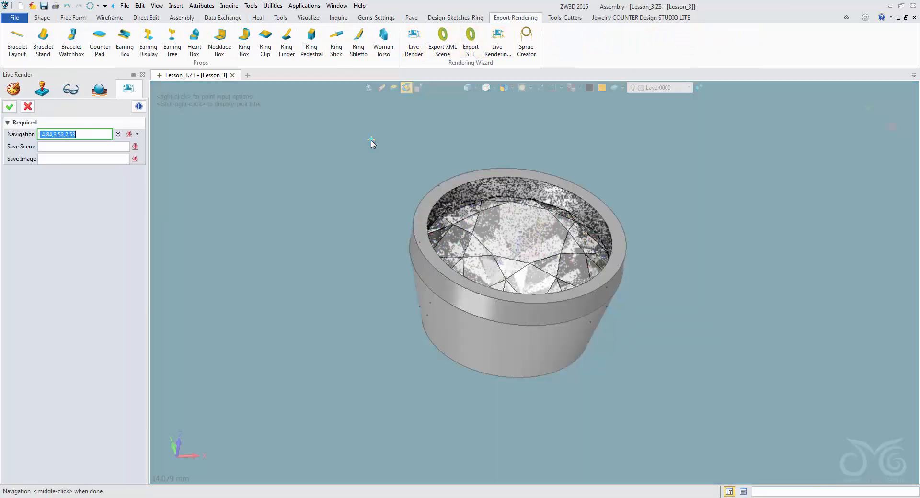